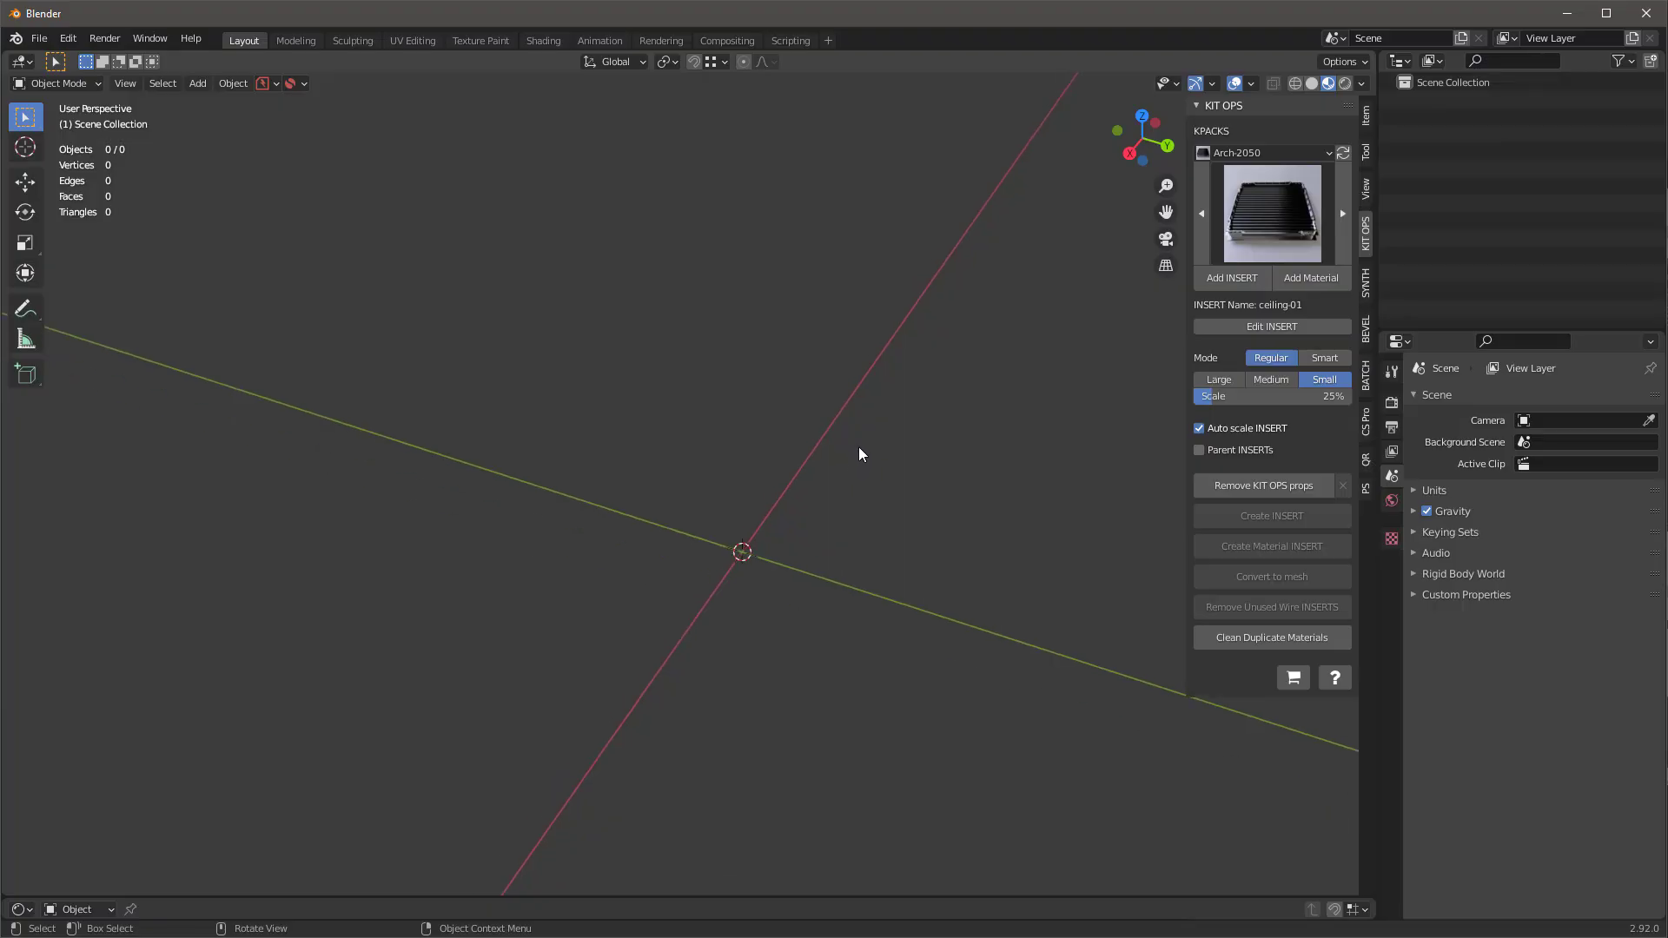
- Set the 3D viewport to an orthographic top view
key("KP_7")
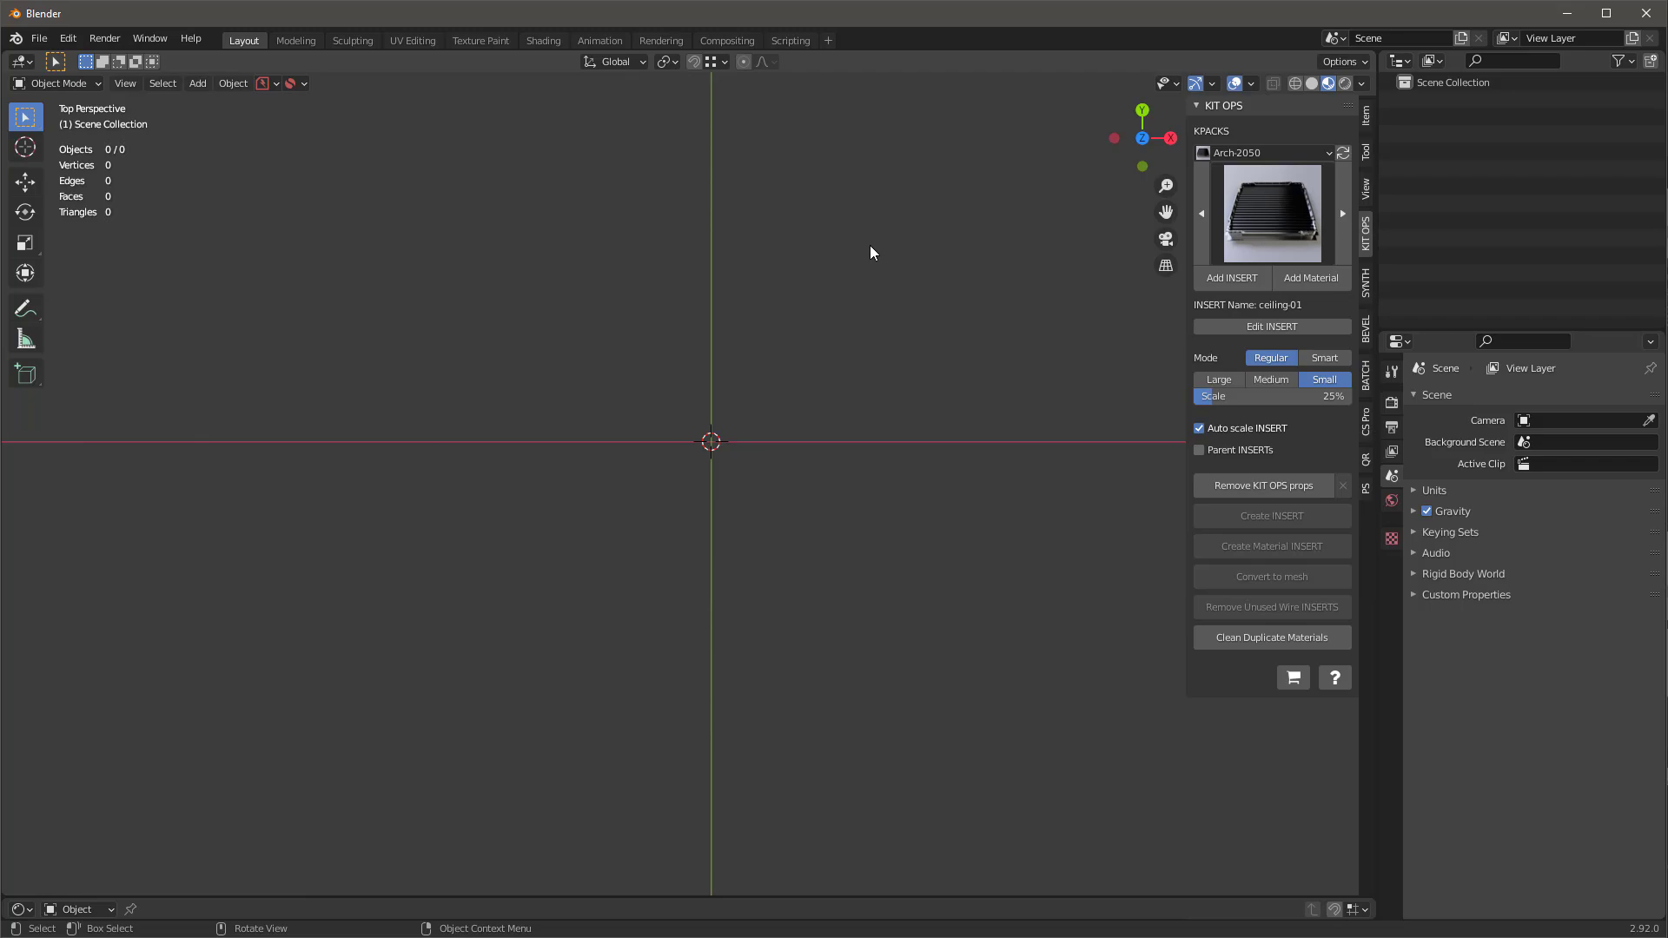
key("KP_5")
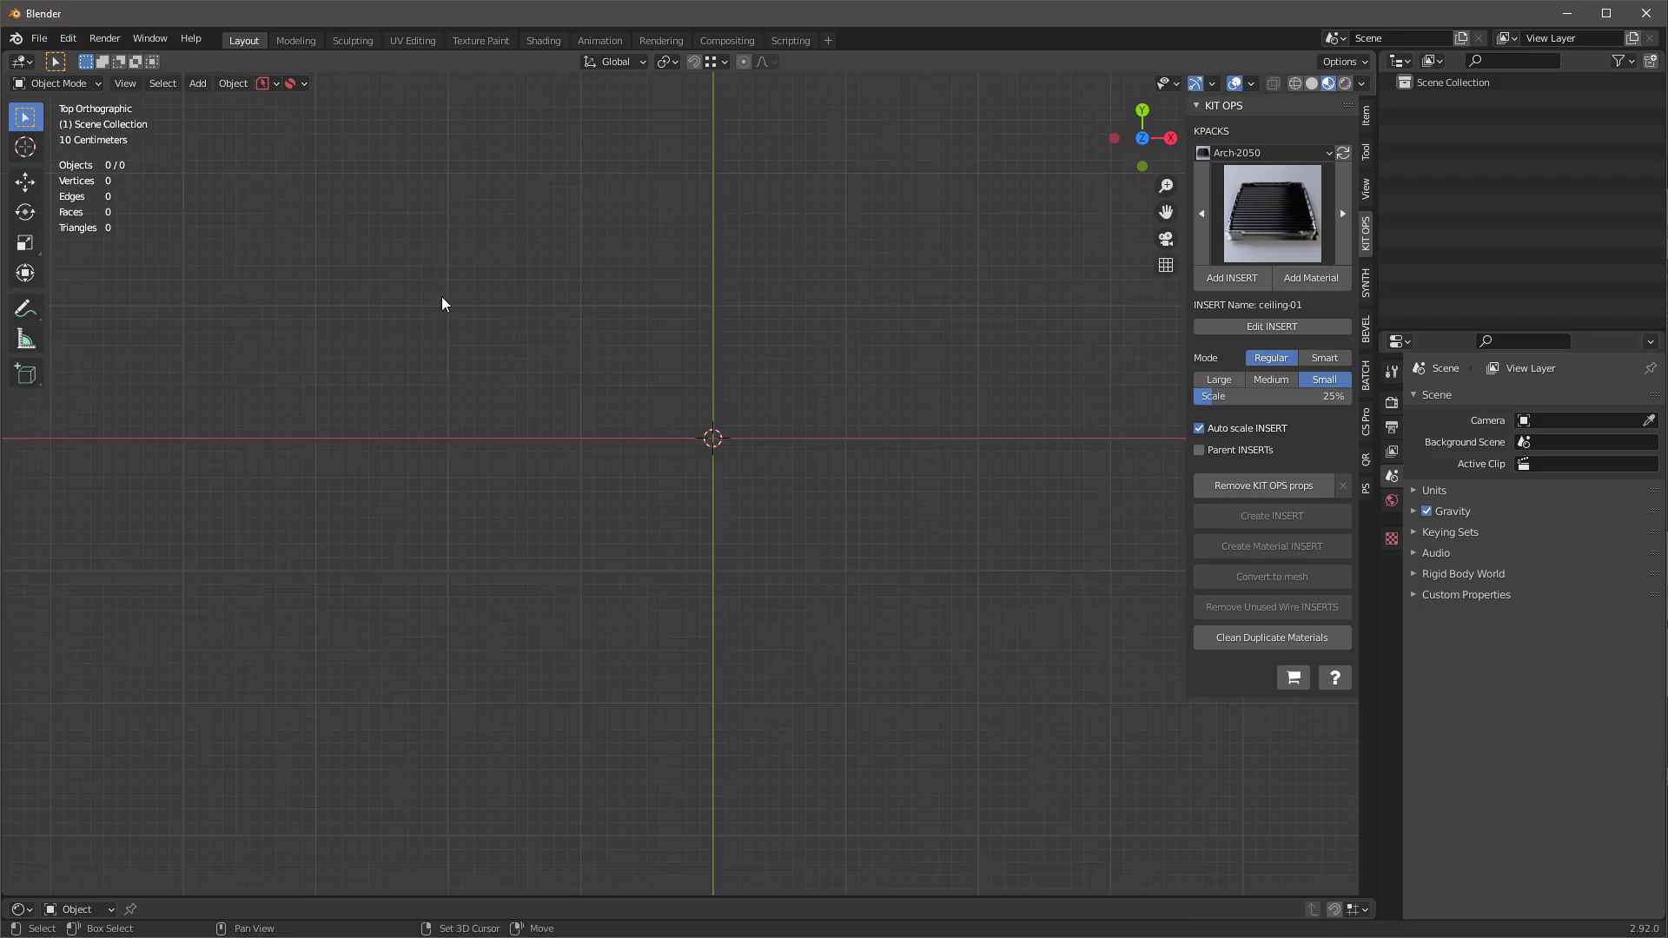
key("shift+a")
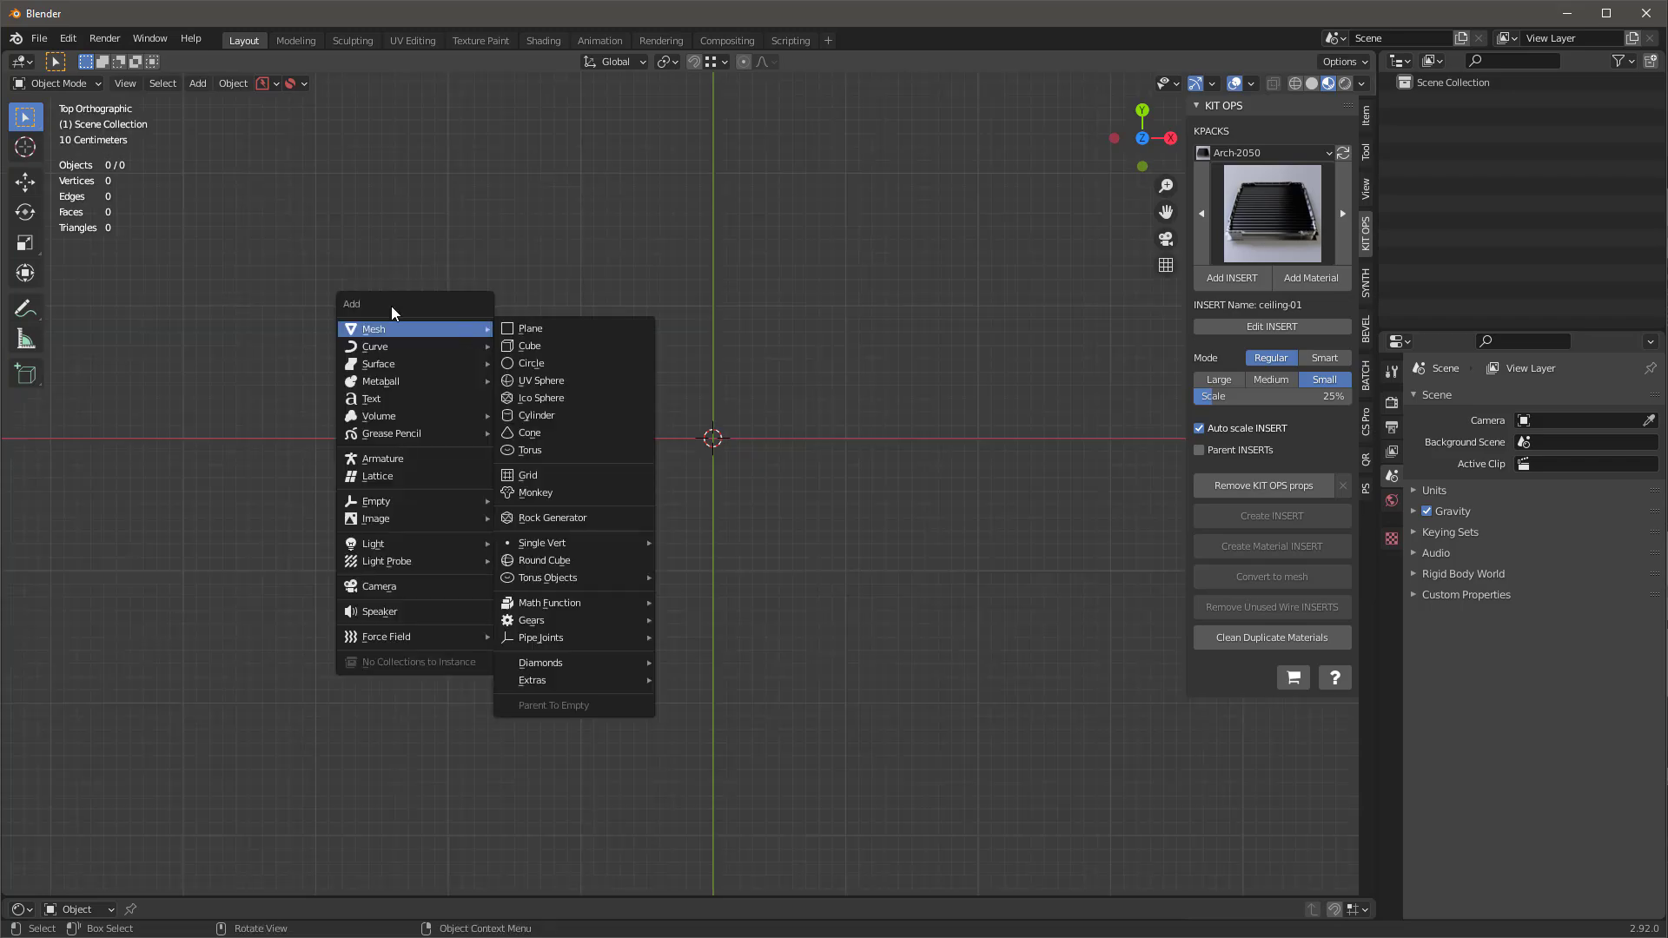
key("Escape")
- Search the add-on preferences for "add mes" to check whether the Extra Objects add-on is enabled
left_click(490, 126)
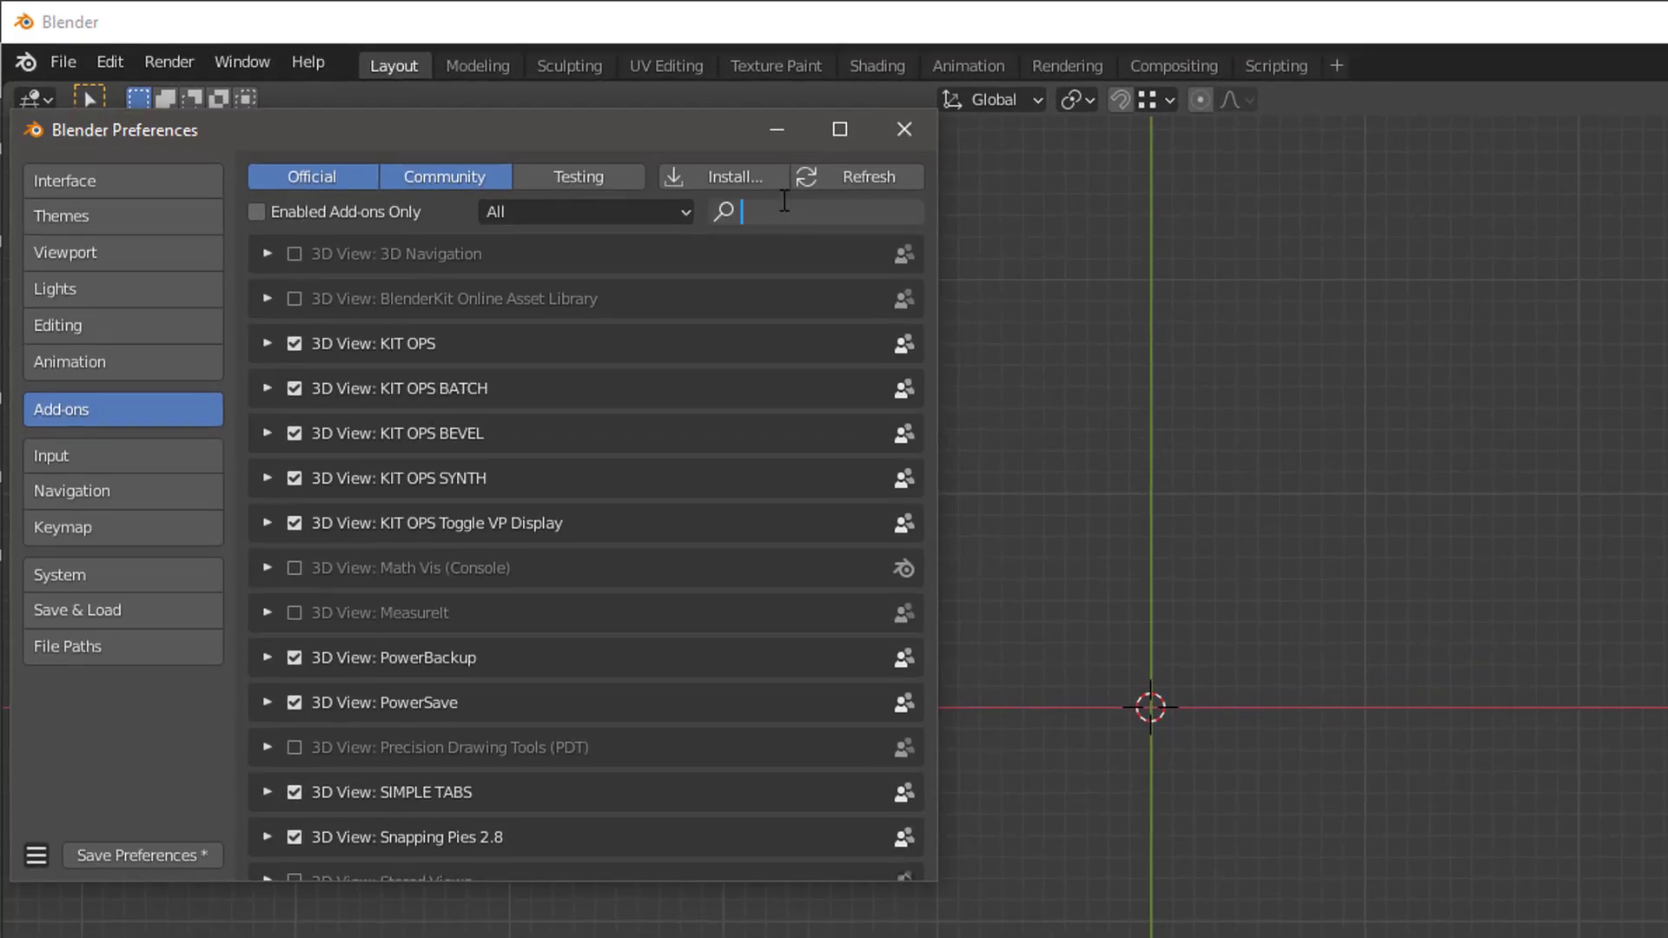
type("add mes")
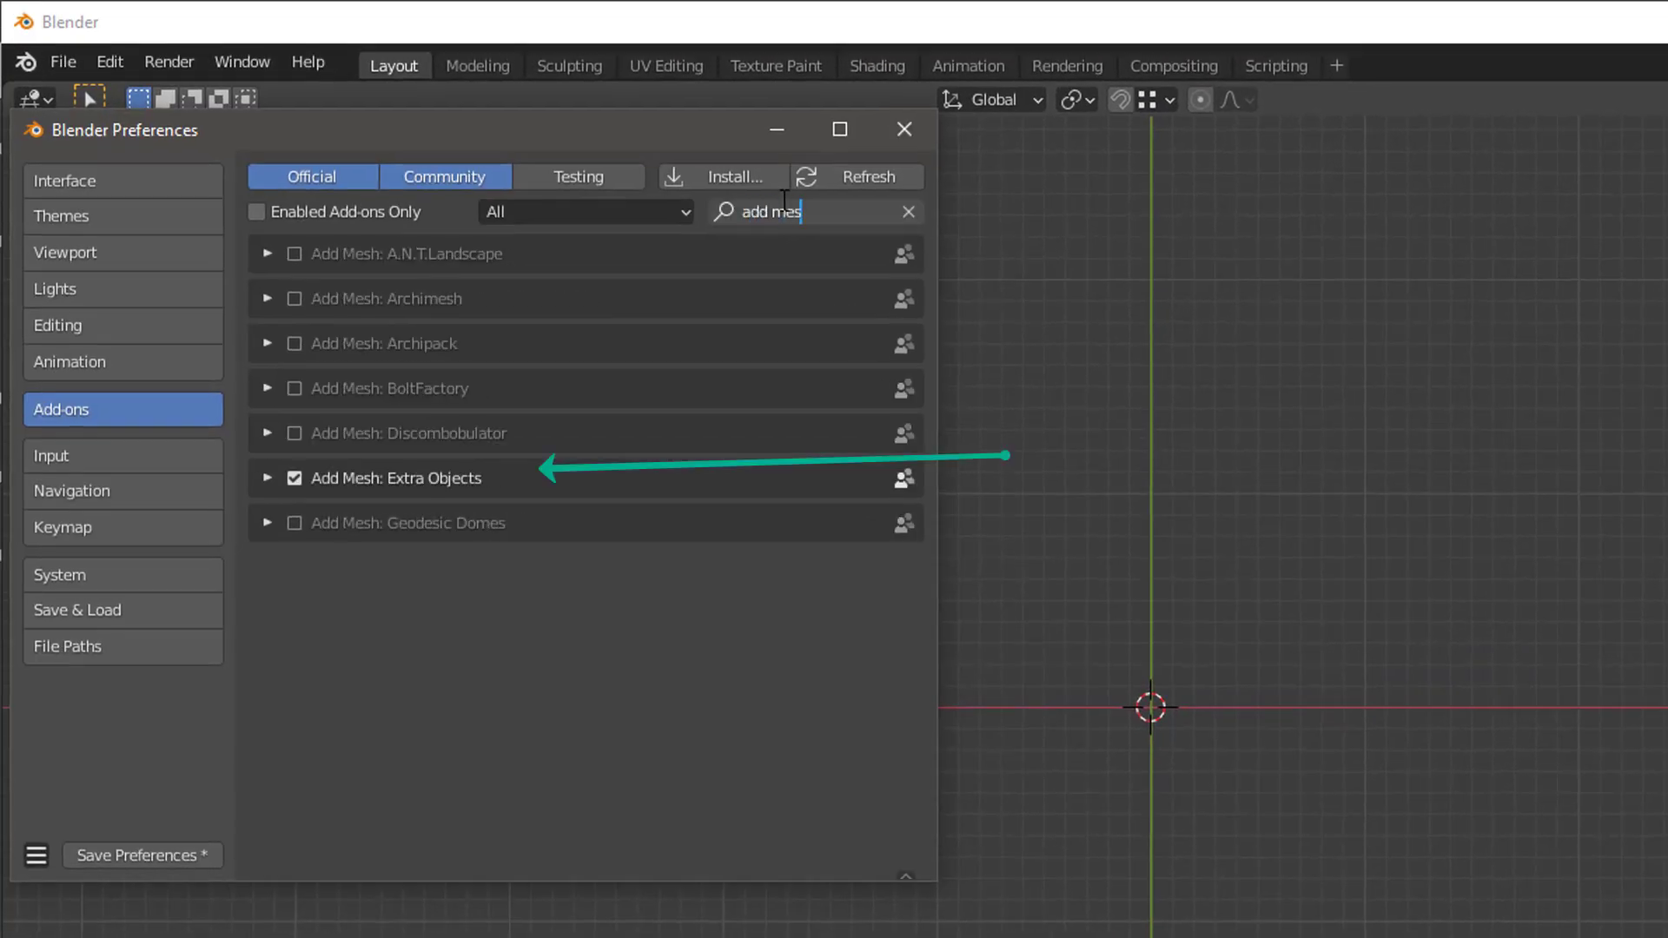
left_click(906, 128)
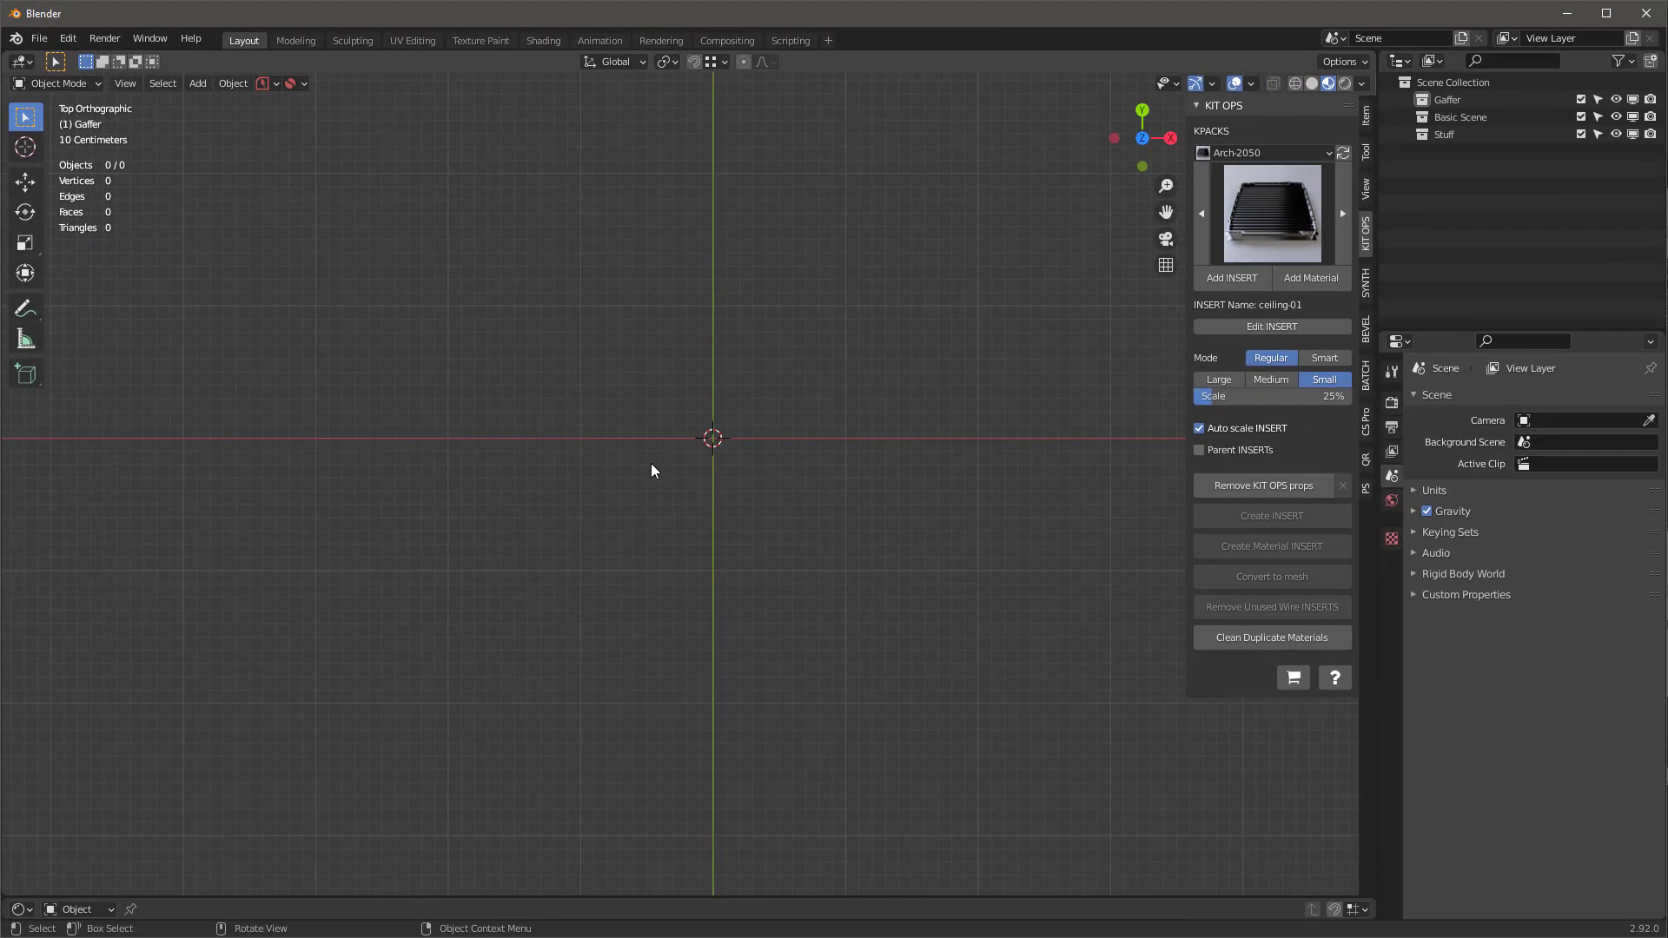
- Add a single-vertex mesh object at the origin and use vertex selection in Edit Mode
key("shift+a")
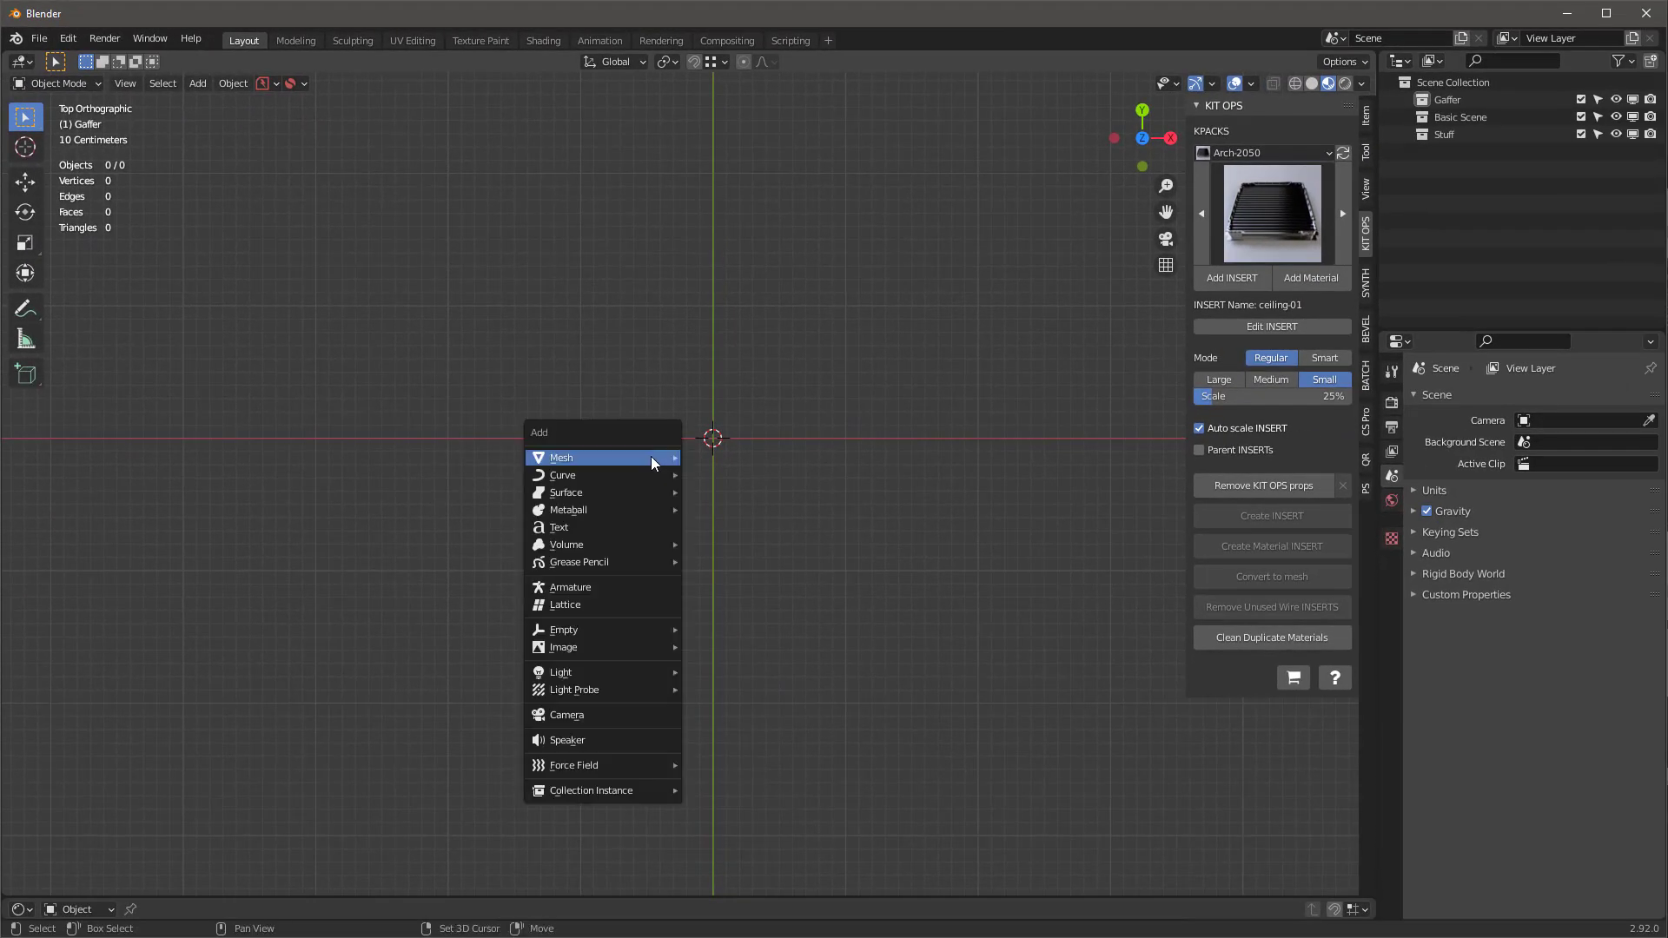
mouse_move(657, 460)
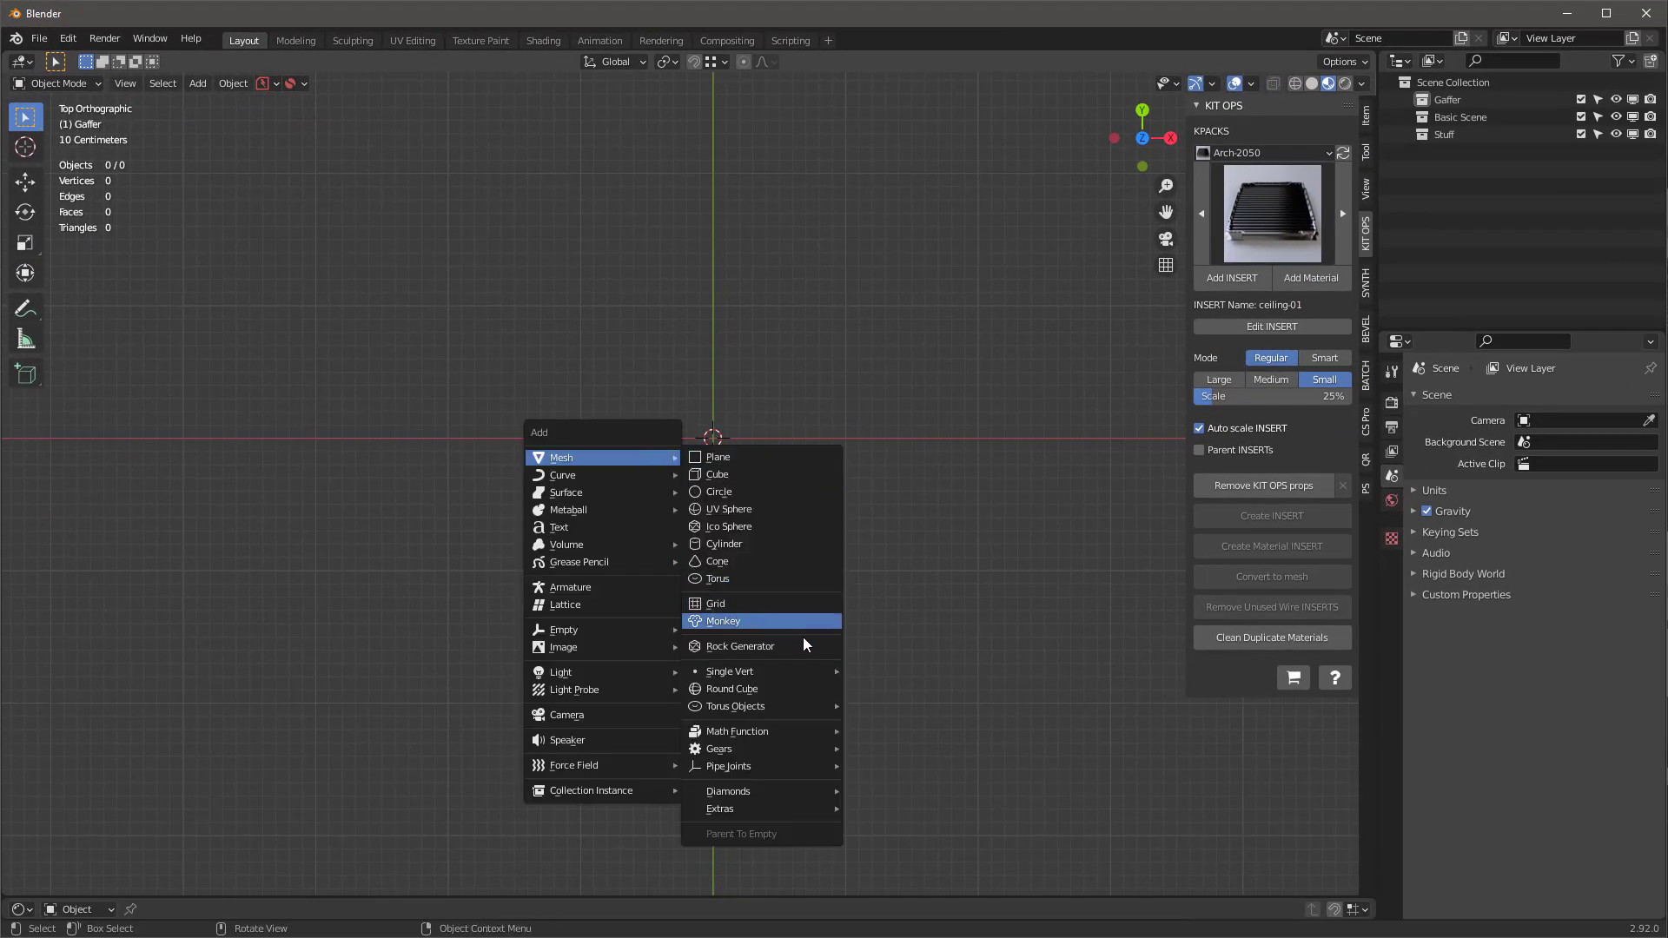
mouse_move(786, 673)
left_click(908, 676)
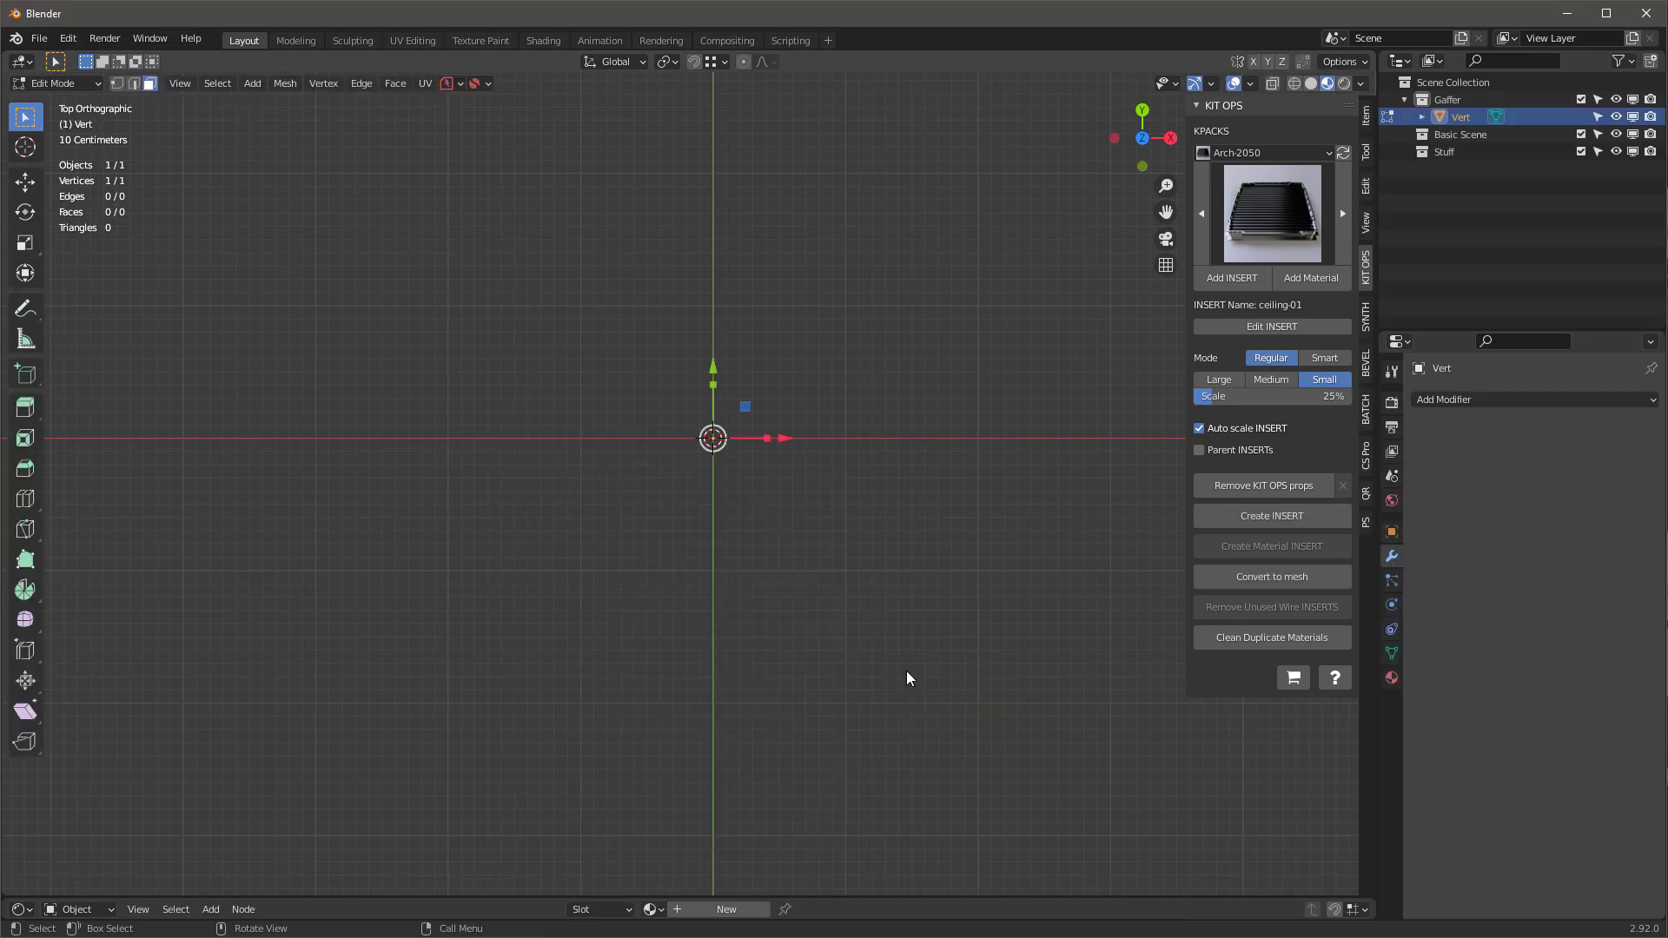
left_click(117, 83)
- Move the vertex to the negative X and Y side of the origin and extrude three vertices clockwise as the outline's start
key("g")
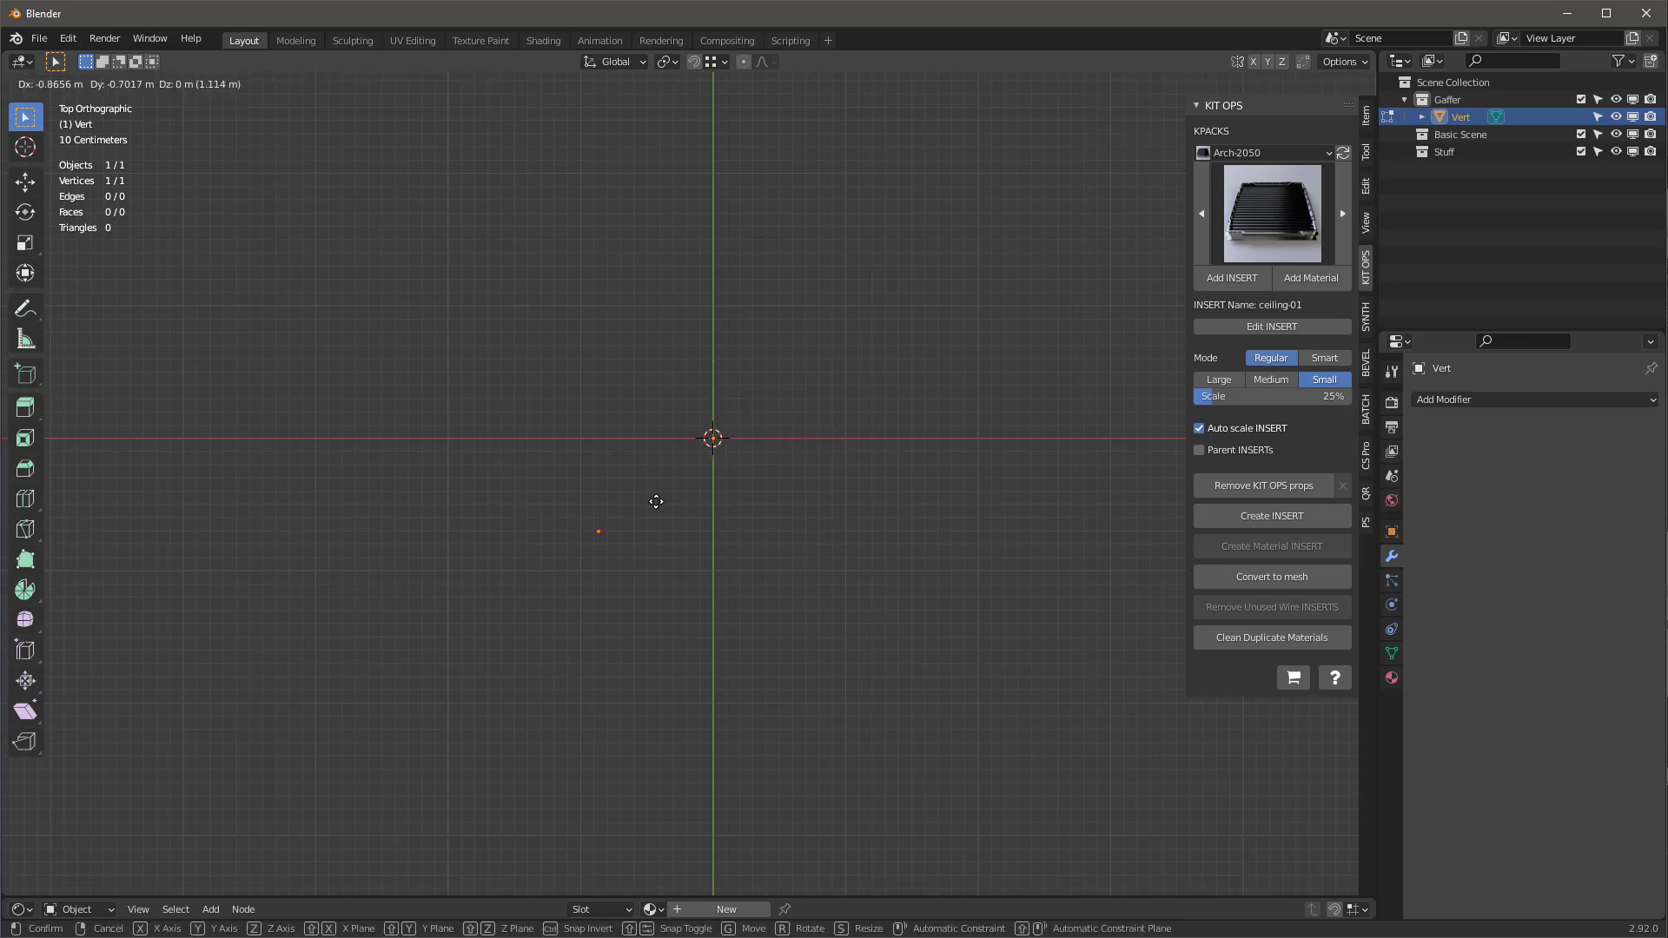
left_click(658, 501)
key("e")
left_click(649, 262)
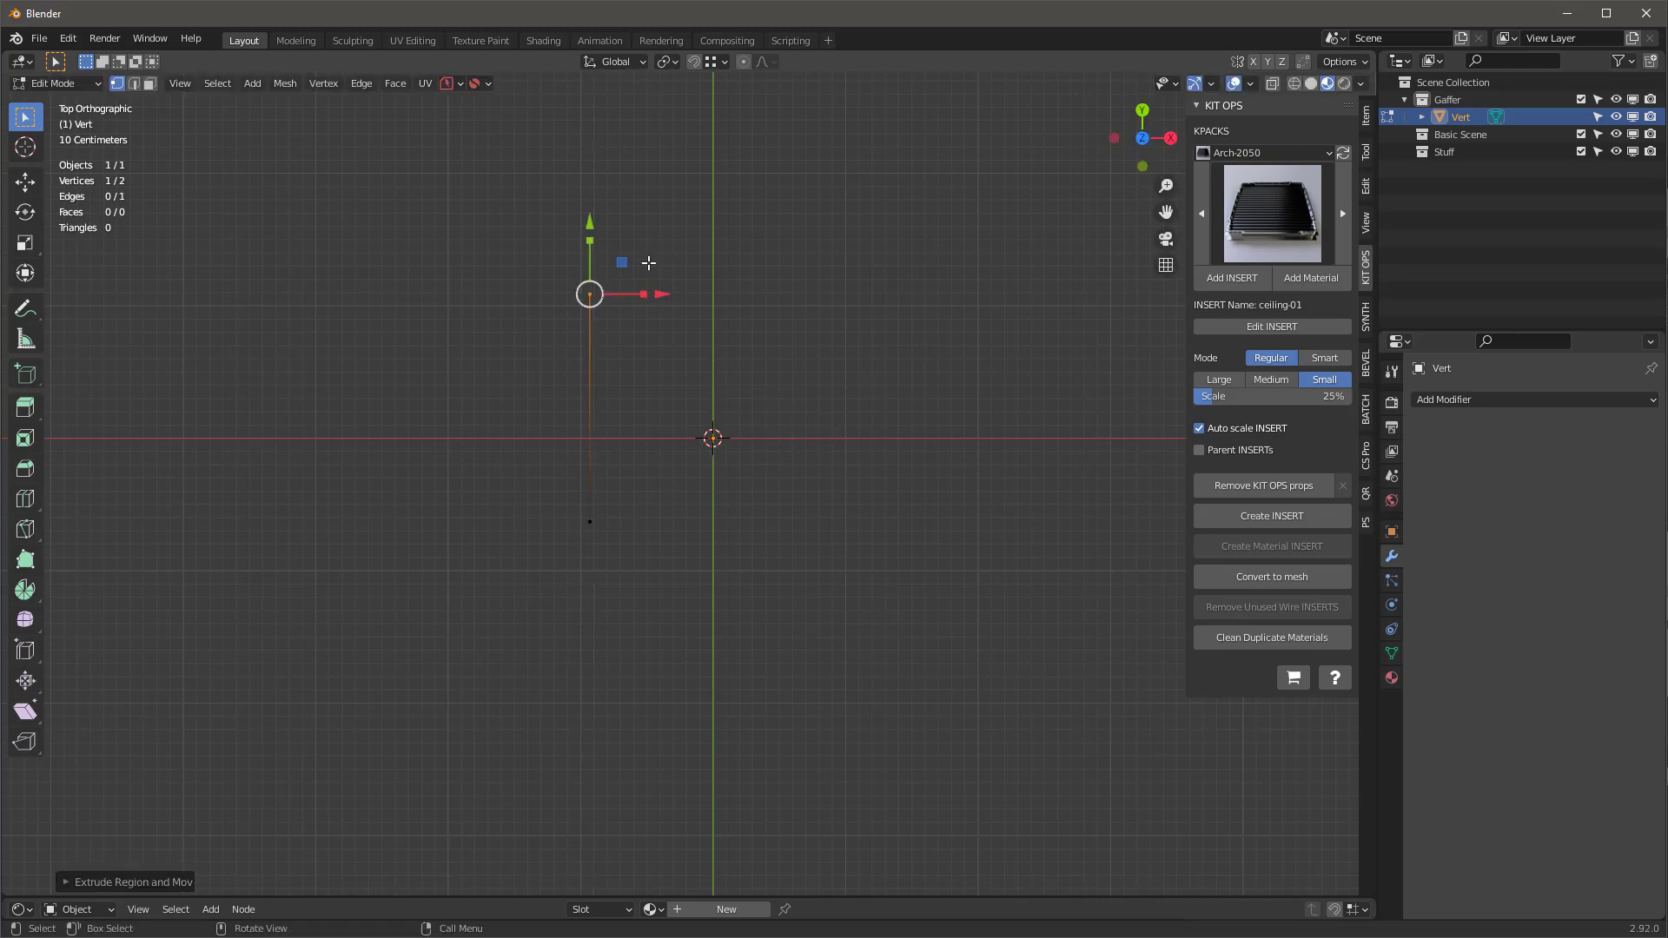
key("e")
left_click(832, 164)
key("e")
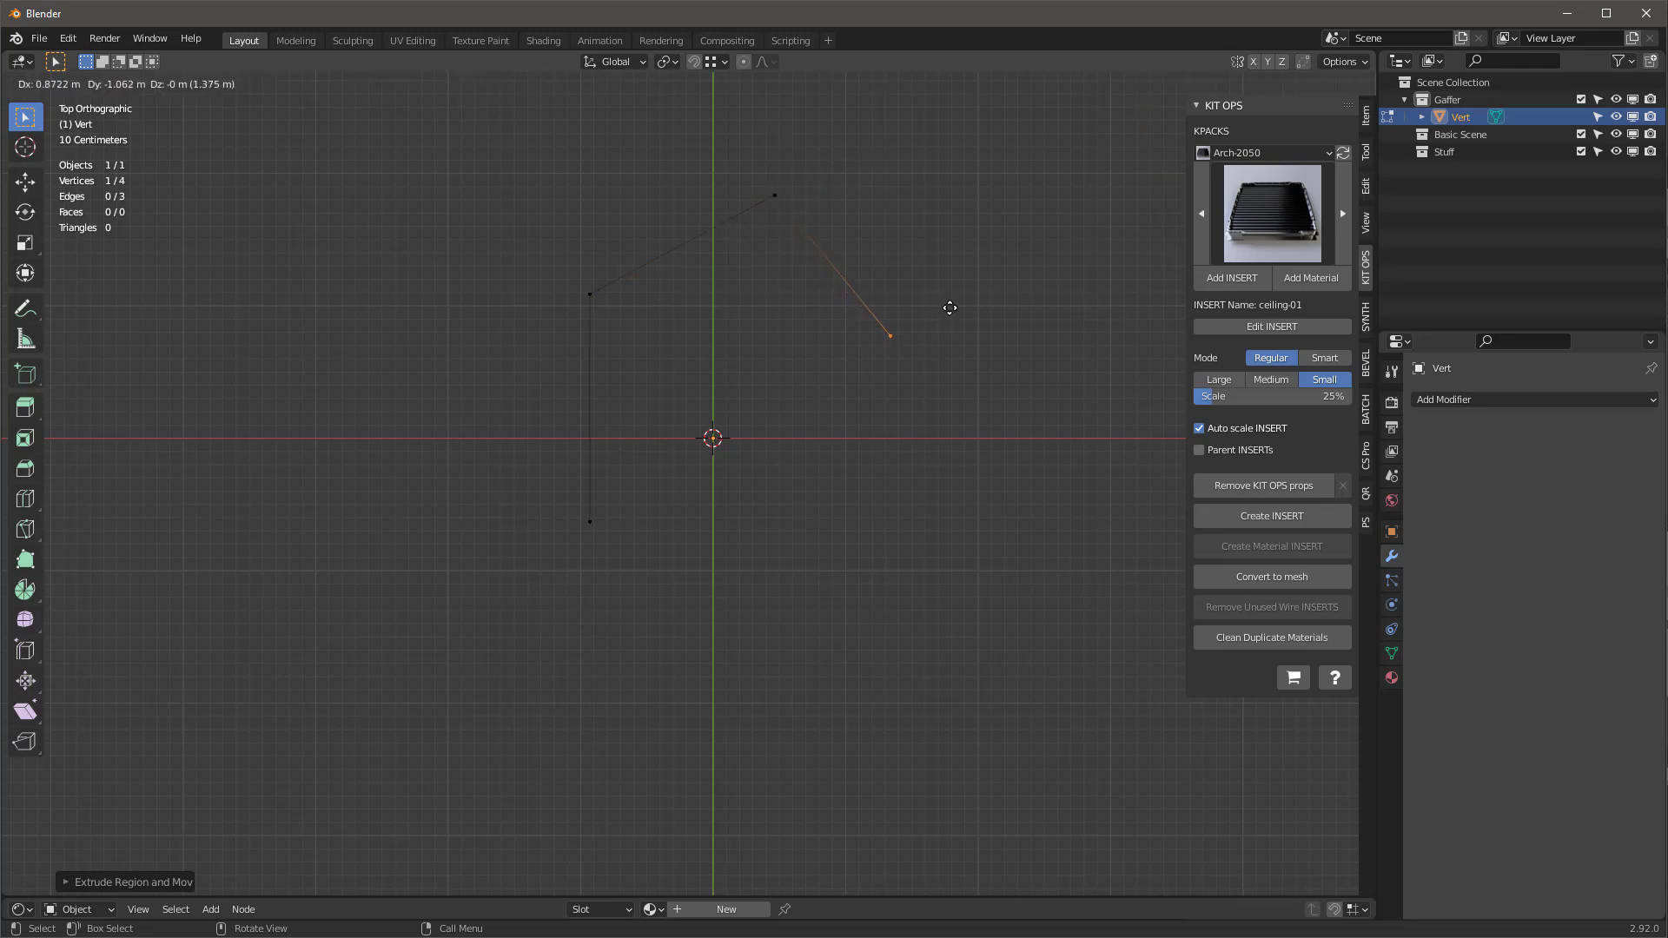
left_click(949, 308)
- Extrude one vertex downward along Y and another toward the lower centre, then join it to the first vertex to close the six-sided outline
key("e")
key("y")
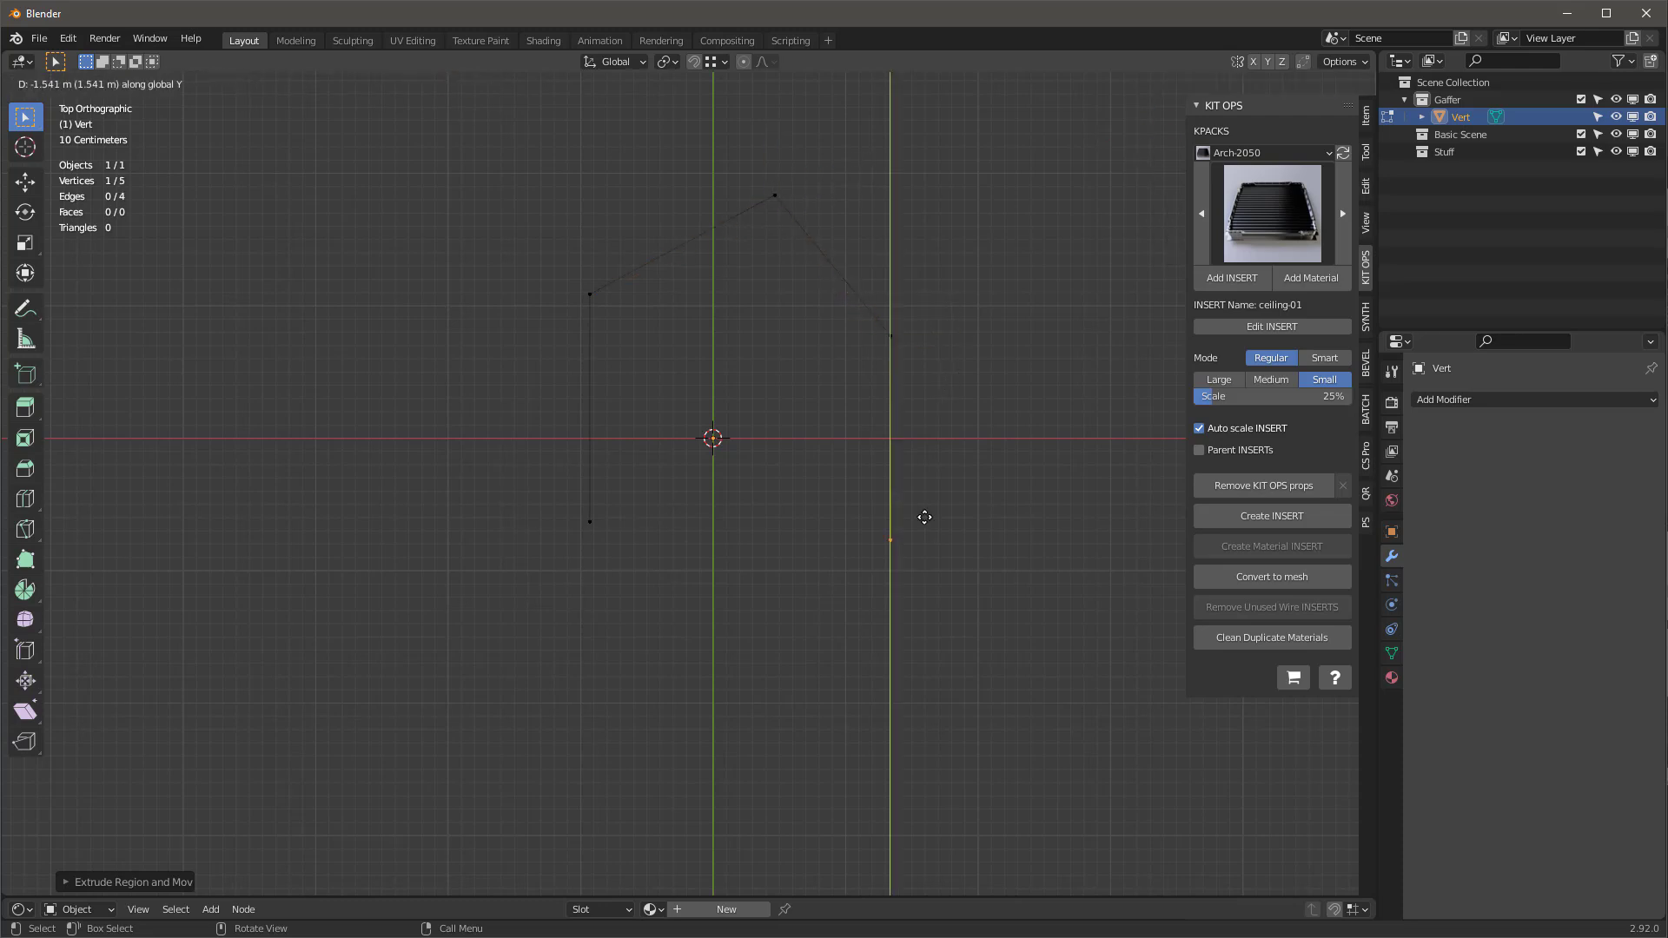
left_click(918, 521)
key("e")
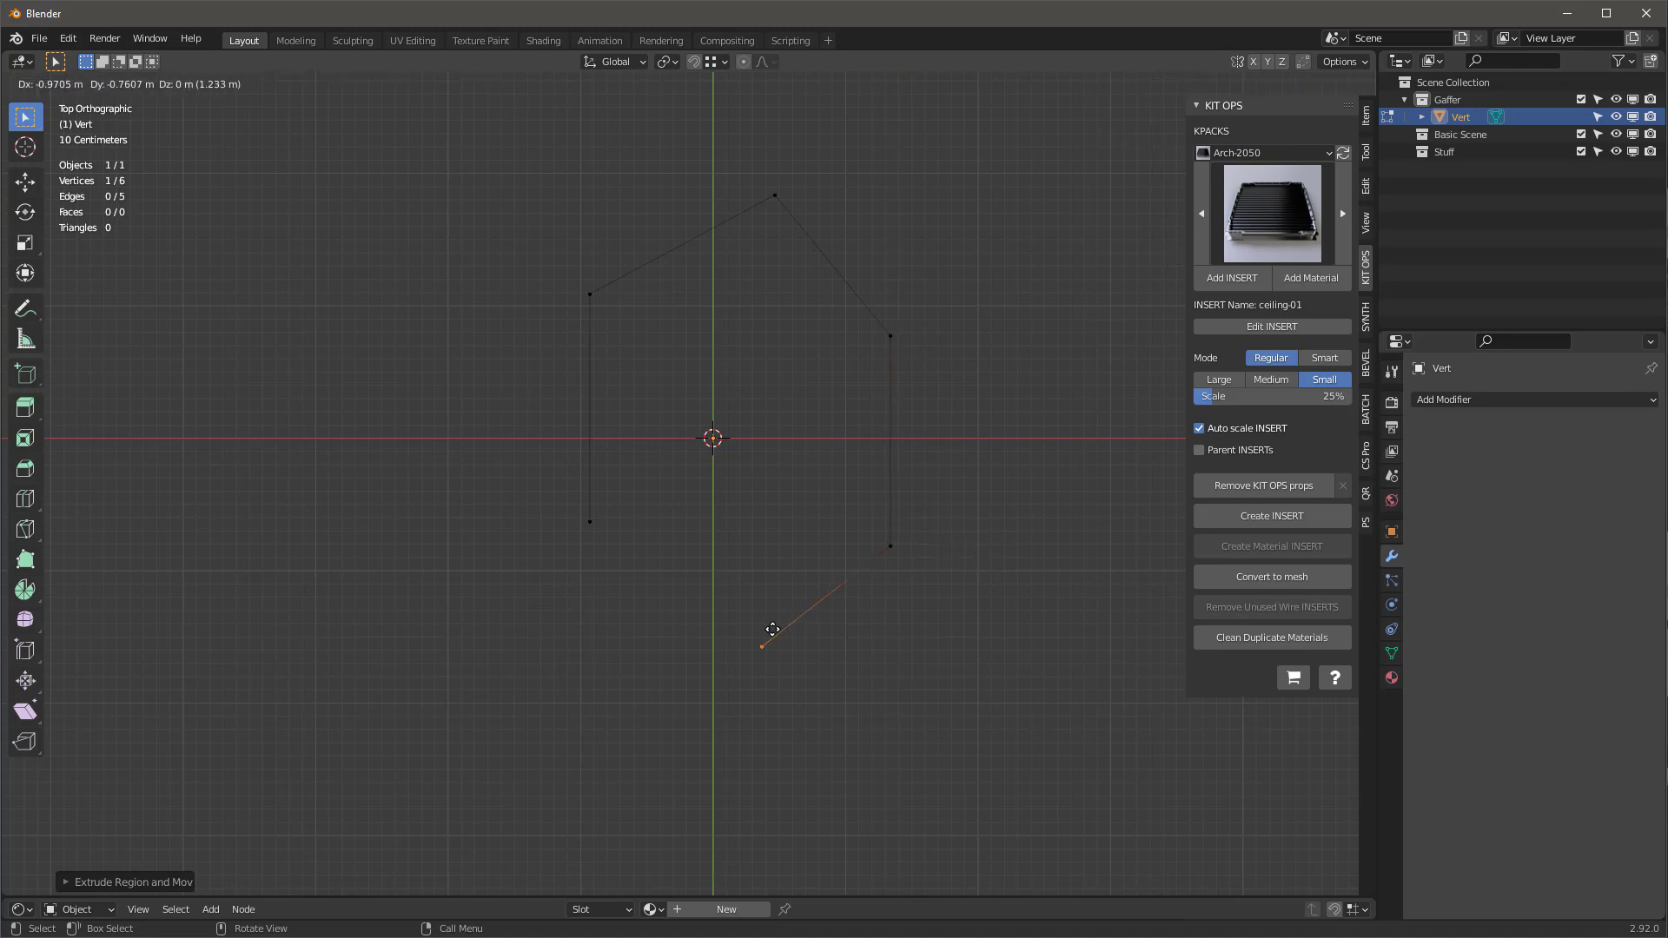
left_click(720, 648)
left_click(590, 522, "shift")
key("f")
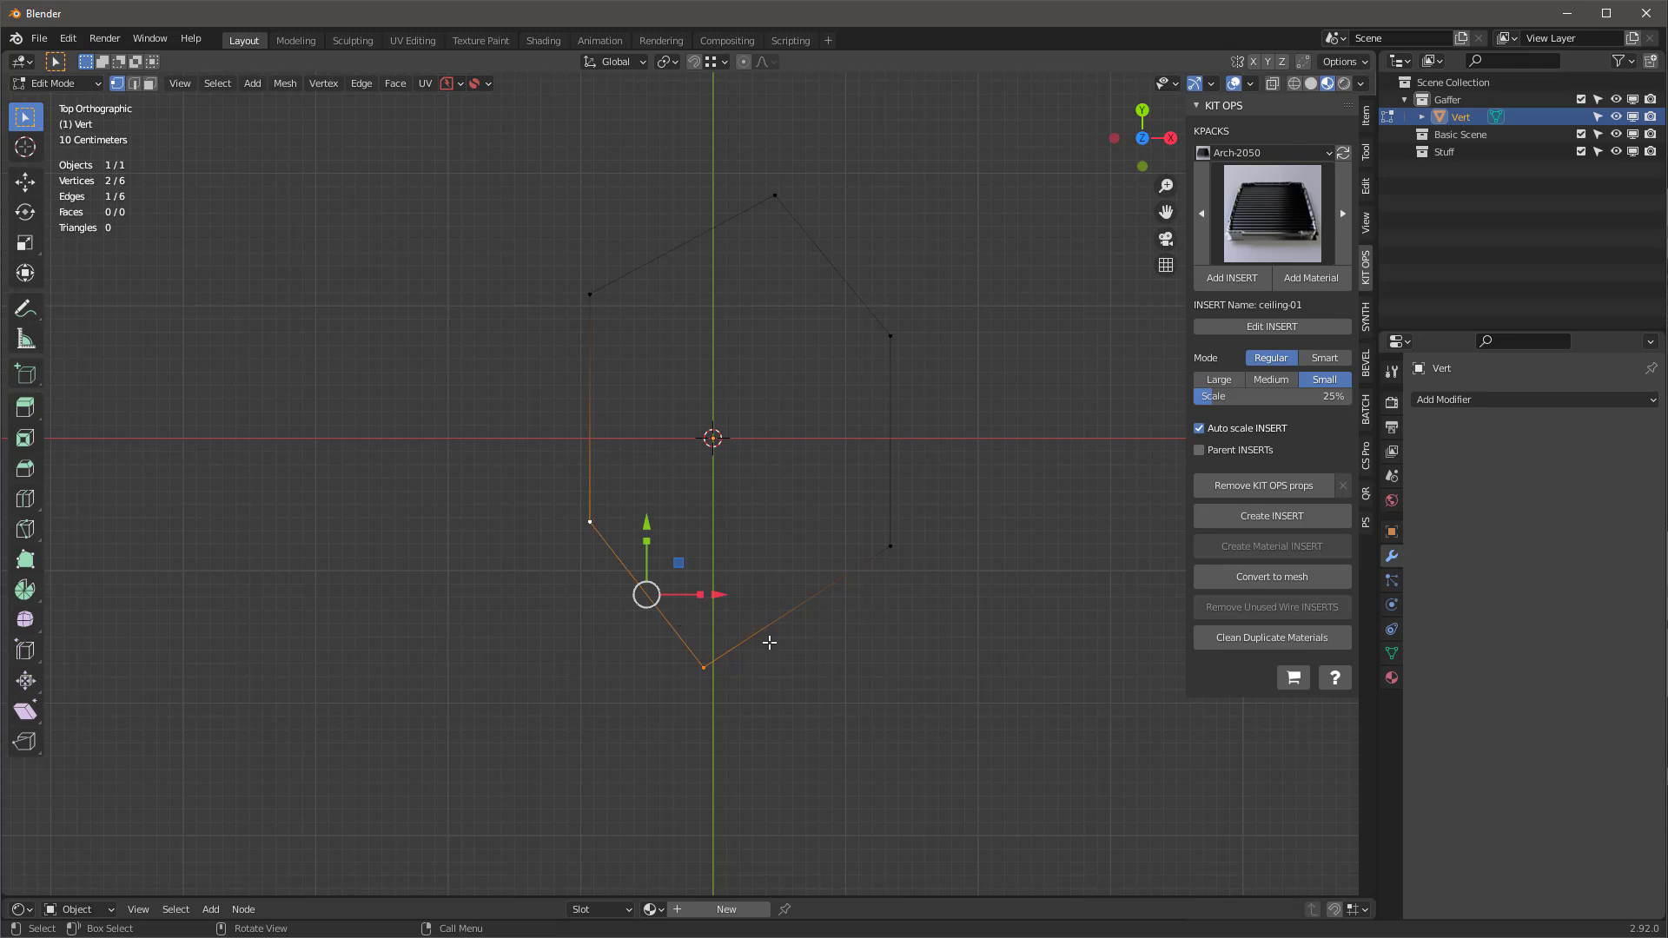
- Subdivide all edges of the six-sided outline once
key("a")
right_click(897, 403)
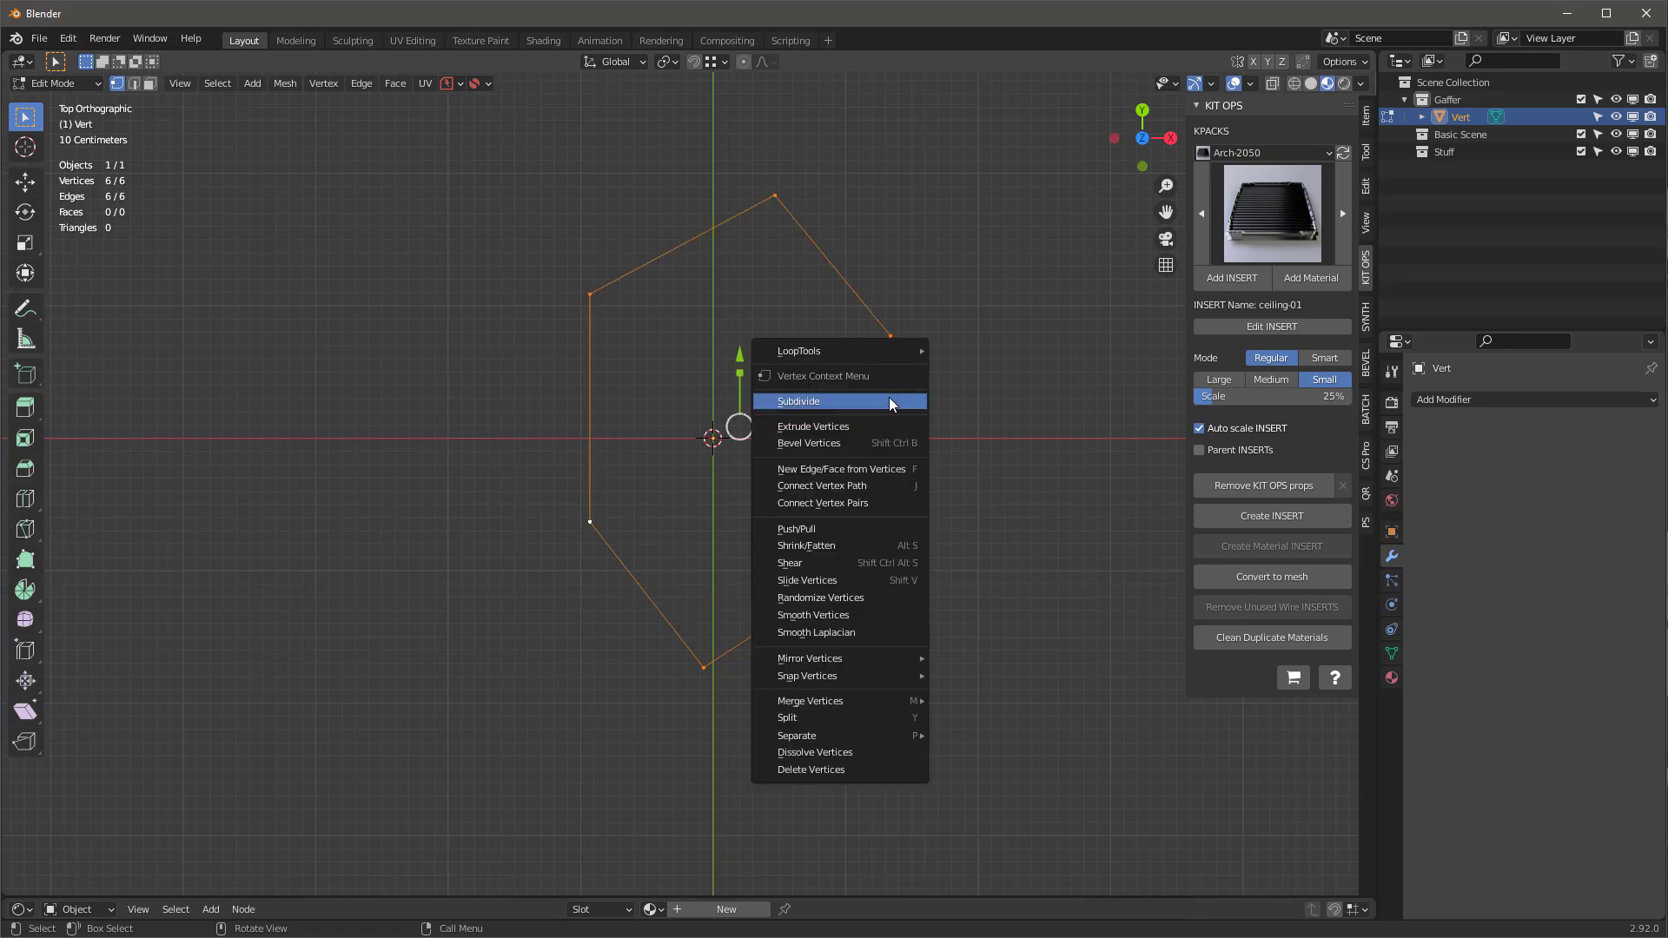
left_click(896, 402)
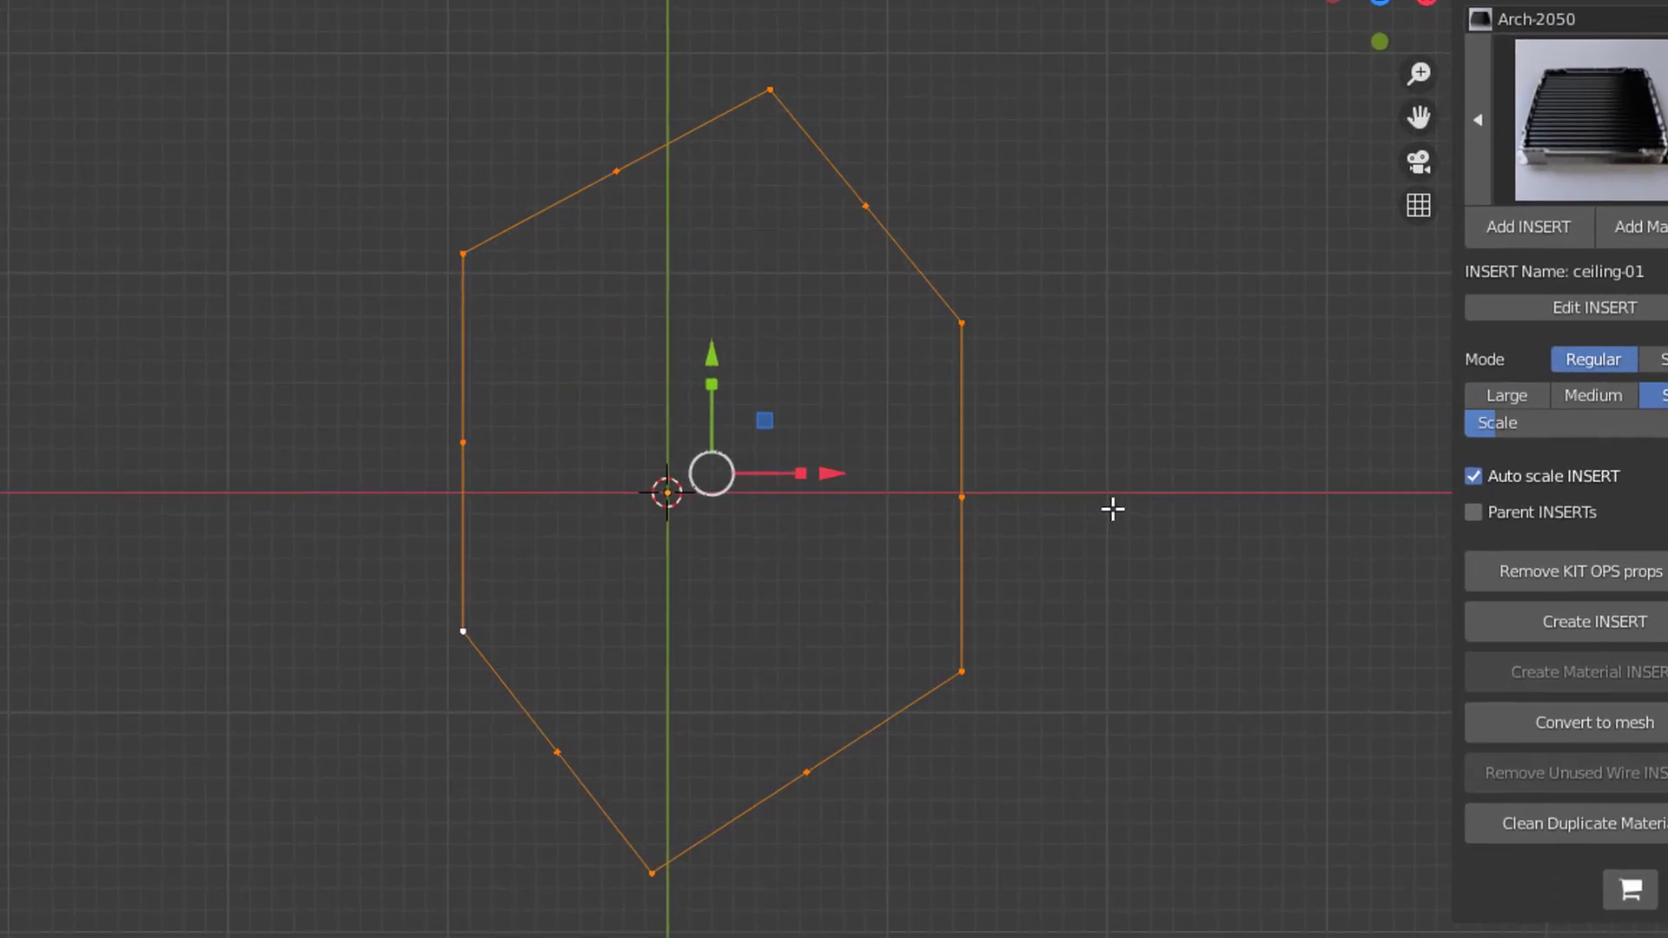
- Connect the midpoints of the two vertical sides with an edge and subdivide that edge once
left_click(464, 444)
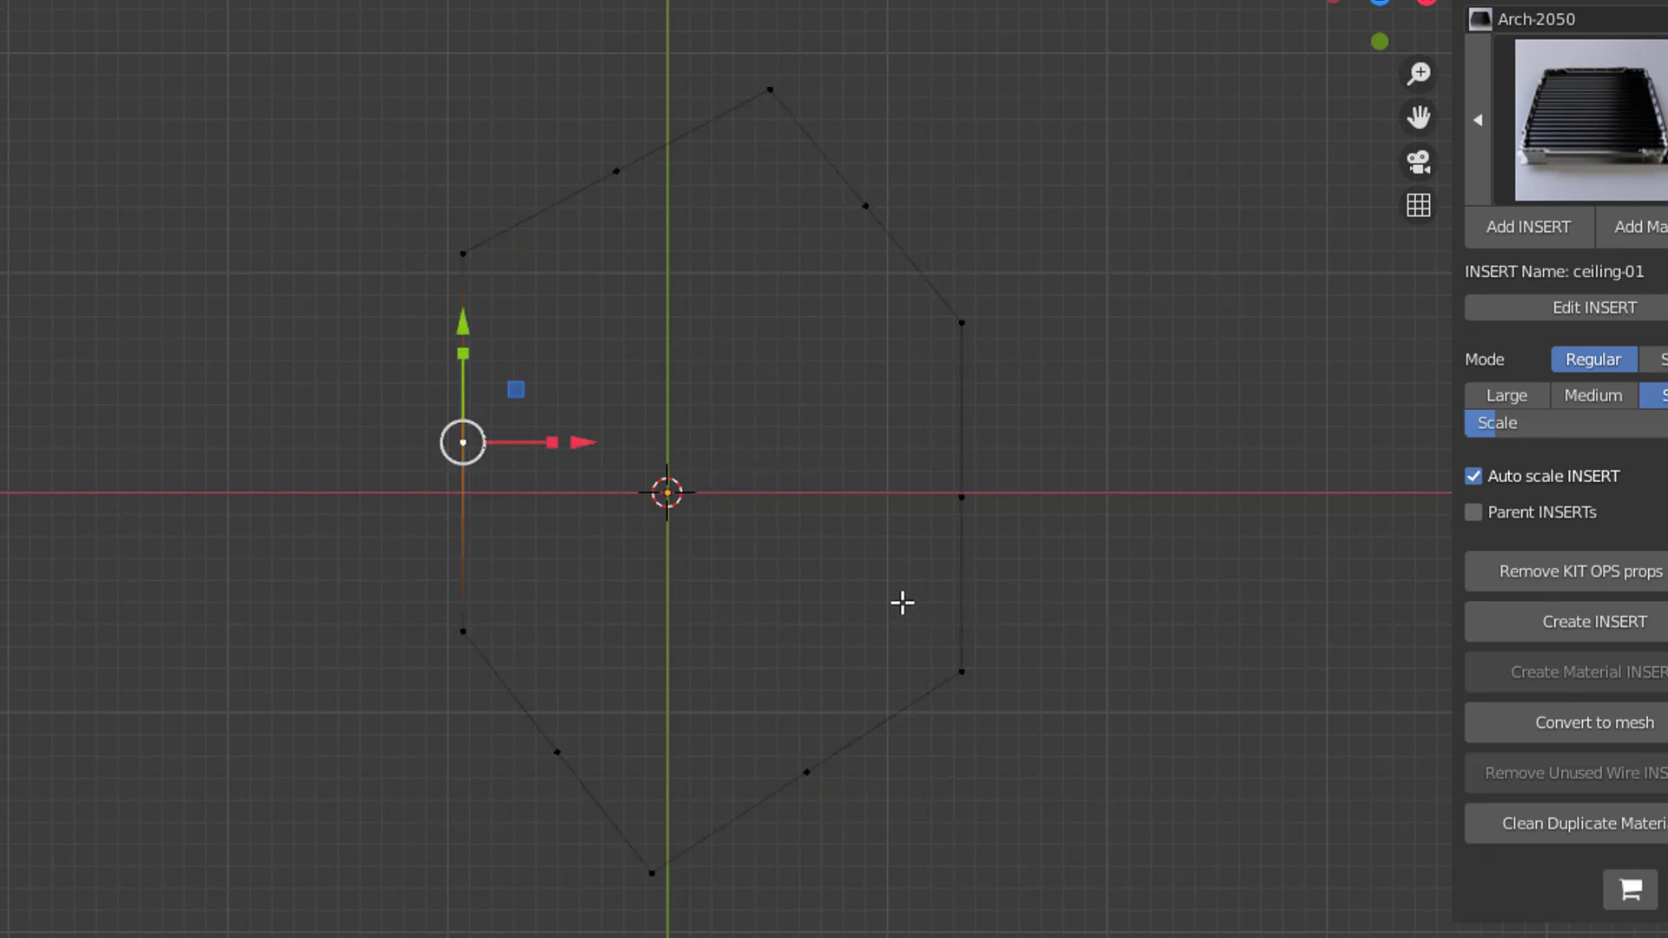
left_click(961, 497, "shift")
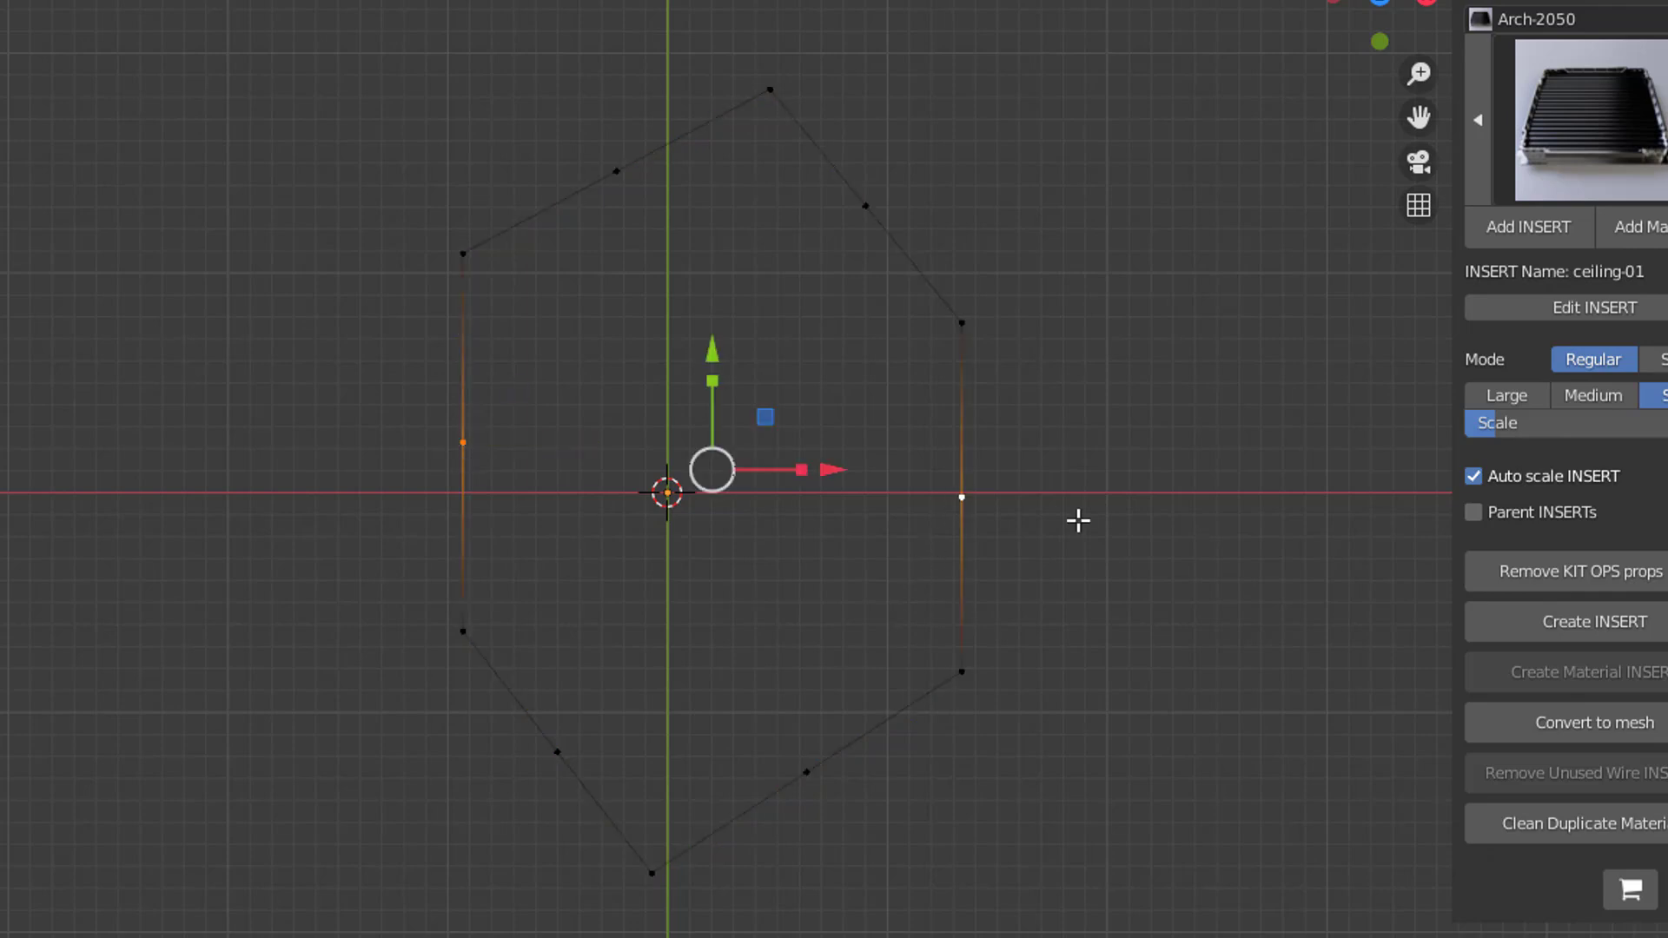
key("f")
key("q")
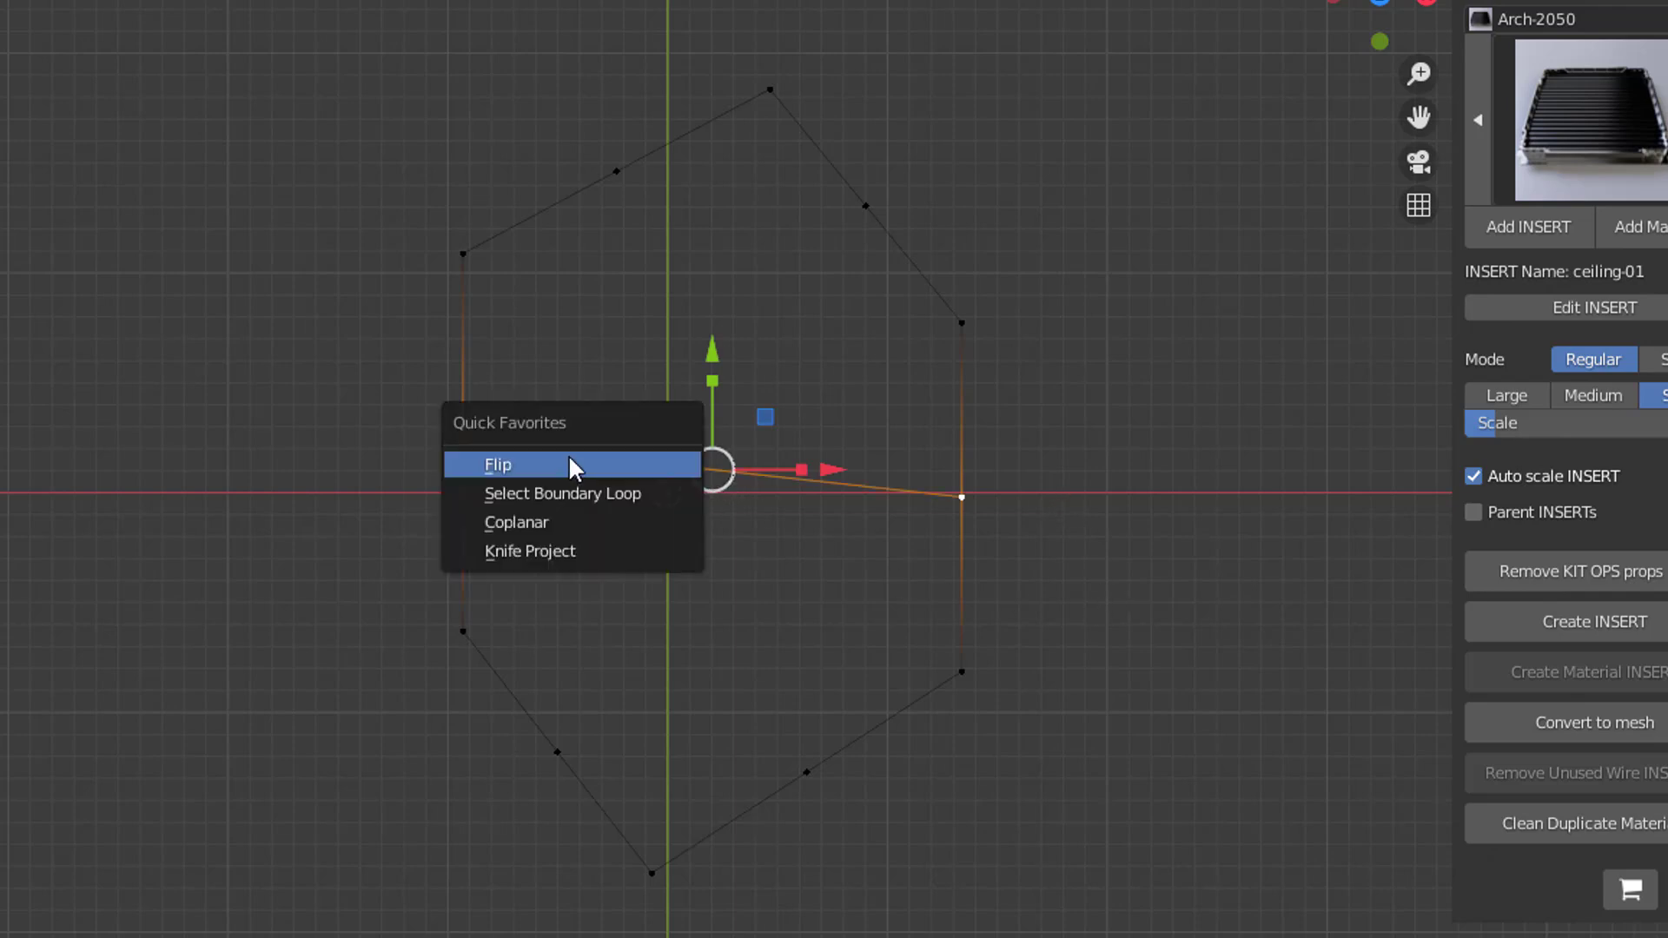
right_click(587, 456)
left_click(592, 452)
- Connect the midpoint of the lower-right edge to the central vertex with an edge
left_click(789, 783)
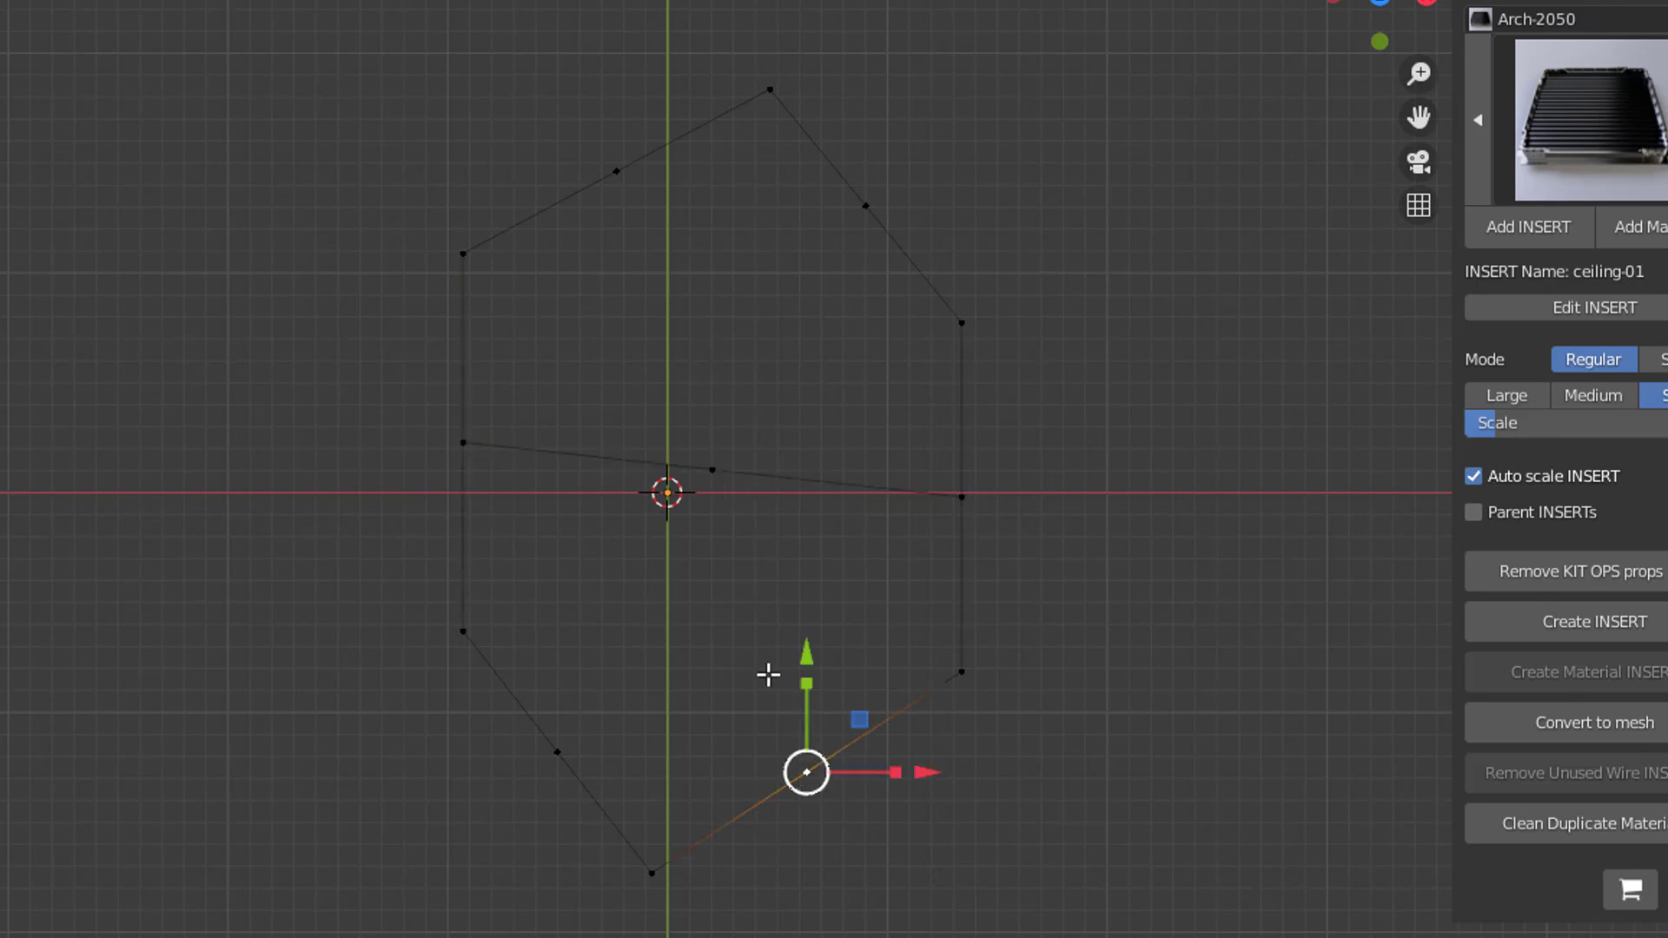
left_click(722, 470, "shift")
key("j")
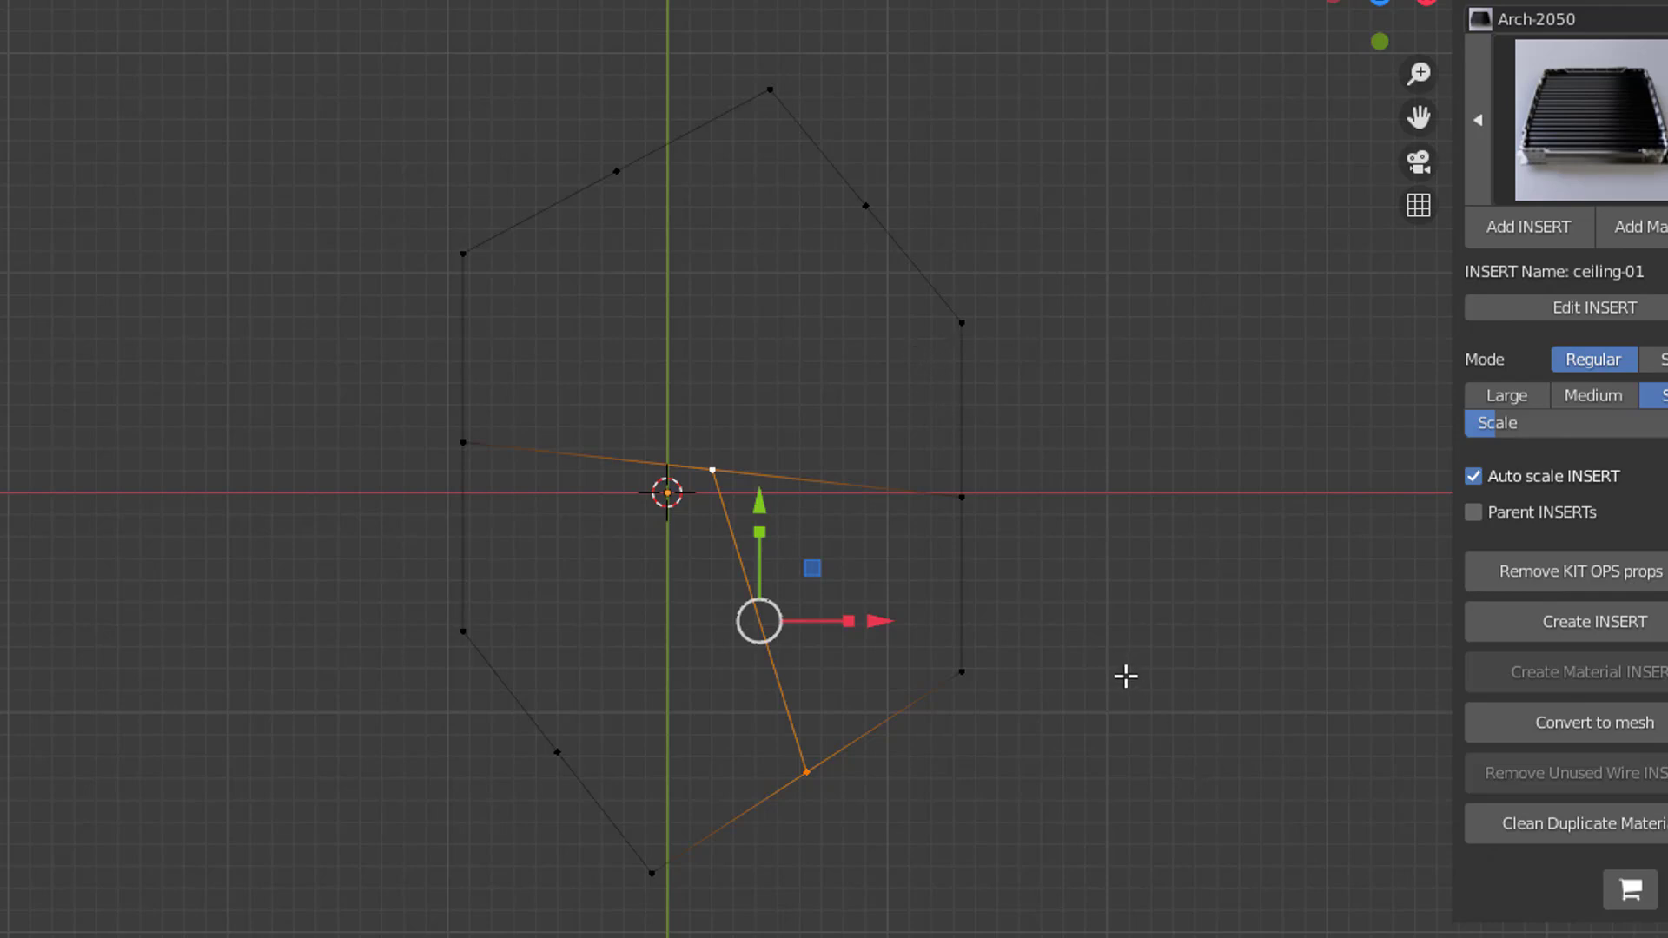
left_click(1087, 614)
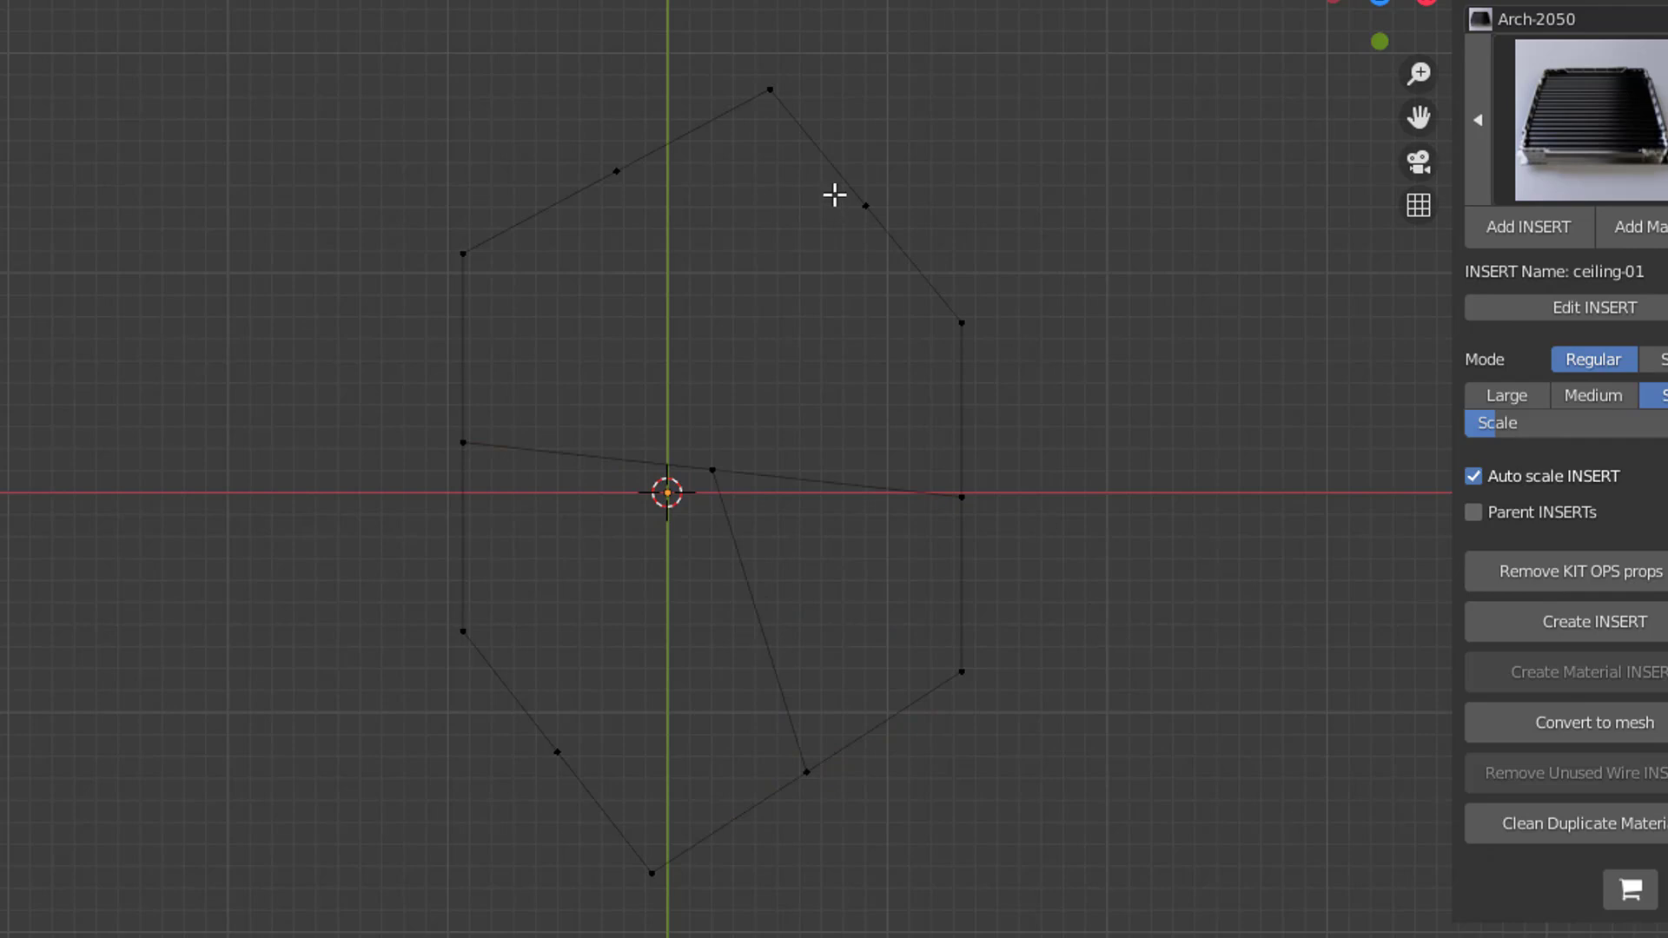
- Dissolve the three unused midpoint vertices on the two upper edges and the lower-left edge
left_click(862, 212)
left_click(553, 145, "shift")
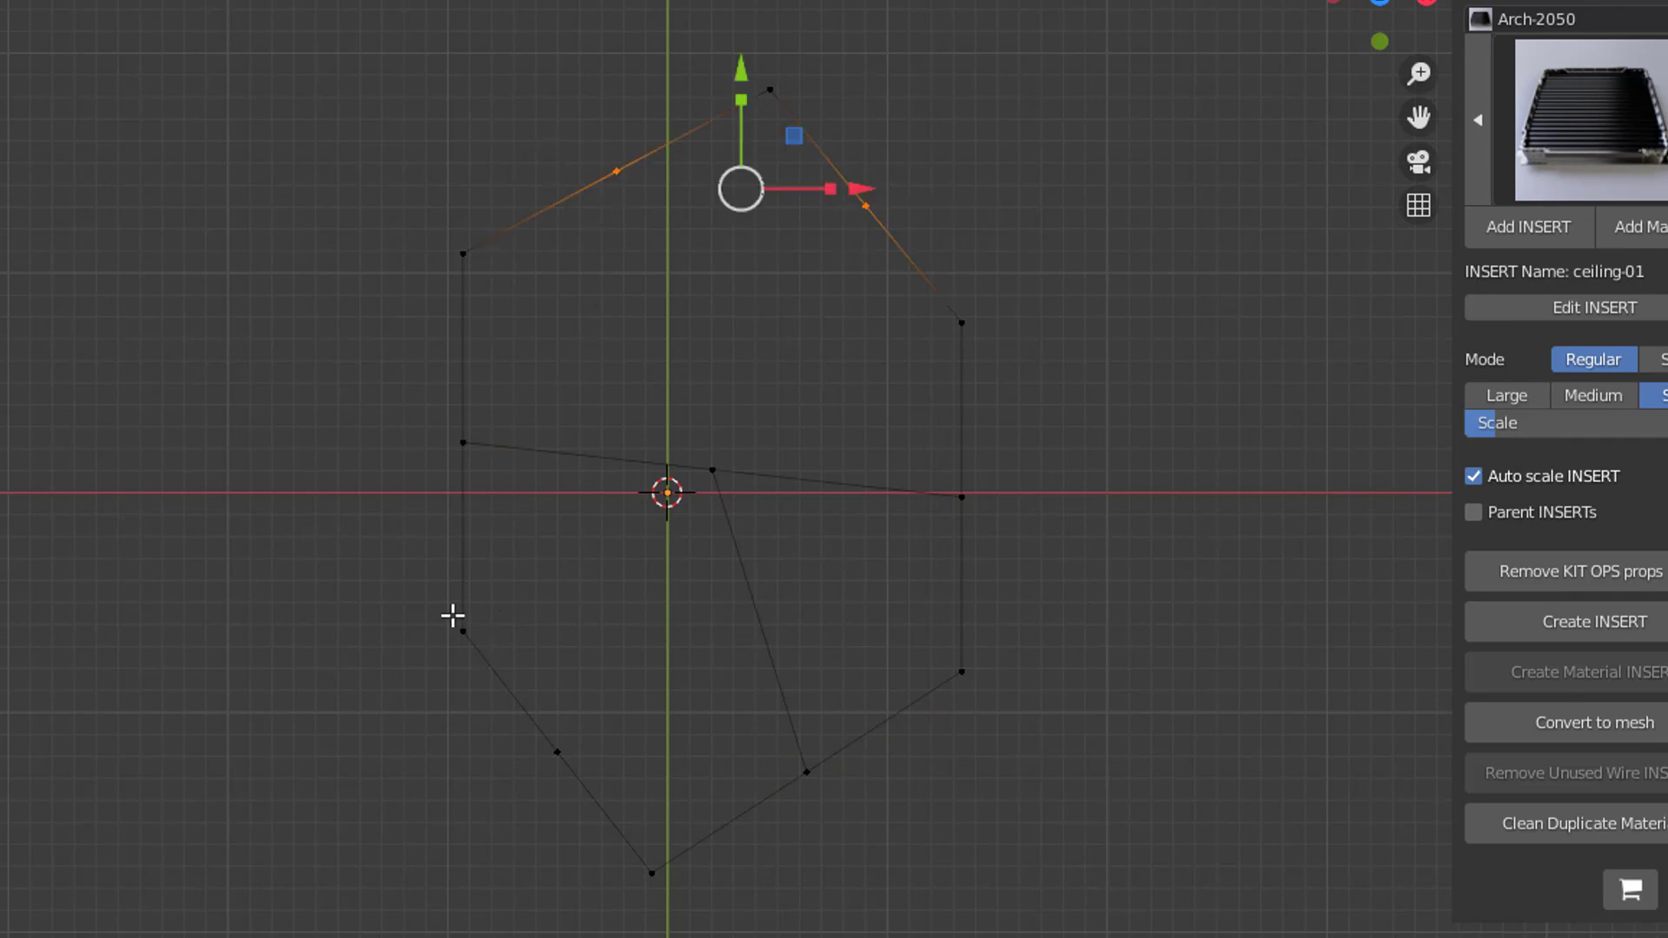
left_click(560, 749, "shift")
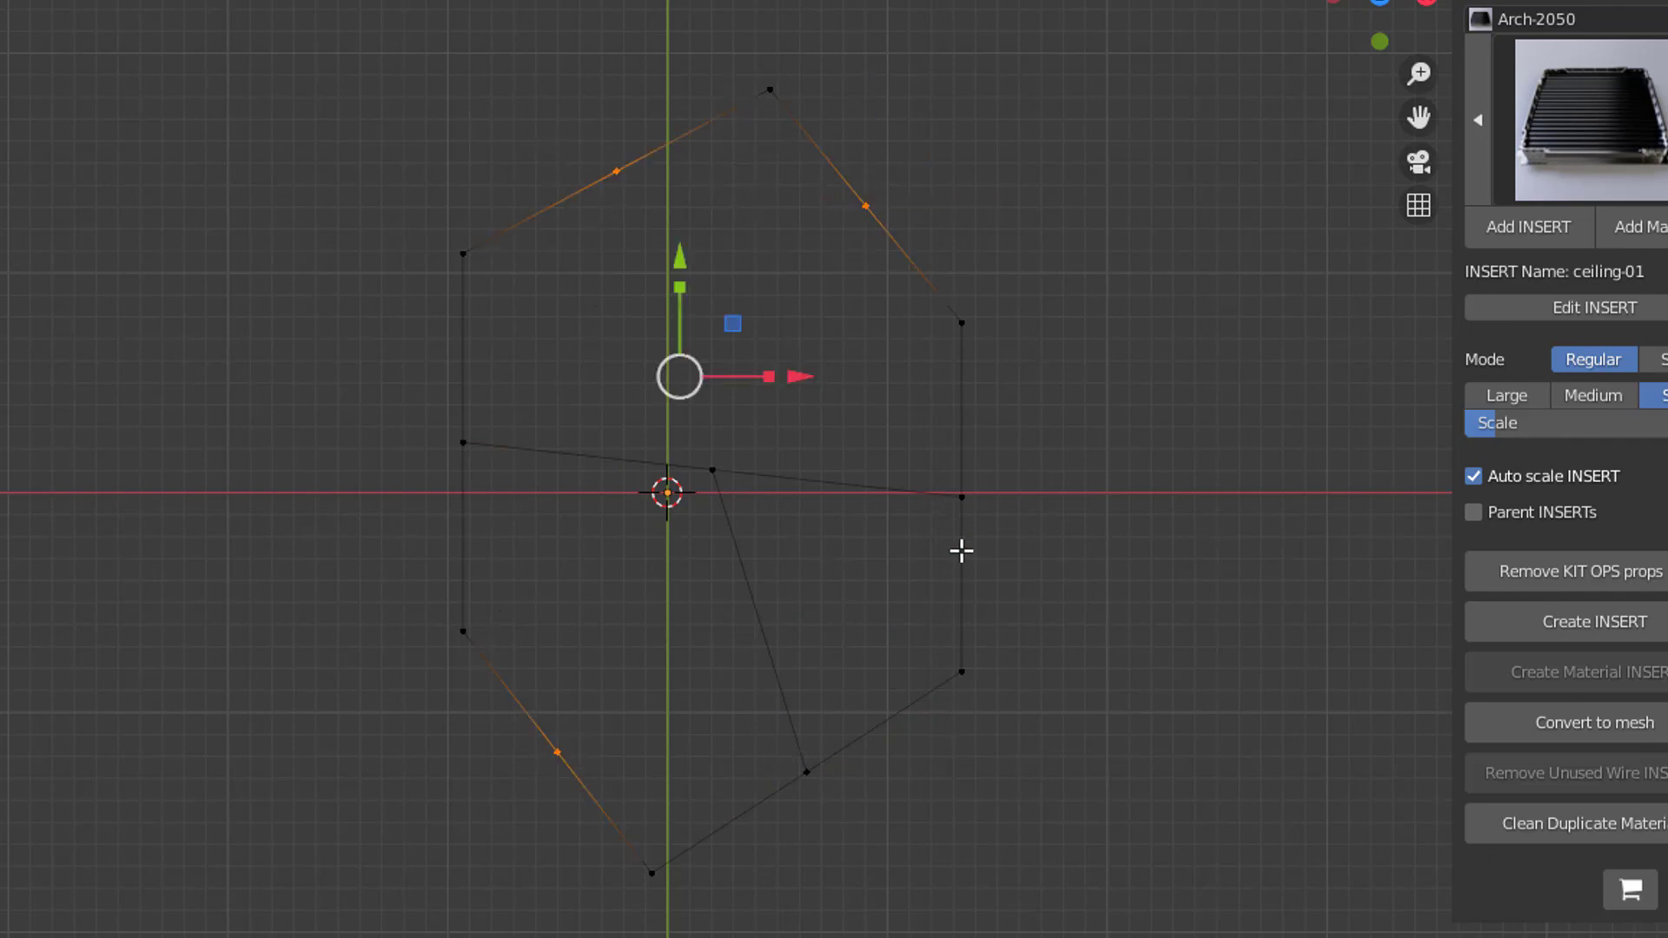
left_click(1084, 521)
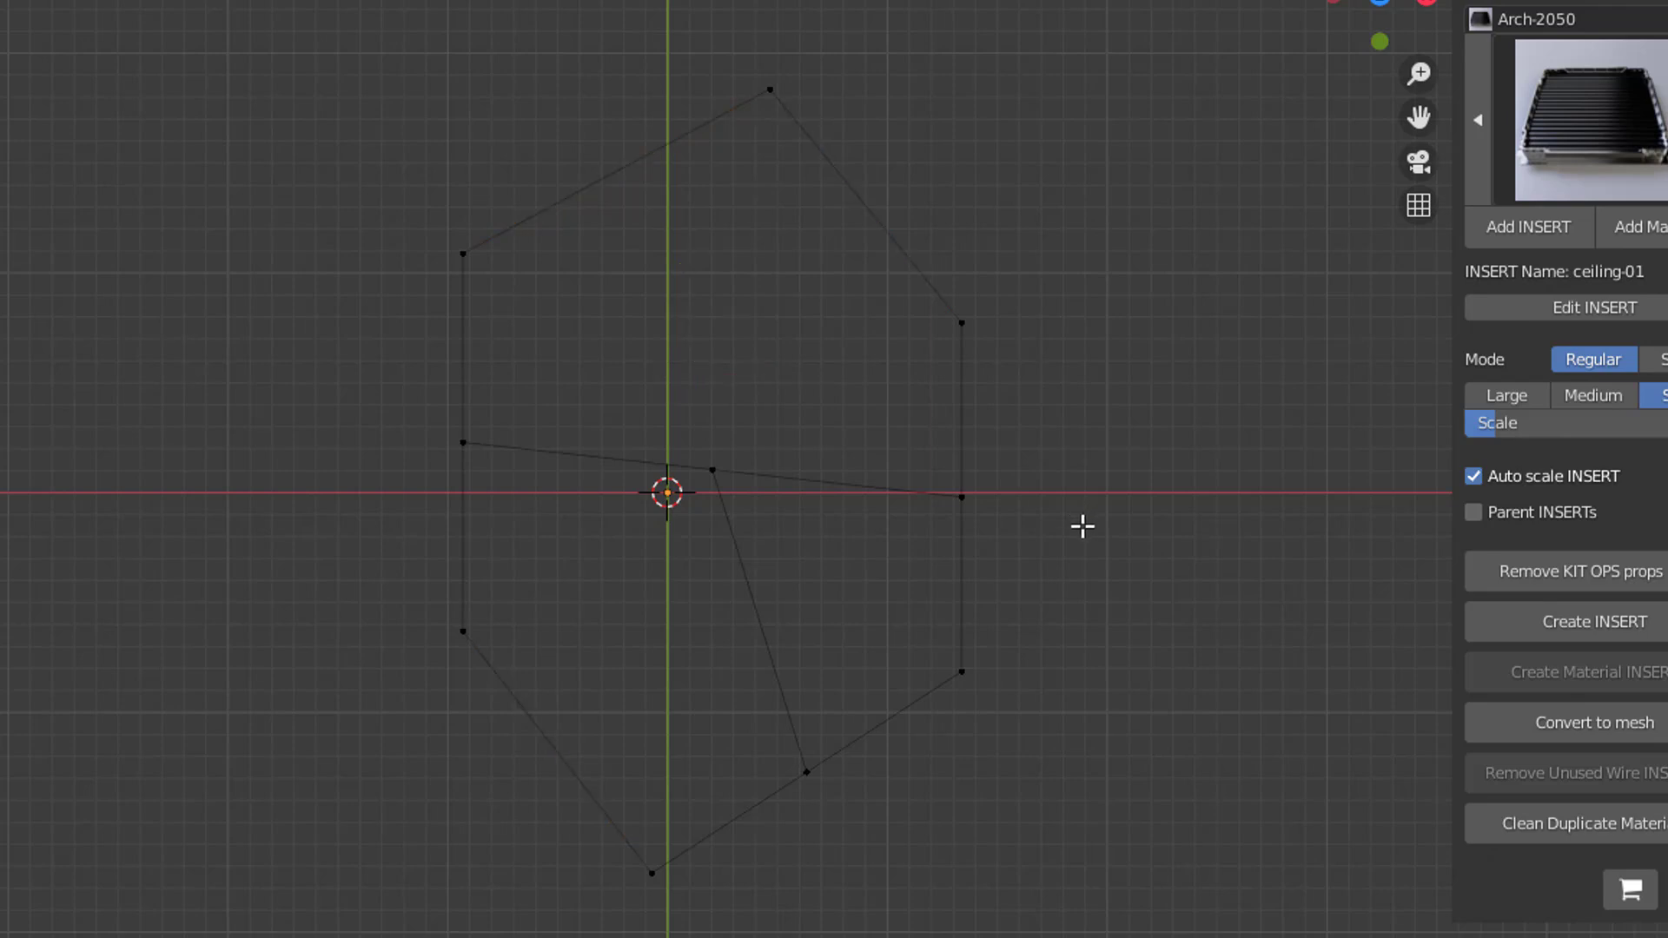
- Raise the midpoint and the upper corner of the right vertical side along Y
left_click(965, 496)
left_click_drag(961, 371, 952, 312)
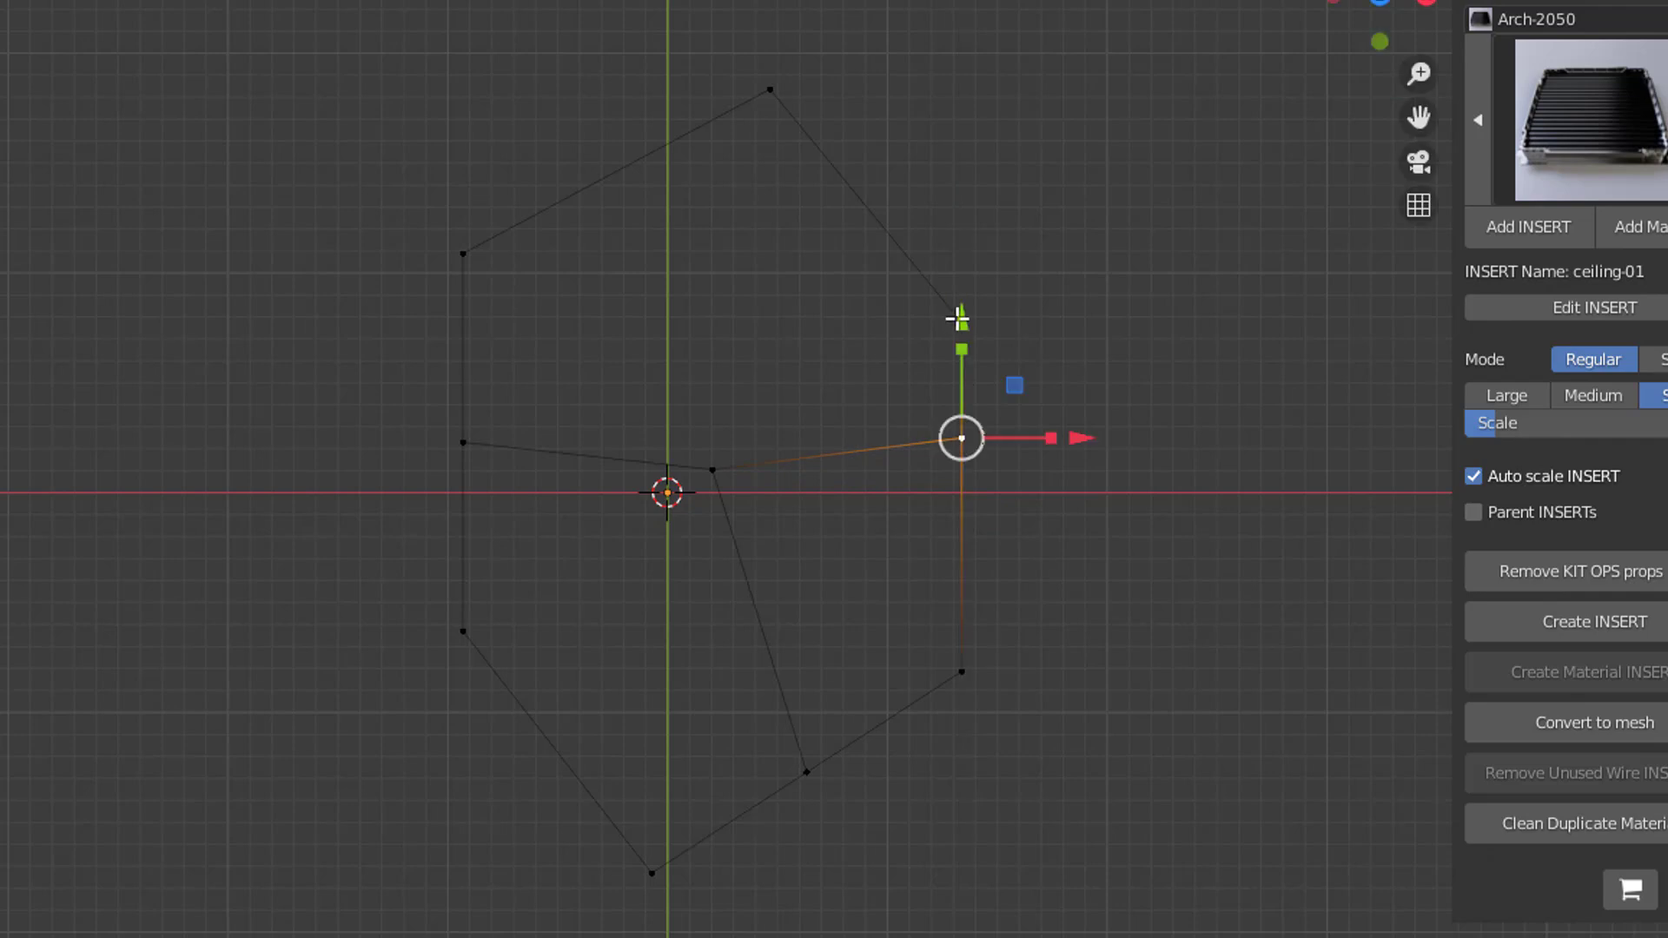
left_click(956, 318)
left_click_drag(952, 192, 964, 141)
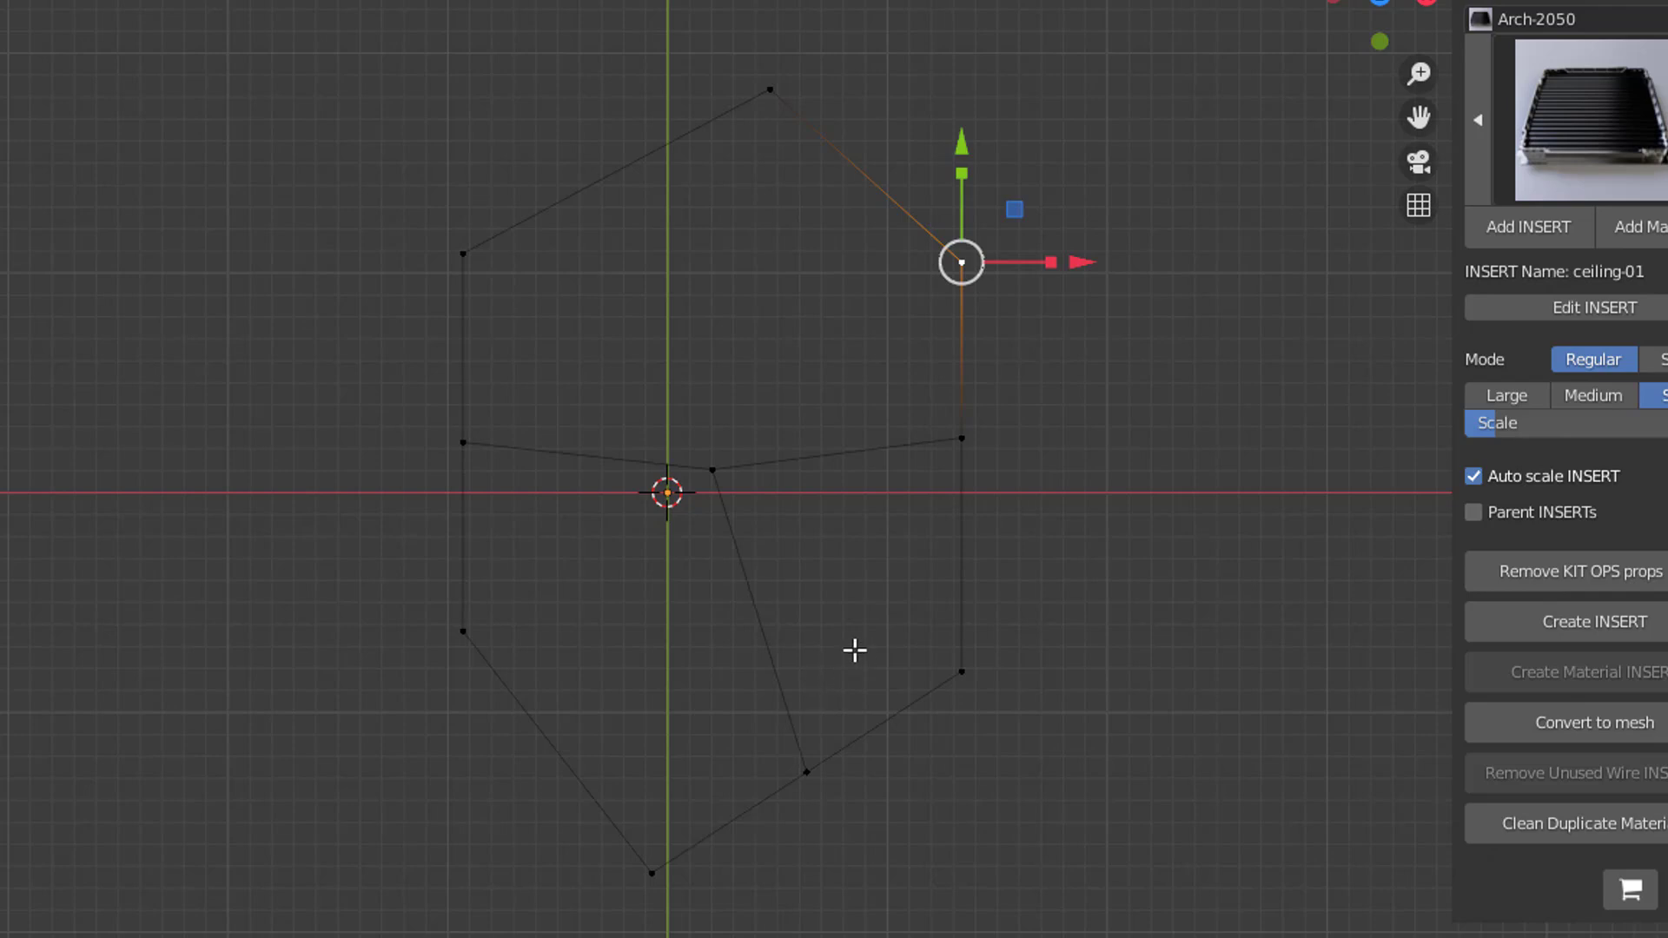
- Select all vertices and set their mean bevel weight to 0.5
key("a")
key("ctrl+z")
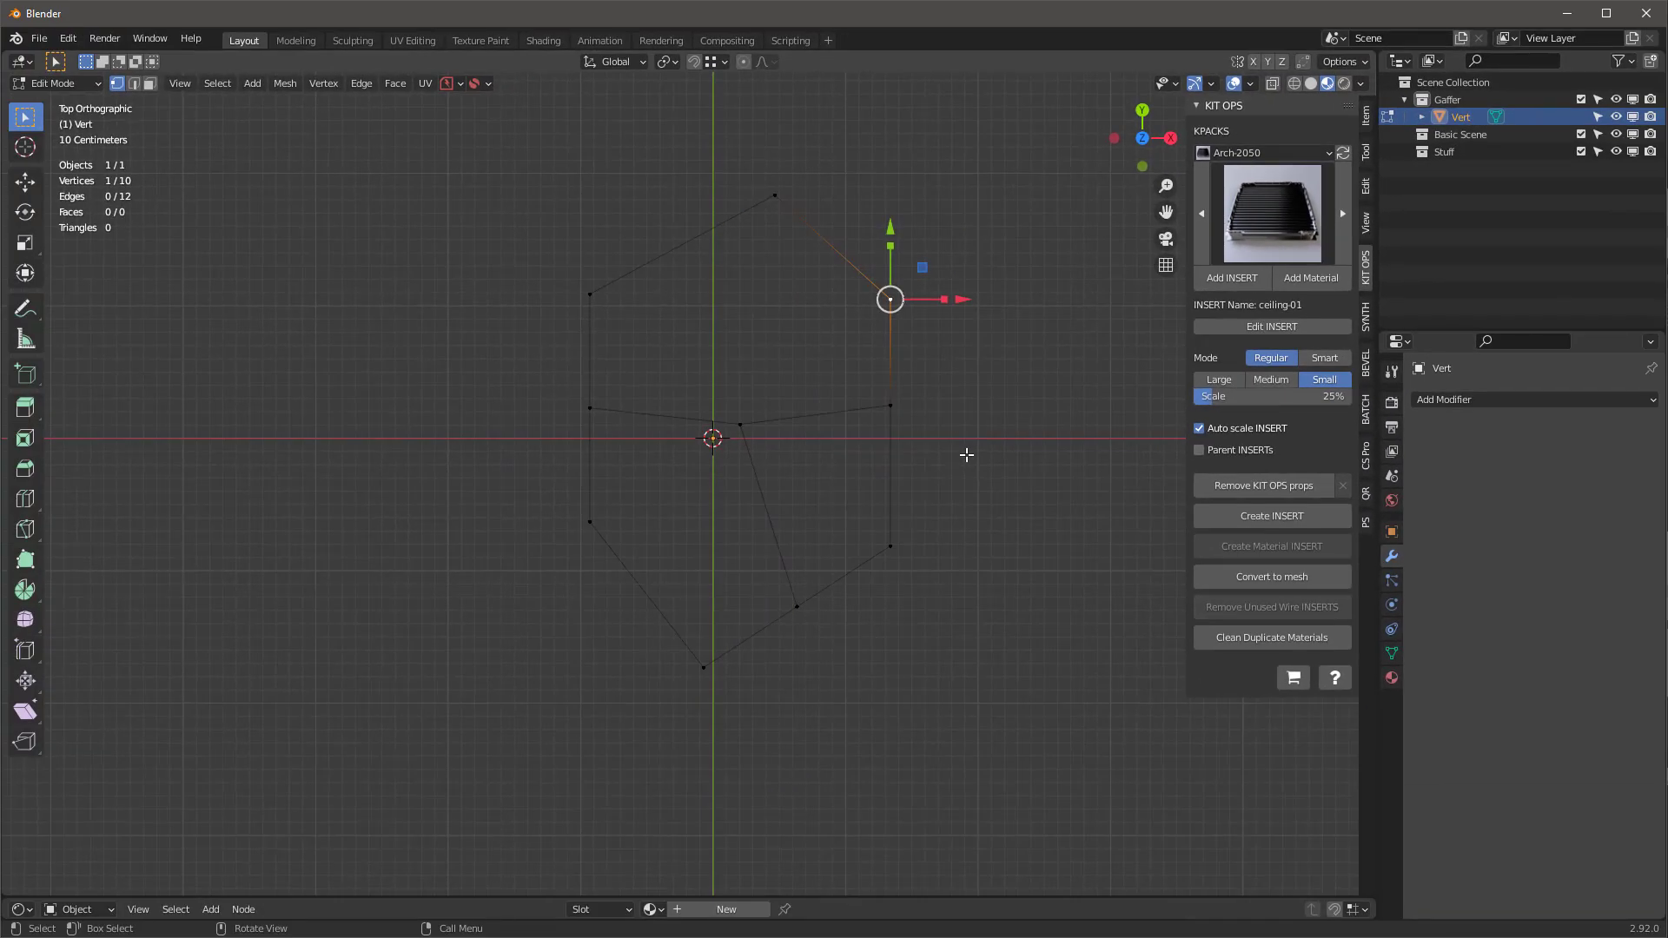
key("a")
left_click(1366, 122)
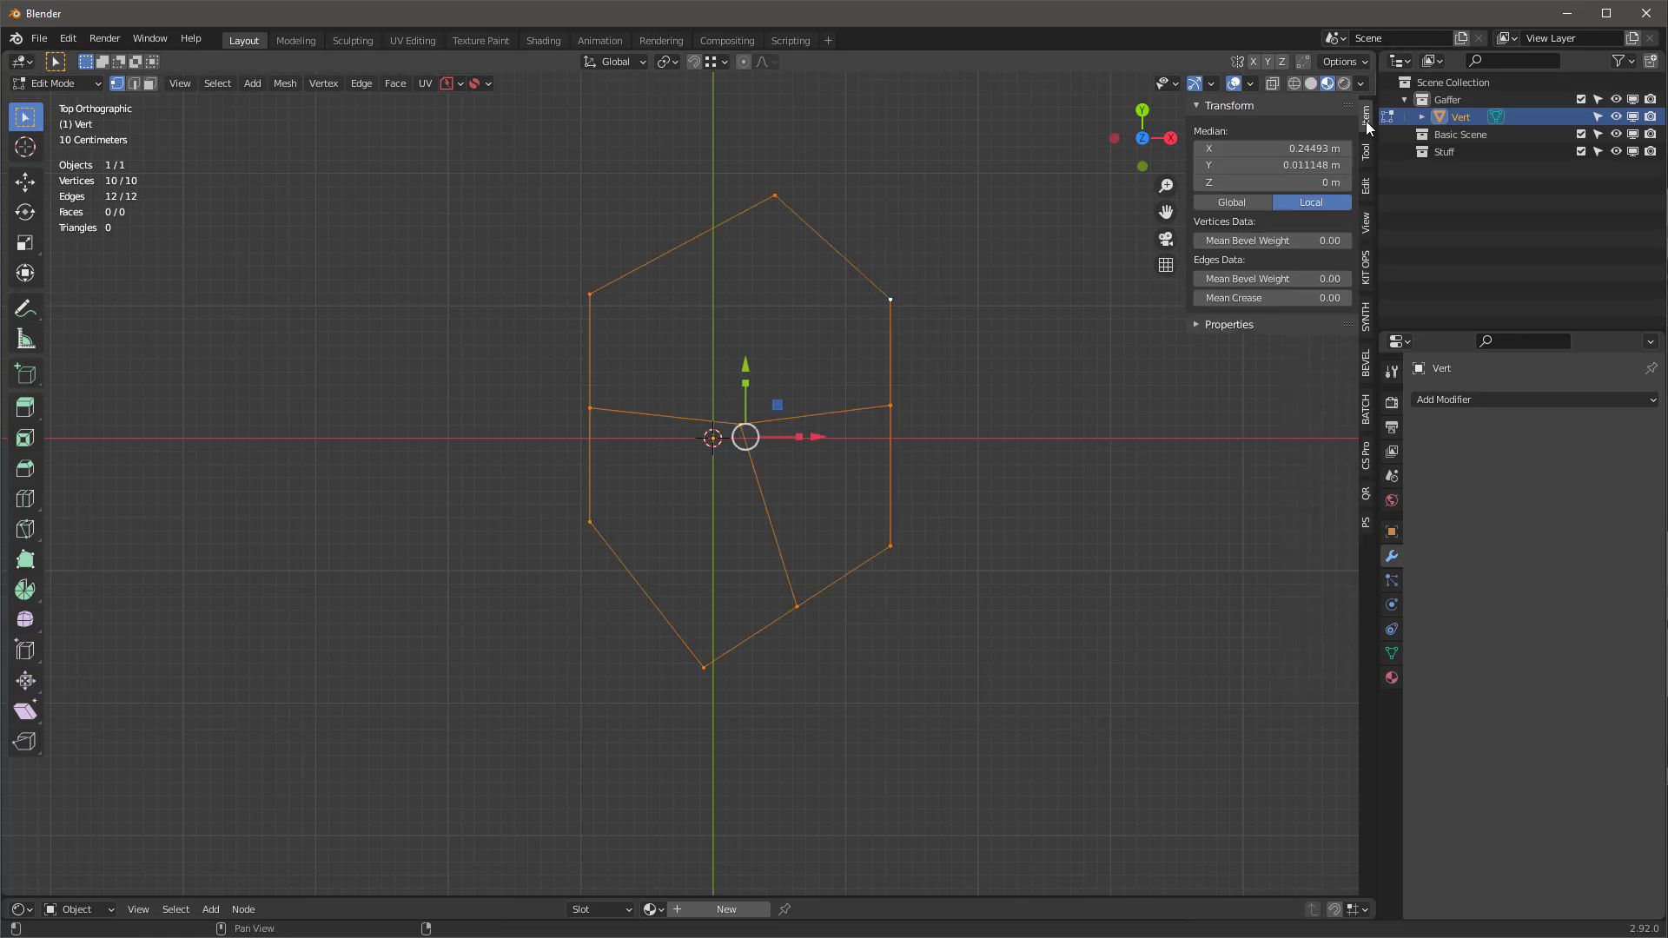
left_click(1294, 240)
key("BackSpace")
type(".5")
key("Return")
- Add a Bevel modifier that affects vertices, with its limit method set to Weight
left_click(1458, 400)
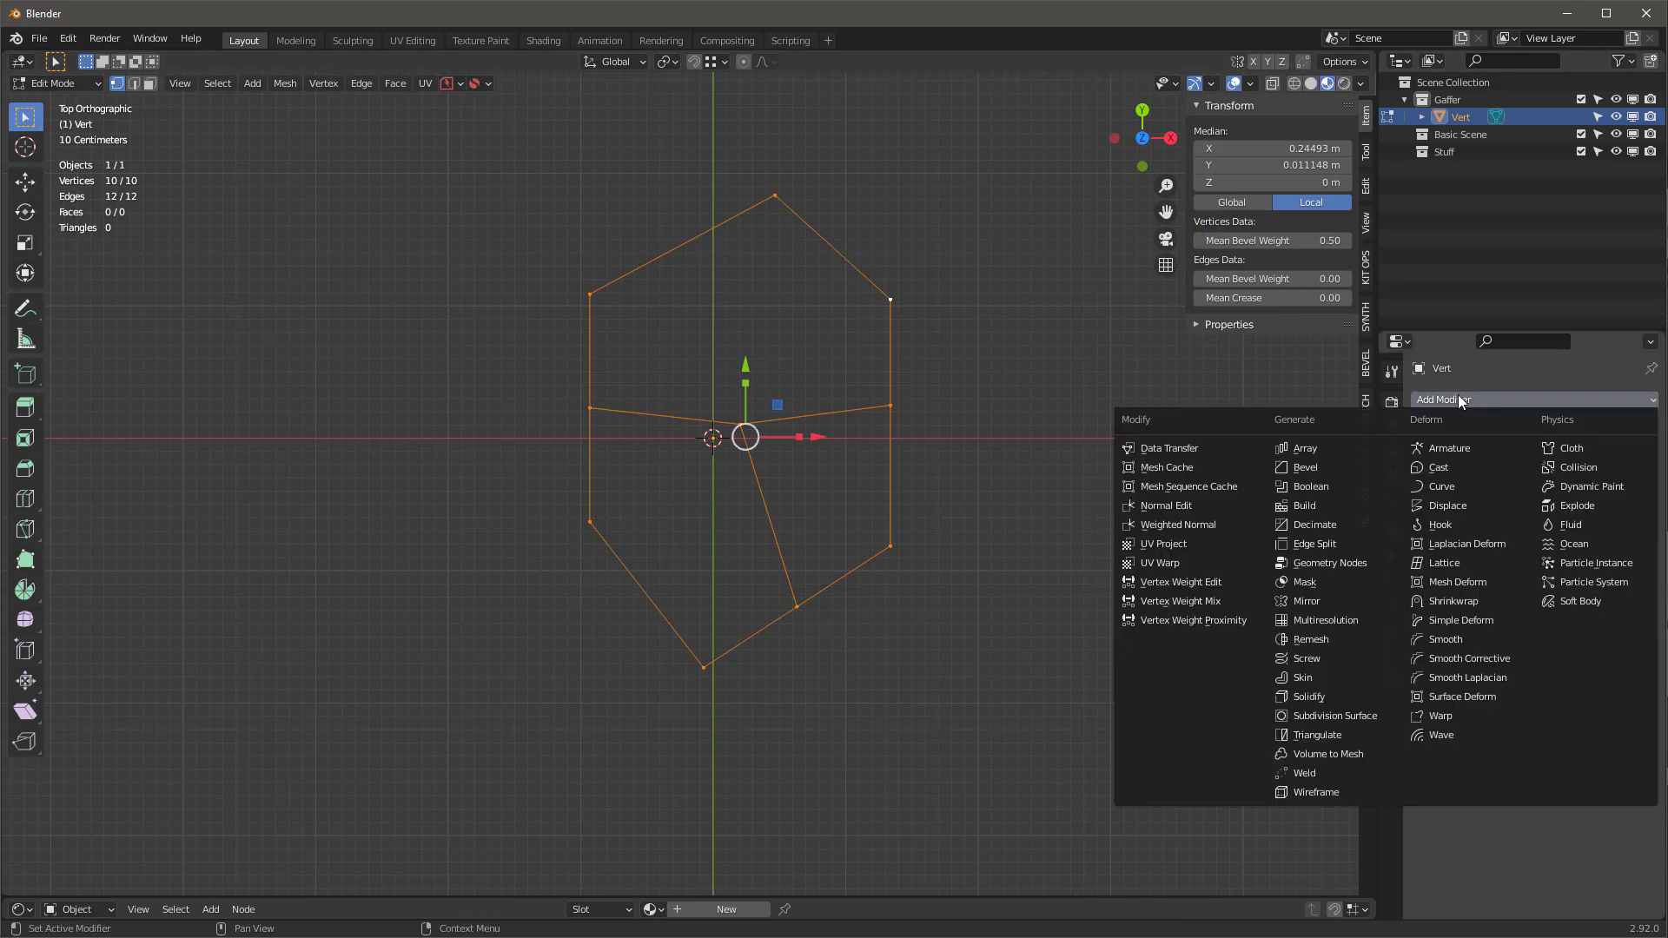
left_click(1299, 483)
left_click(1461, 494)
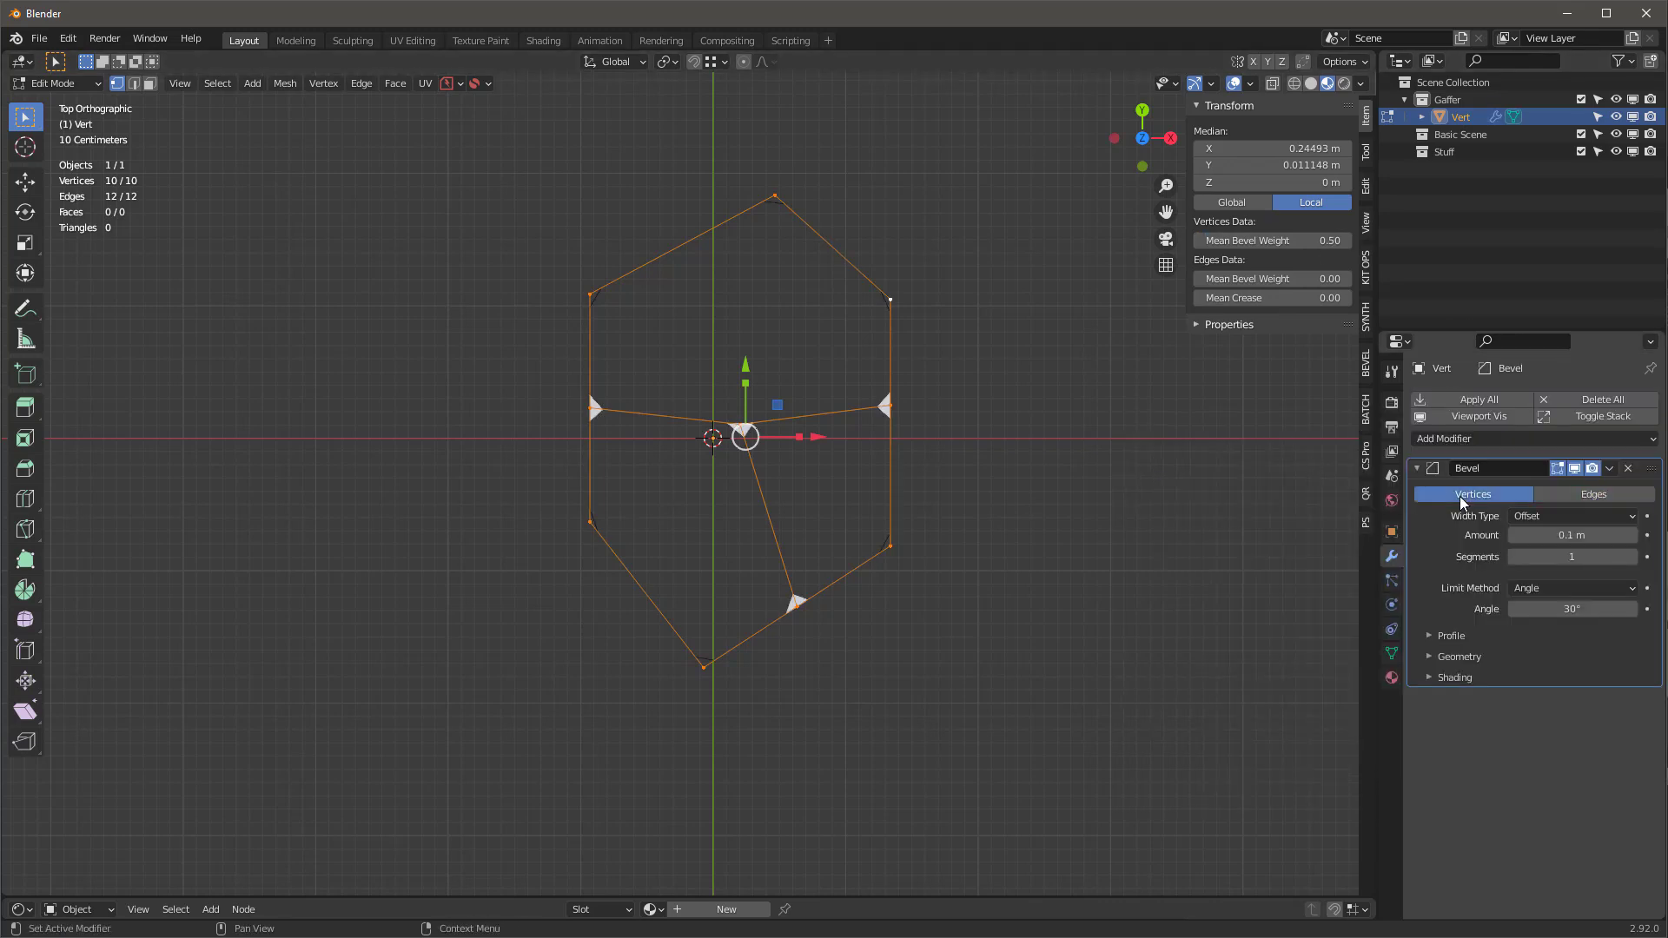
left_click(1545, 589)
left_click(1545, 648)
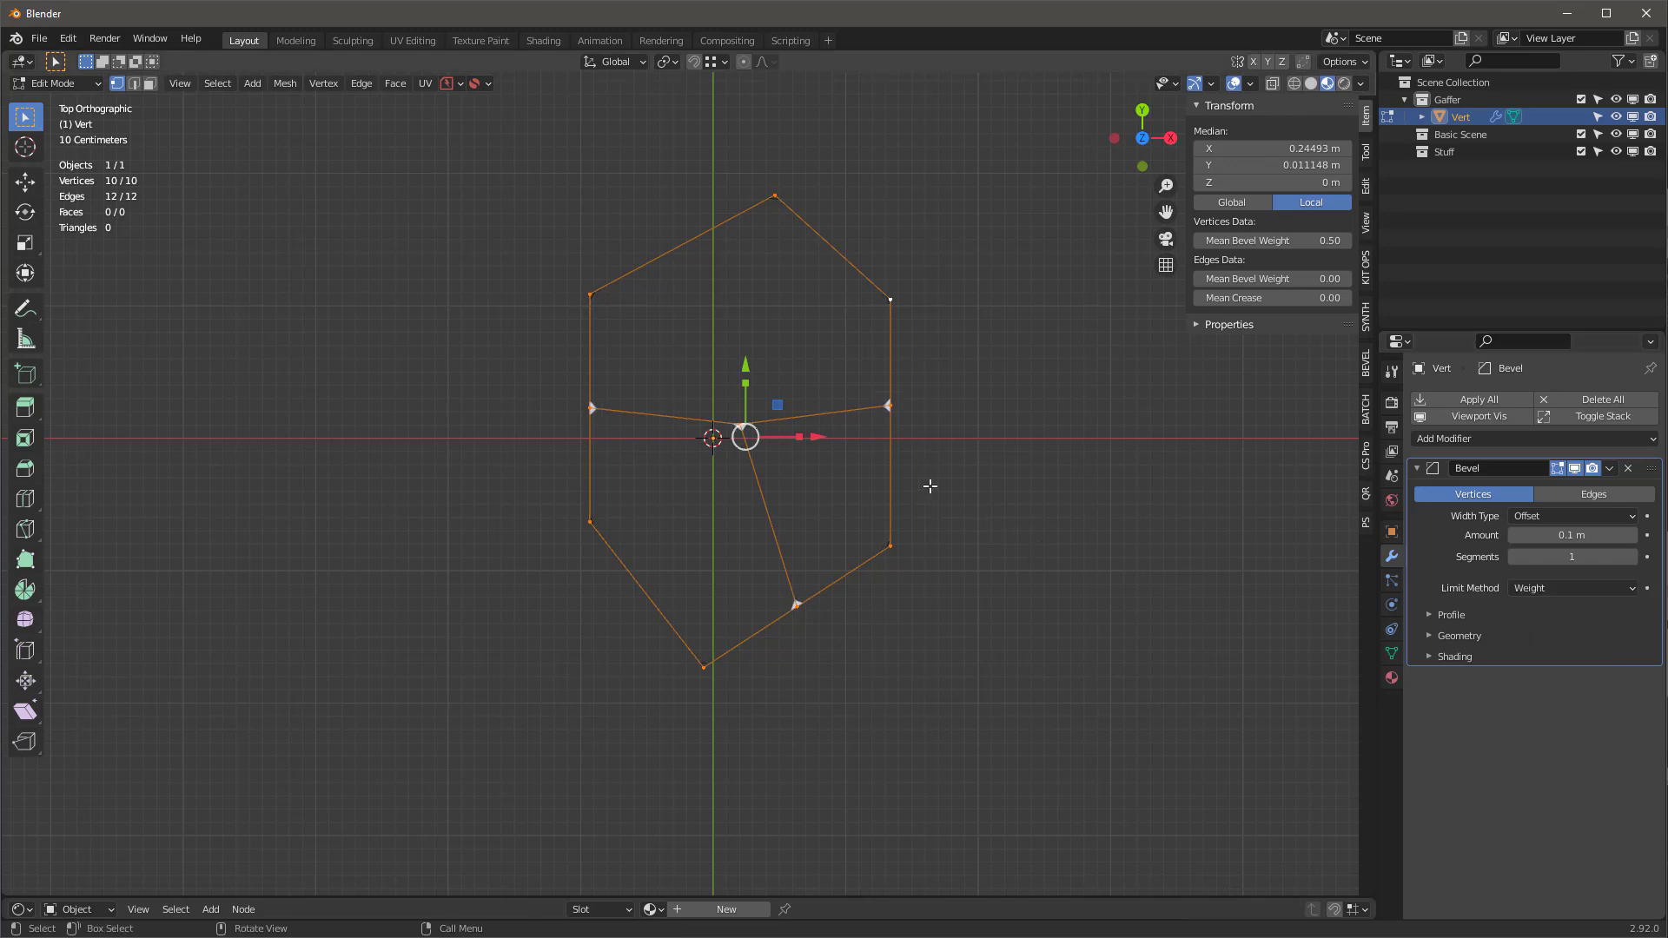
- Set the Bevel modifier's amount to 0.29 m
left_click(1573, 535)
type("0.27")
key("Return")
left_click_drag(1573, 535, 1583, 536)
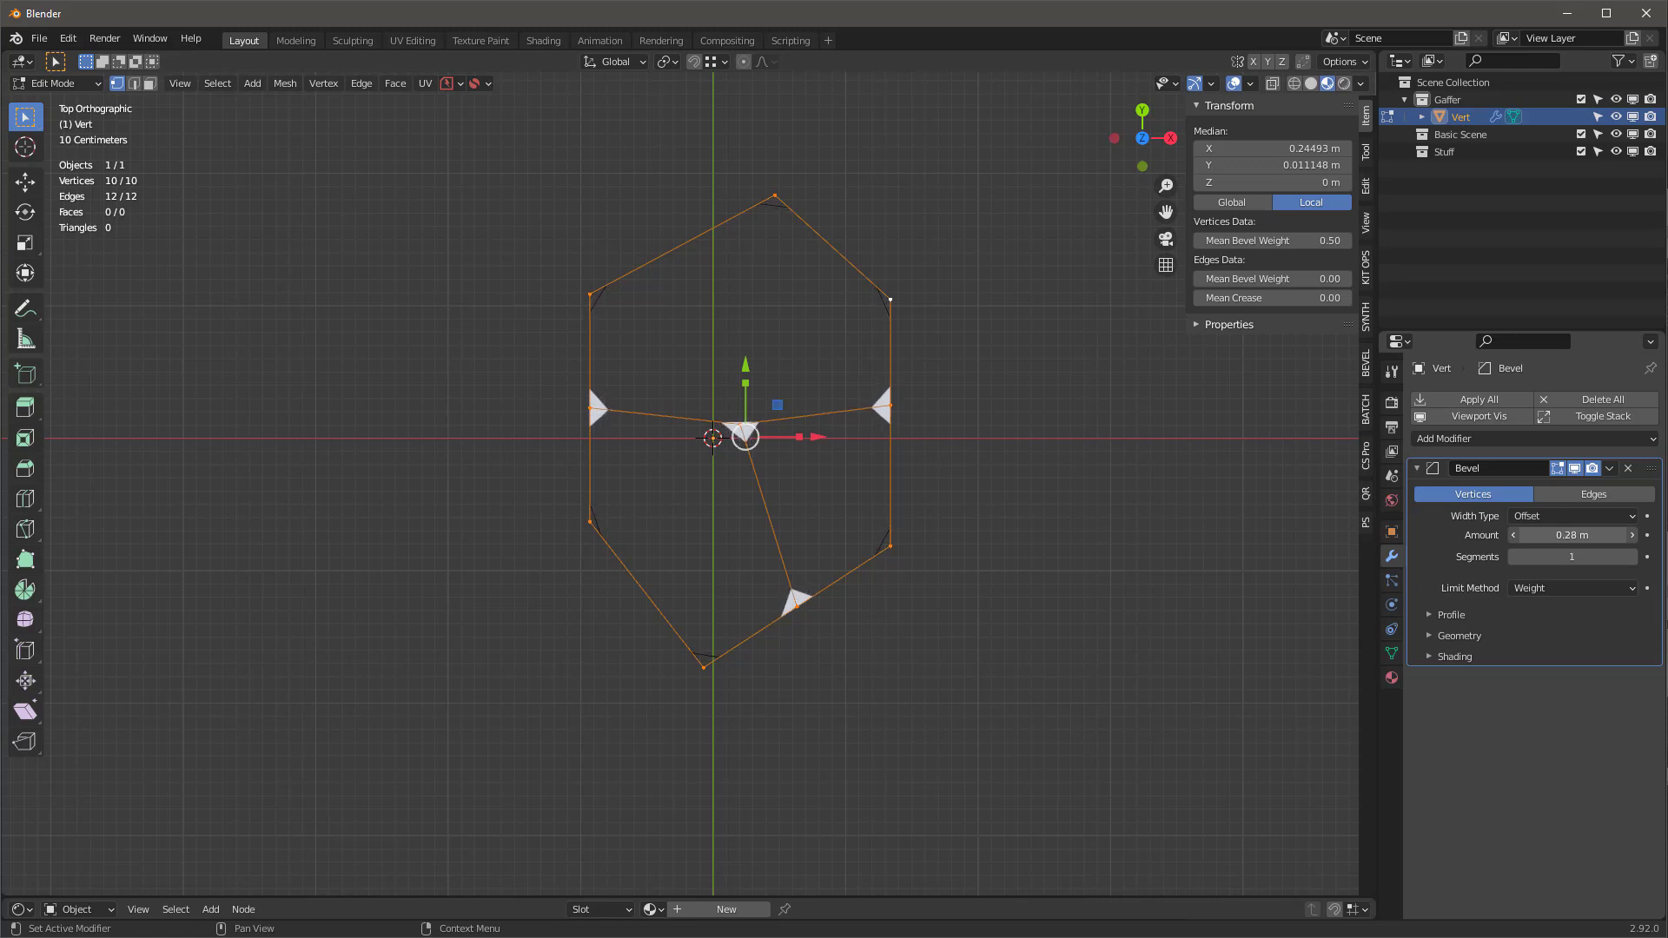
key("space")
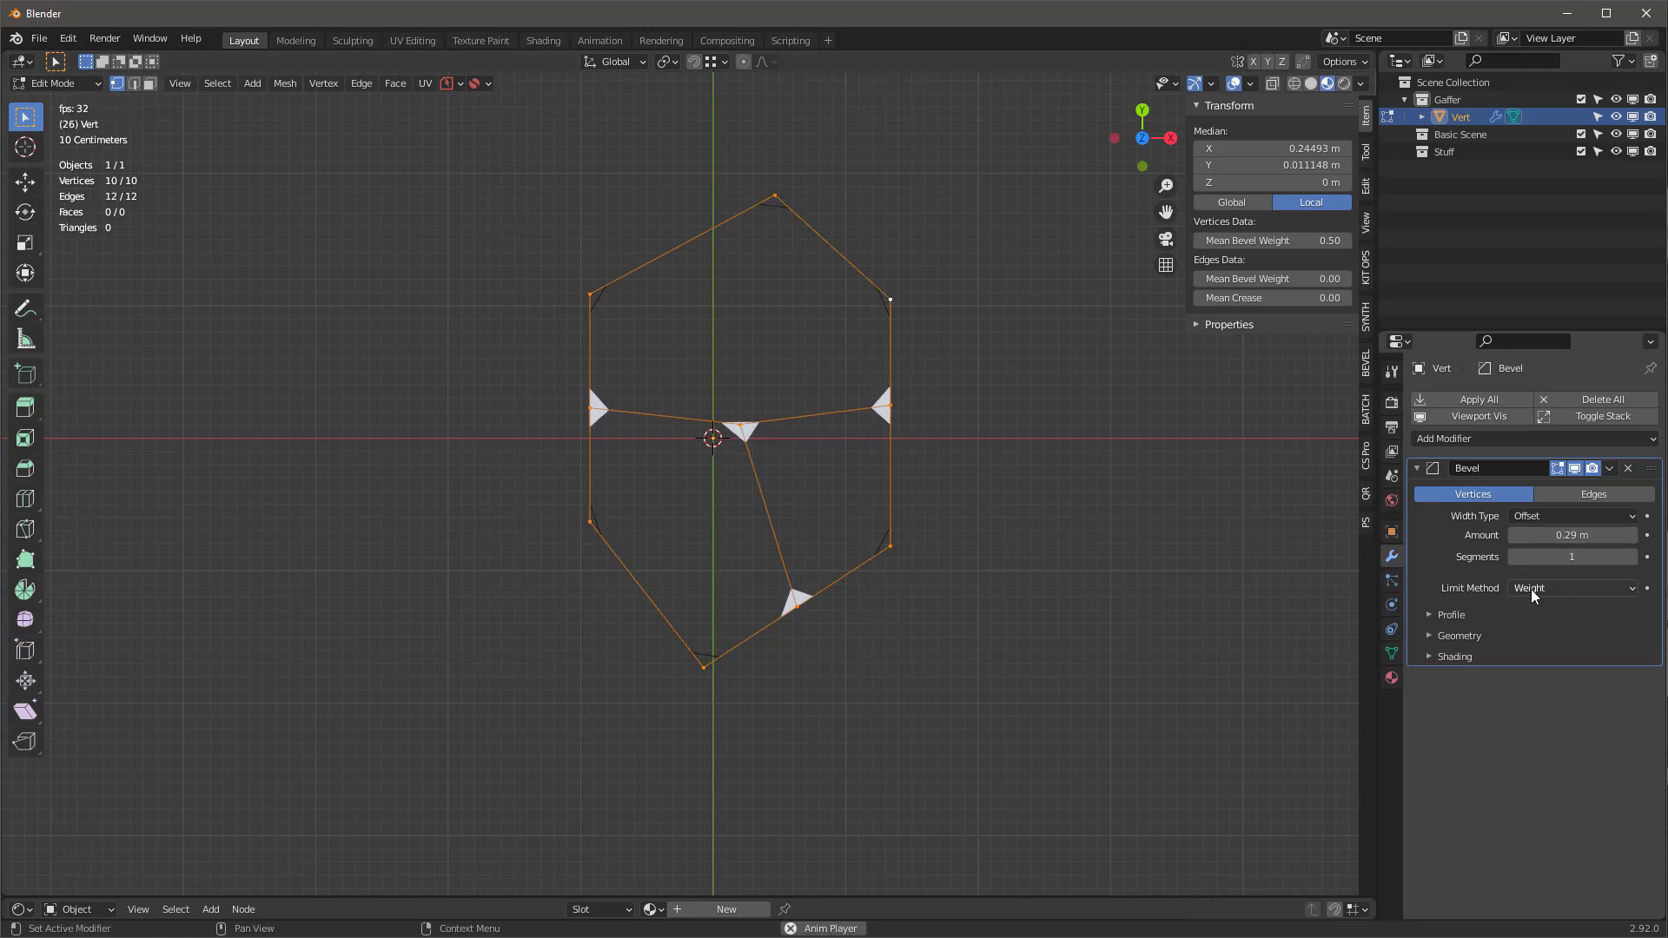
- Set the Bevel modifier's limit method to None, its amount to 0.23 m and its segments to 3
left_click(1531, 589)
left_click(1534, 608)
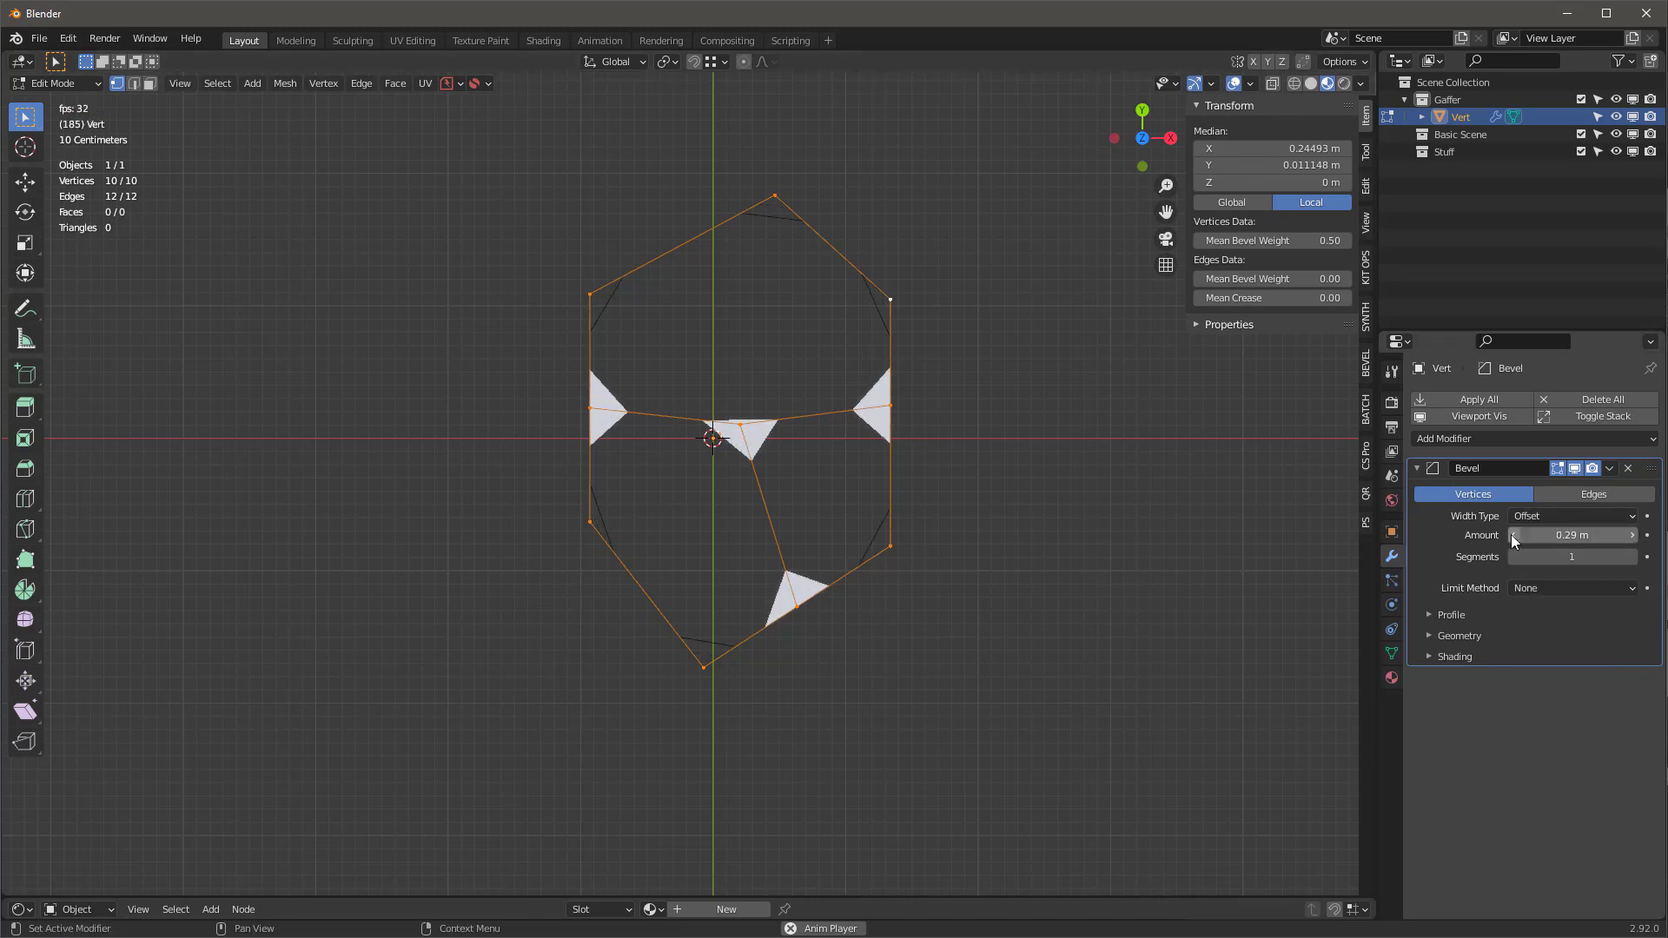
left_click_drag(1564, 534, 1583, 565)
- Add a Skin modifier and shrink the skin radius of all vertices to about 0.071
left_click(1466, 438)
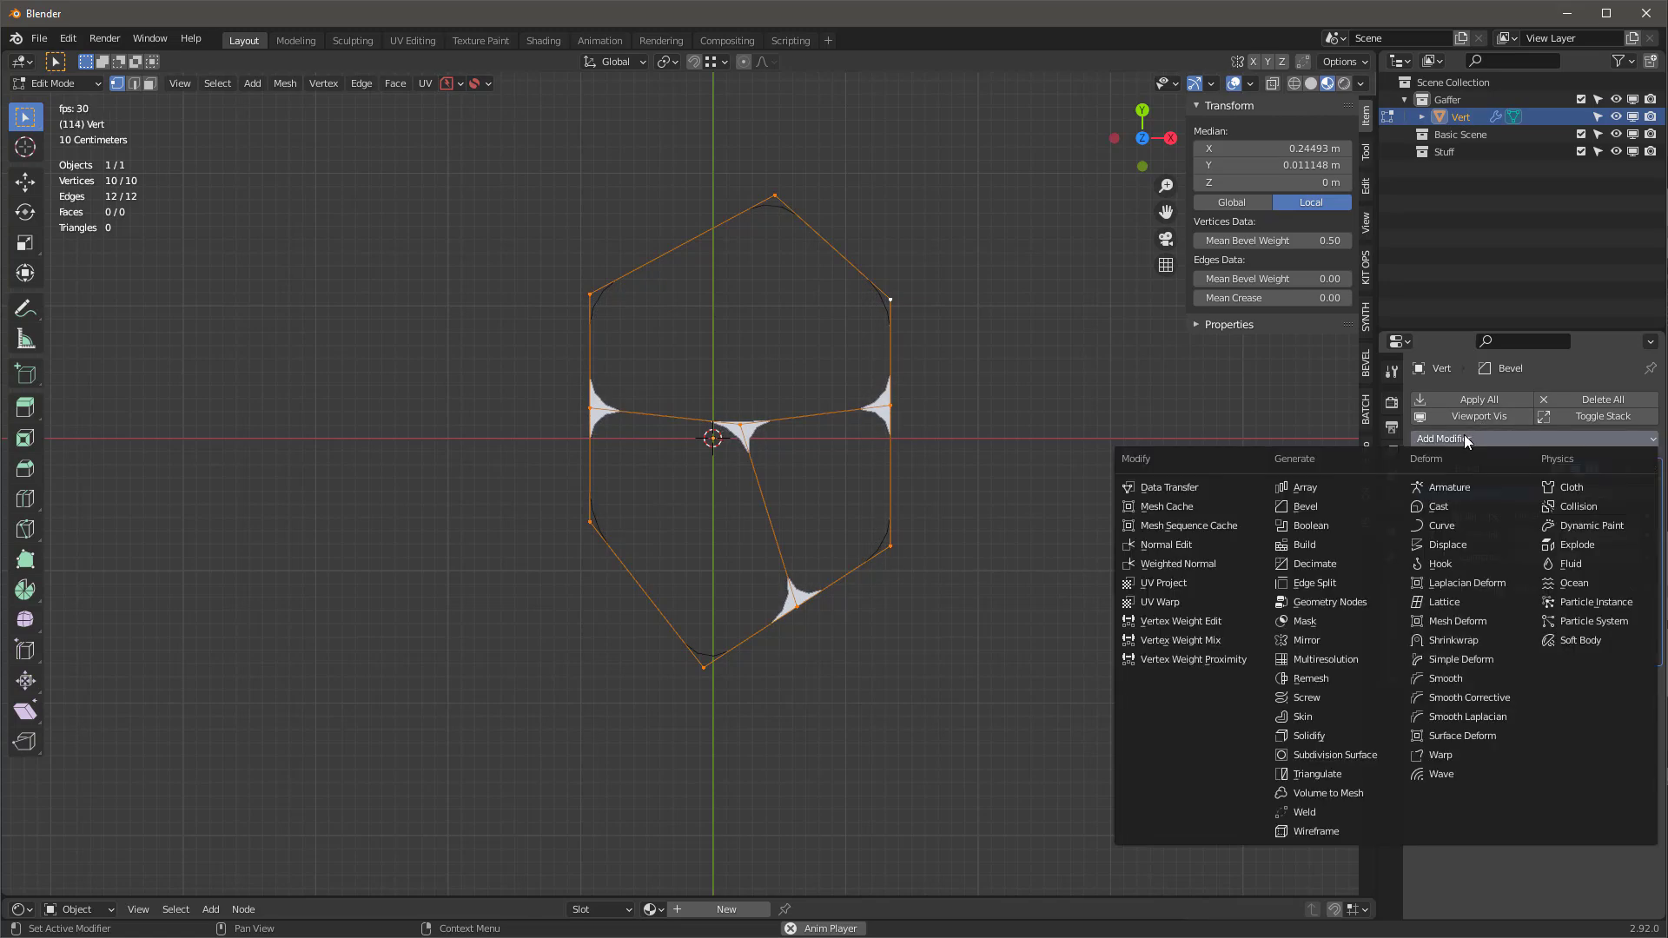
left_click(1316, 717)
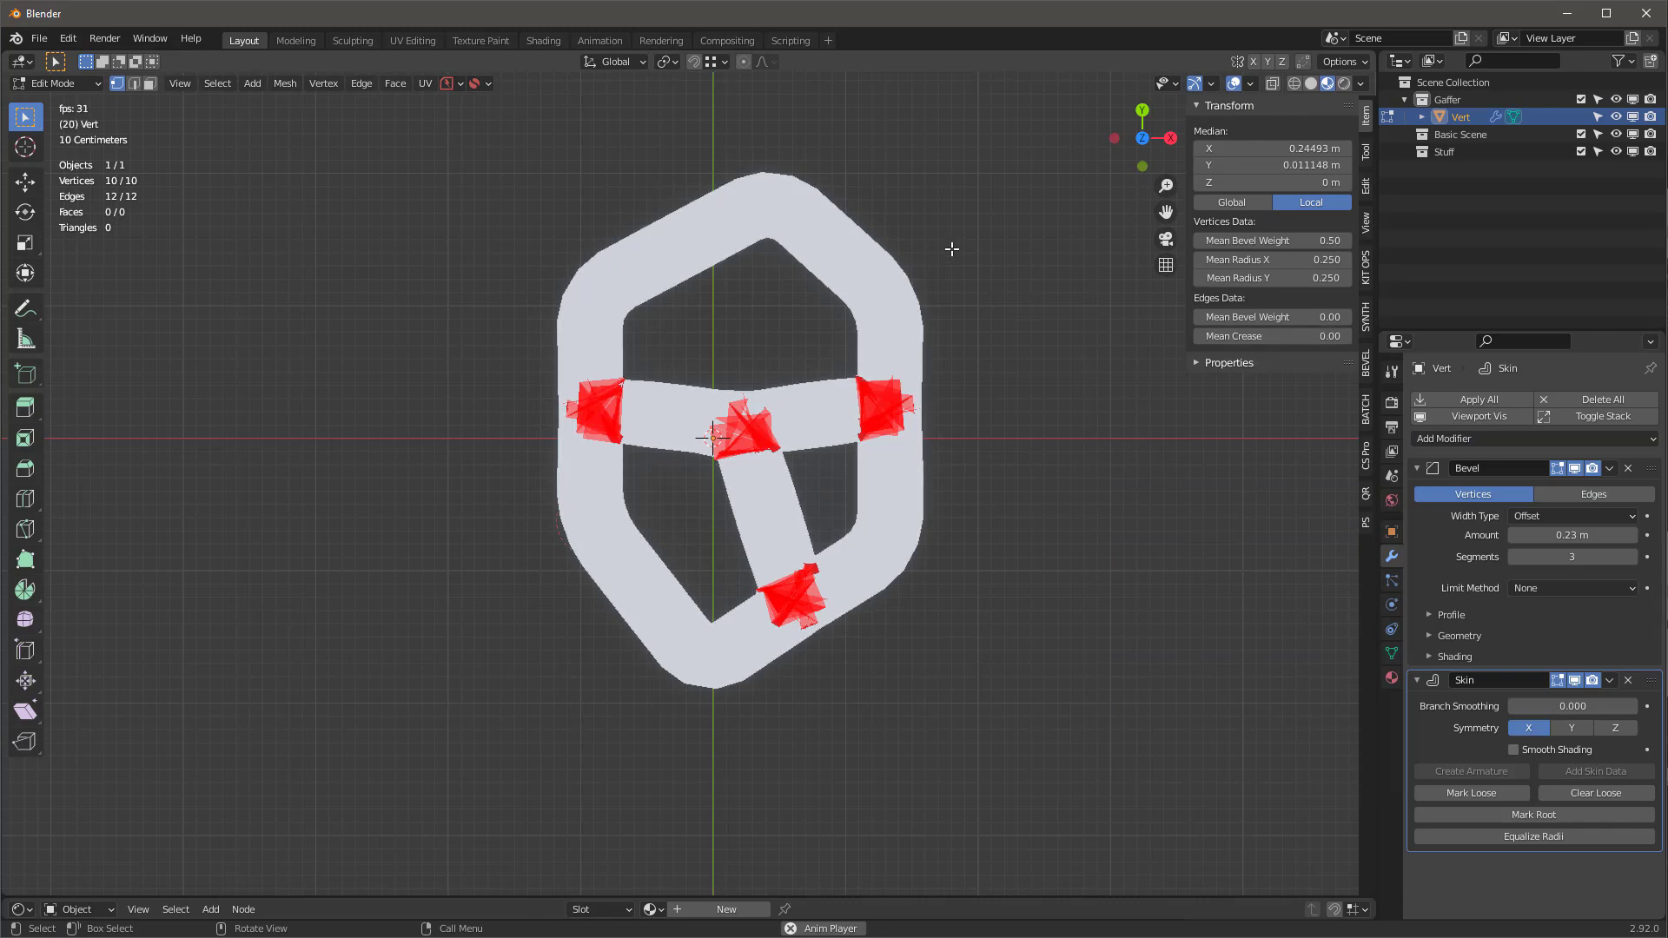
key("shift+z")
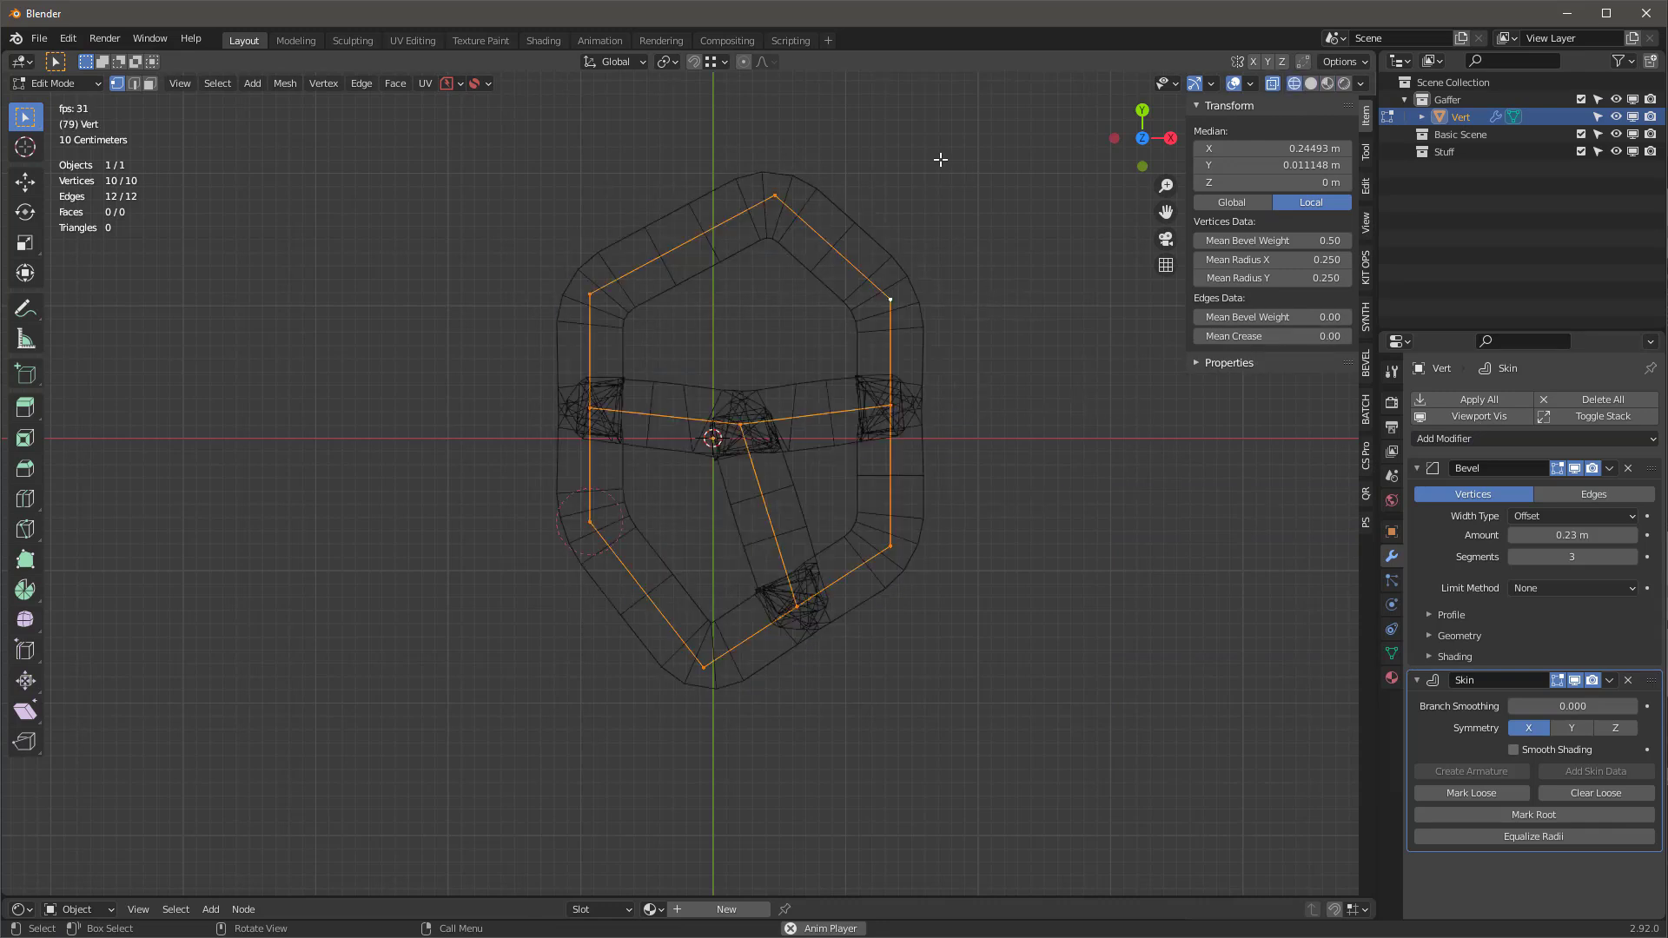
key("ctrl+a")
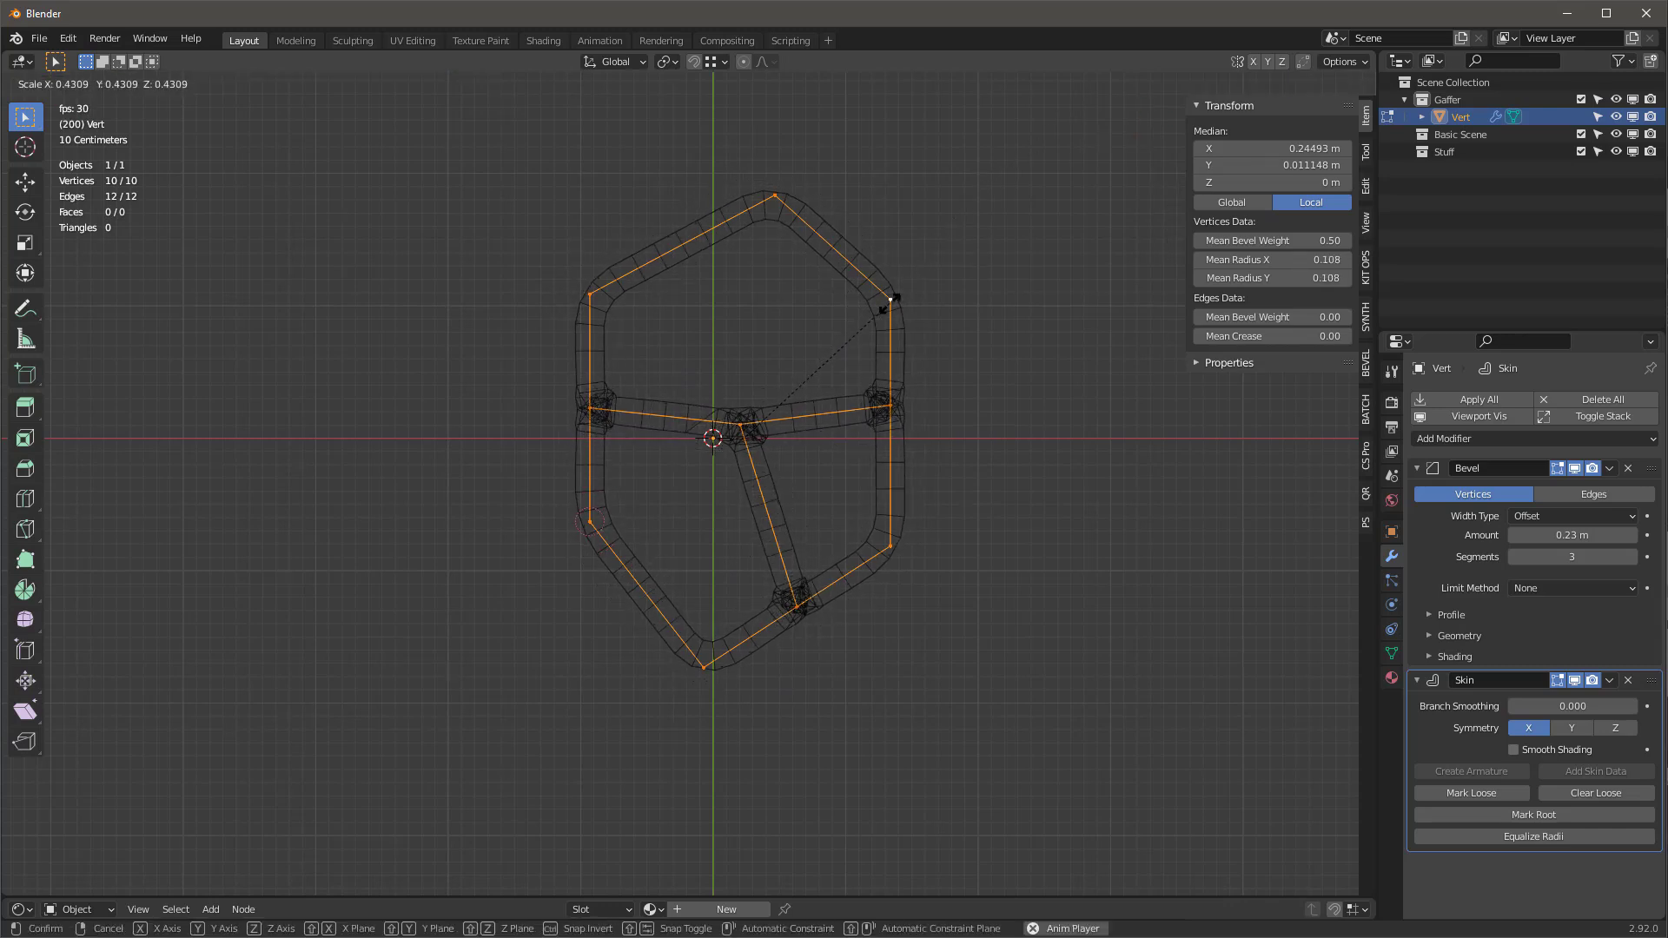
left_click(832, 352)
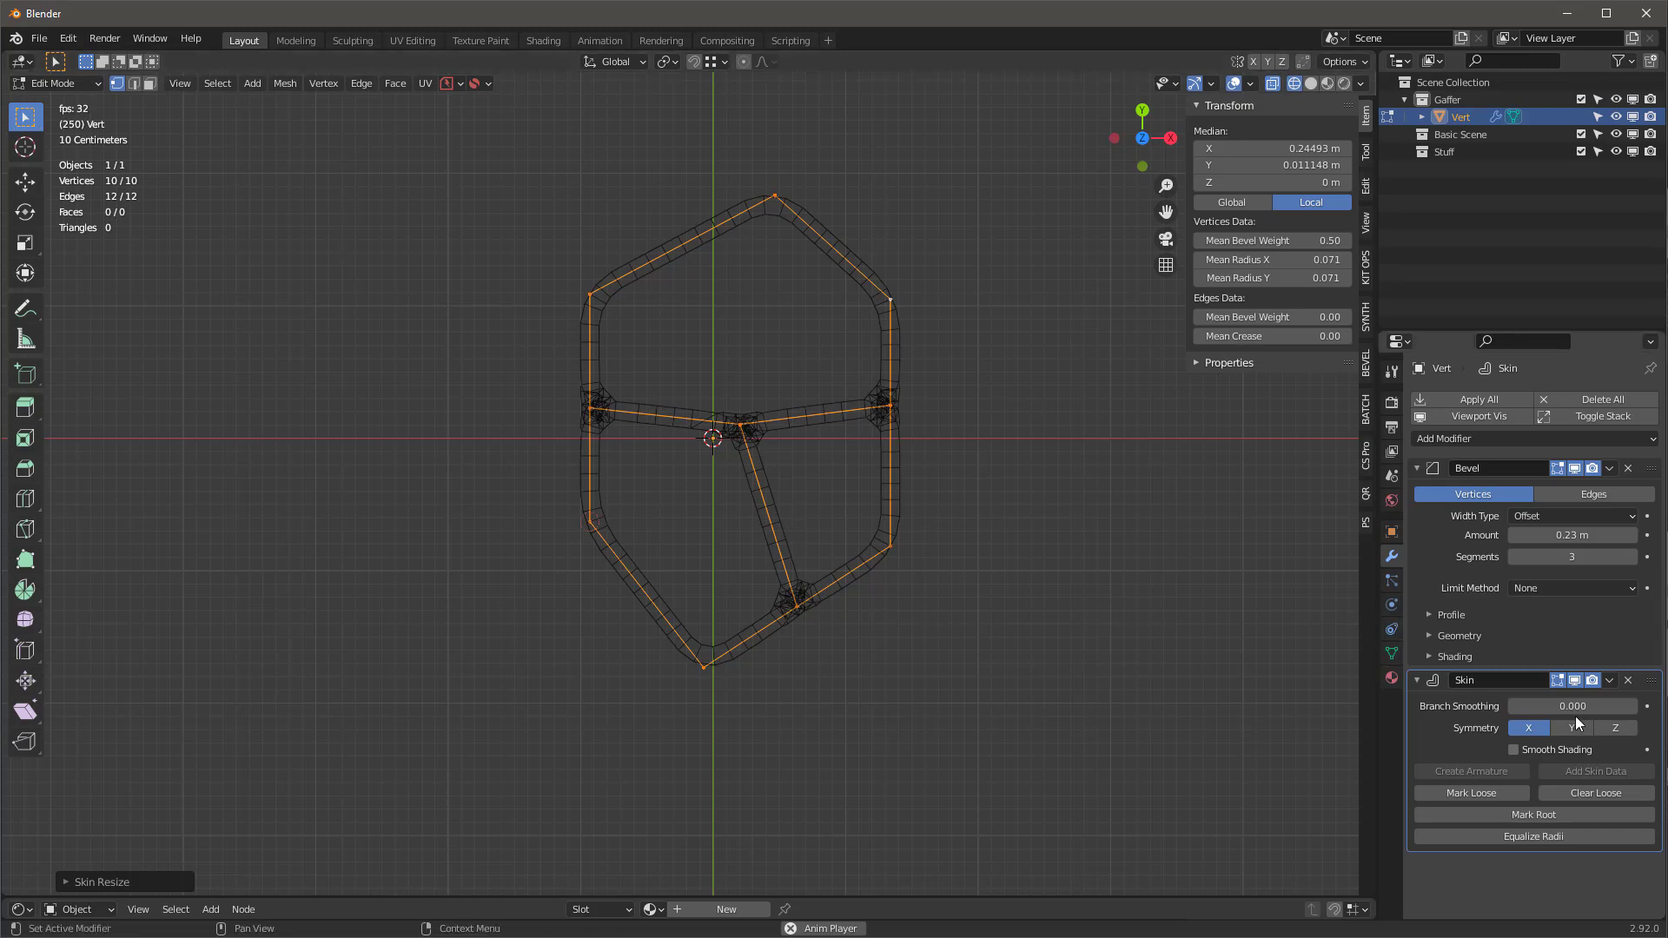
- Increase the Bevel modifier's segments to 4 and return the viewport to solid shading
left_click(1632, 557)
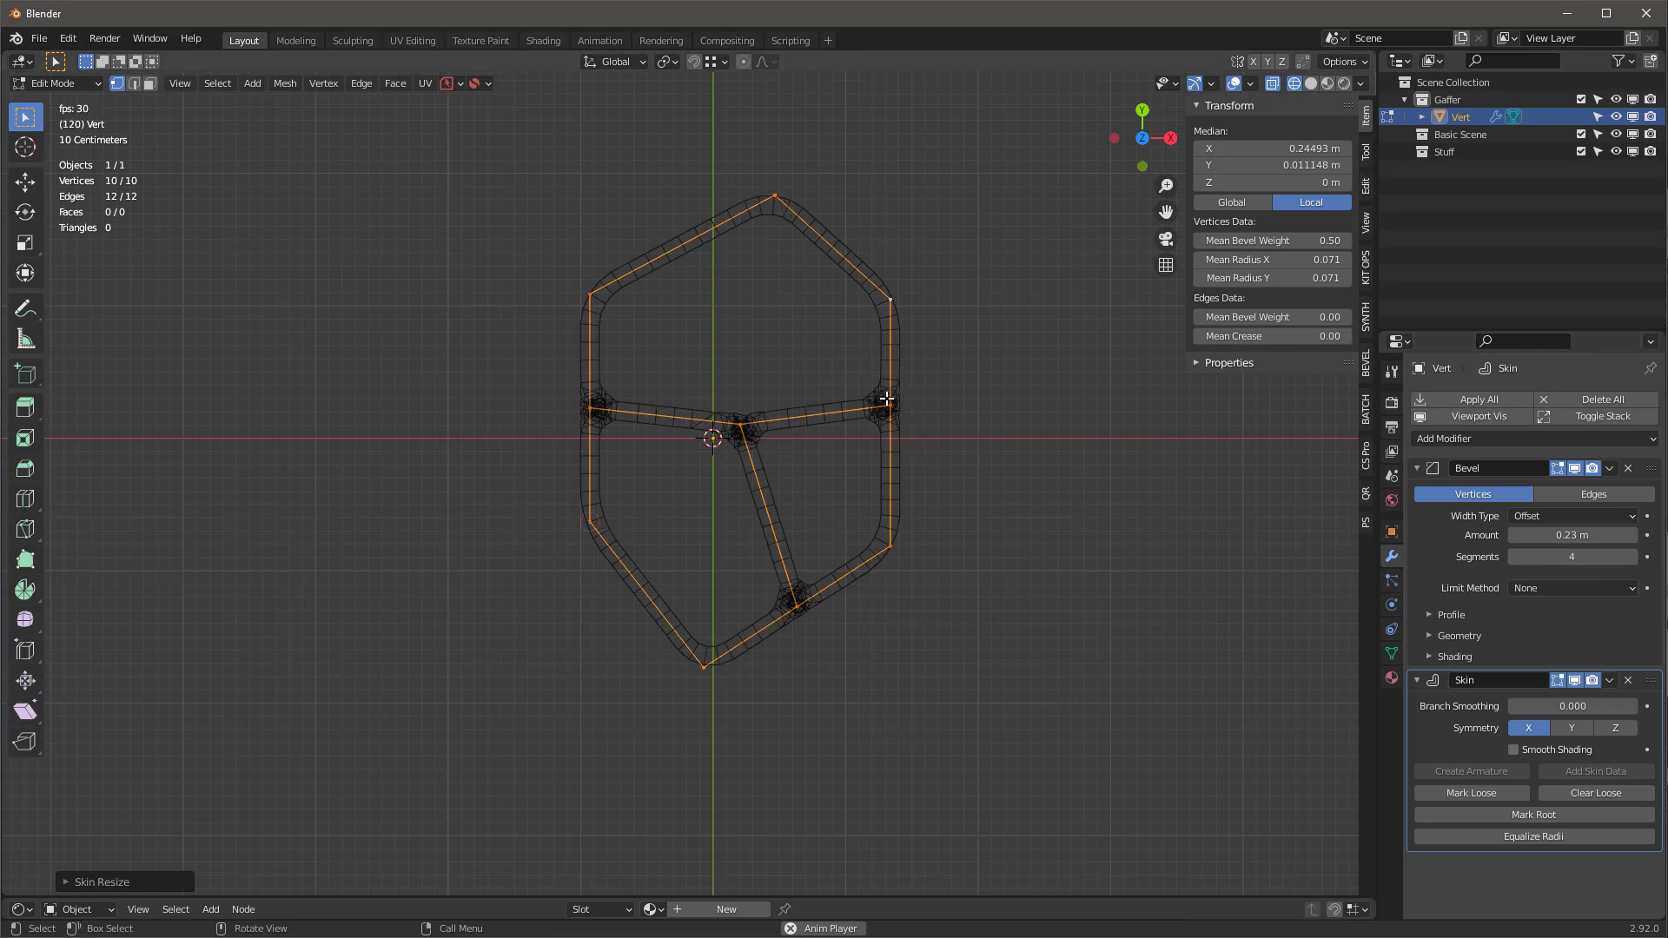
key("shift+z")
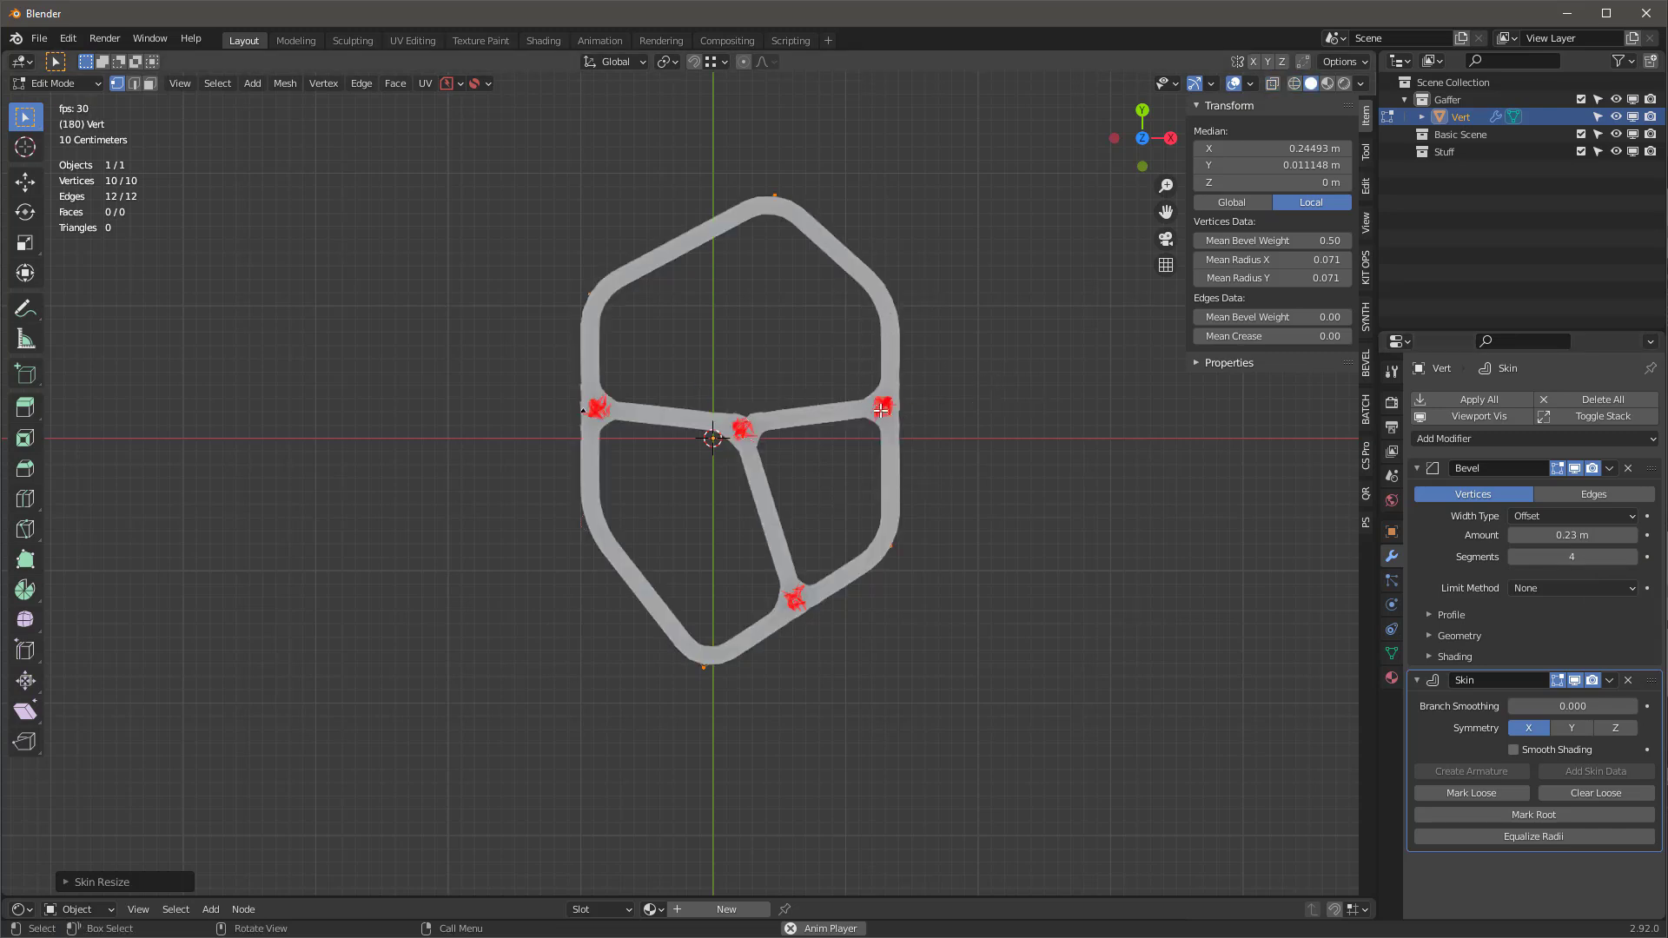
- With X-ray on, slide the strut's lower end vertex along the outline edge to about X 0.55 m, Y -1.32 m
left_click(939, 440)
left_click(796, 606)
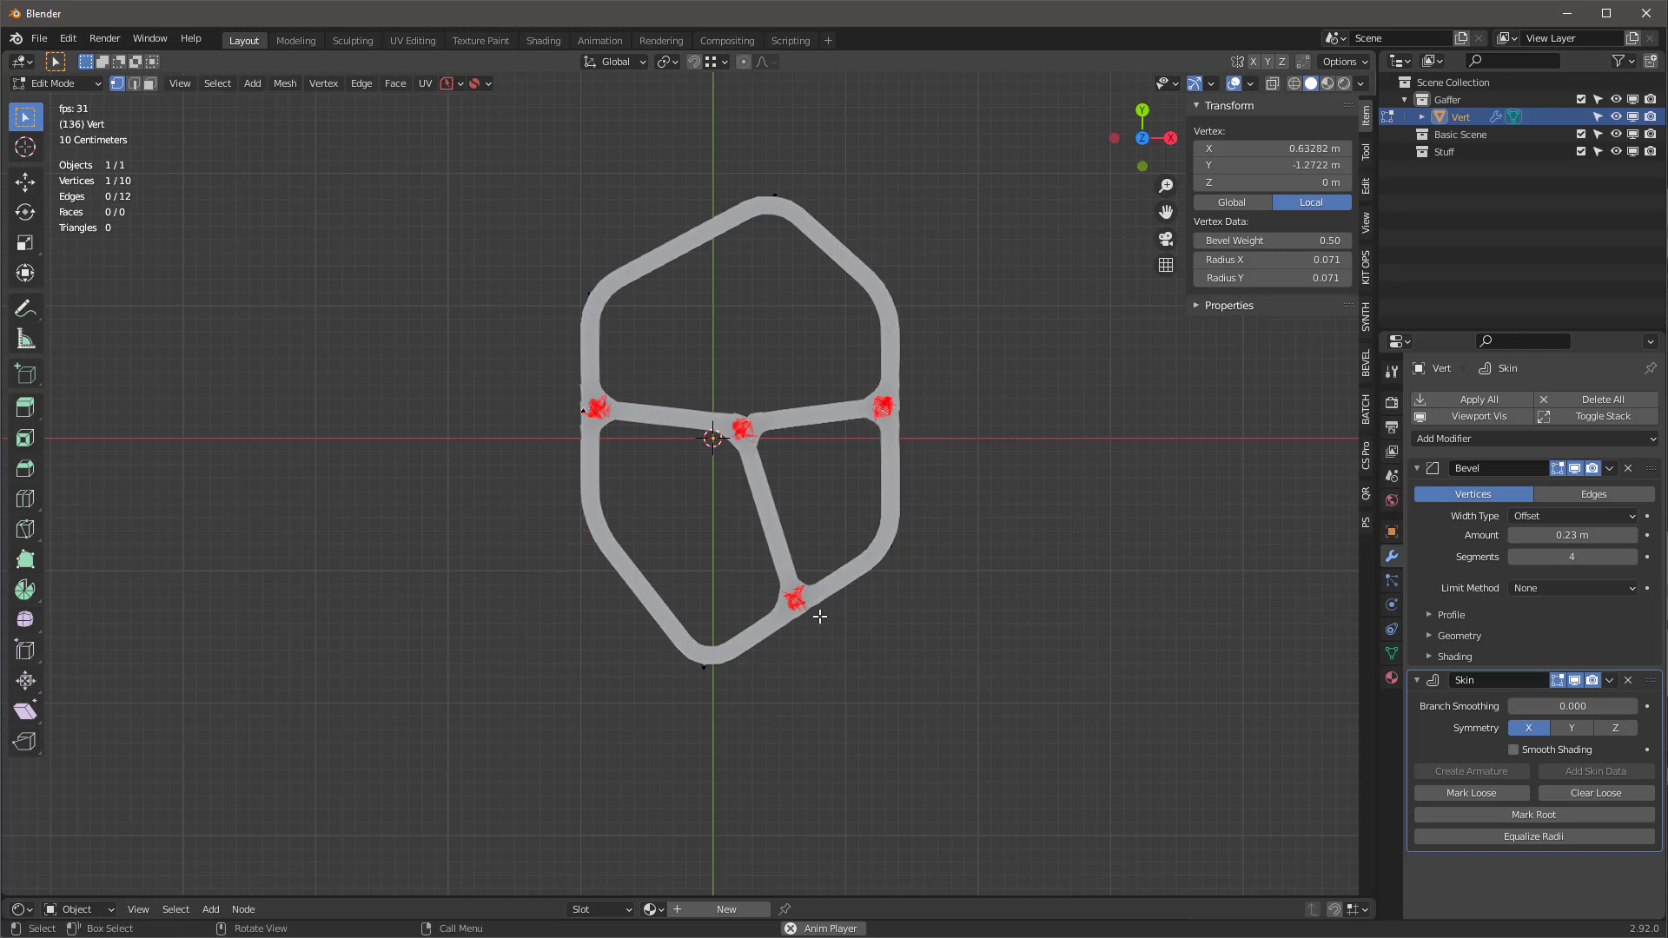
key("alt+z")
key("shift+v")
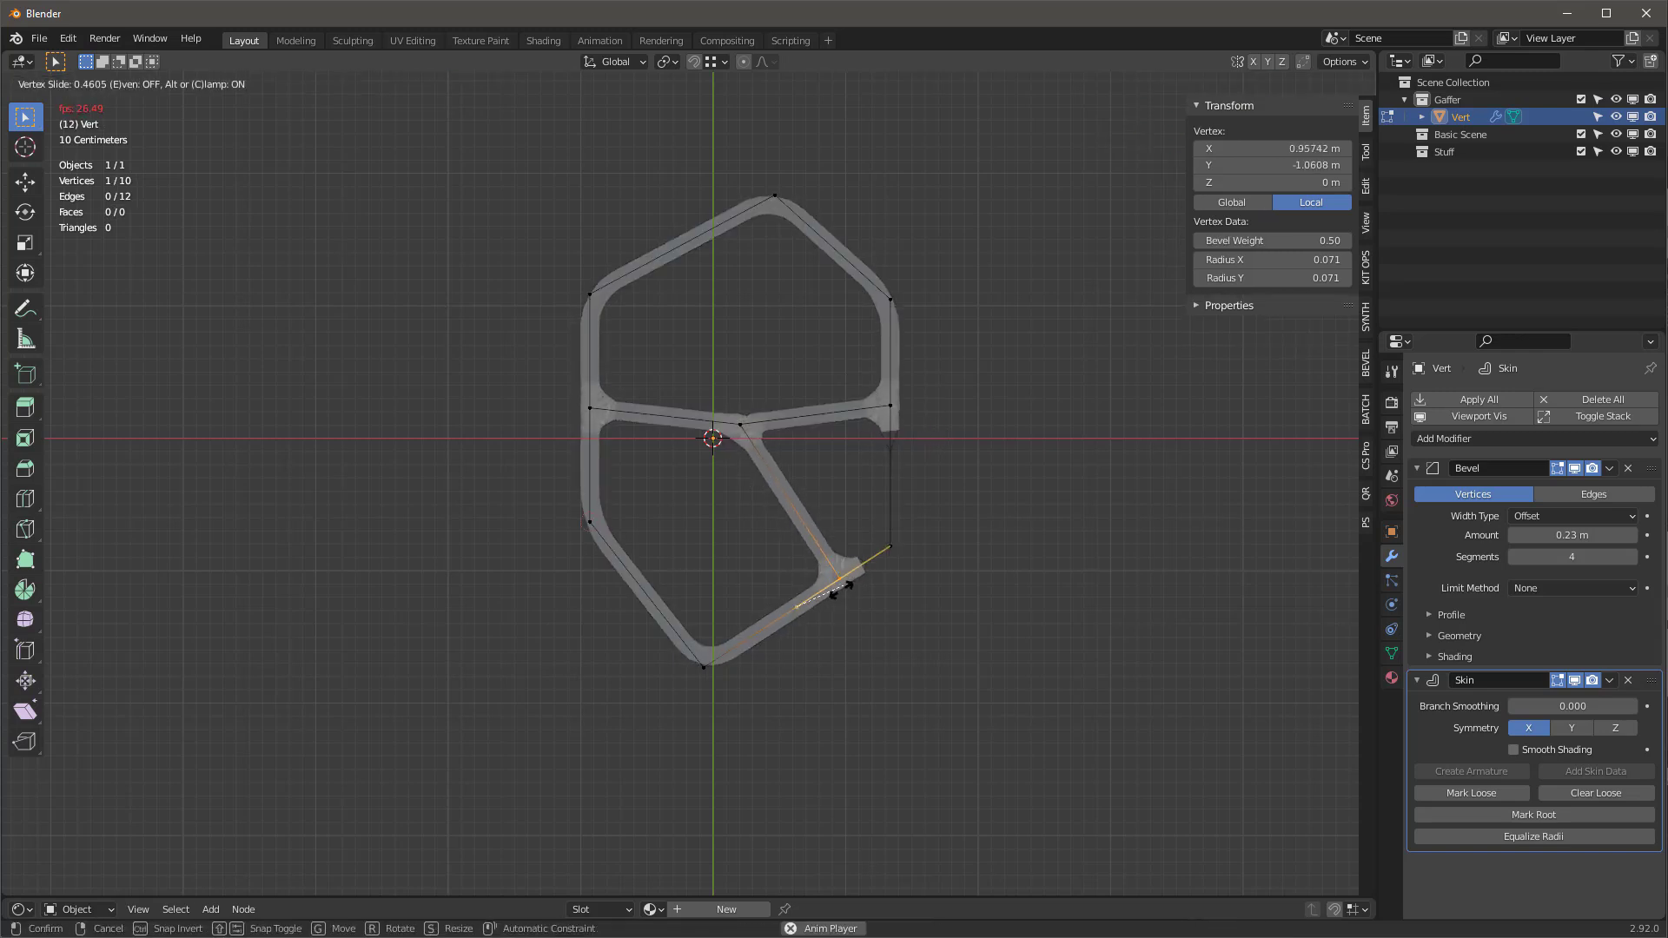
left_click(789, 614)
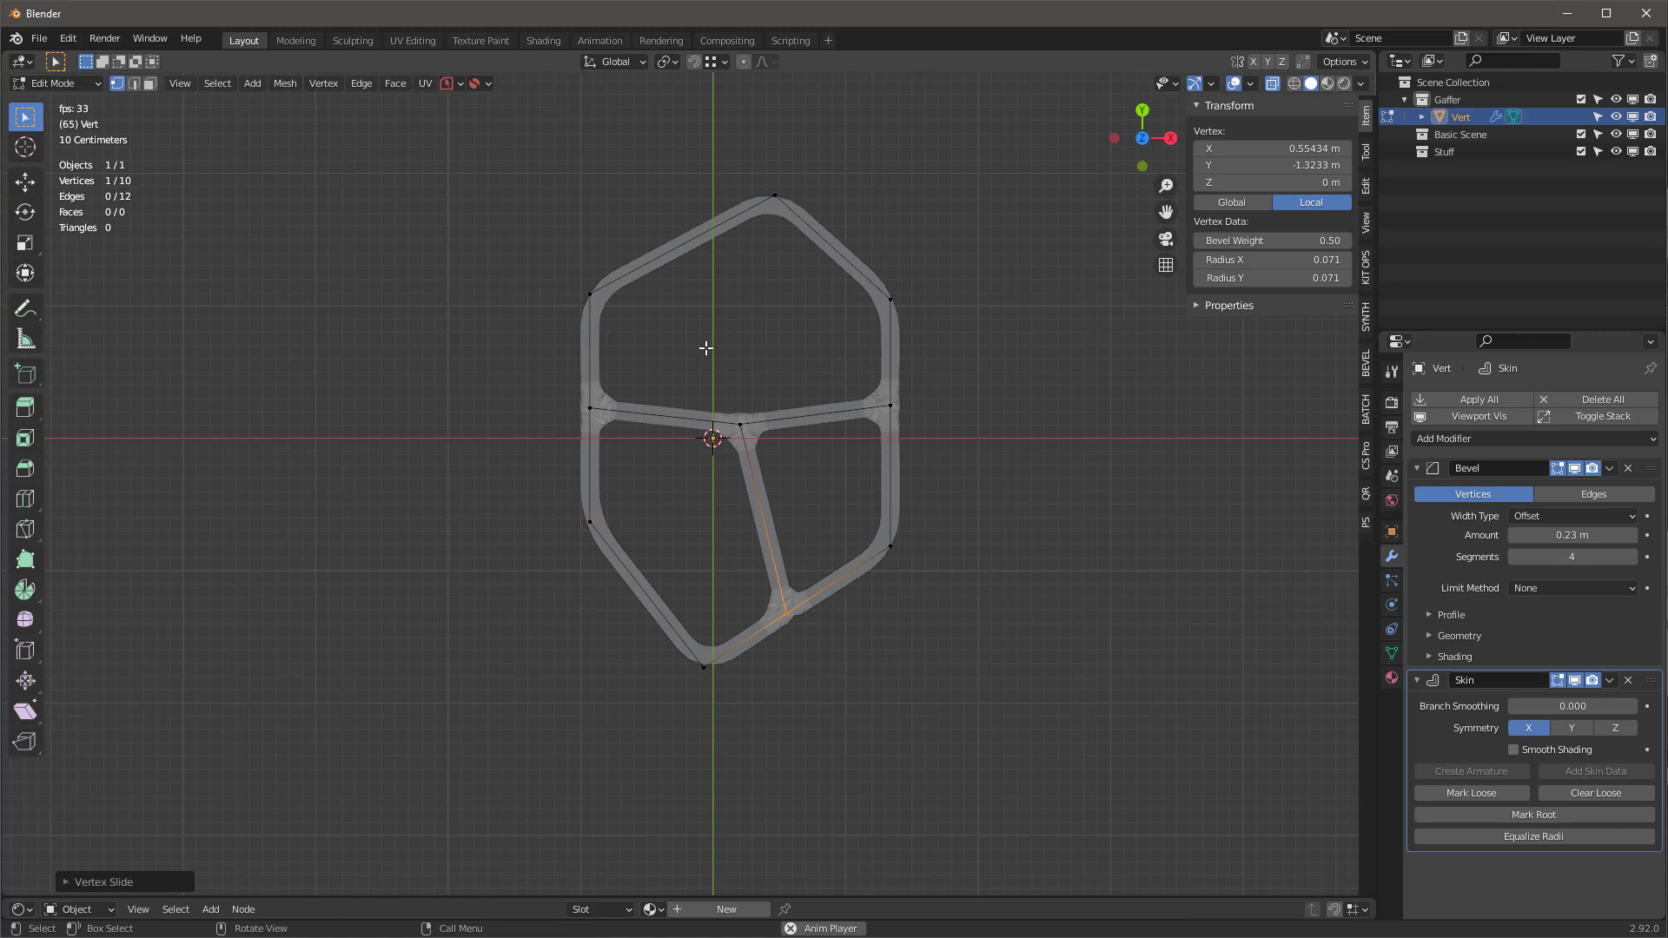
- Move the central junction vertex up to about X 0.08 m, Y 0.70 m
left_click(744, 424)
key("g")
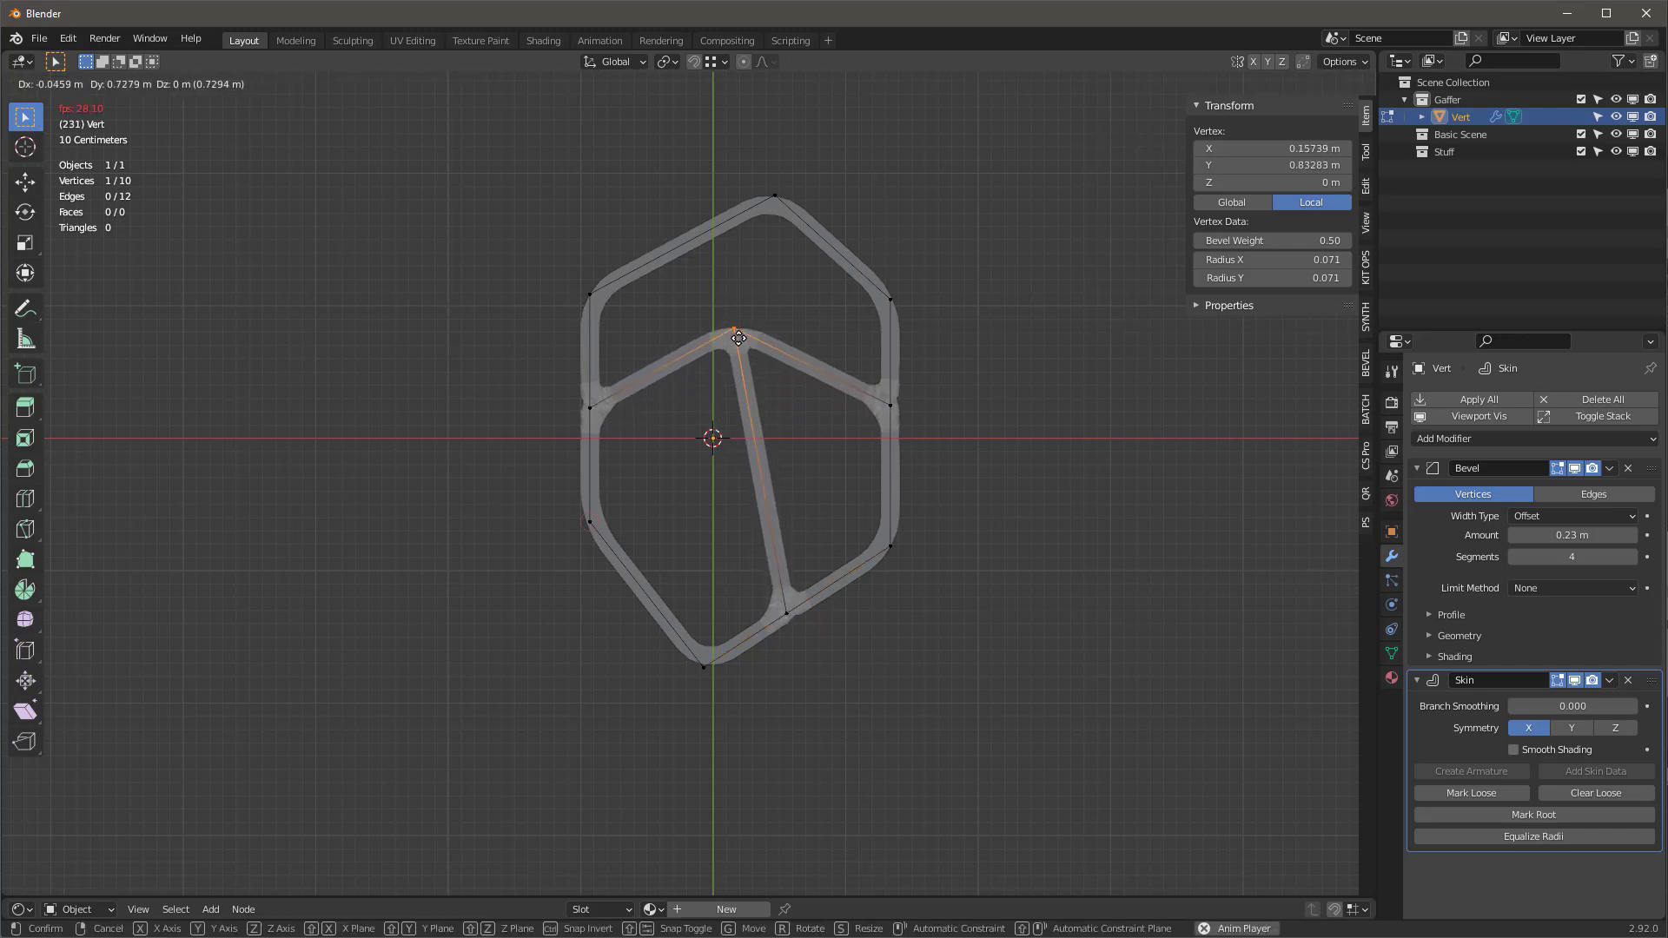
left_click(726, 356)
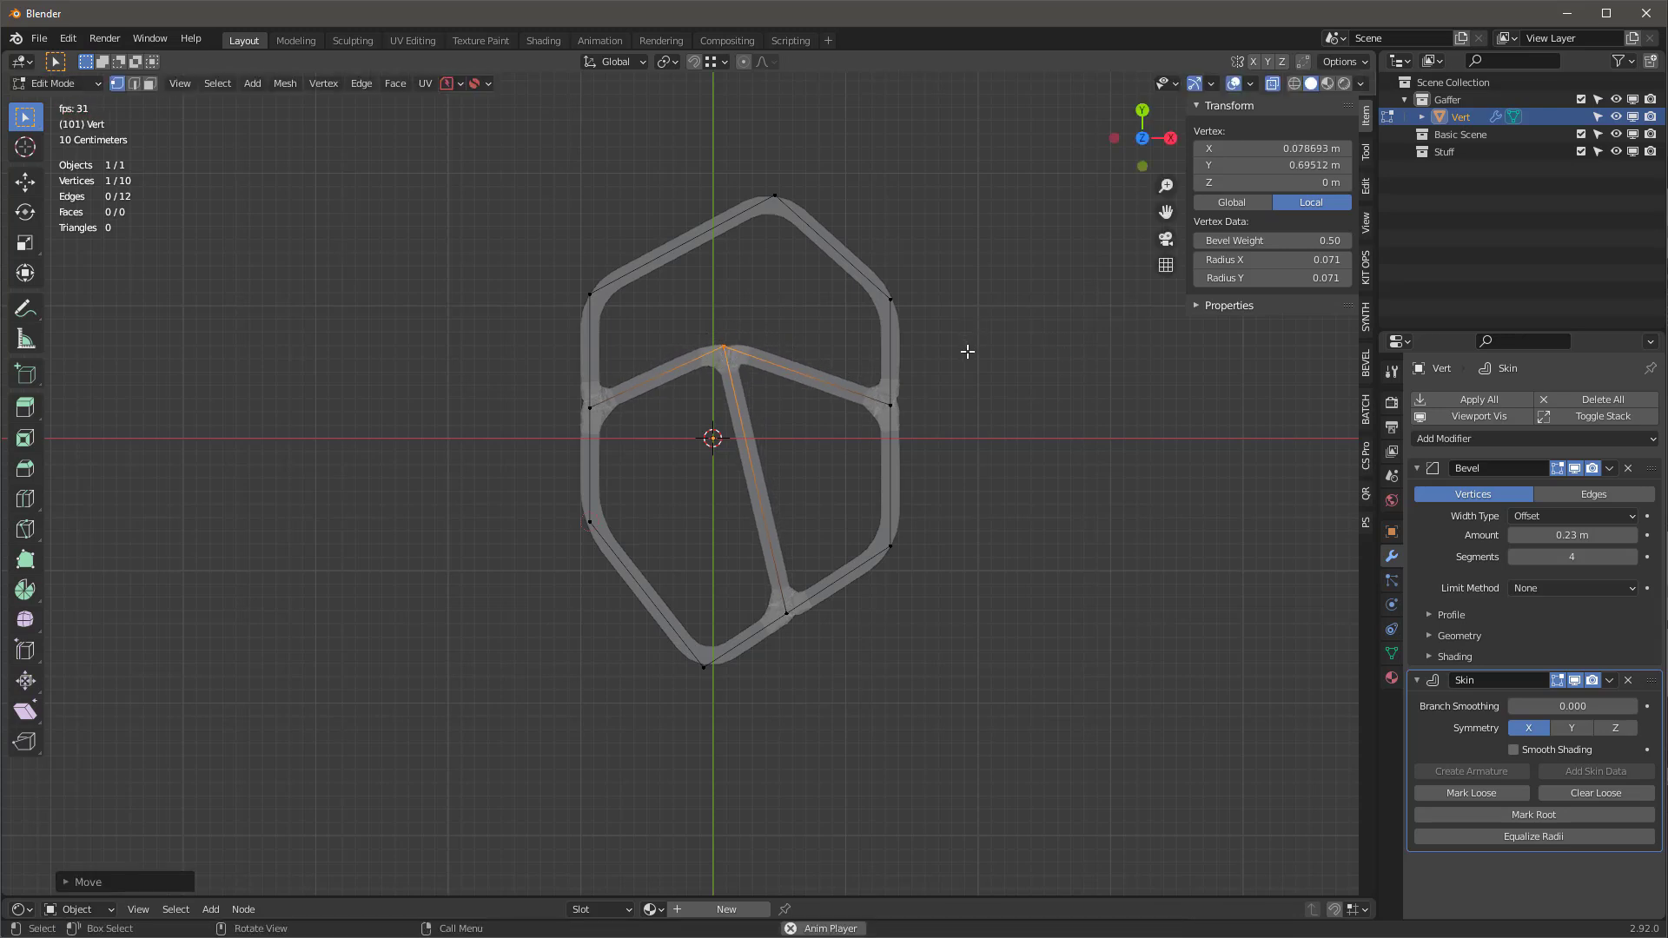
- Move the outline's top vertex to about X 0.75 m, Y 1.76 m and its bottom vertex to about X -0.35 m, Y -1.88 m
left_click_drag(752, 179, 799, 204)
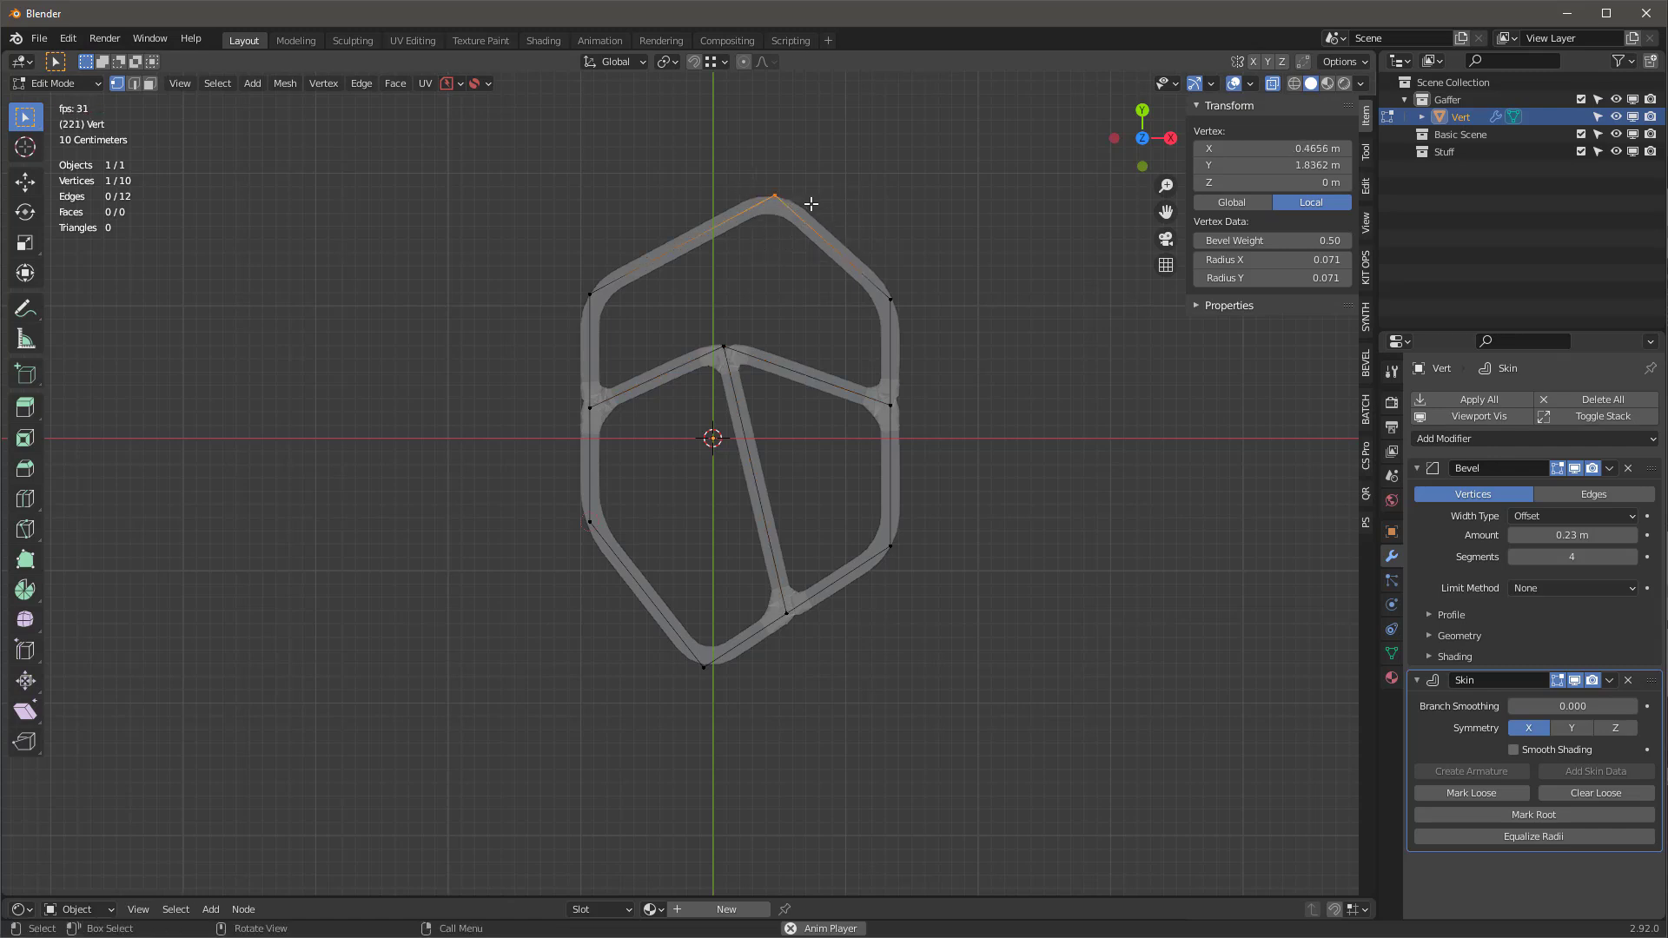
key("g")
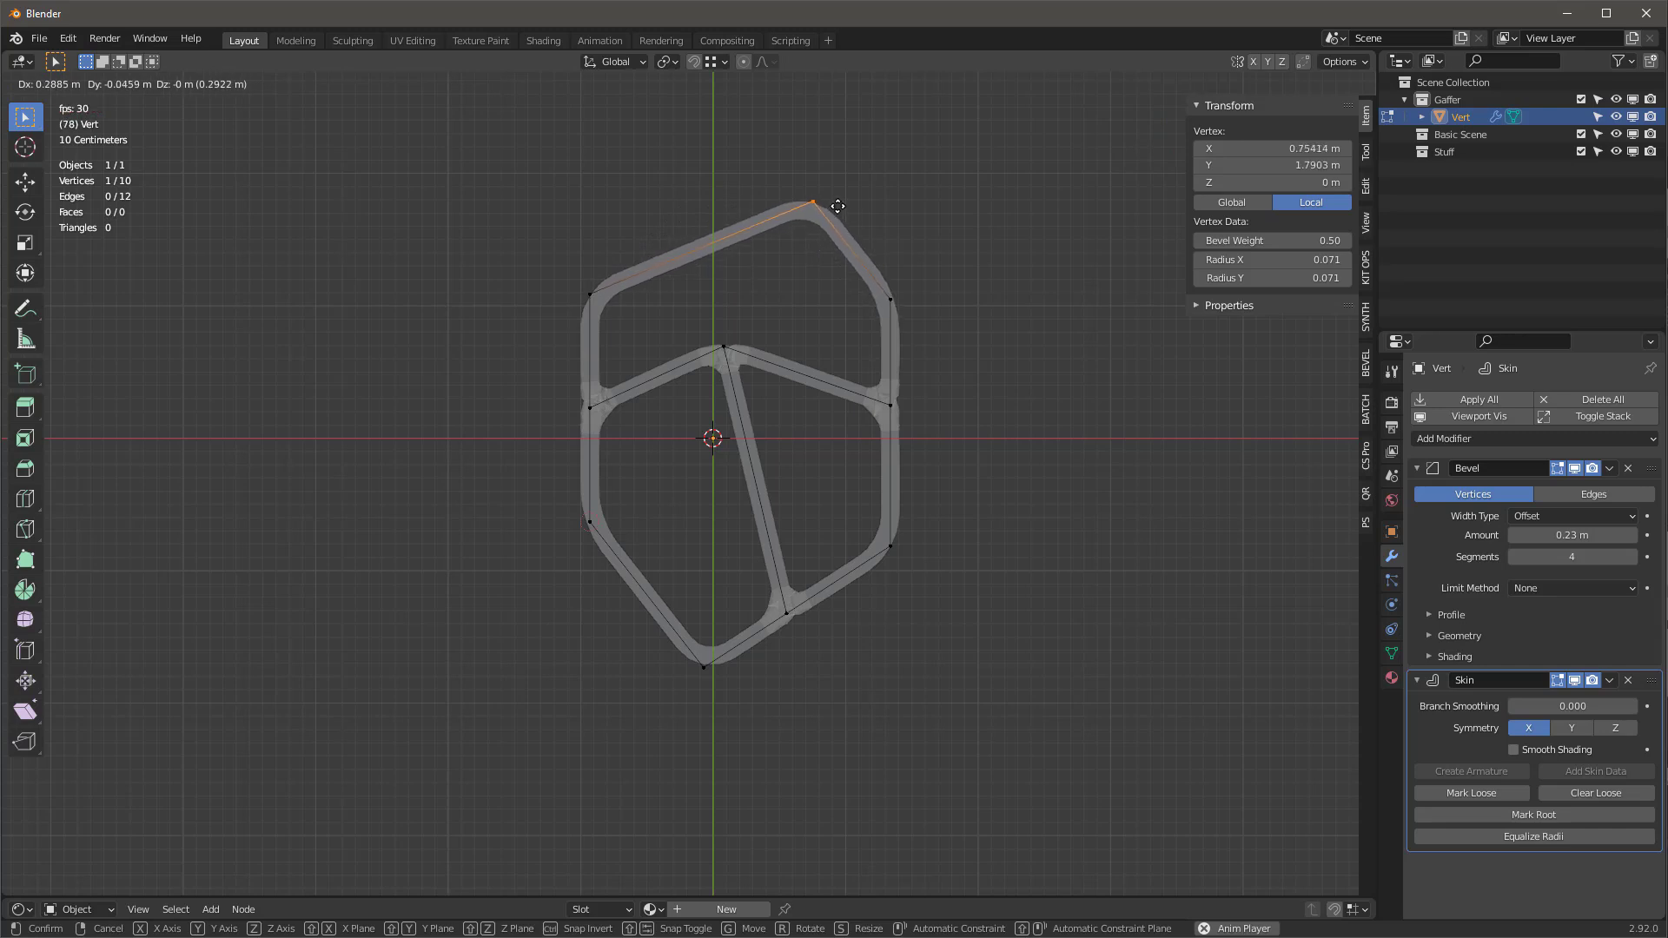
left_click(839, 221)
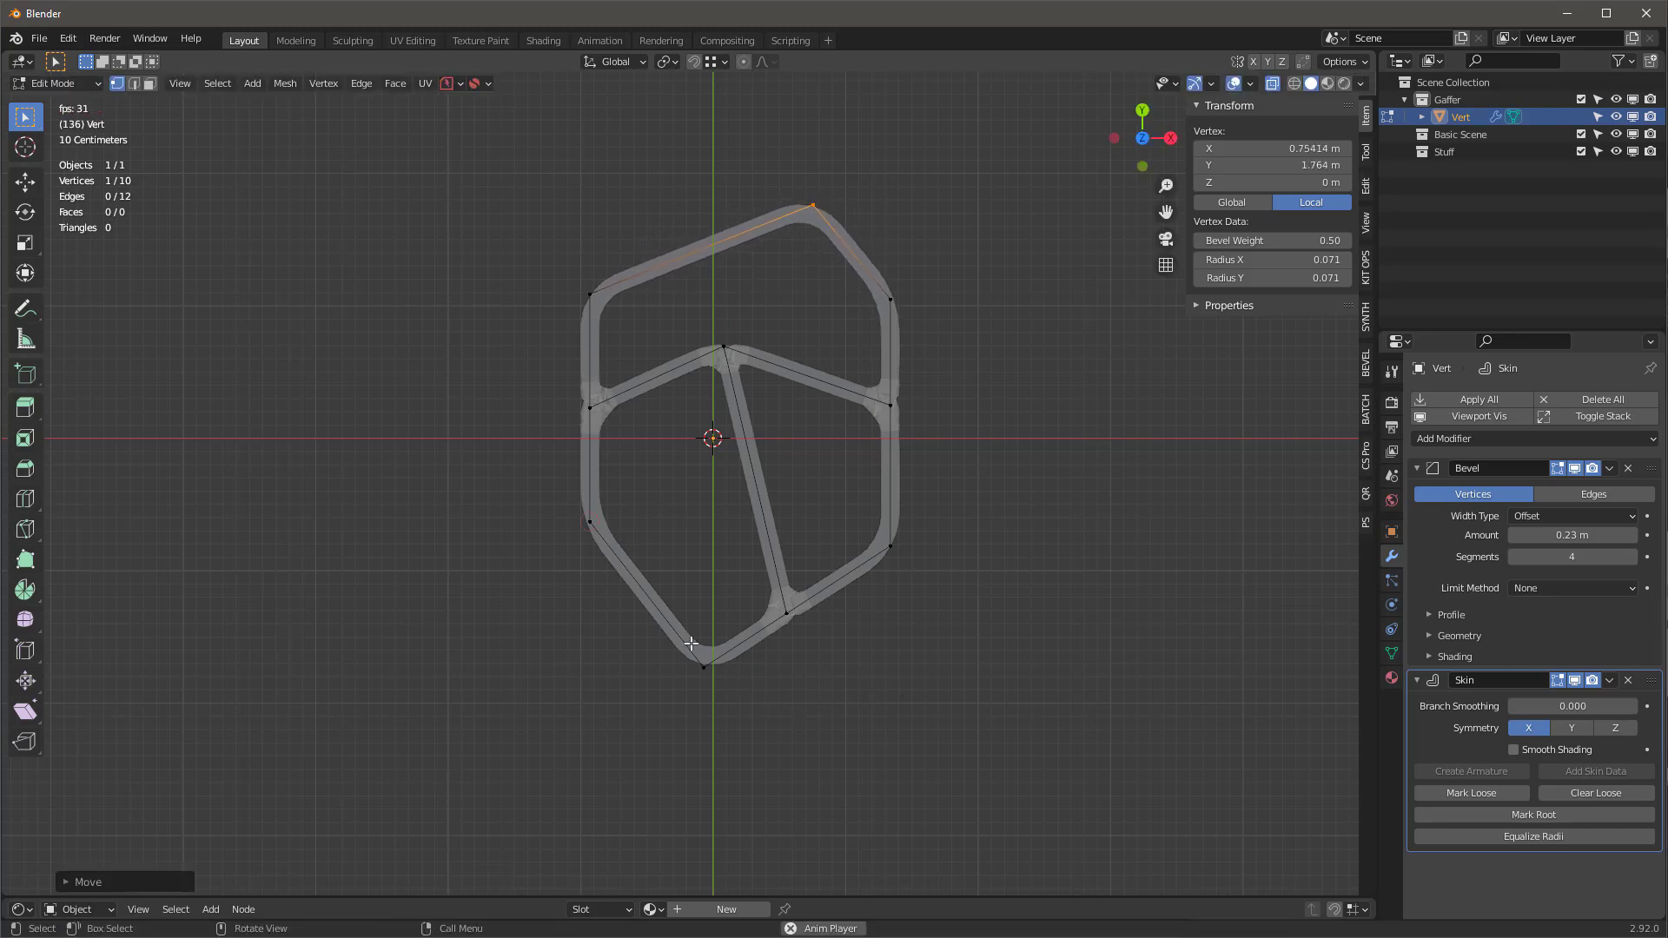
left_click(705, 670)
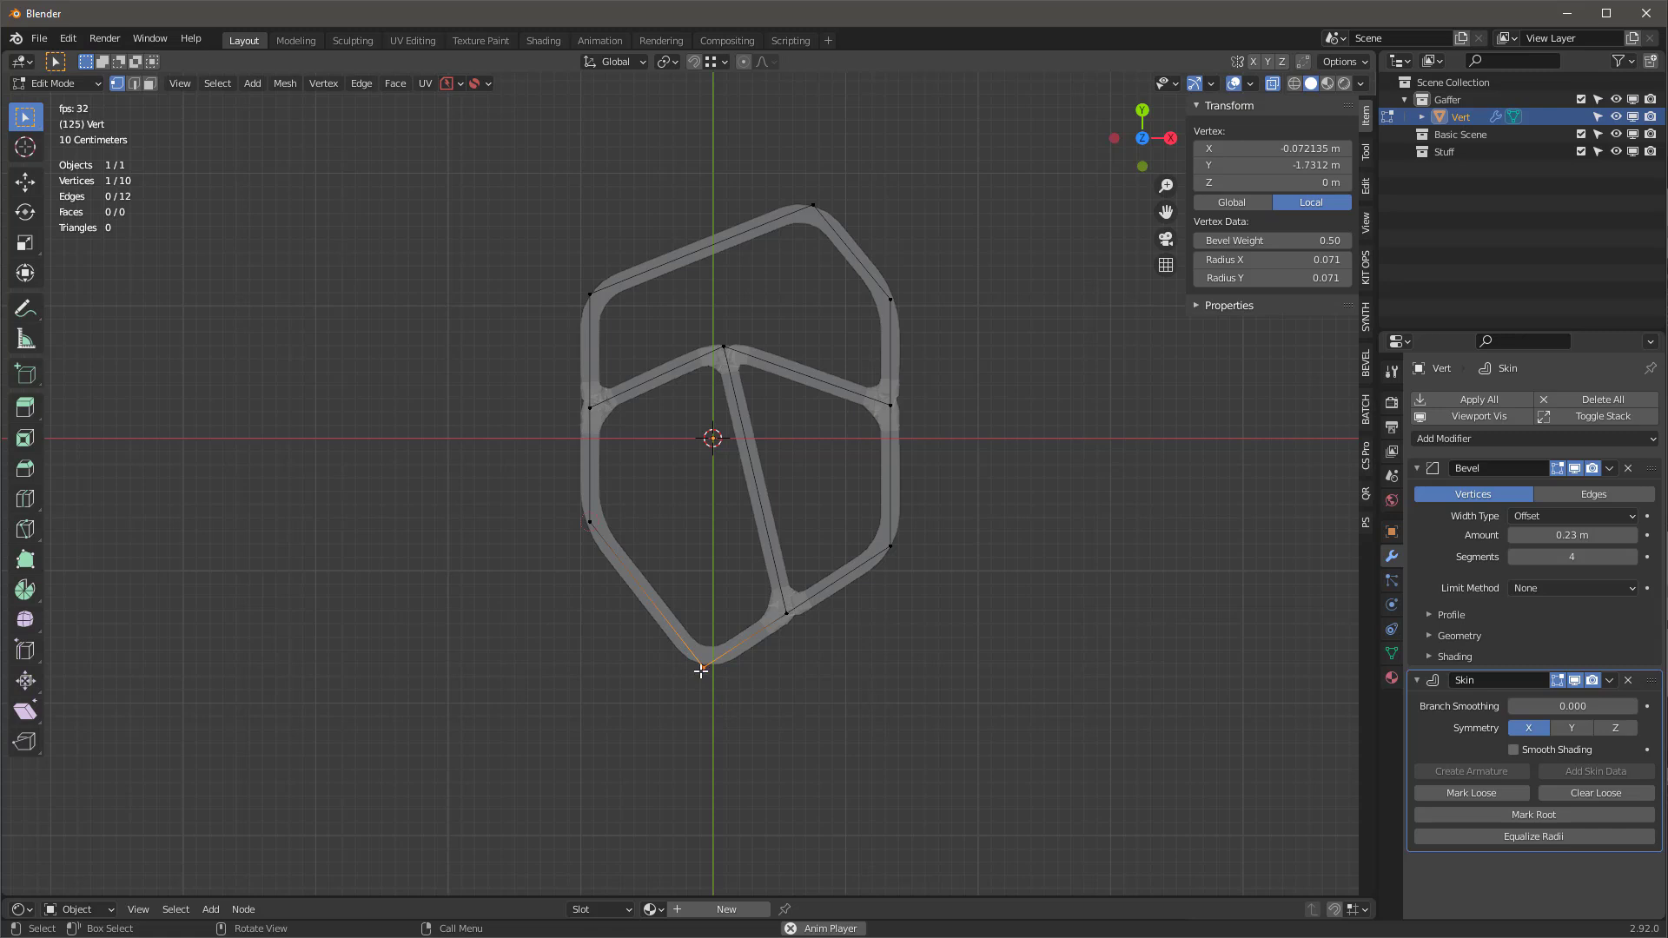
key("g")
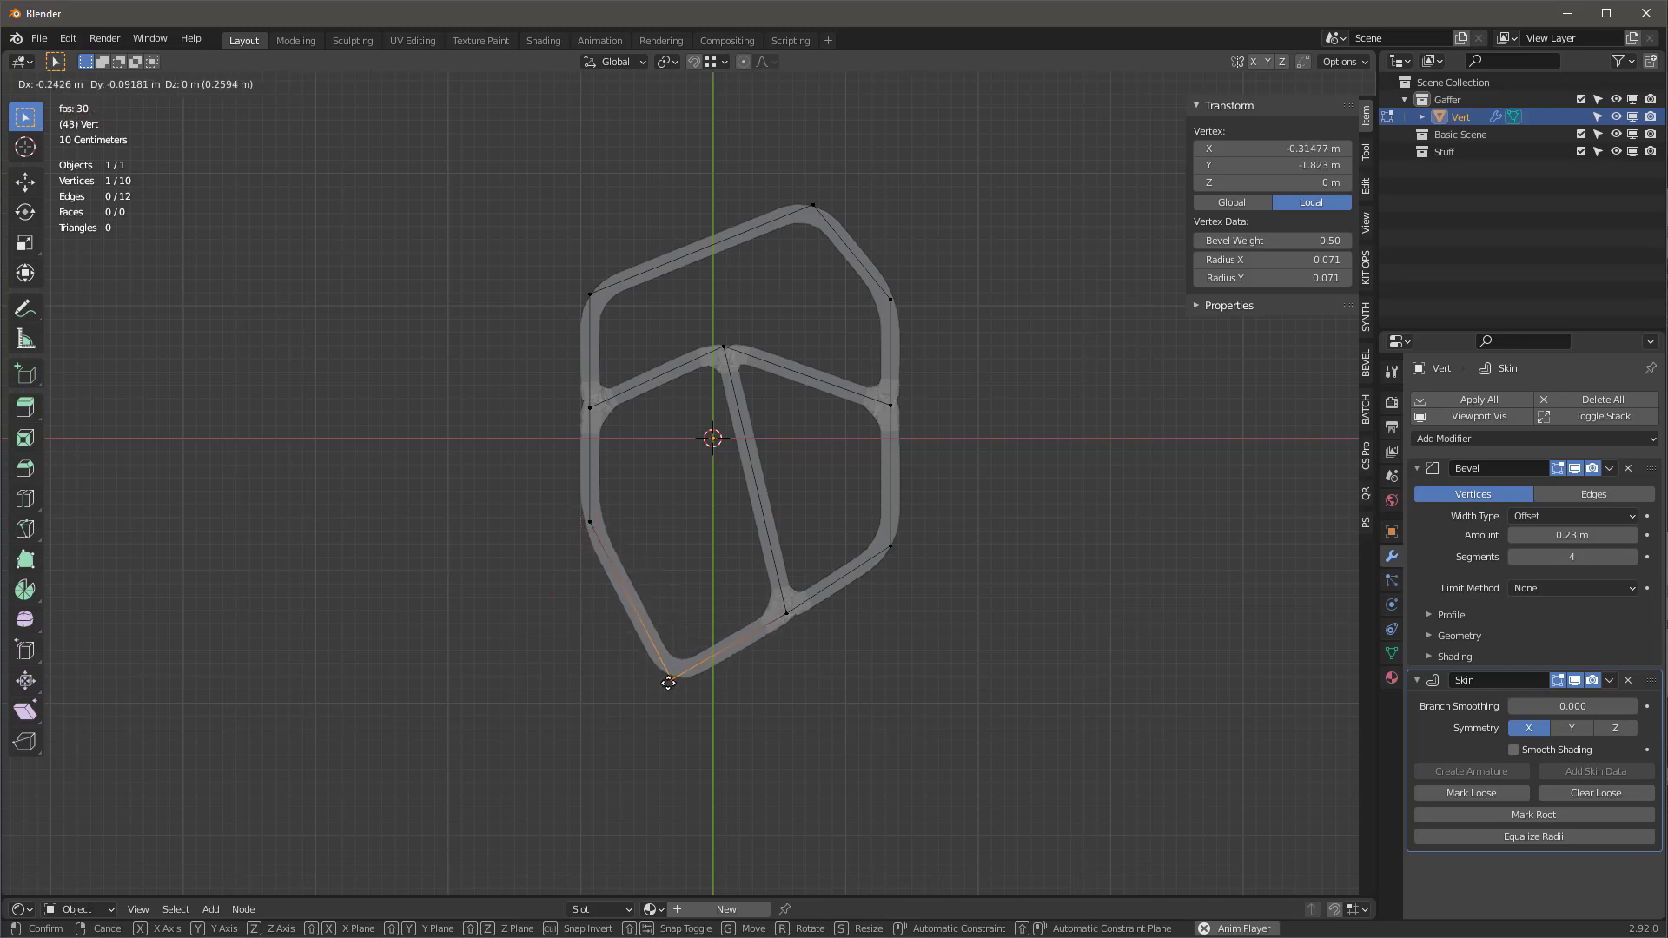
left_click(667, 687)
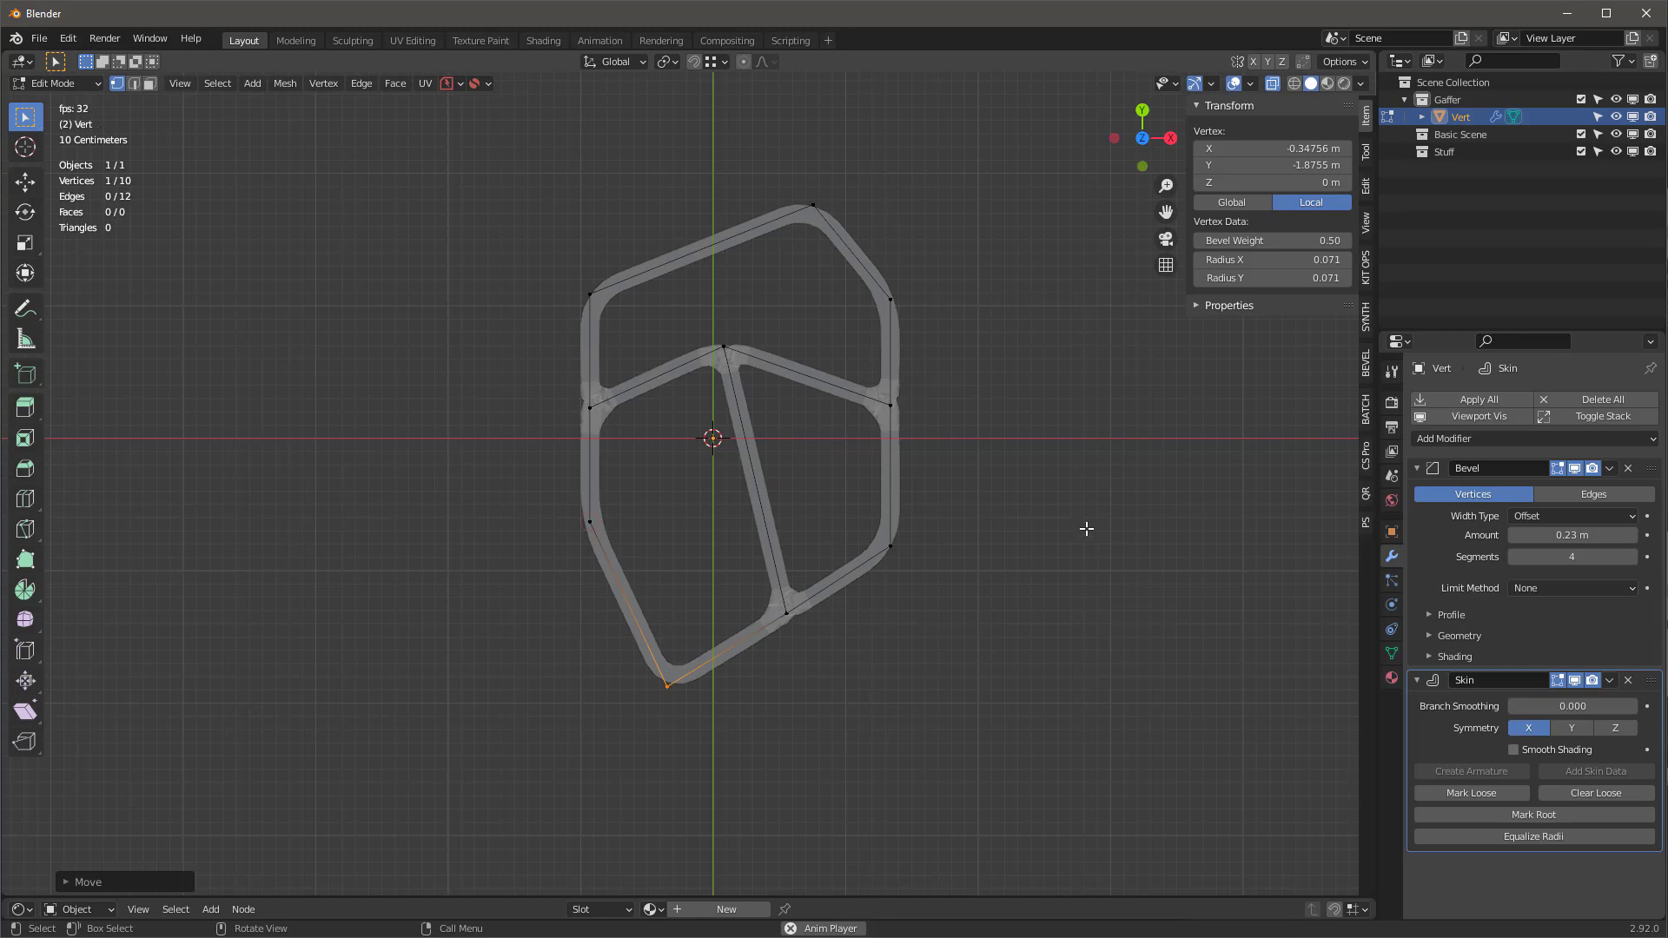
- Return to Object Mode and raise the frame along Z to about 1.01 m
key("Tab")
middle_click_drag(959, 556, 1023, 403)
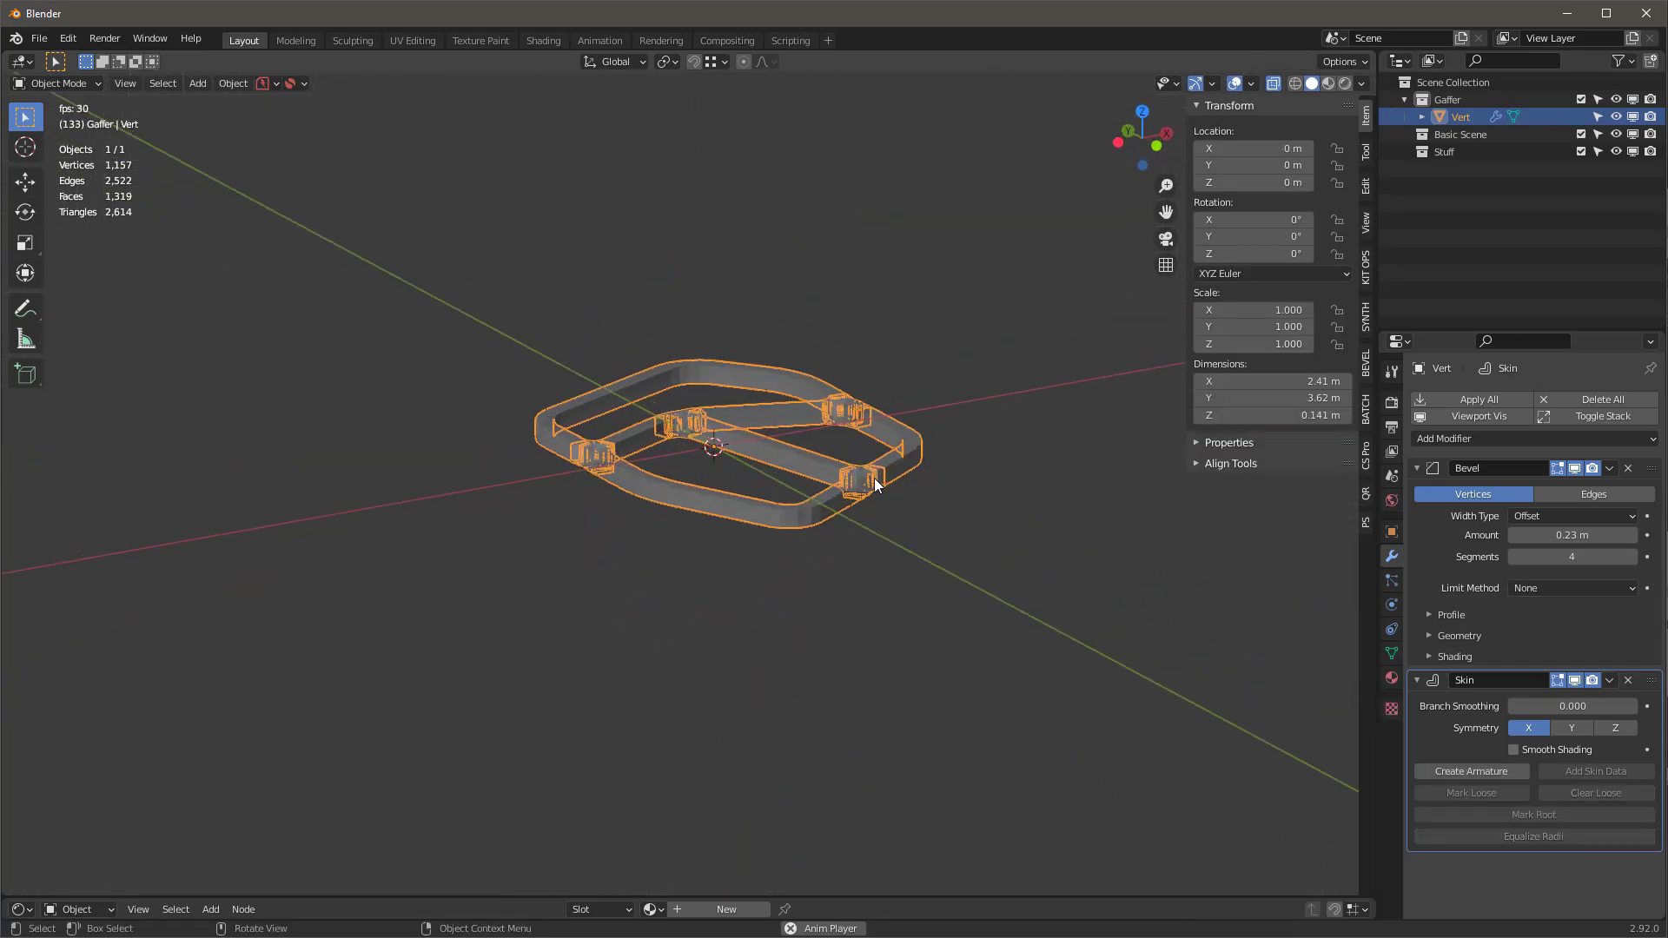
key("space")
left_click_drag(716, 384, 717, 254)
middle_click_drag(717, 254, 832, 432)
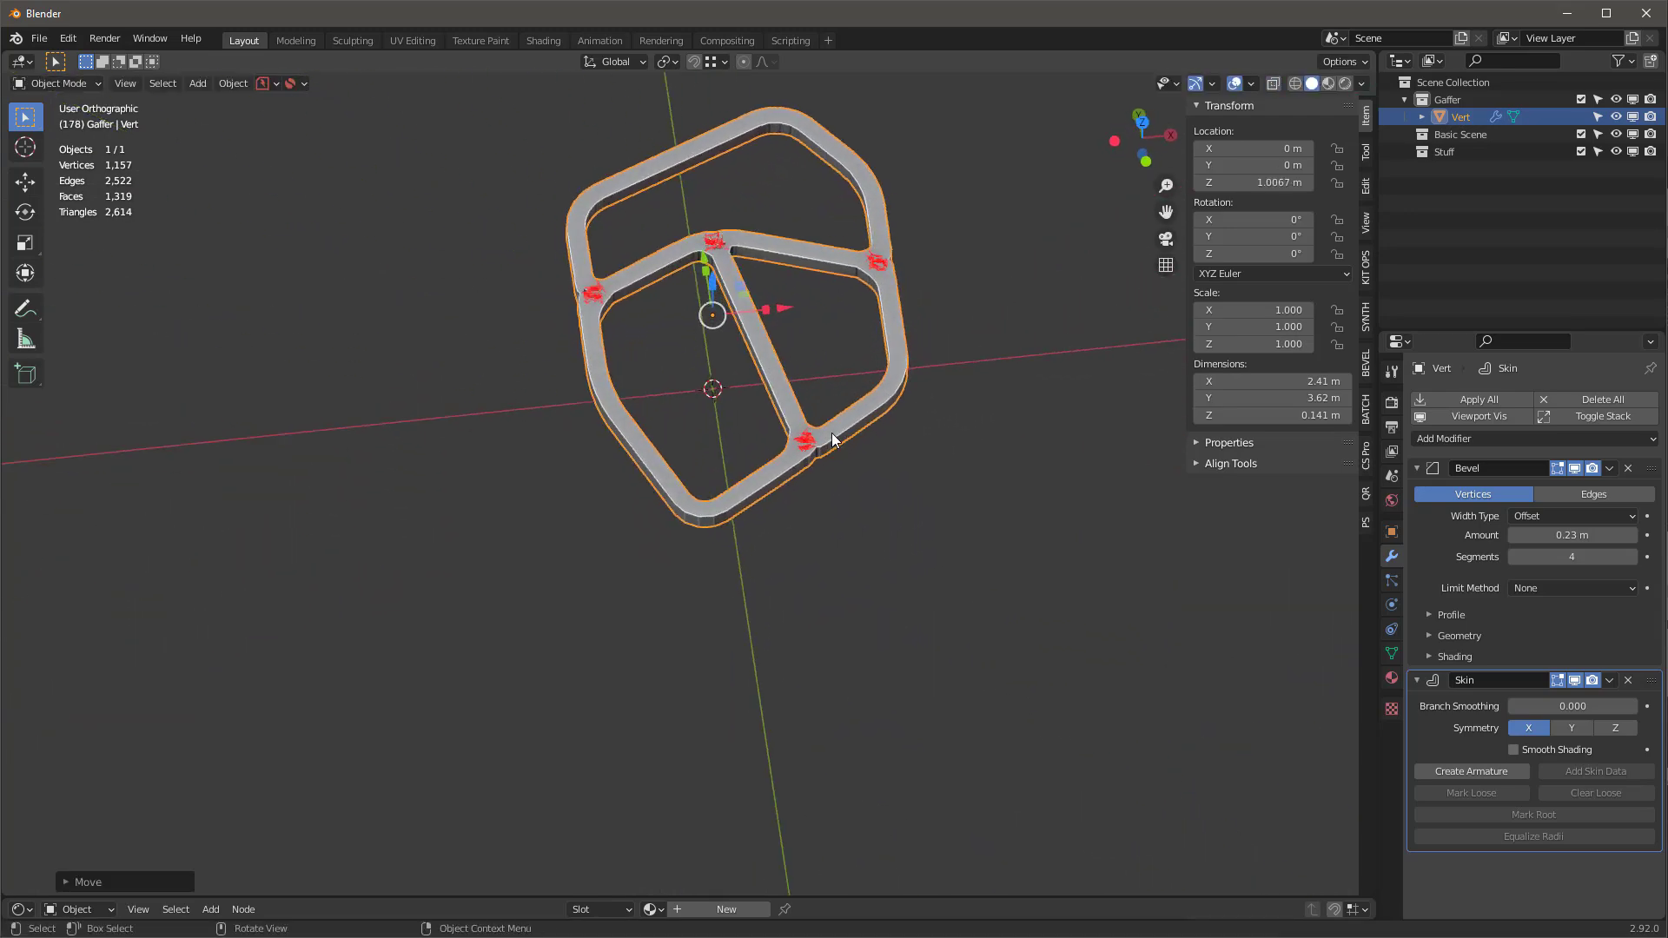
- Add a plane below the frame, scale it to about 5 m square and shift it to about X 0.16 m
key("shift+a")
key("KP_7")
key("shift+a")
mouse_move(1057, 426)
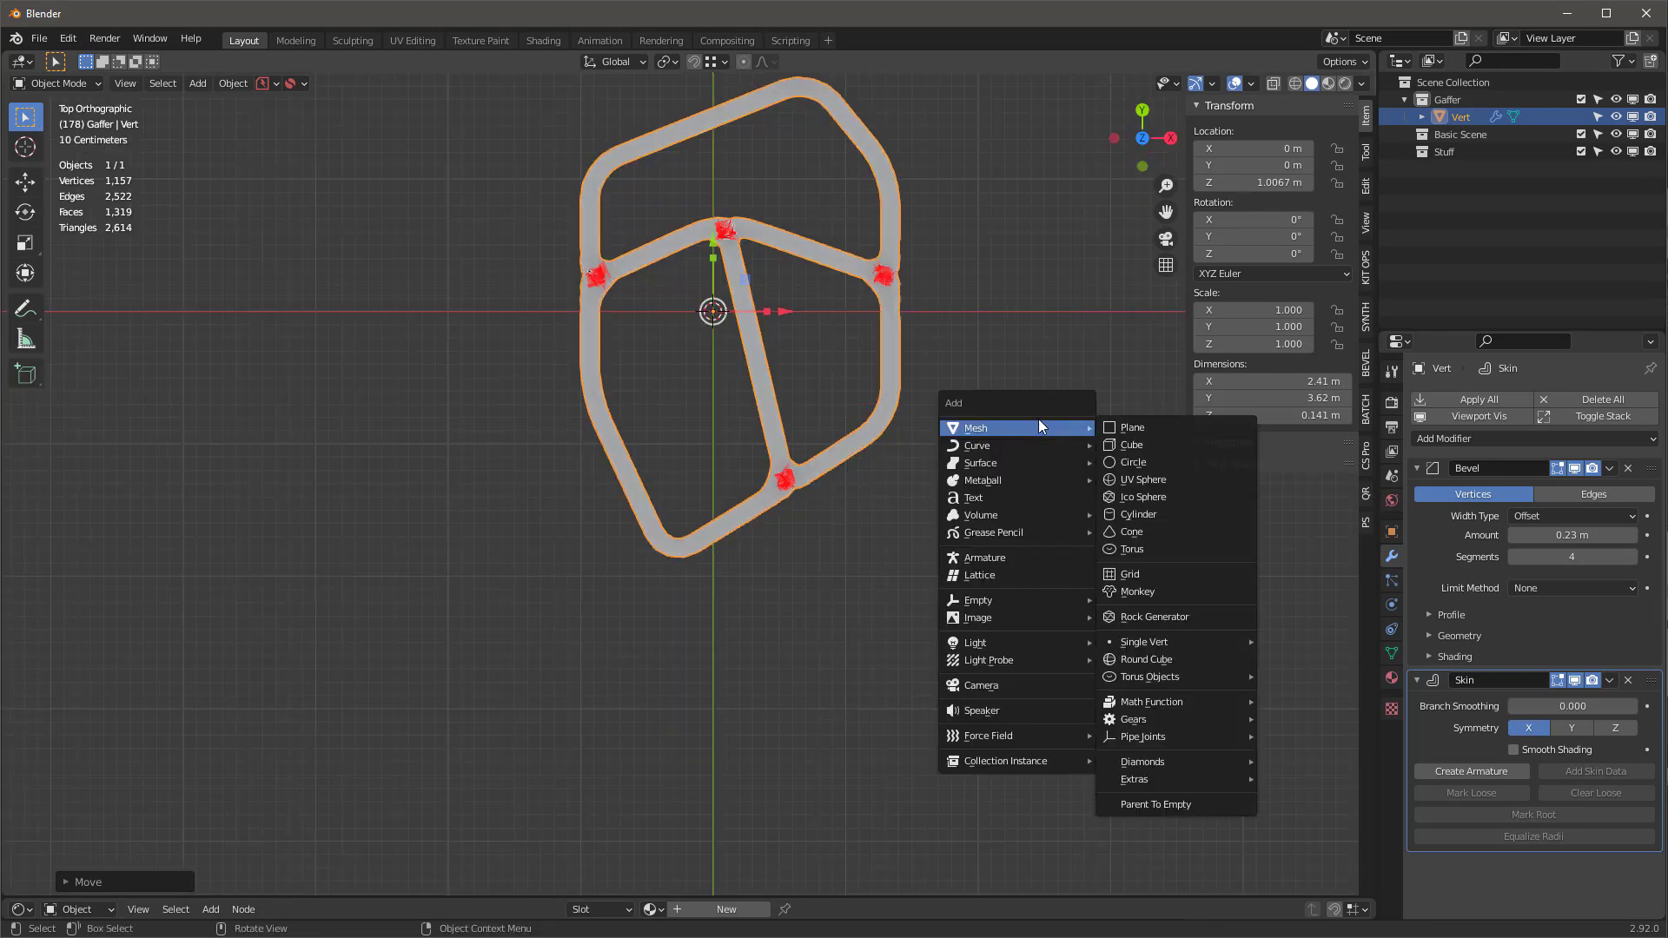
left_click(1116, 425)
key("Home")
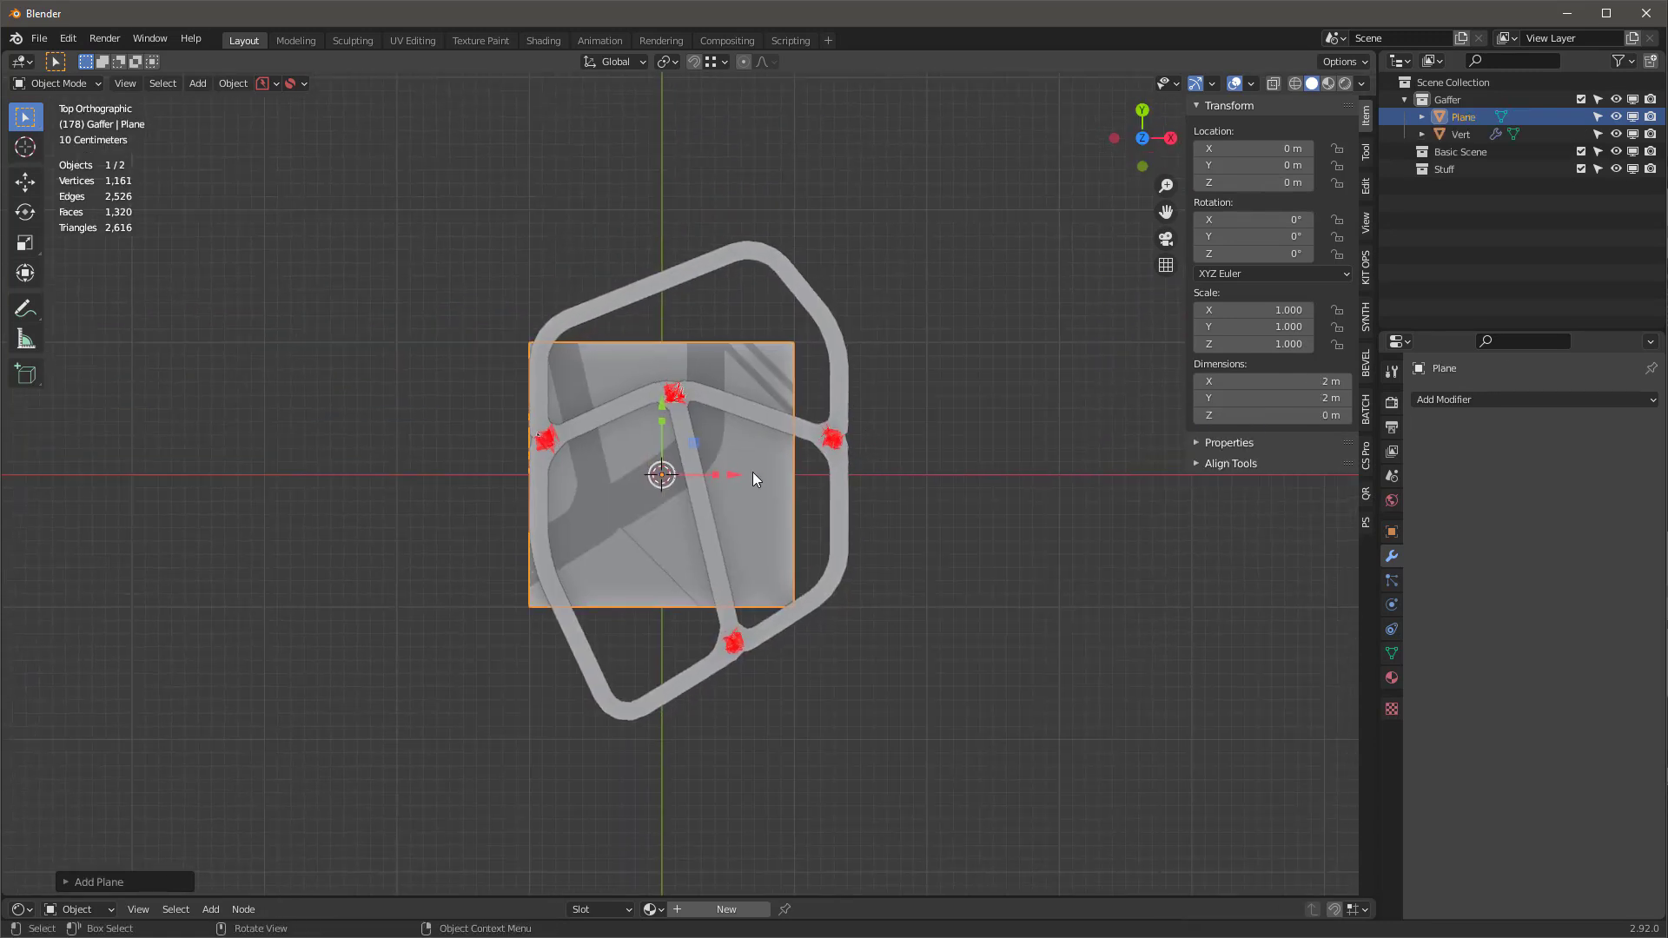
key("s")
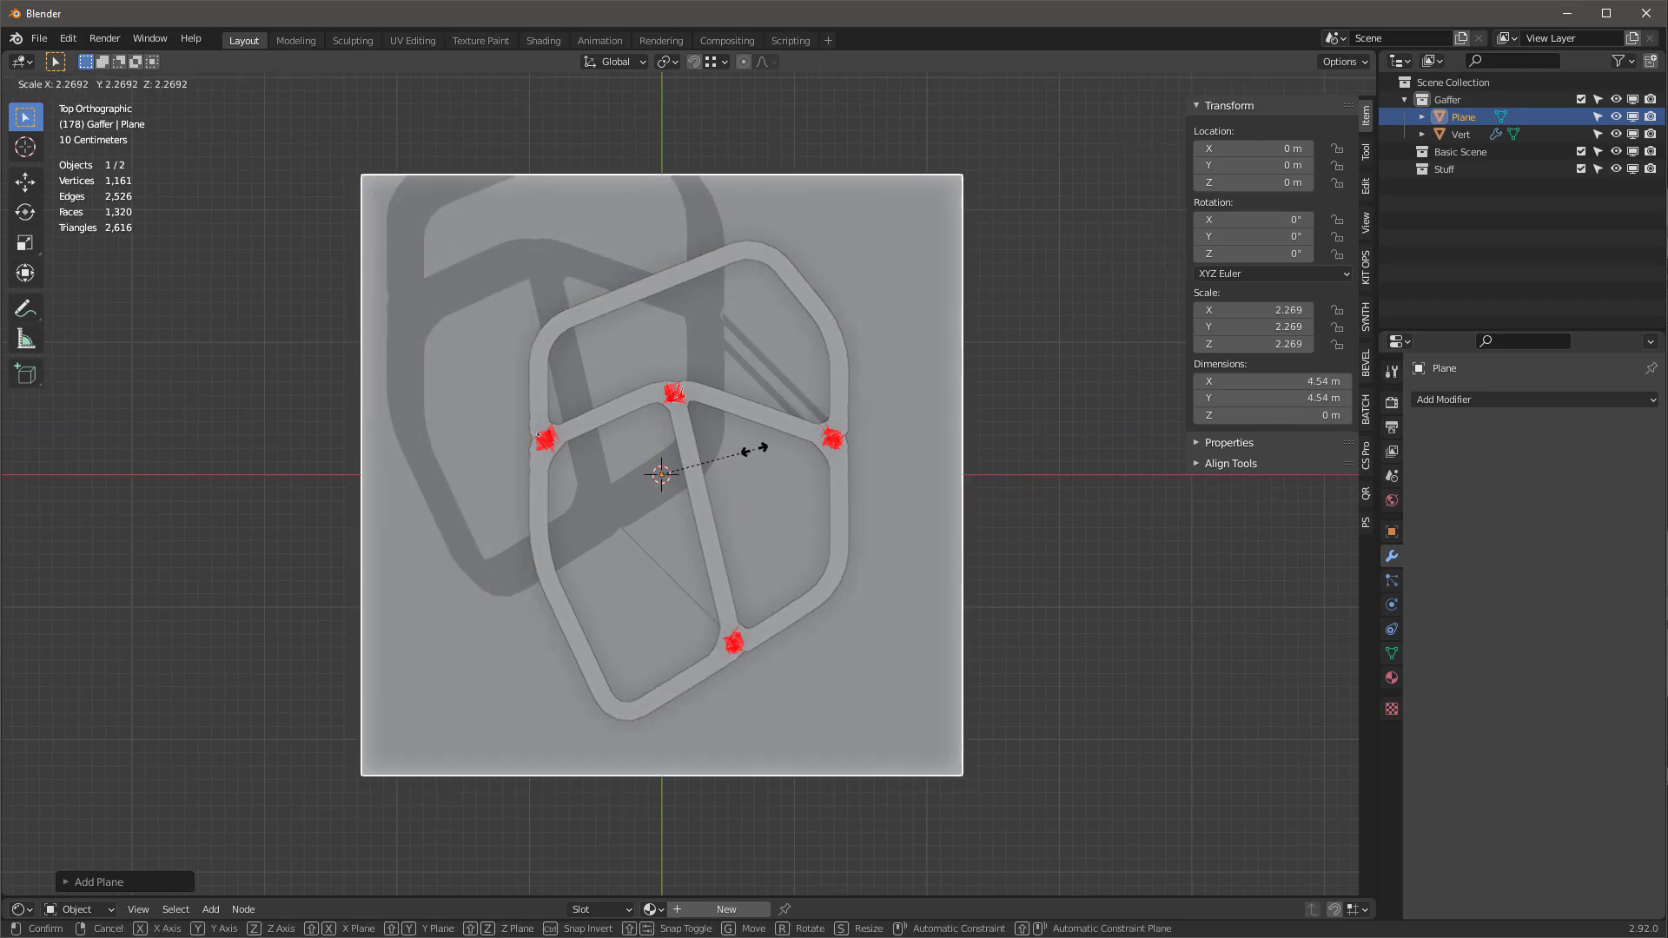
left_click(765, 447)
left_click_drag(726, 474, 748, 478)
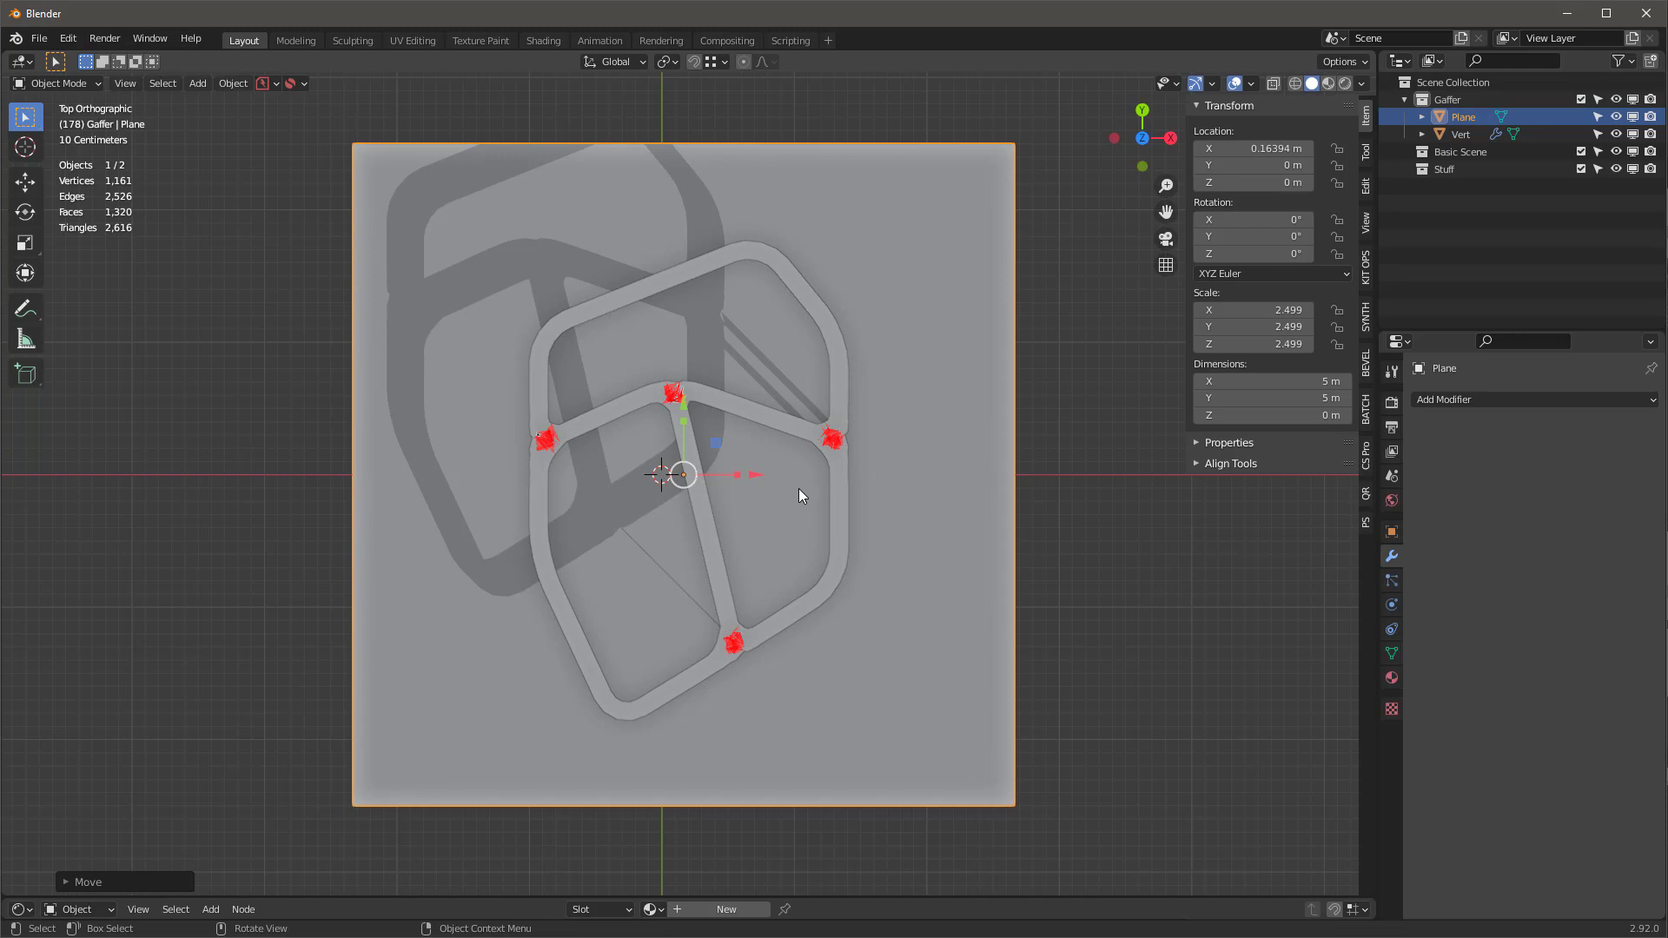
- Select the frame and turn off the viewport visibility of all its modifiers
middle_click_drag(803, 491, 818, 322)
left_click(818, 322)
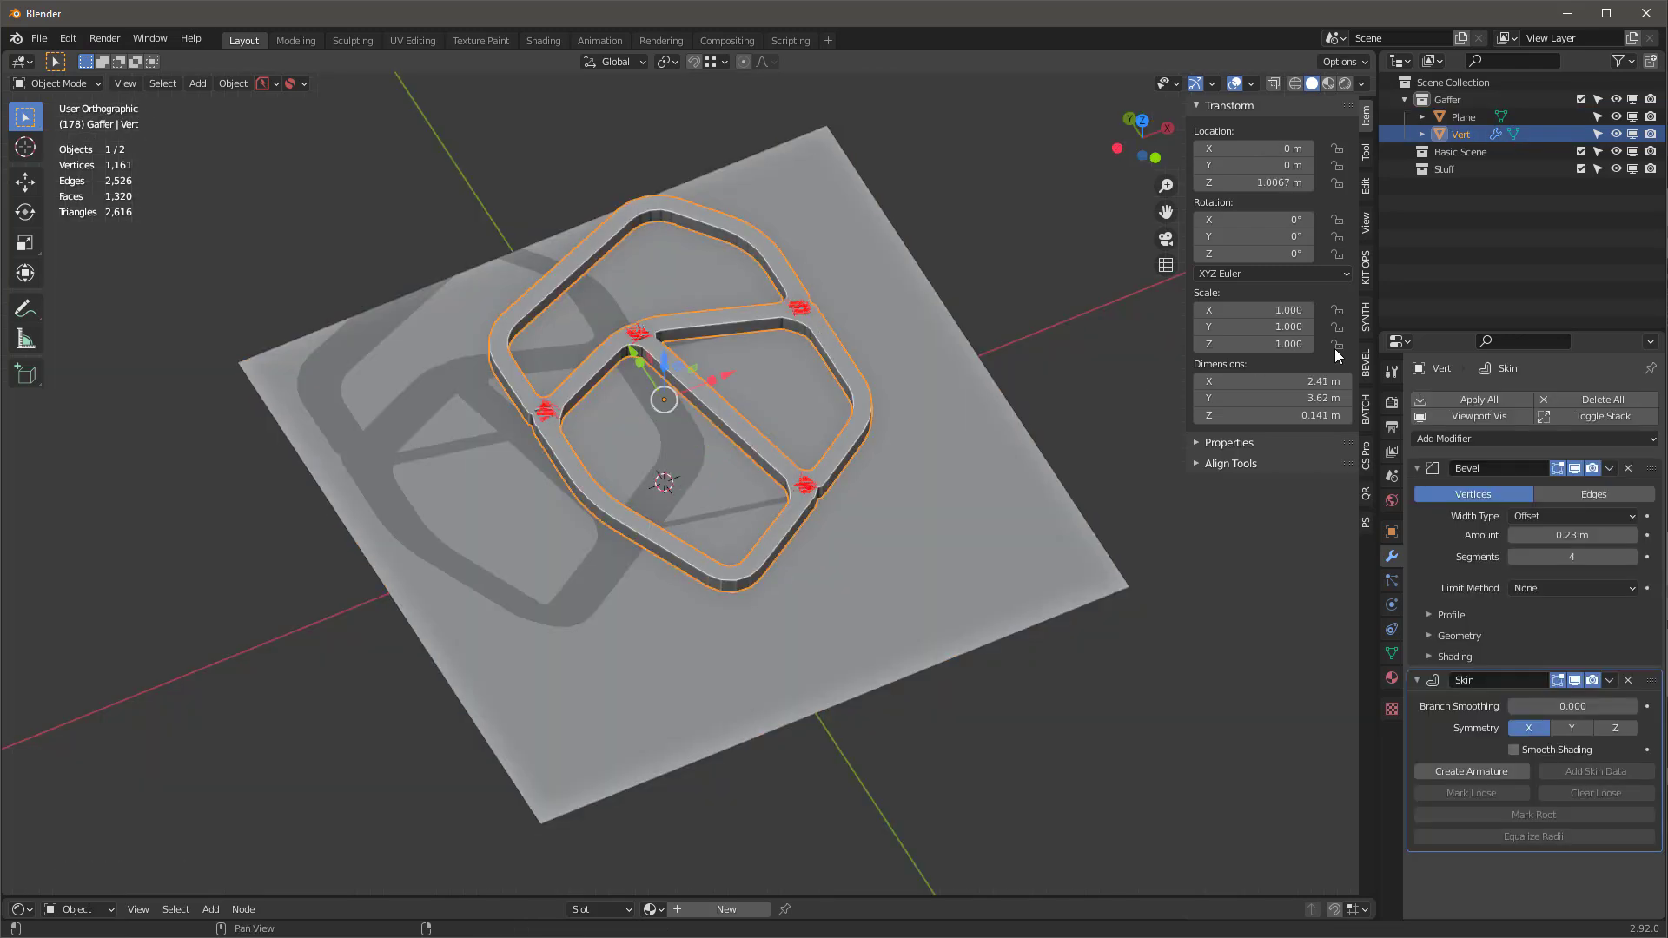
left_click(1476, 416)
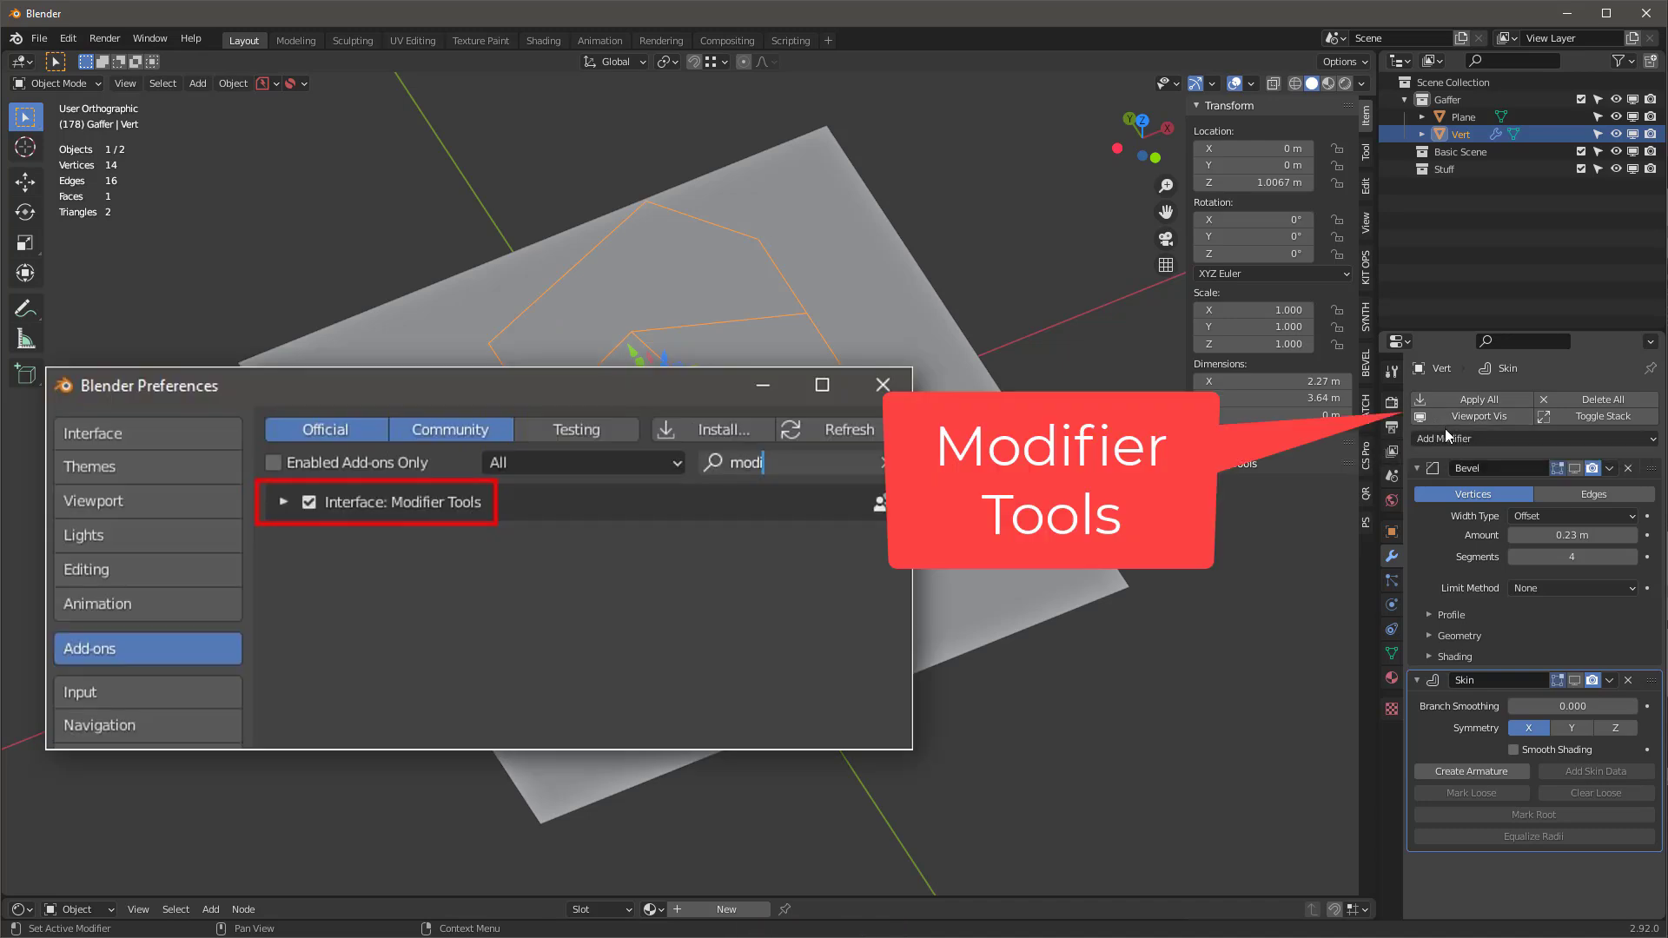
- Enter Edit Mode on the frame and the plane together and select all their geometry
middle_click_drag(730, 474, 764, 451)
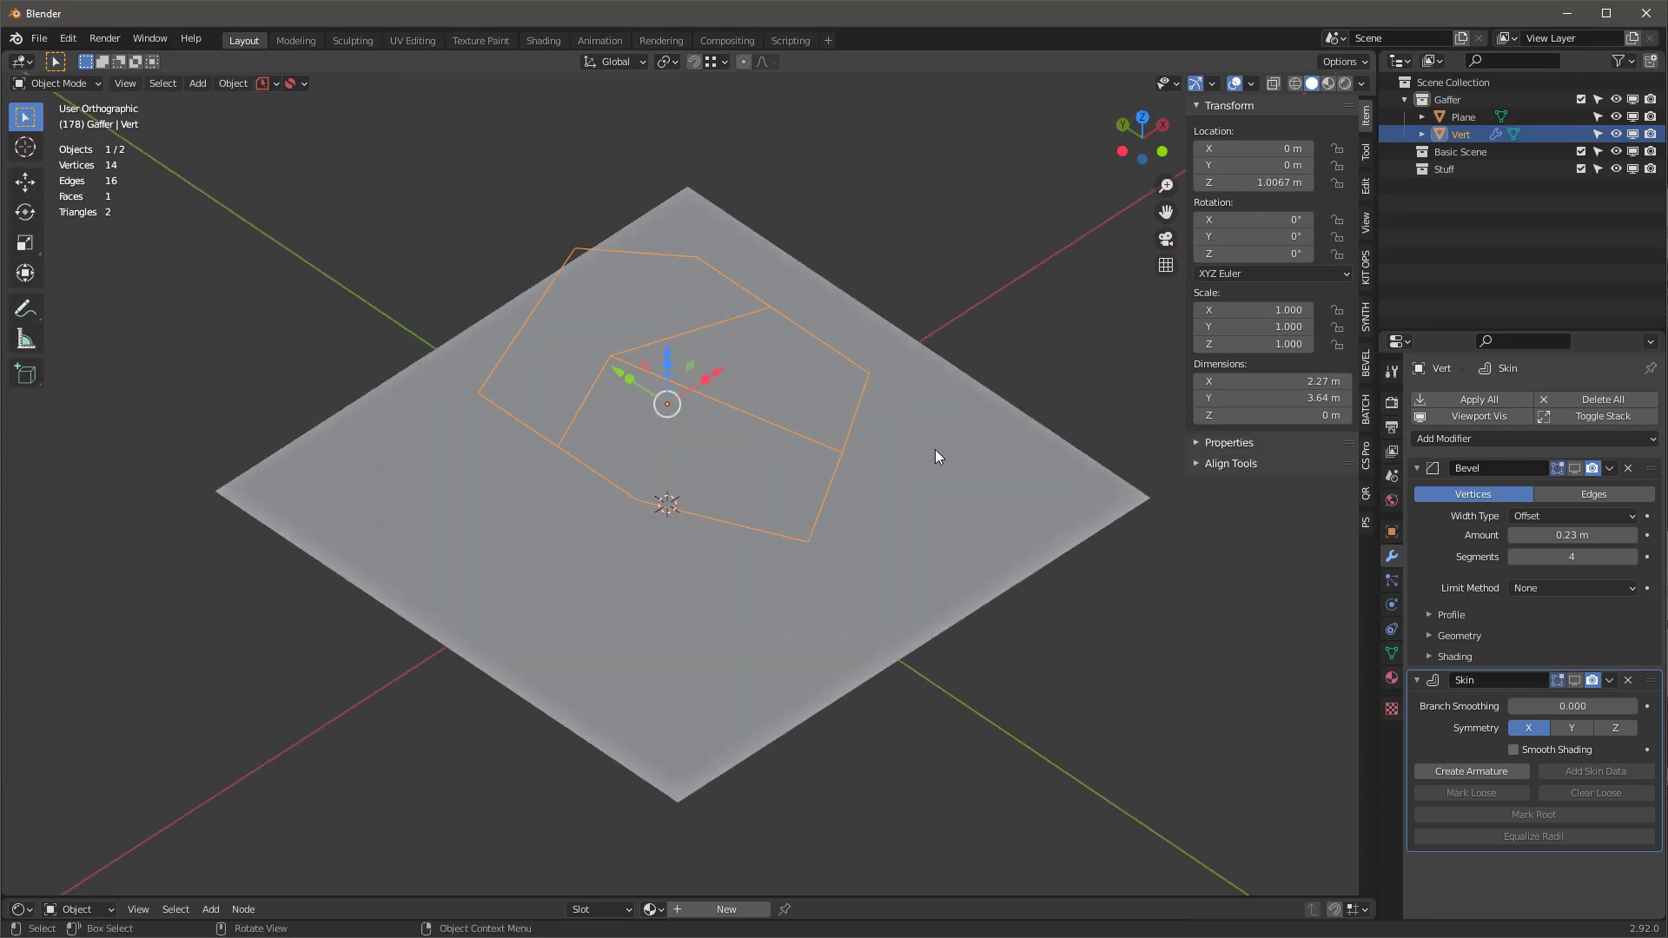
left_click(991, 494, "shift")
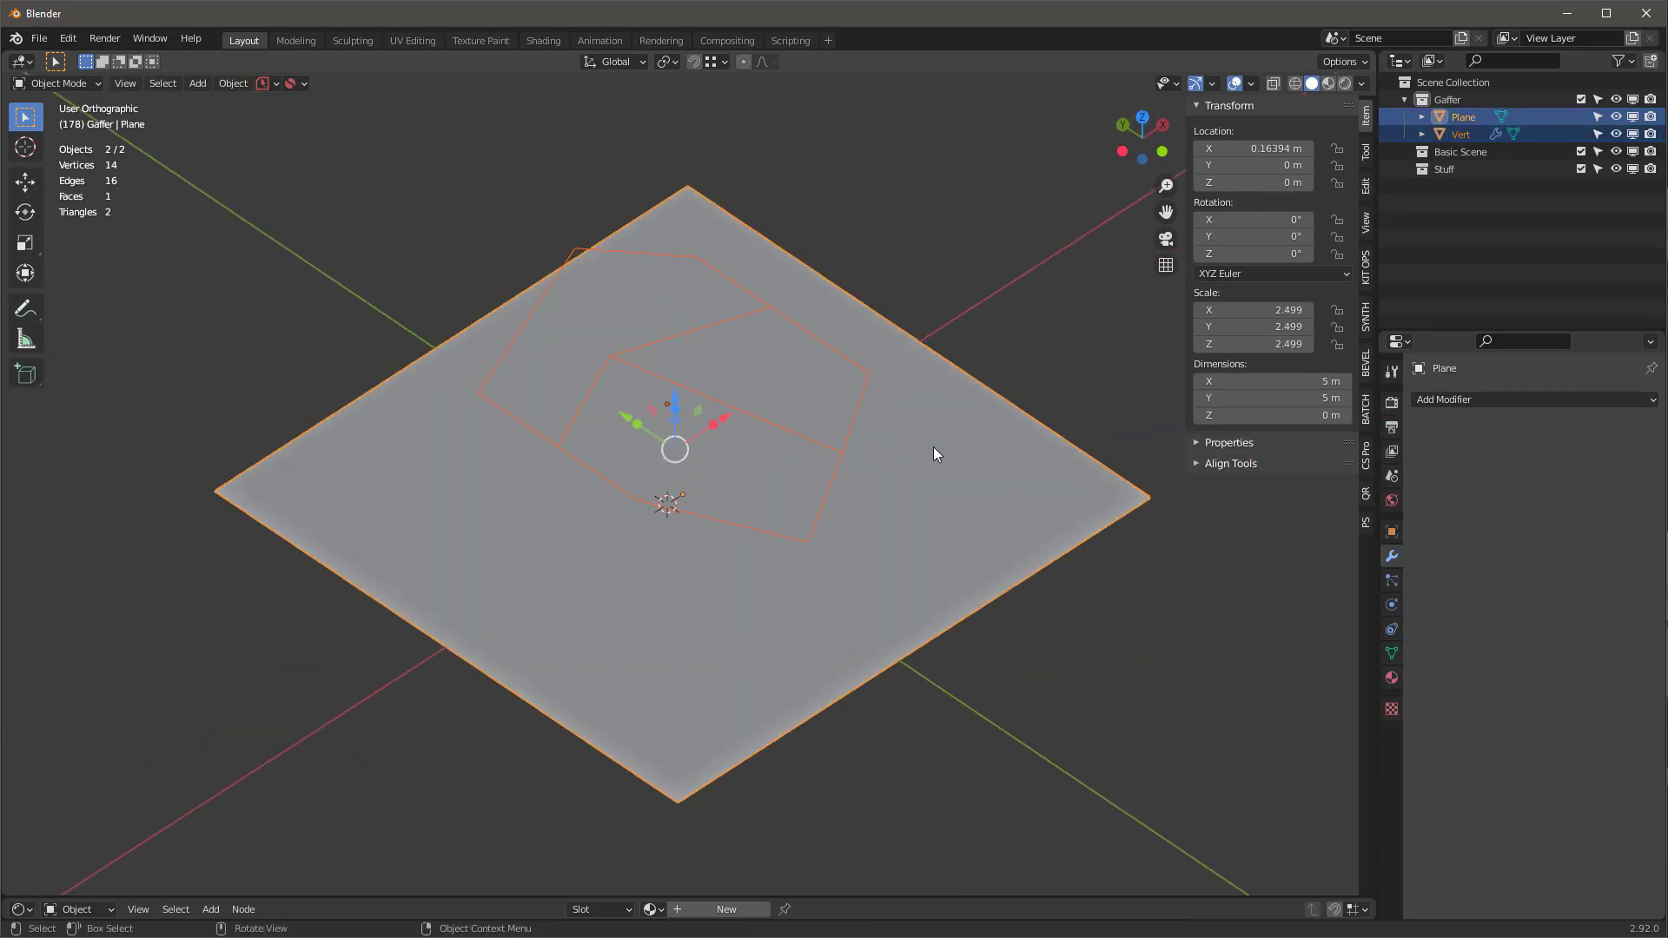
key("Tab")
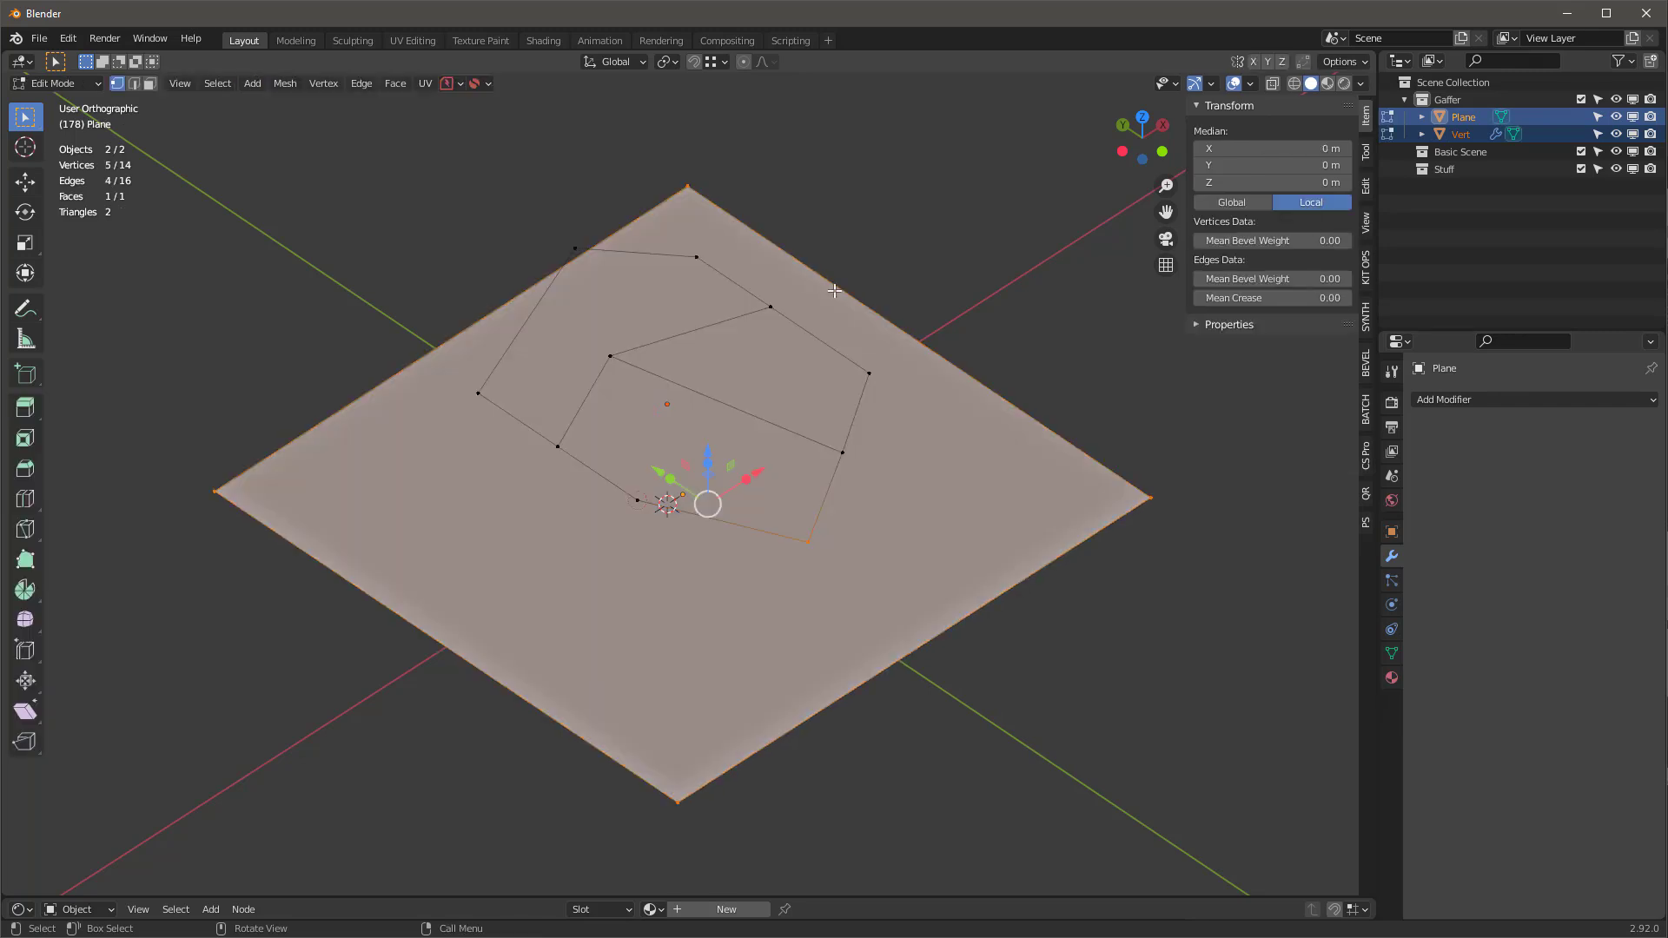
key("a")
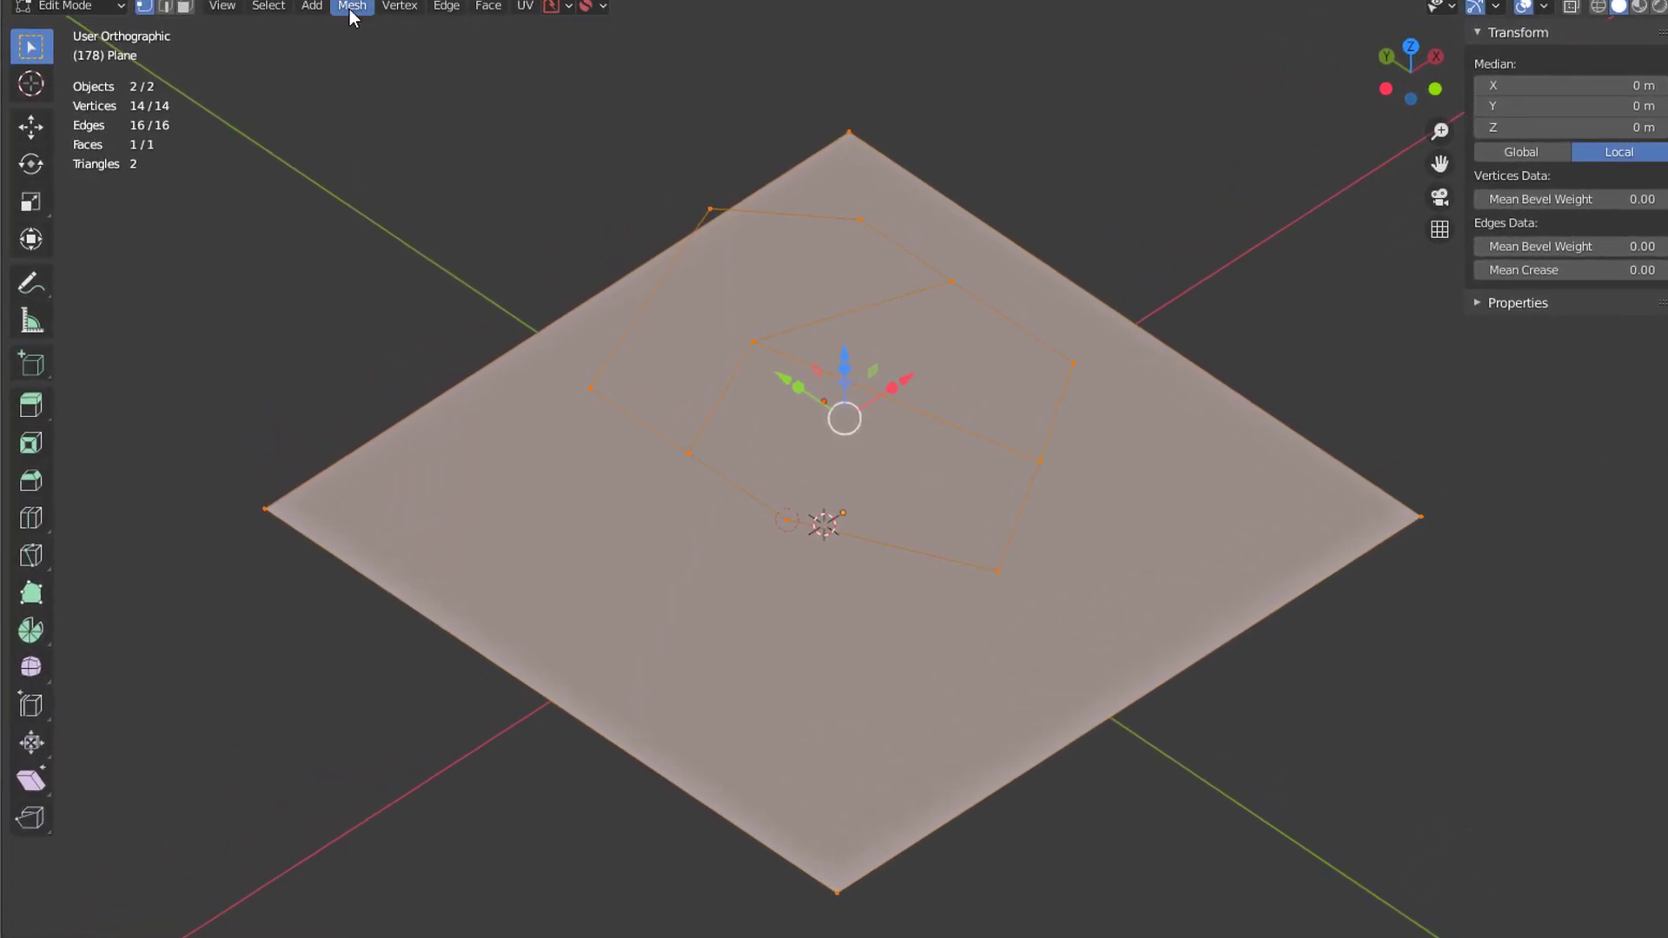
- Try to cut the frame's outline into the plane with Knife Project from an angled view
left_click(352, 9)
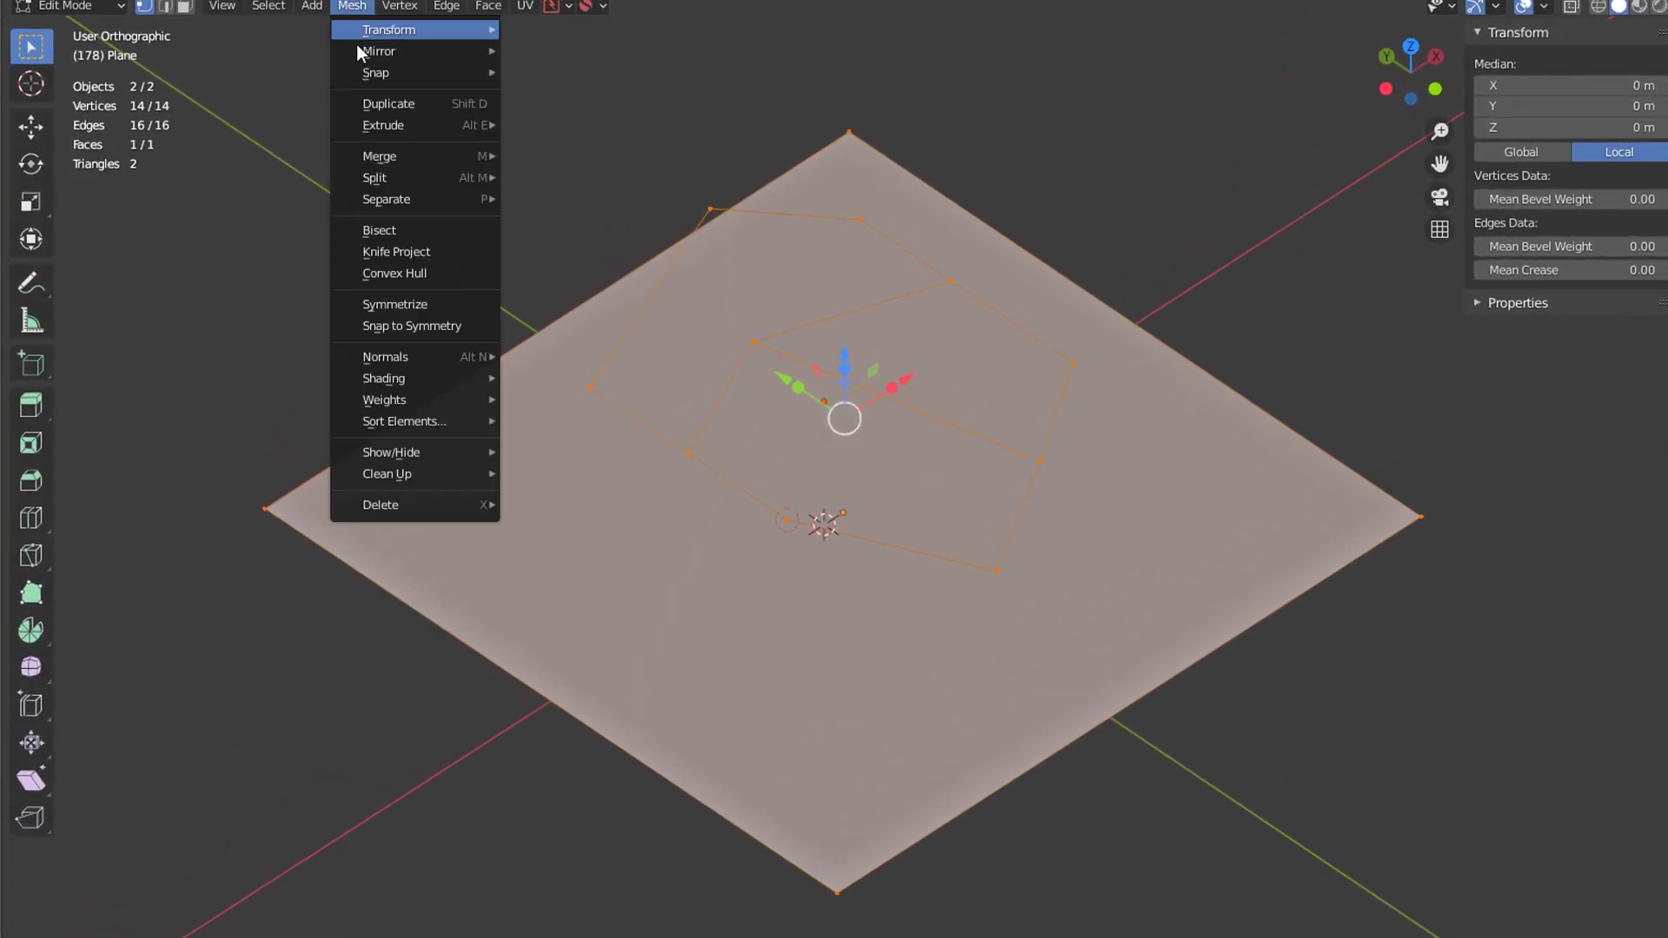
left_click(404, 252)
middle_click_drag(404, 254, 522, 304)
middle_click_drag(565, 487, 919, 588)
key("ctrl+z")
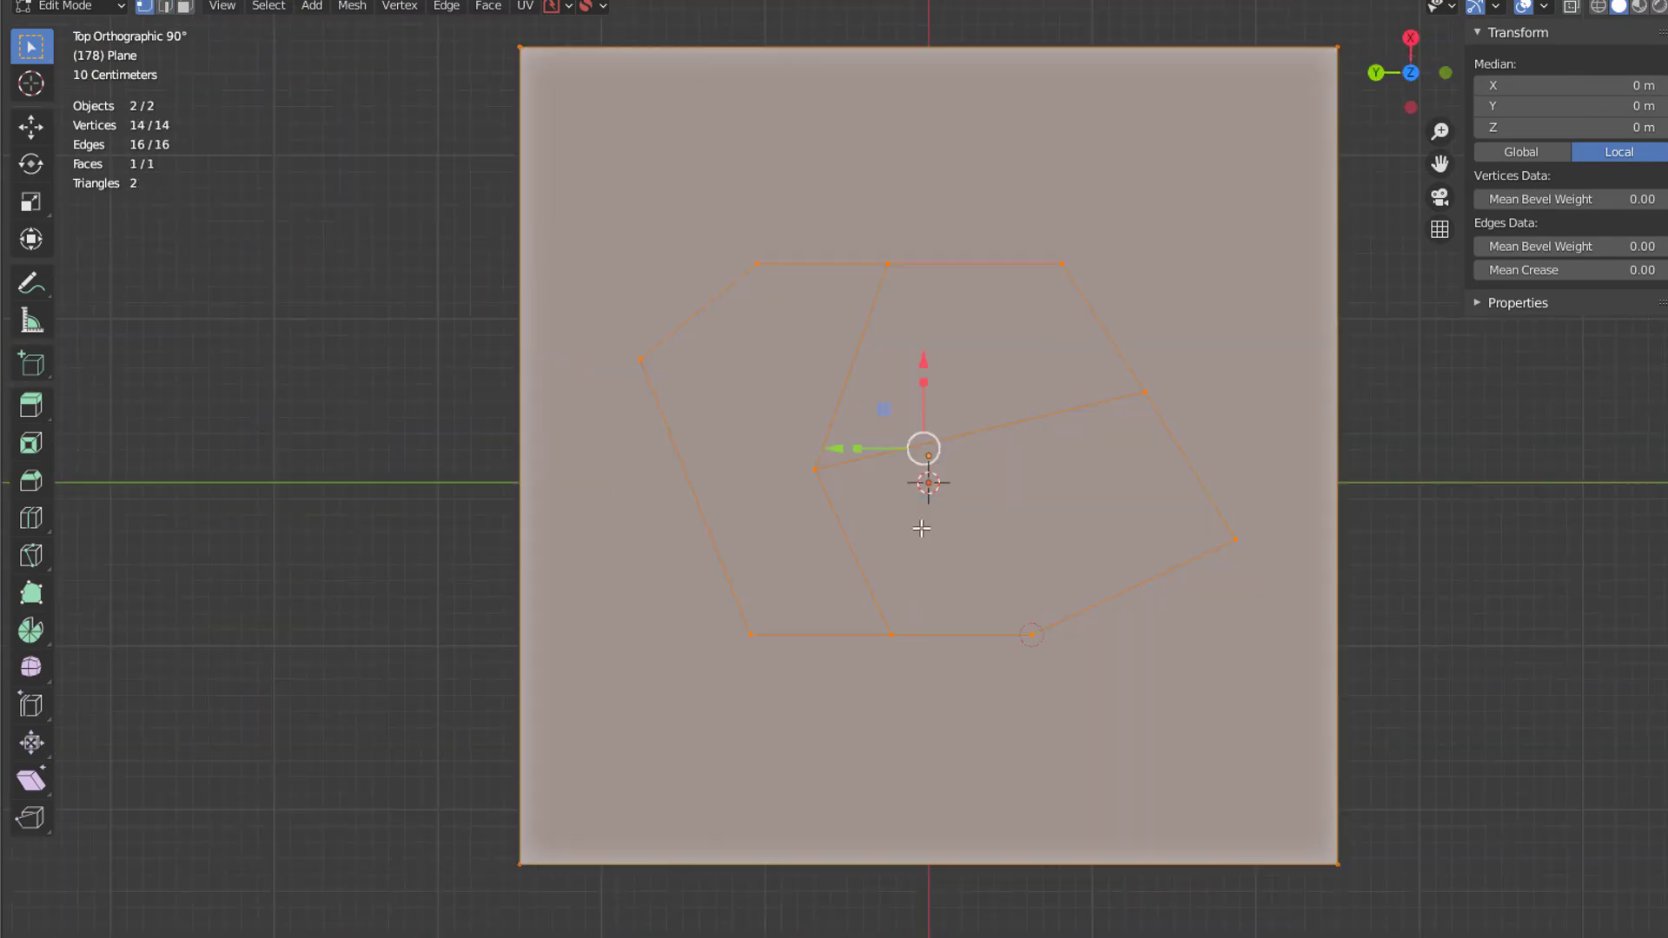
- Cut the frame's outline into the plane with Knife Project from the top view, and select only the plane in Object Mode
left_click(352, 5)
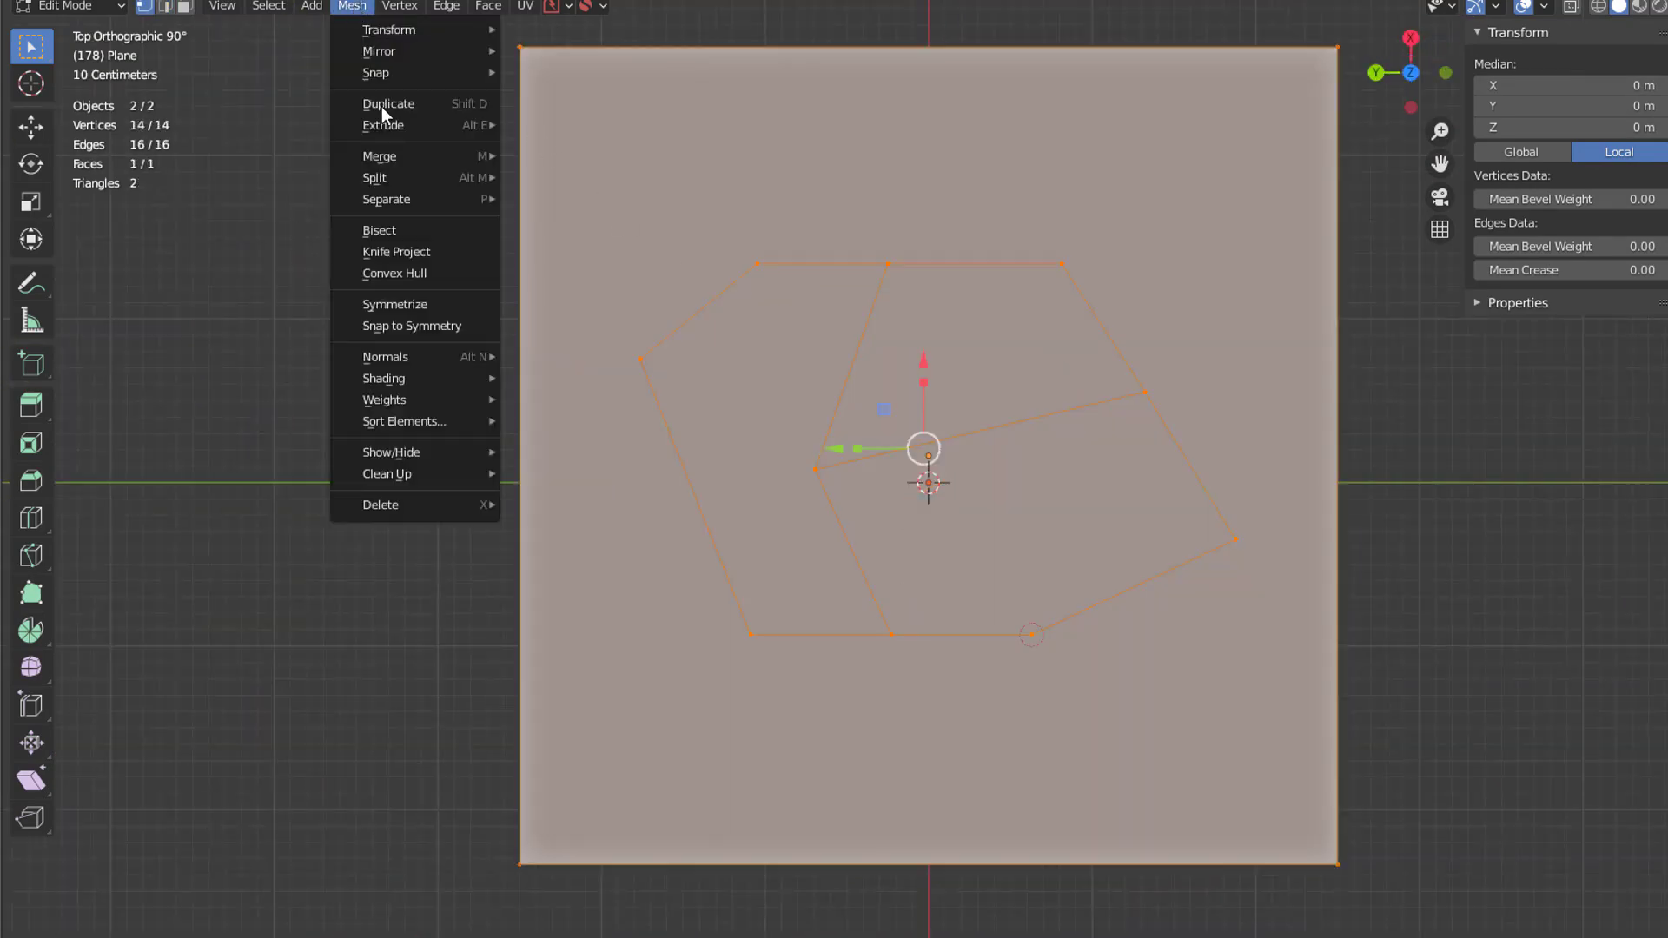
left_click(438, 247)
middle_click_drag(831, 512, 1077, 418)
key("Tab")
key("KP_7")
left_click(1190, 264)
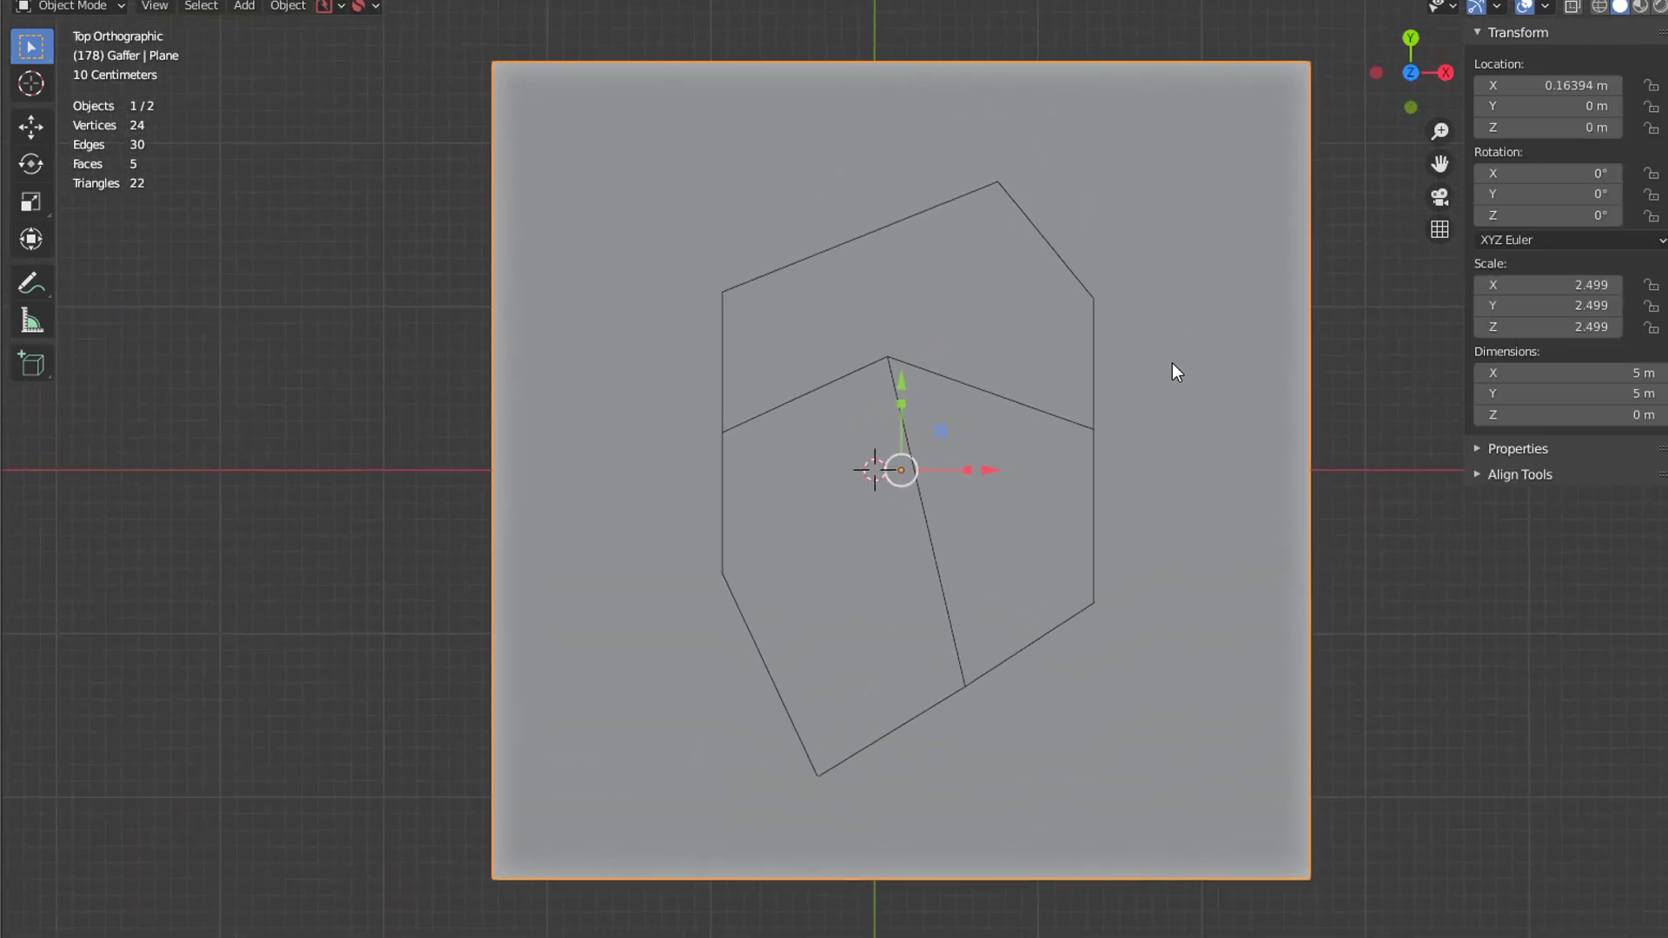
- Knife straight cuts from both sides of the projected outline, at the crossbar junctions, out to the plane's side edges
key("Tab")
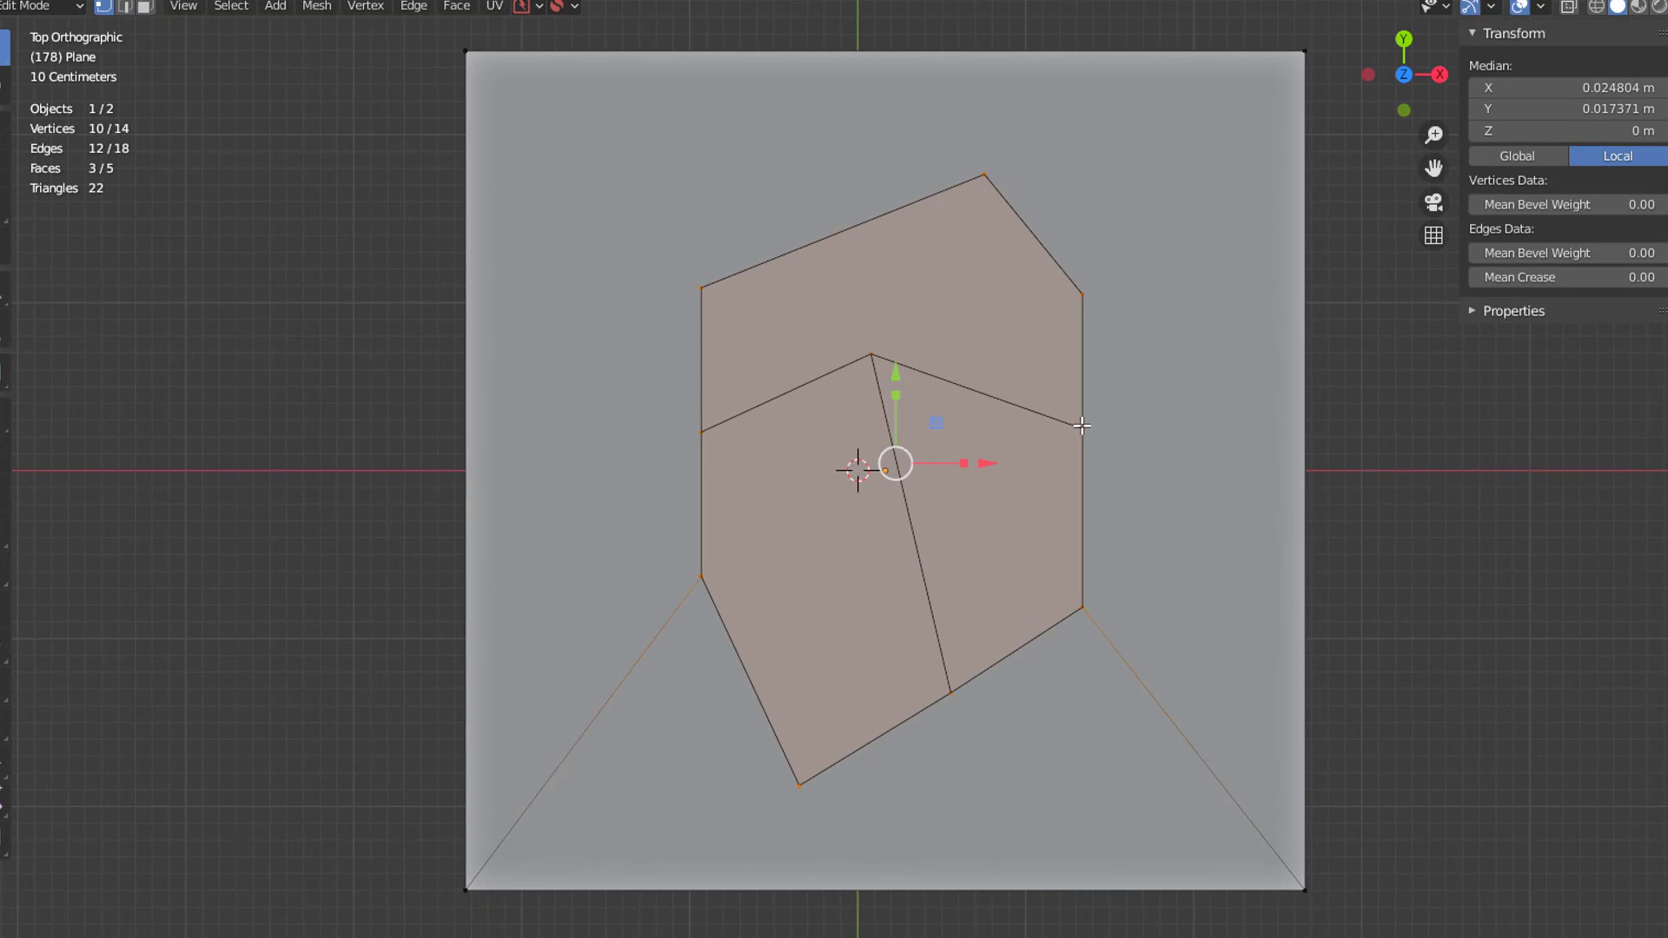
key("k")
left_click(1082, 428)
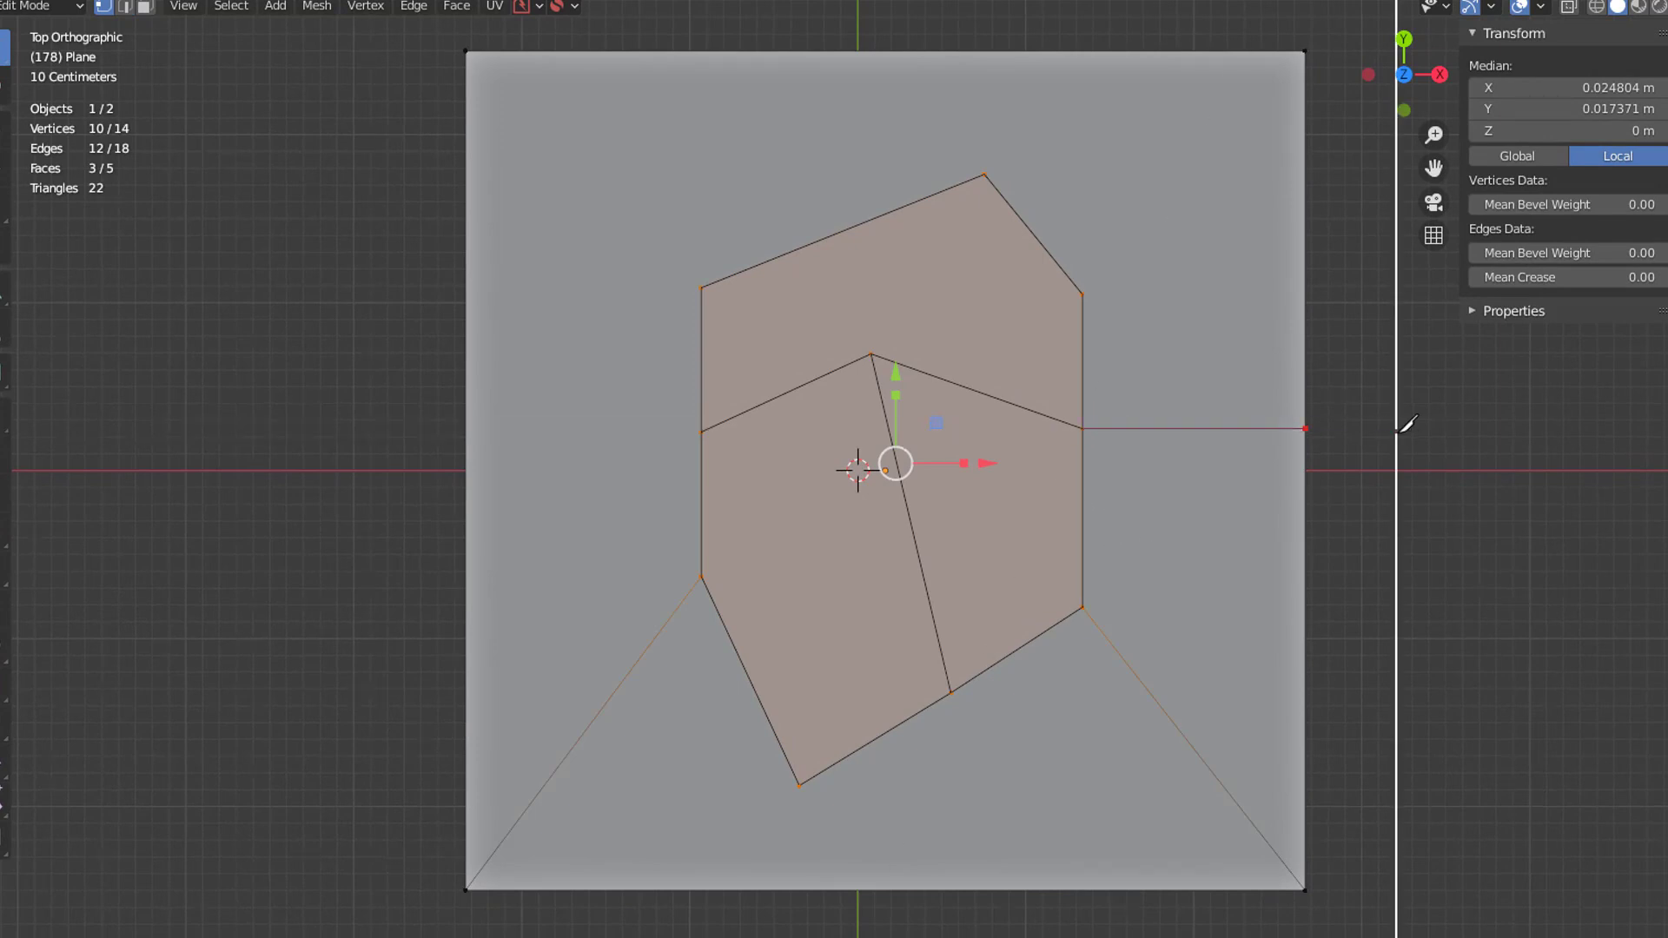
left_click(701, 432)
left_click(315, 387)
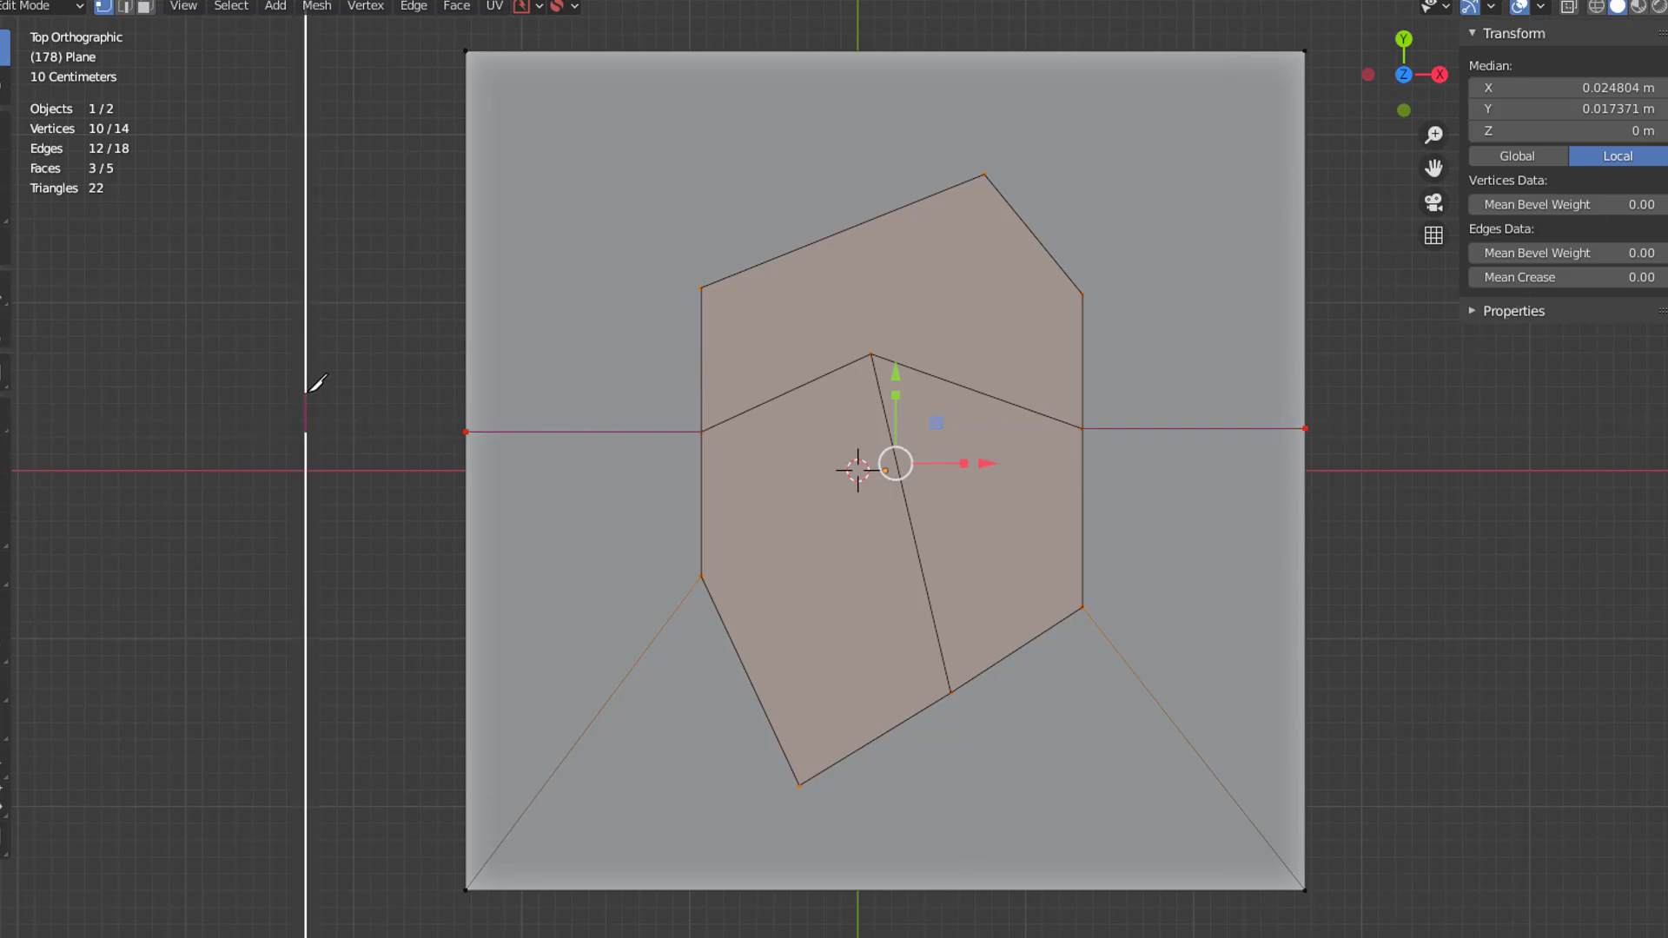
key("Return")
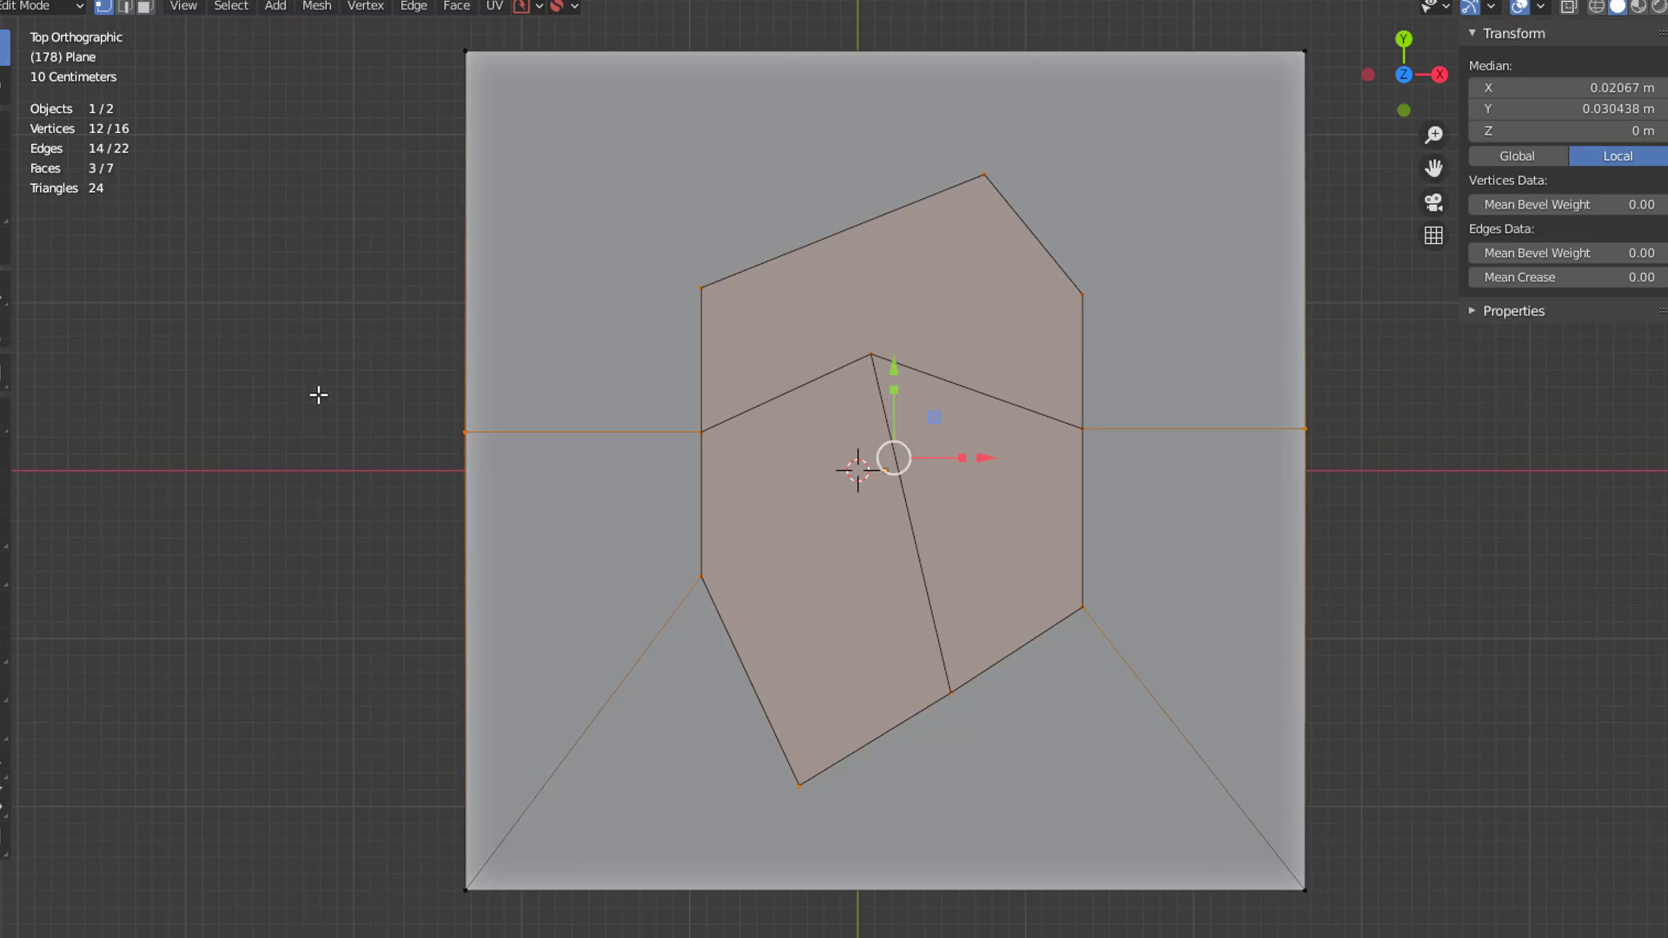
- Dissolve the three outer faces below the side cuts into a single face and clear the selection
key("3")
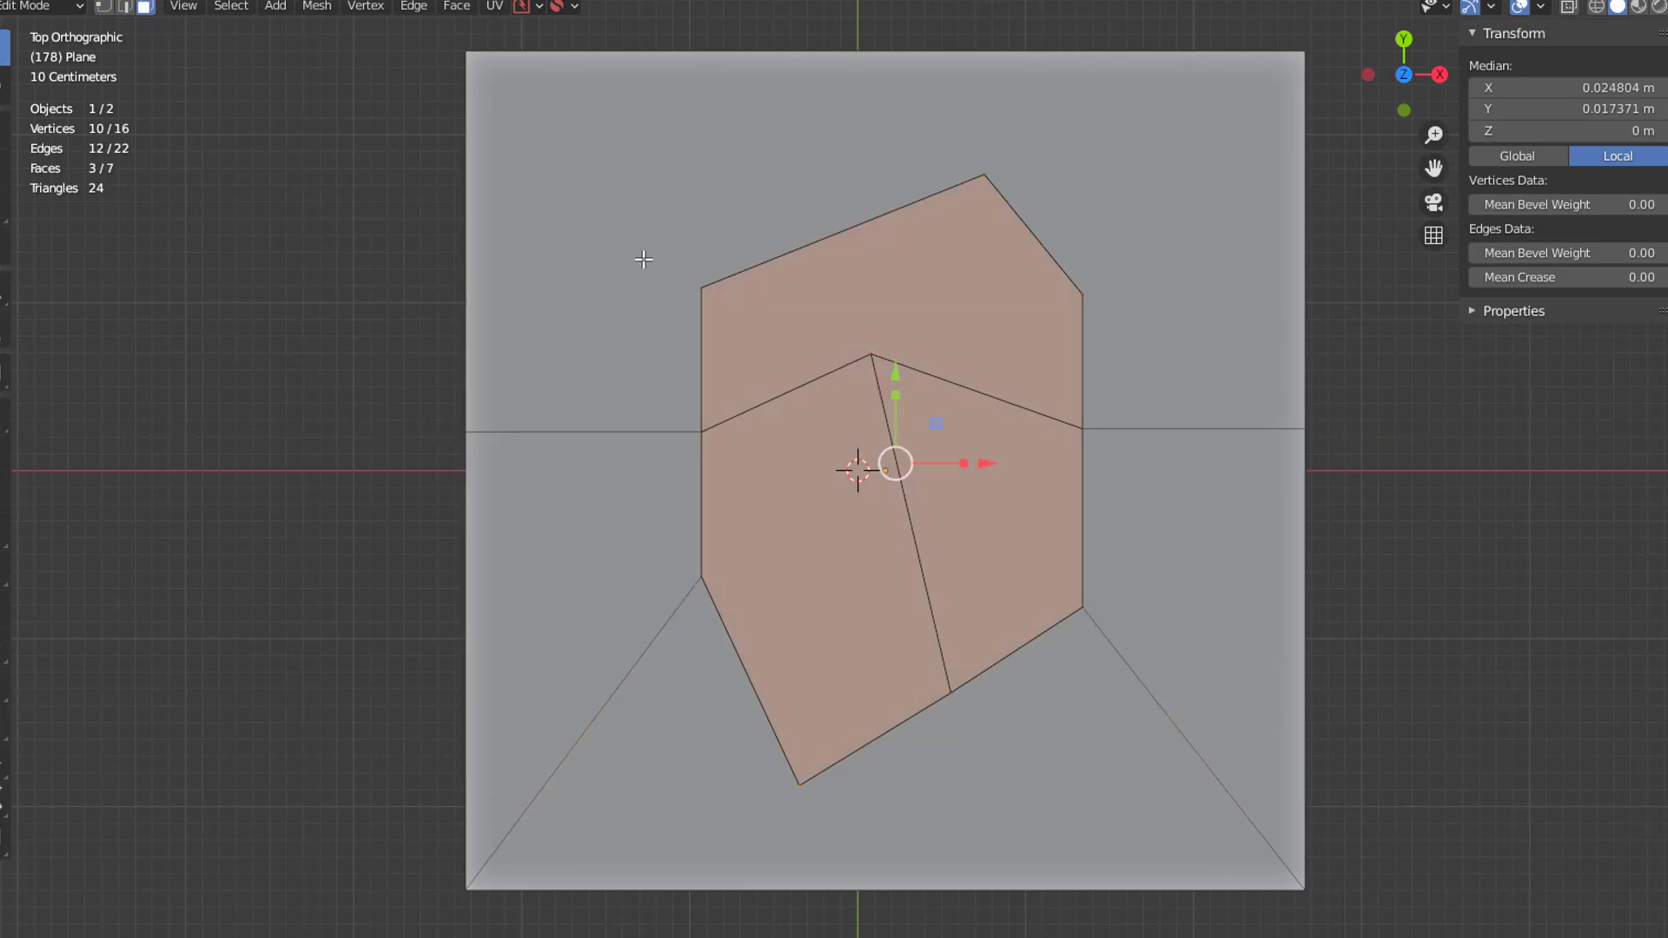
left_click(567, 524)
left_click(660, 741, "shift")
left_click(1172, 532, "shift")
key("ctrl+x")
key("alt+a")
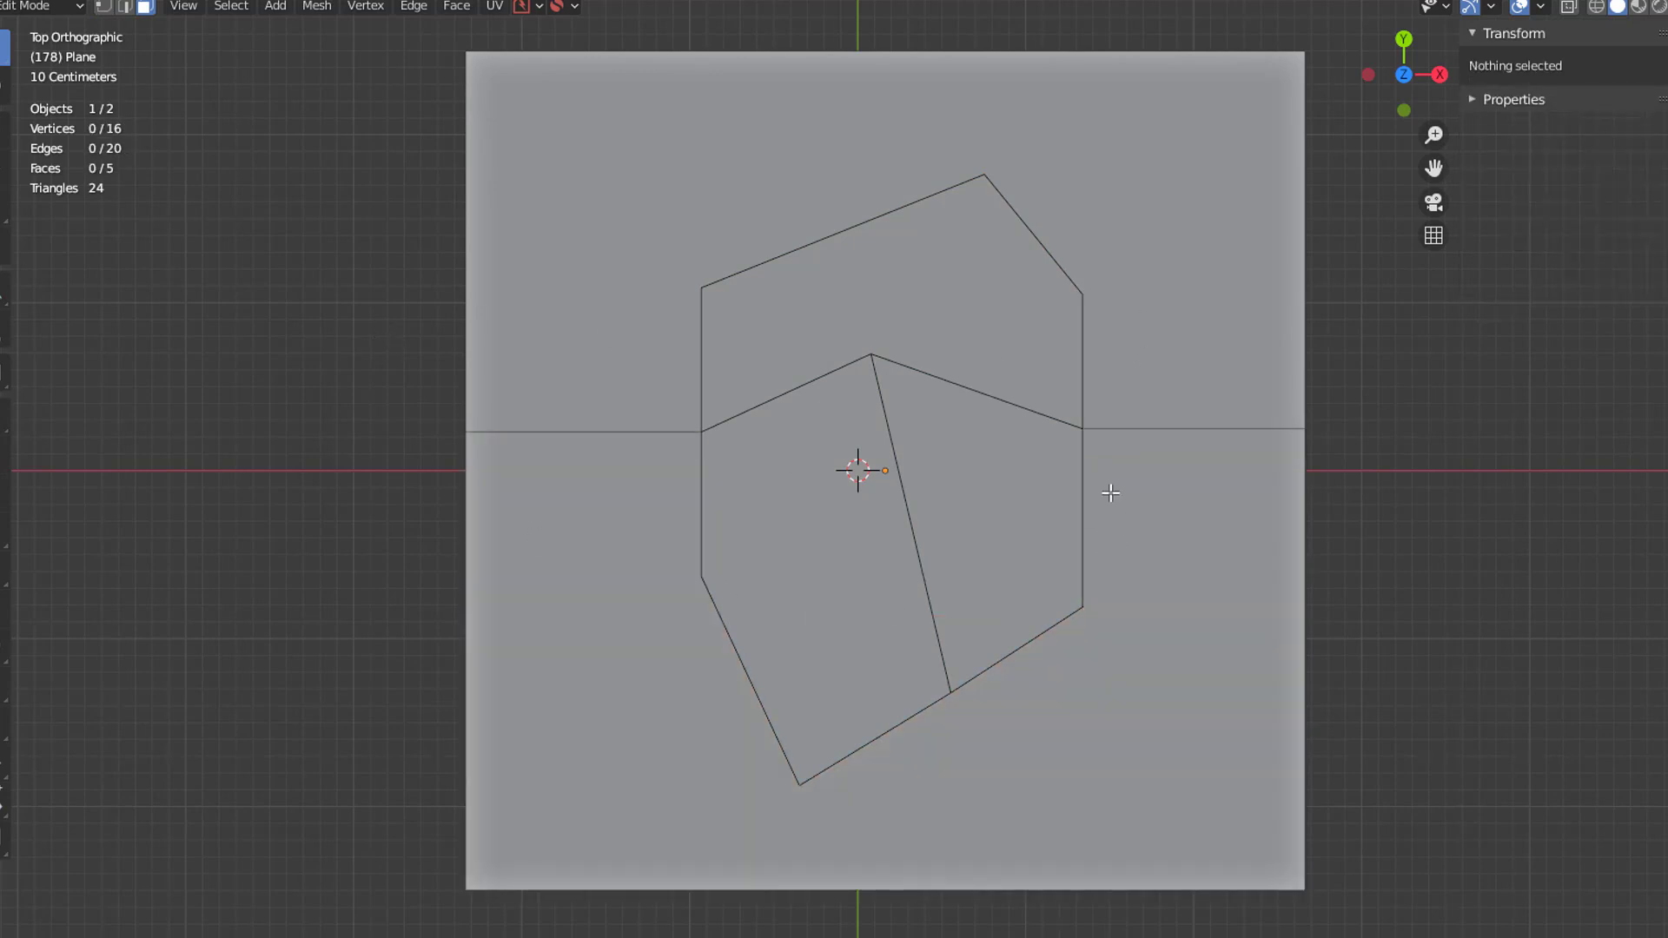
- Select all the plane's faces, bring back the frame as a visual reference in Object Mode, and return to editing the plane
key("a")
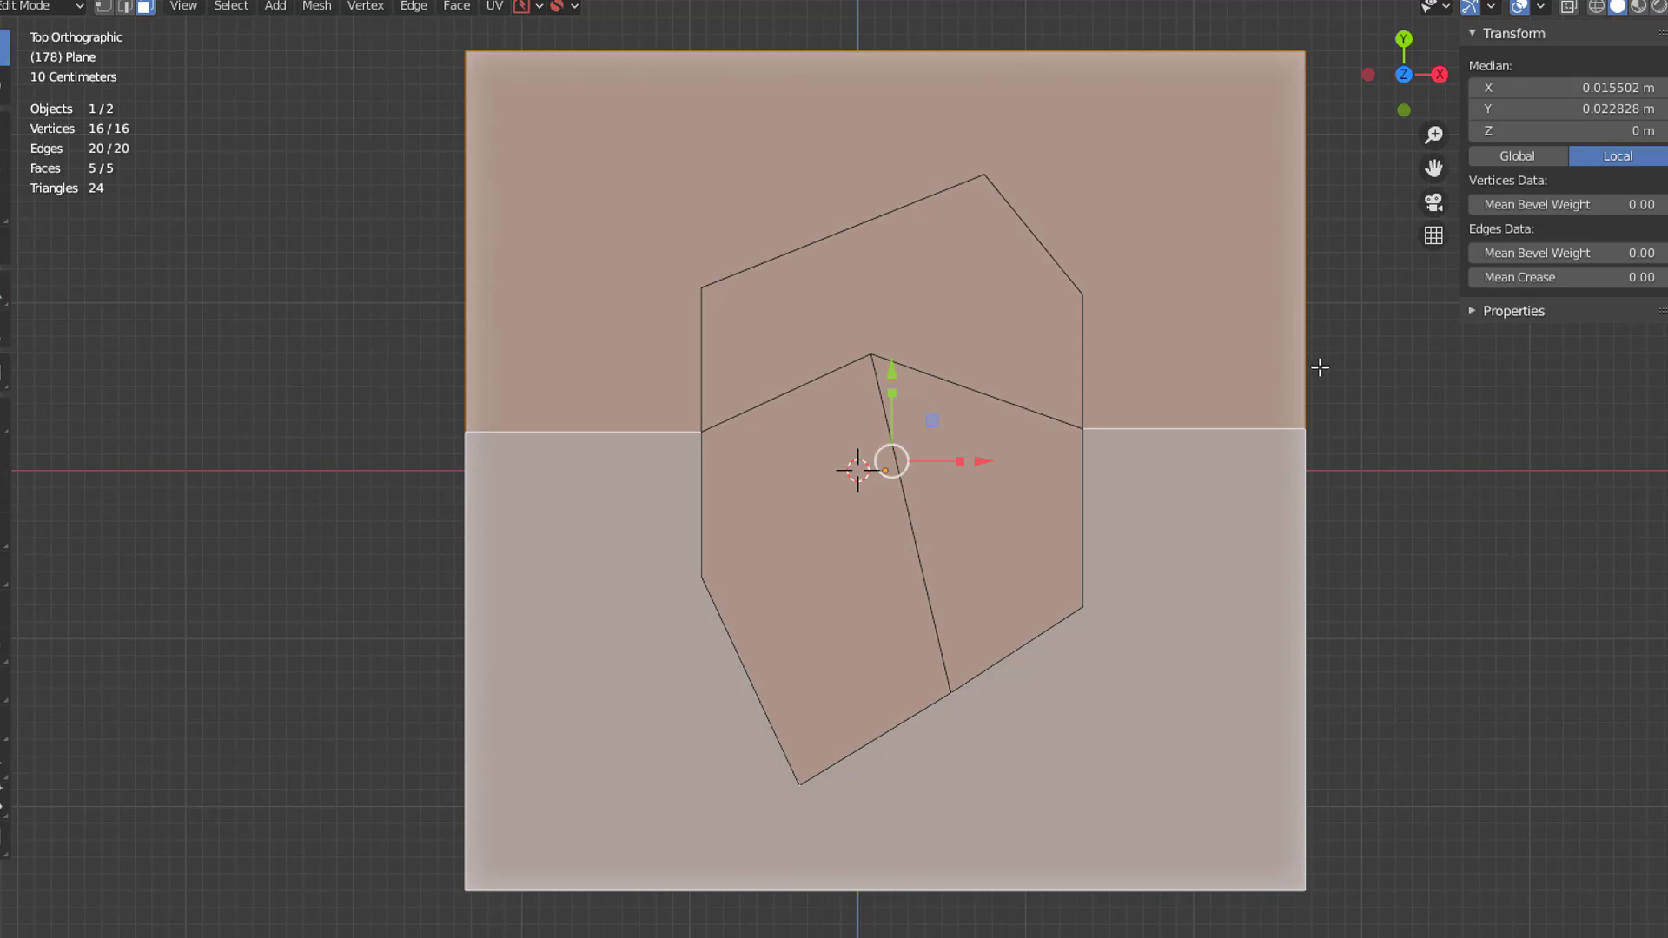
key("Tab")
left_click(1083, 410)
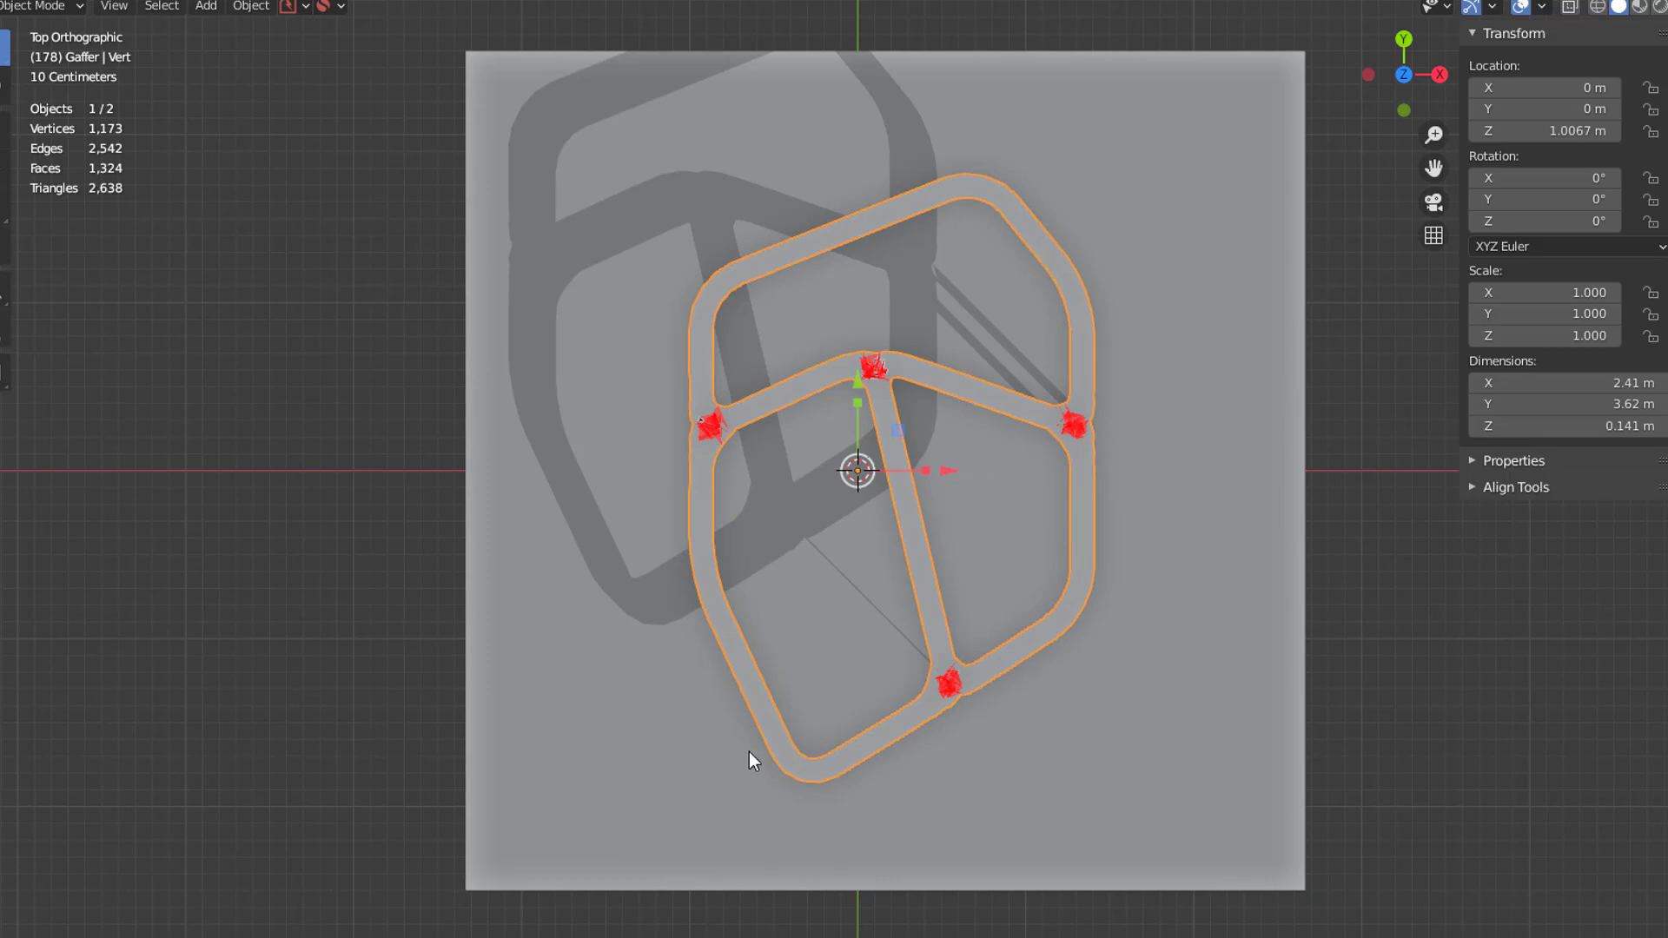
left_click(1185, 374)
key("Tab")
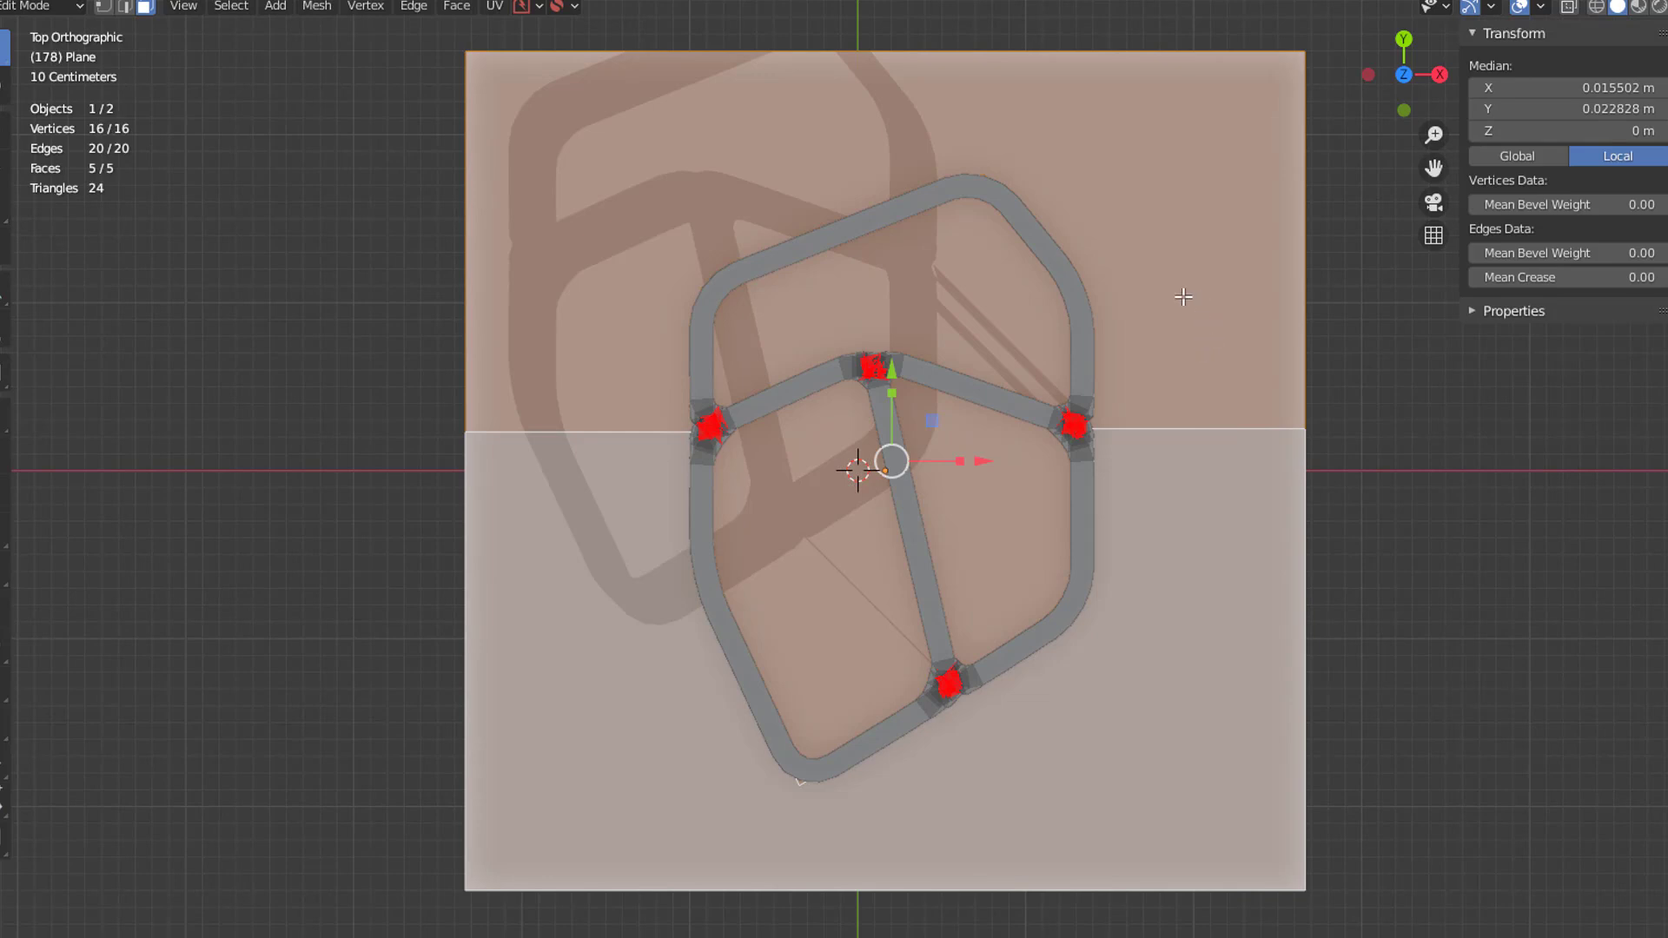
- Inset all the plane's faces individually by about 0.03 m to match the frame's width, and delete the inner faces
key("i")
key("i")
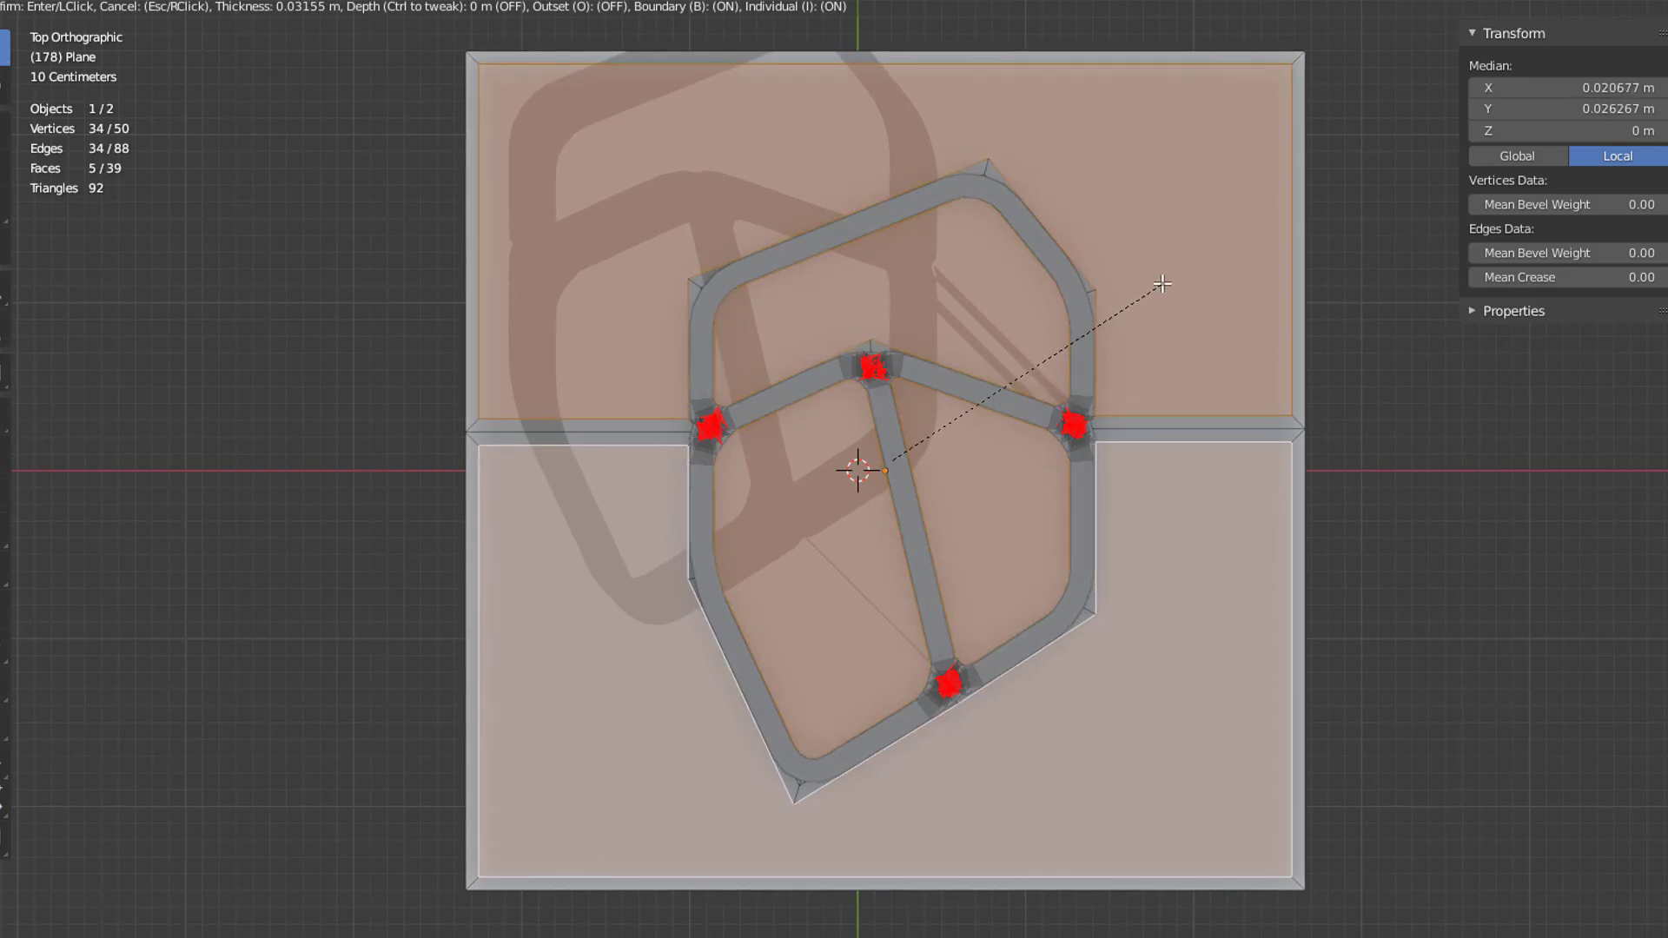
left_click(1164, 284)
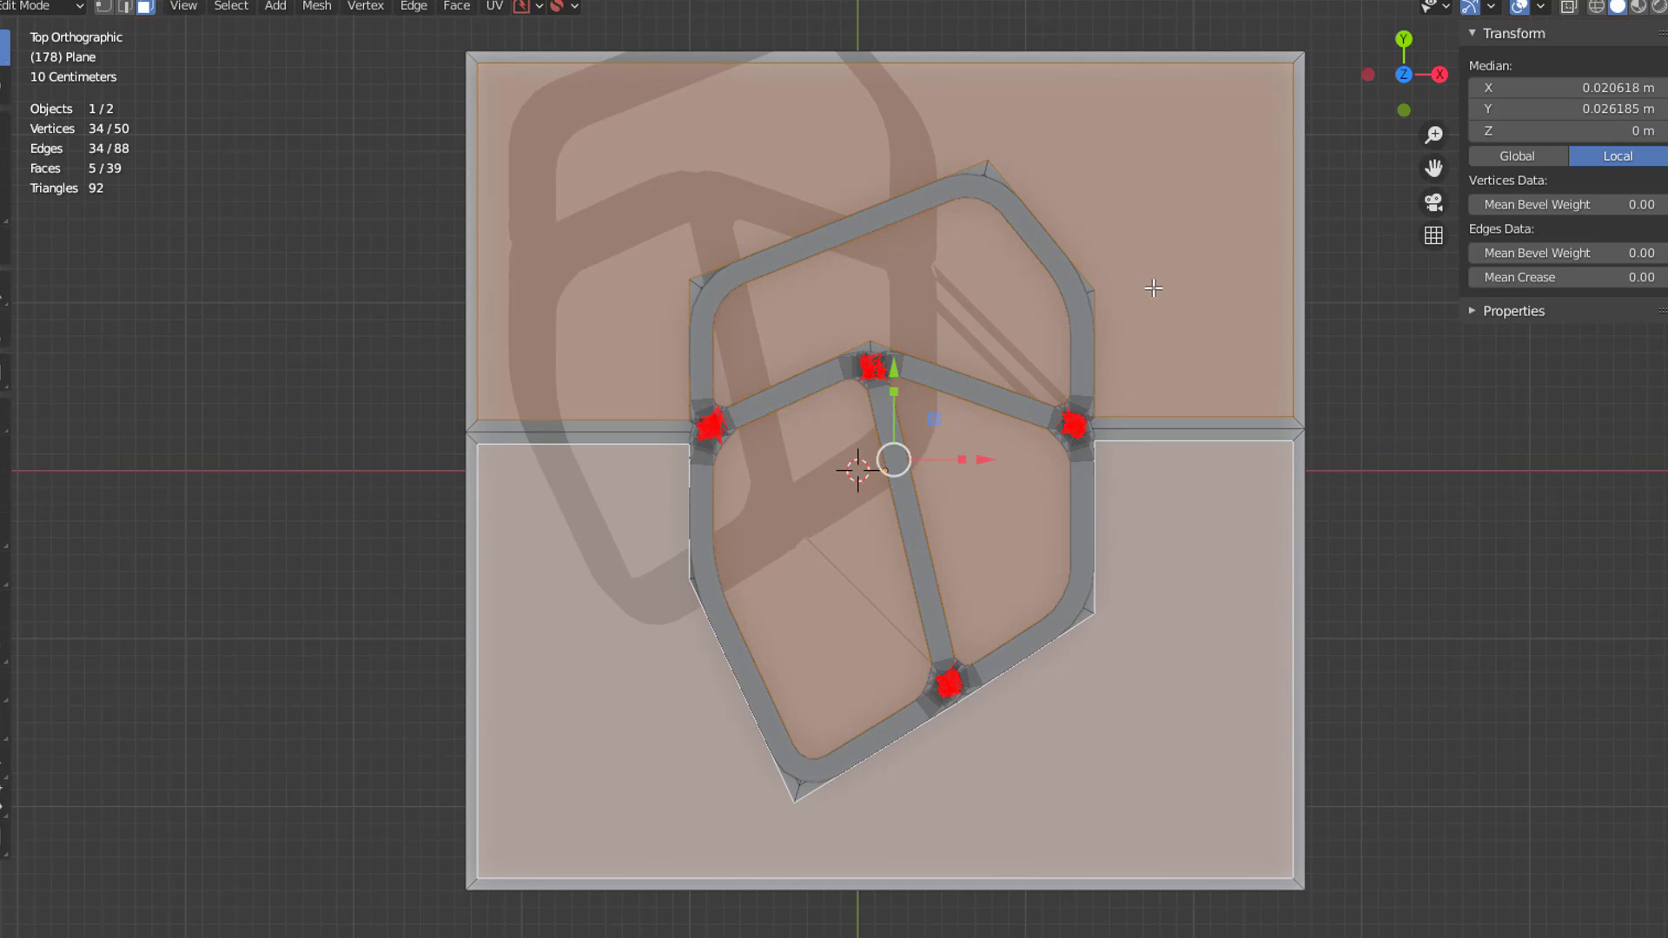
key("x")
left_click(1154, 287)
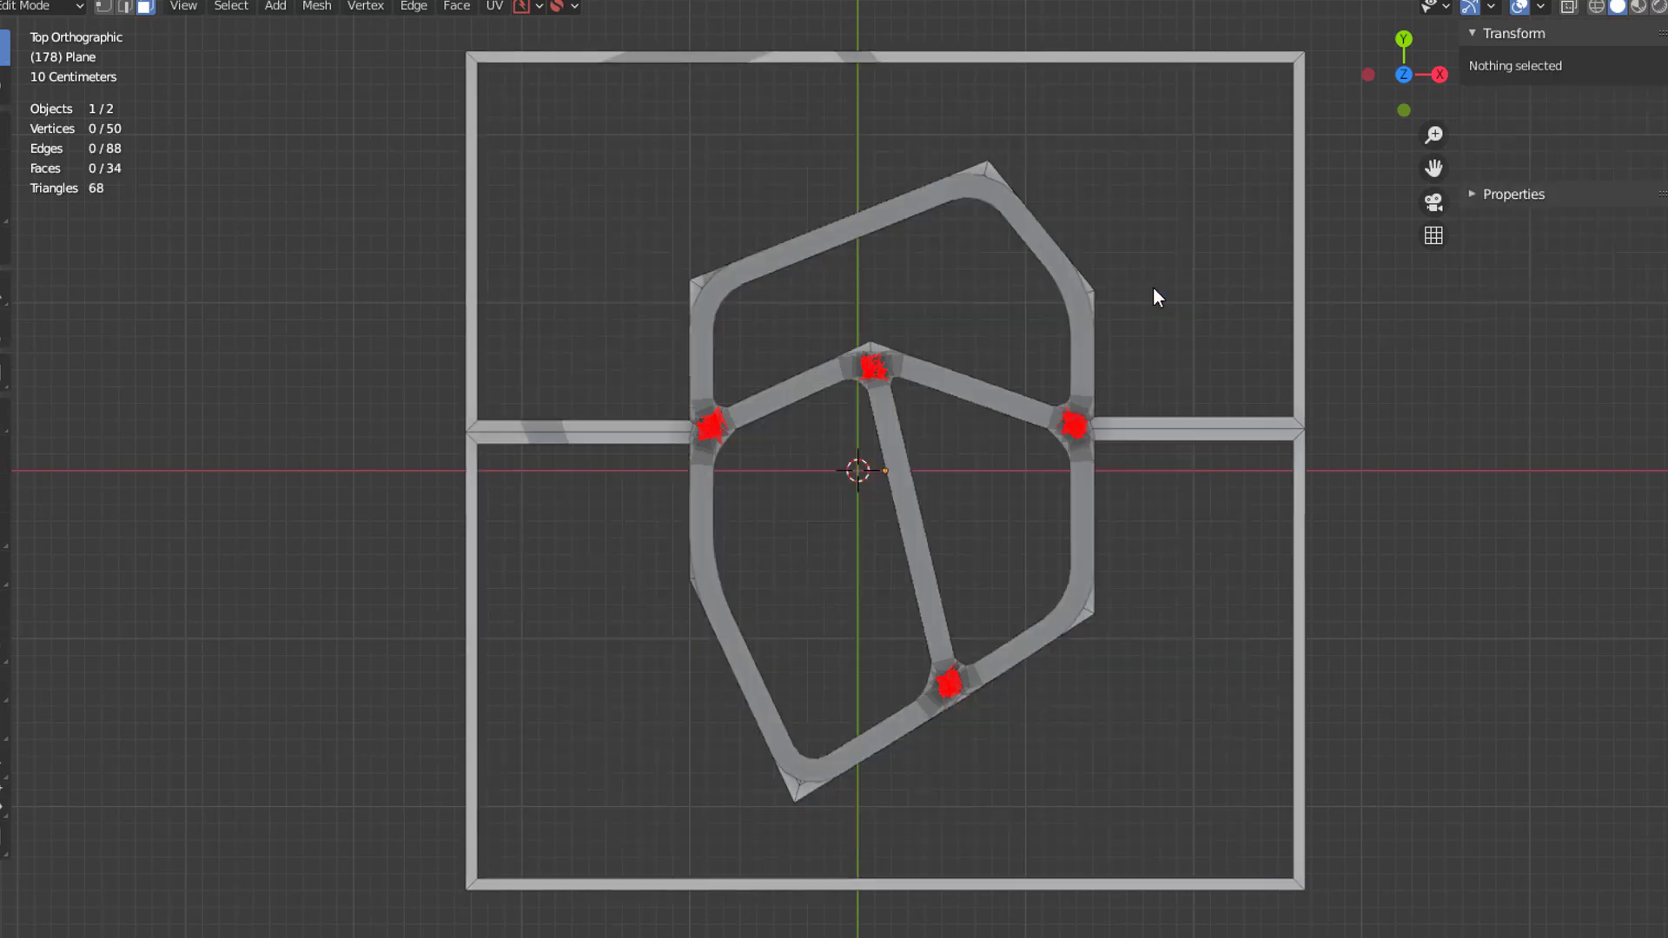
- Delete the vertices of the plane's square outer border, leaving only the flat frame strips
key("1")
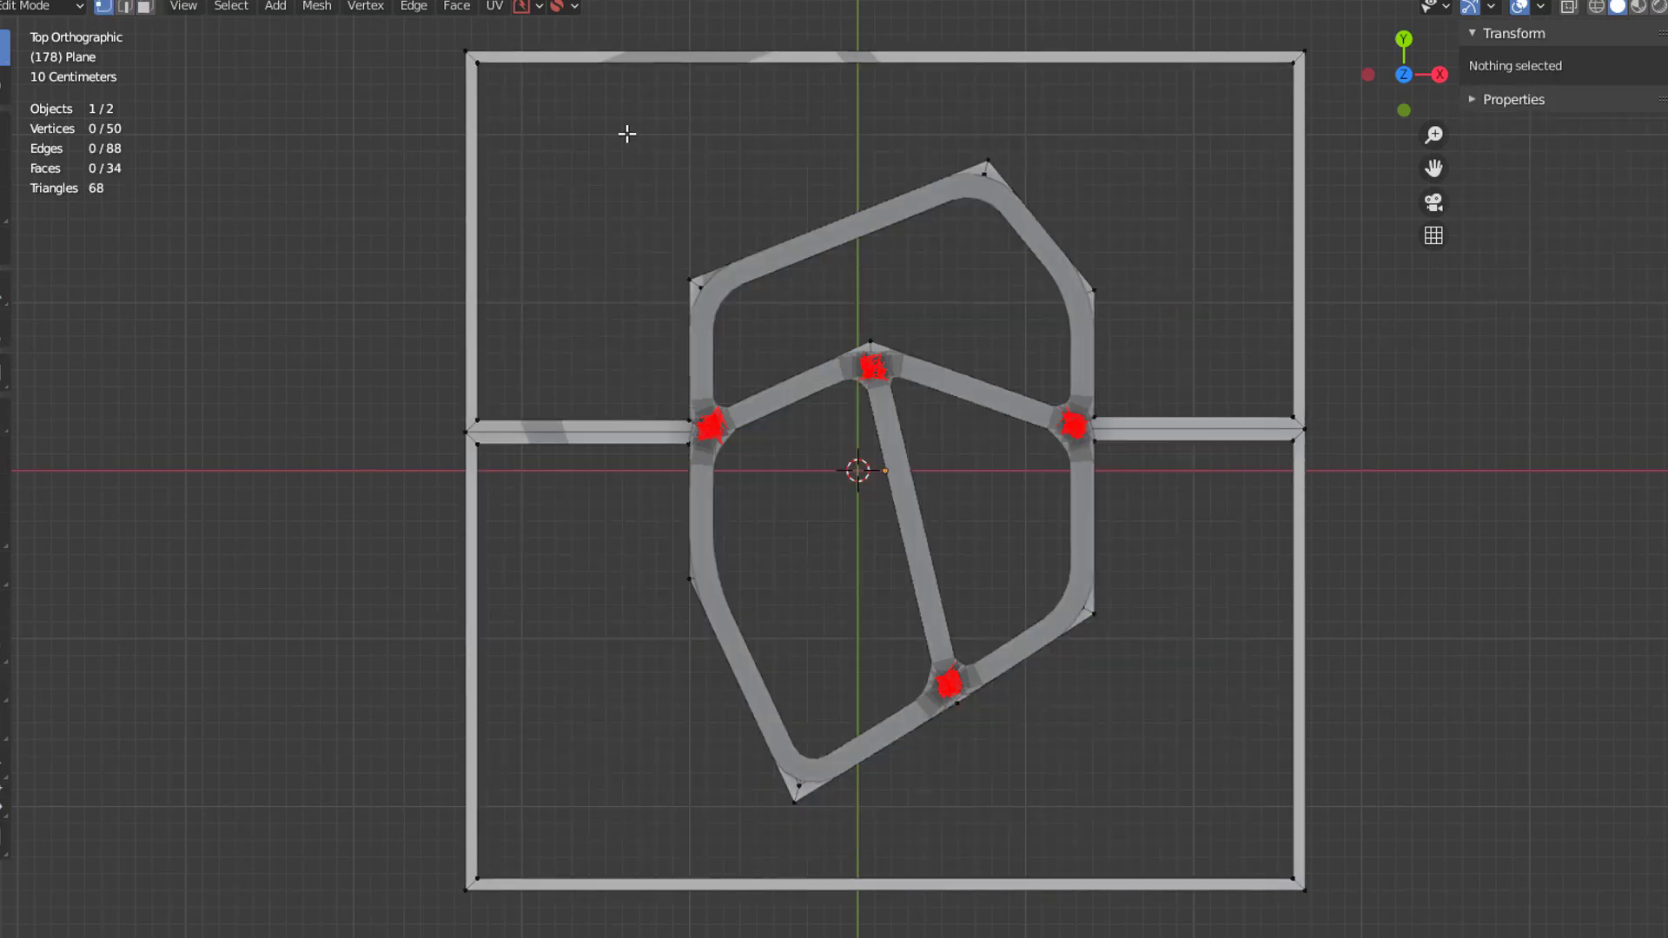
left_click_drag(422, 35, 521, 904)
left_click_drag(1265, 19, 1325, 908)
key("x")
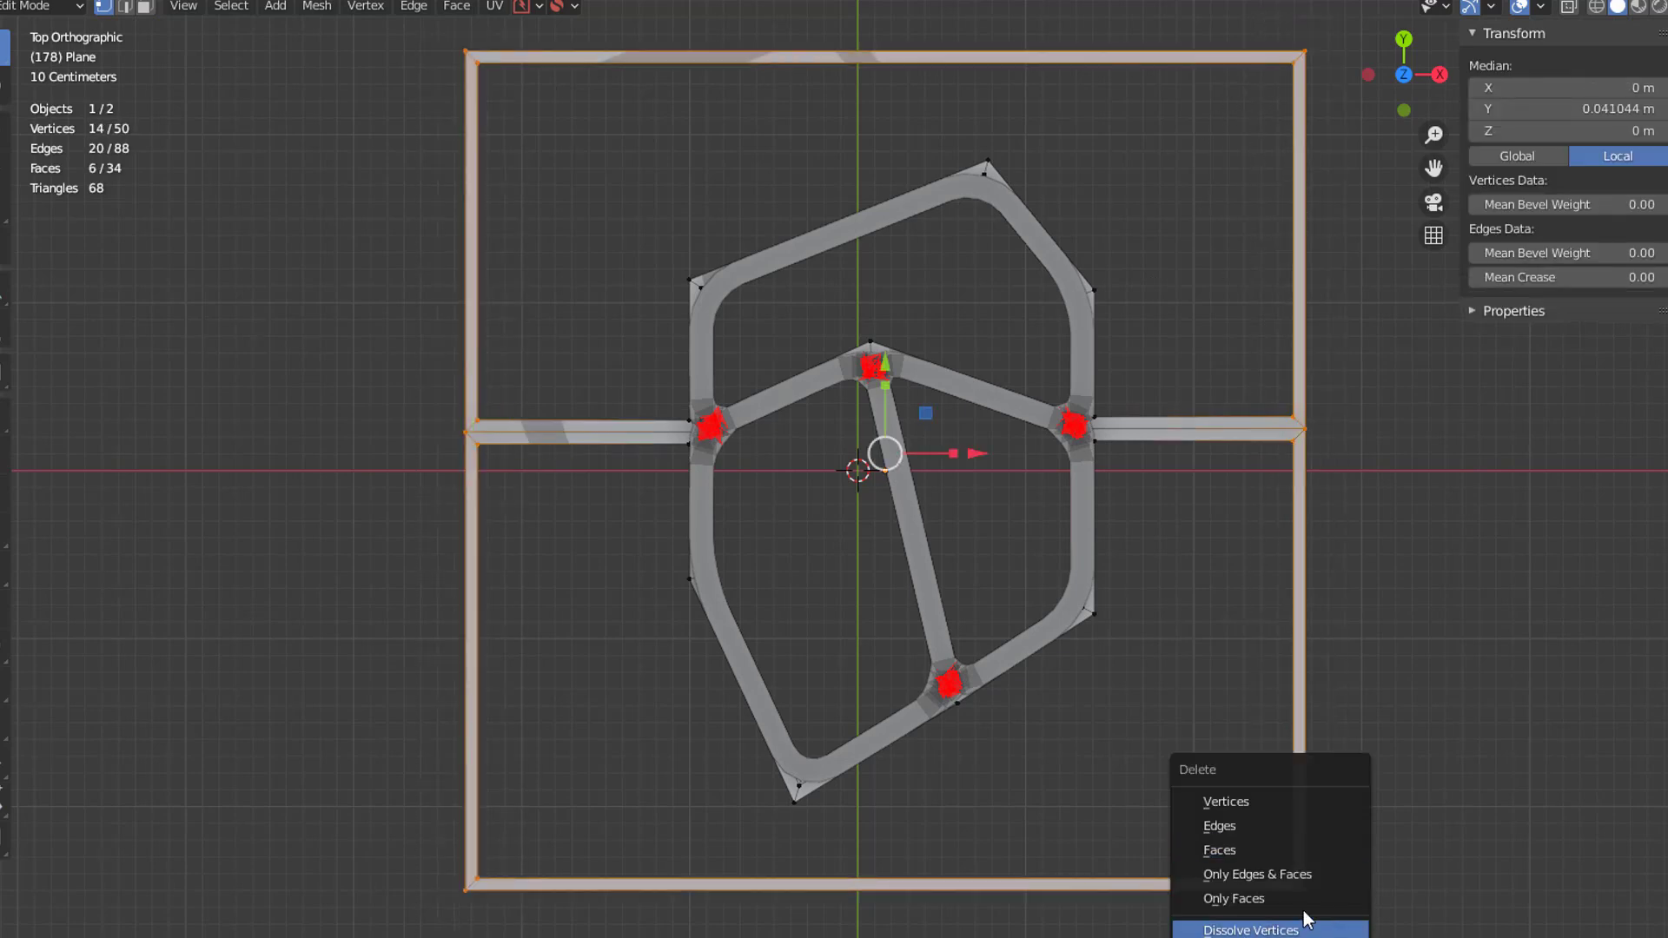
left_click(1286, 801)
- Merge the two outer vertices at the frame's right crossbar junction at their center
scroll(1055, 378, "up", 6)
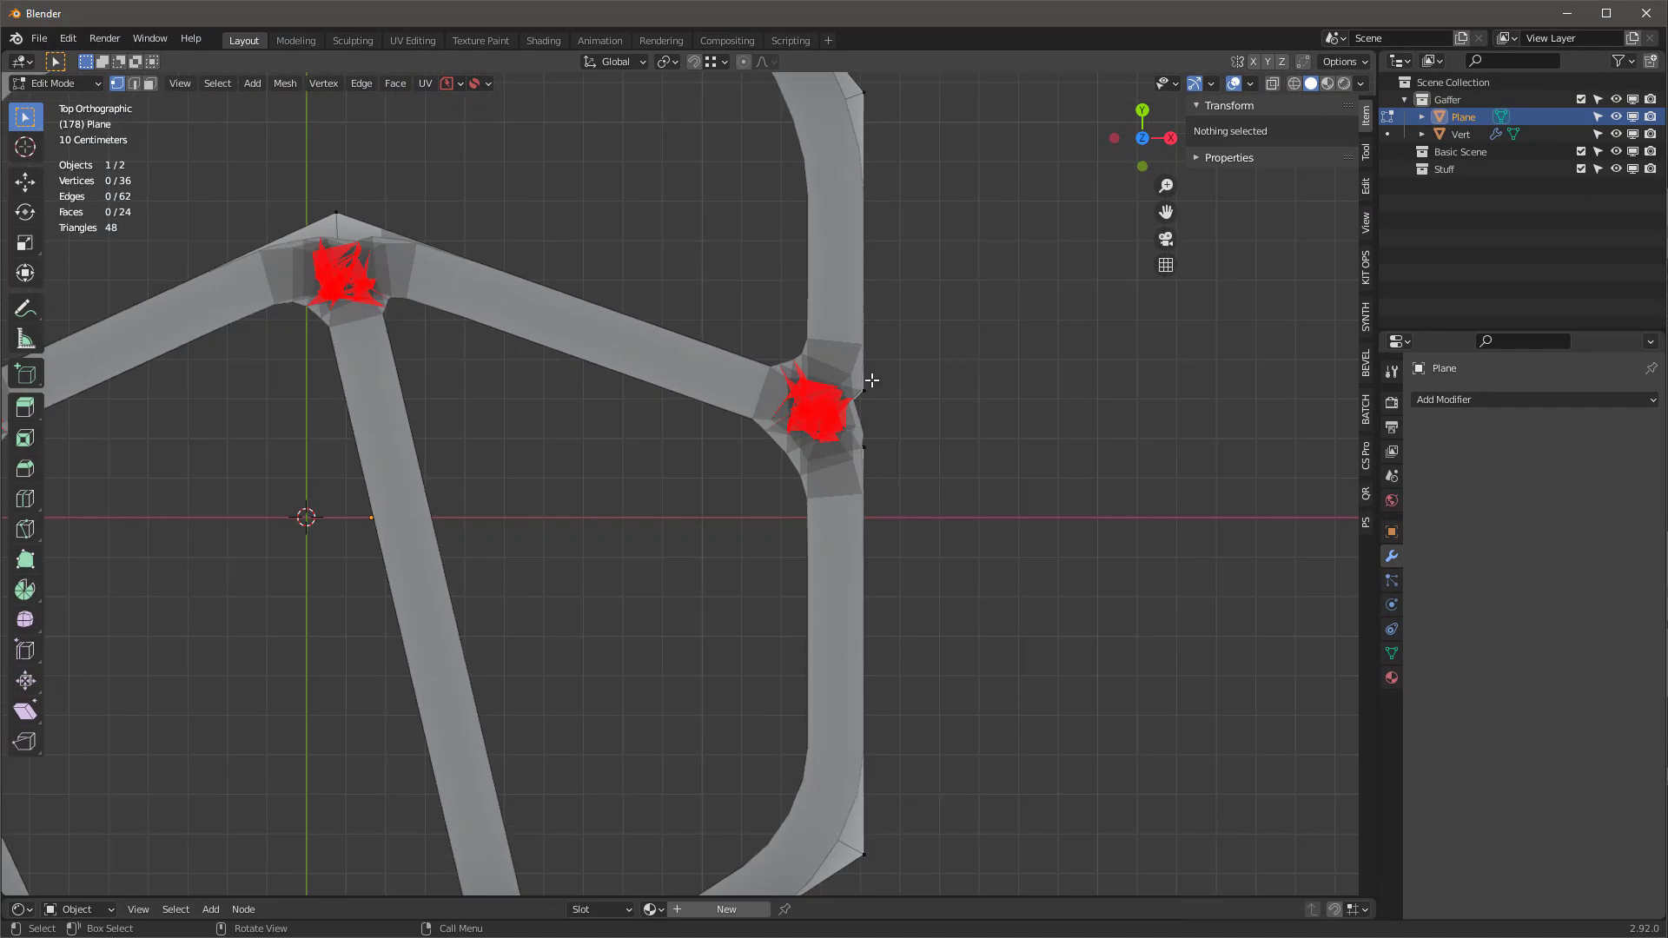
left_click_drag(859, 381, 887, 489)
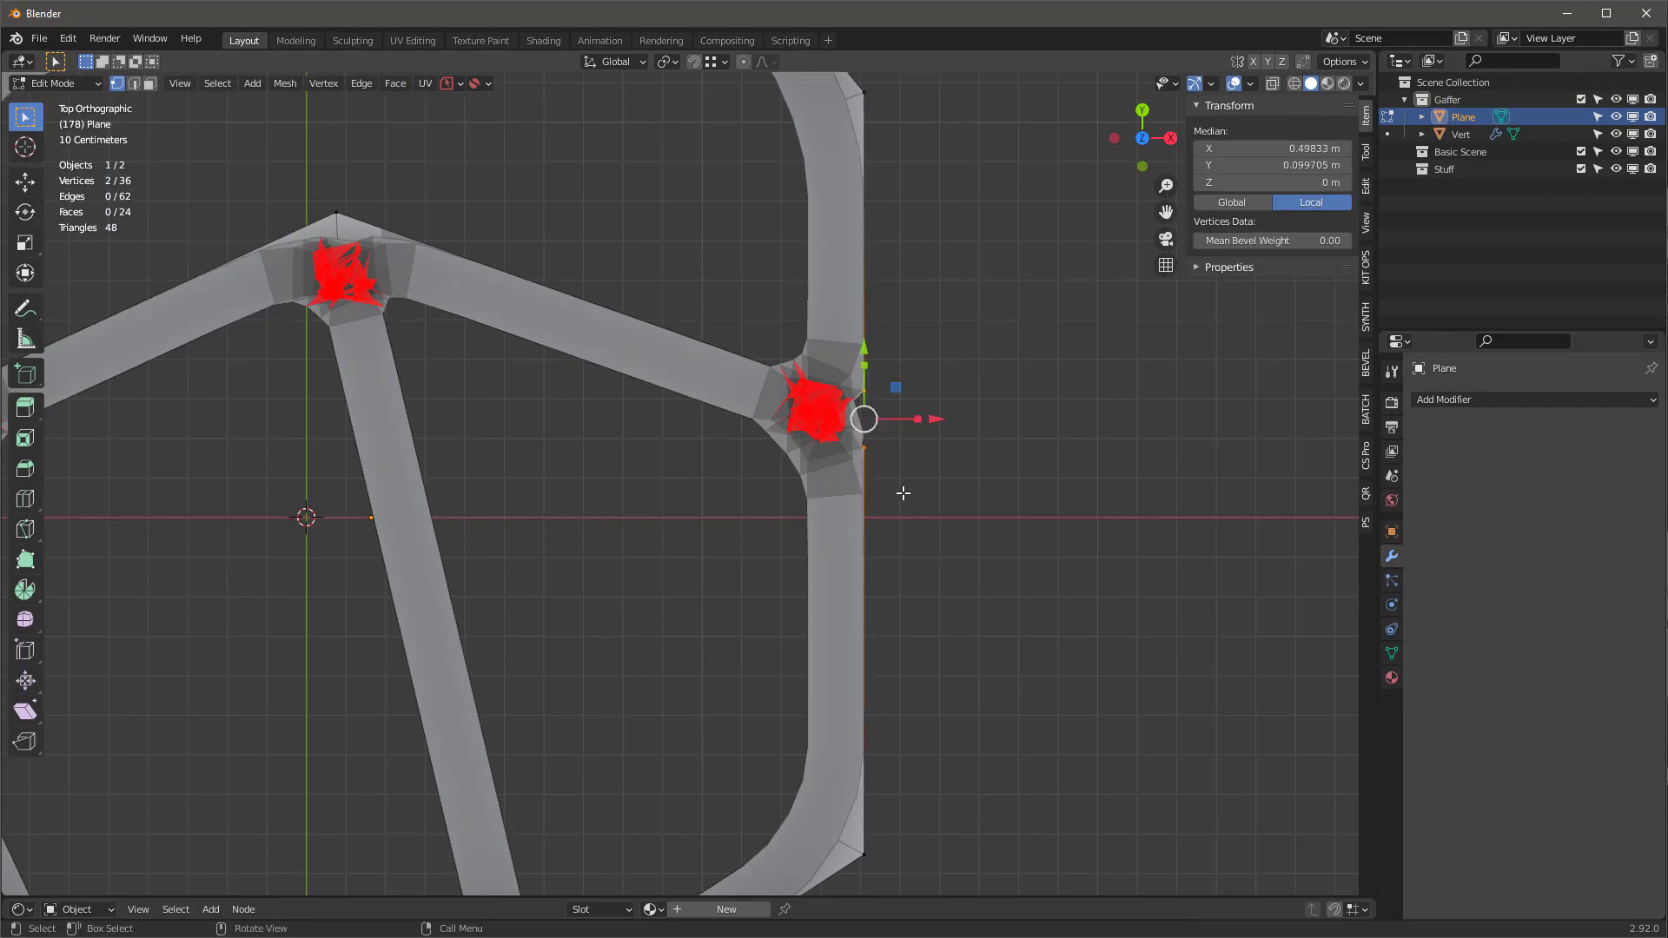
key("m")
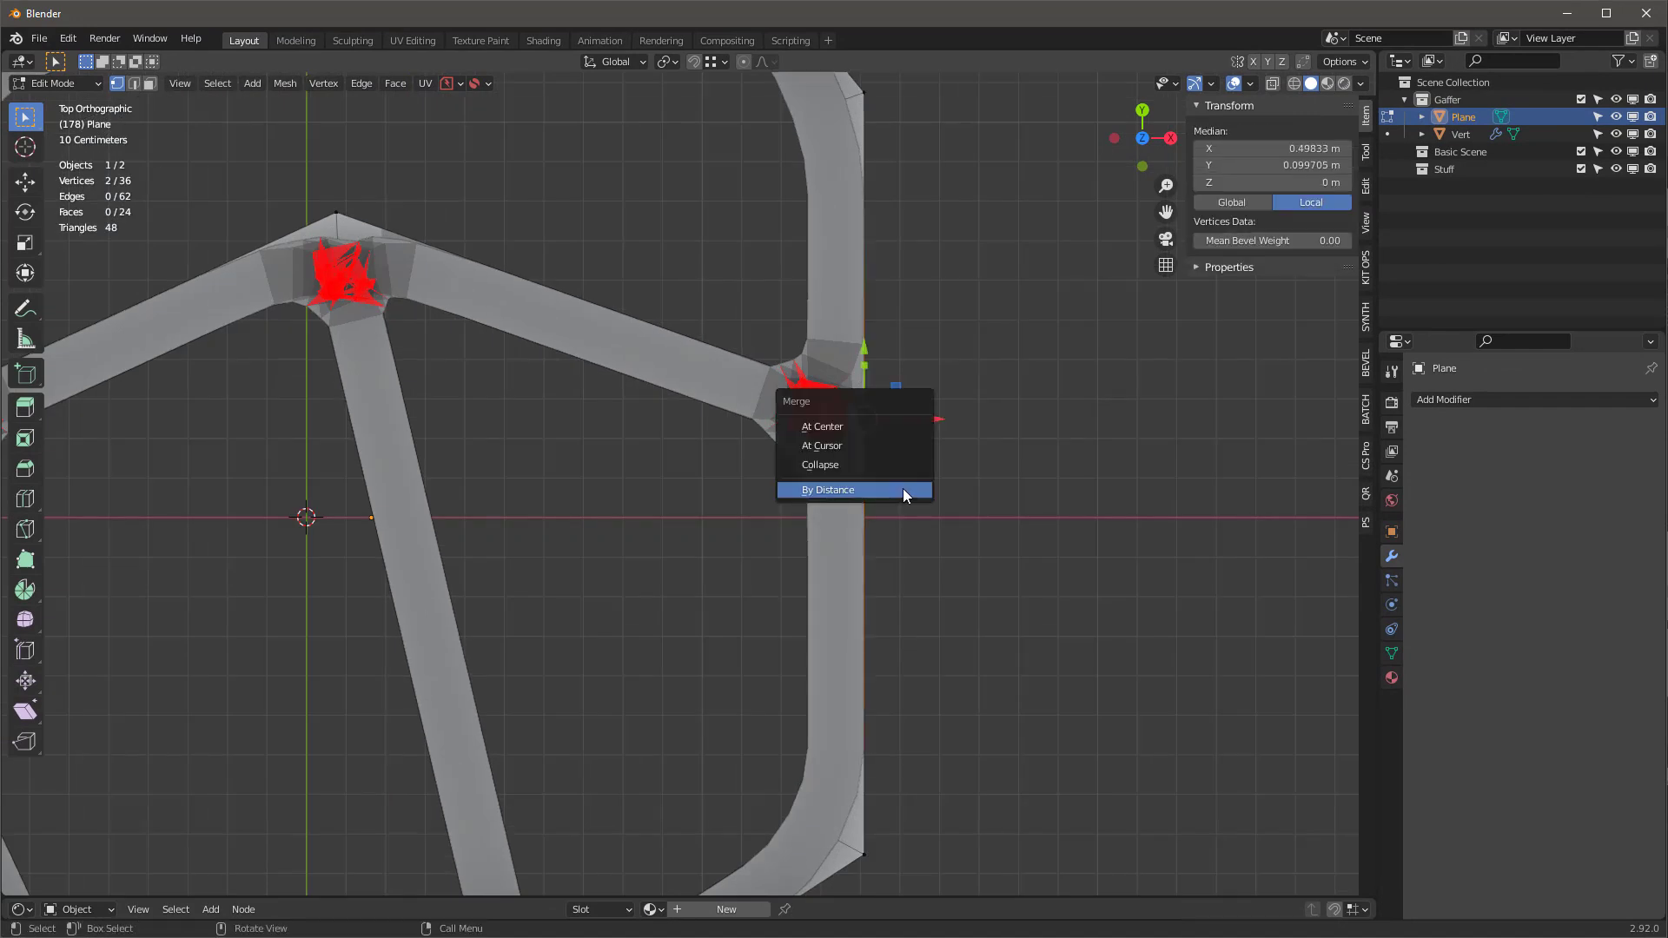
left_click(860, 426)
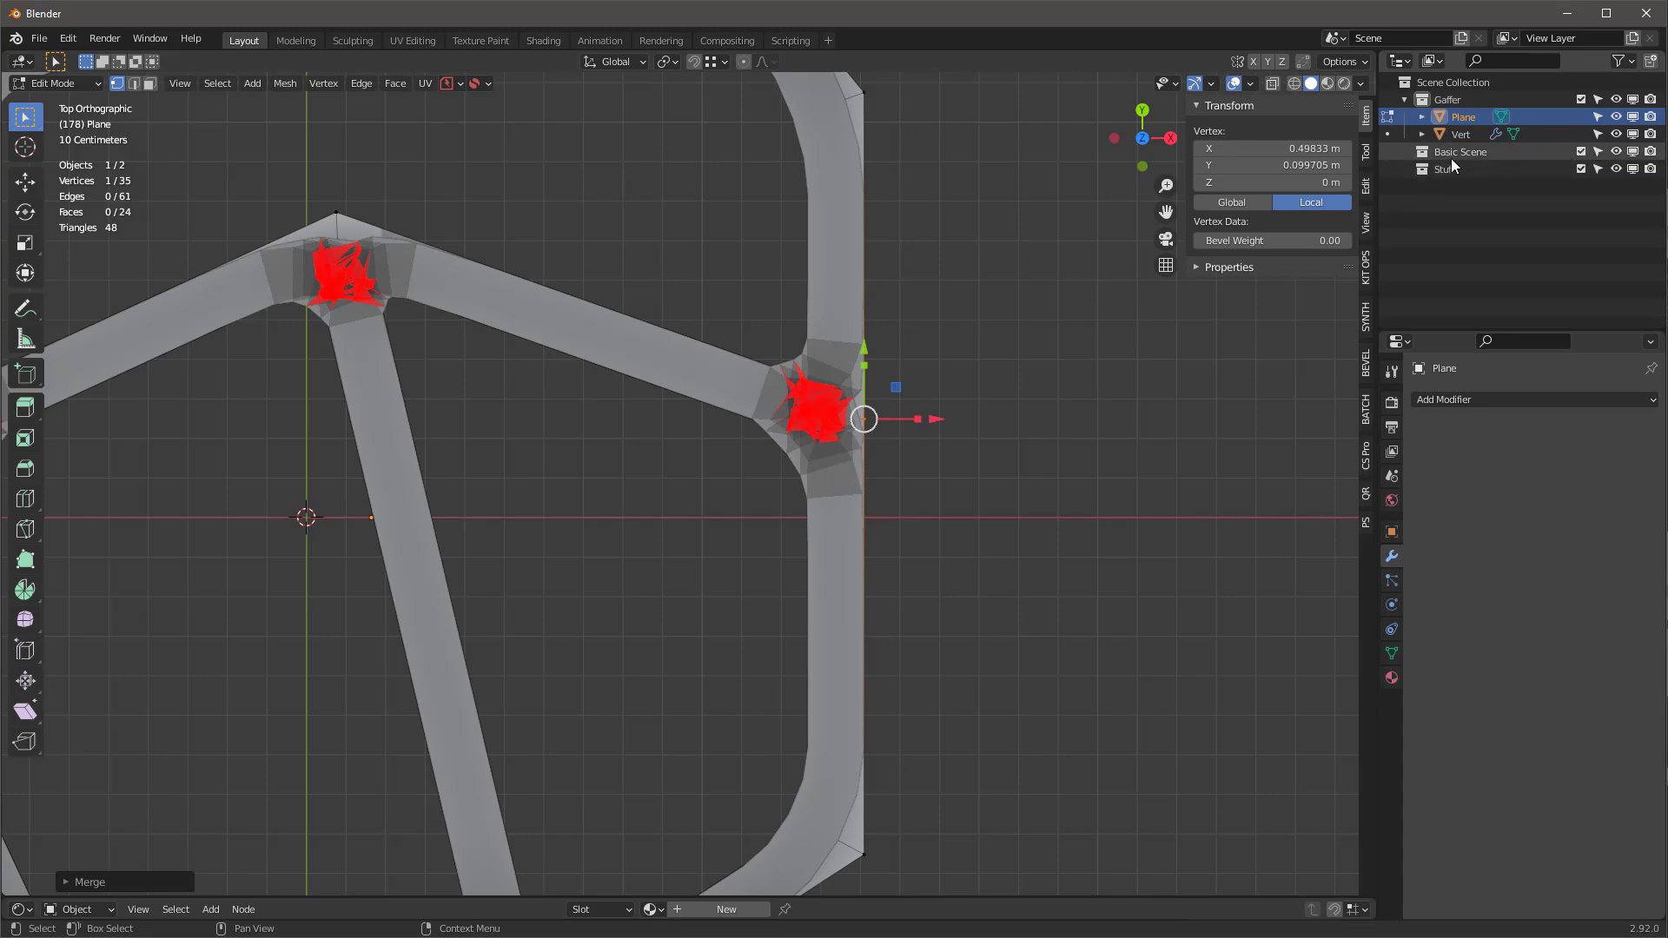
- Hide the Vert object and merge the two outer vertices at the left crossbar junction at their center
left_click(1615, 134)
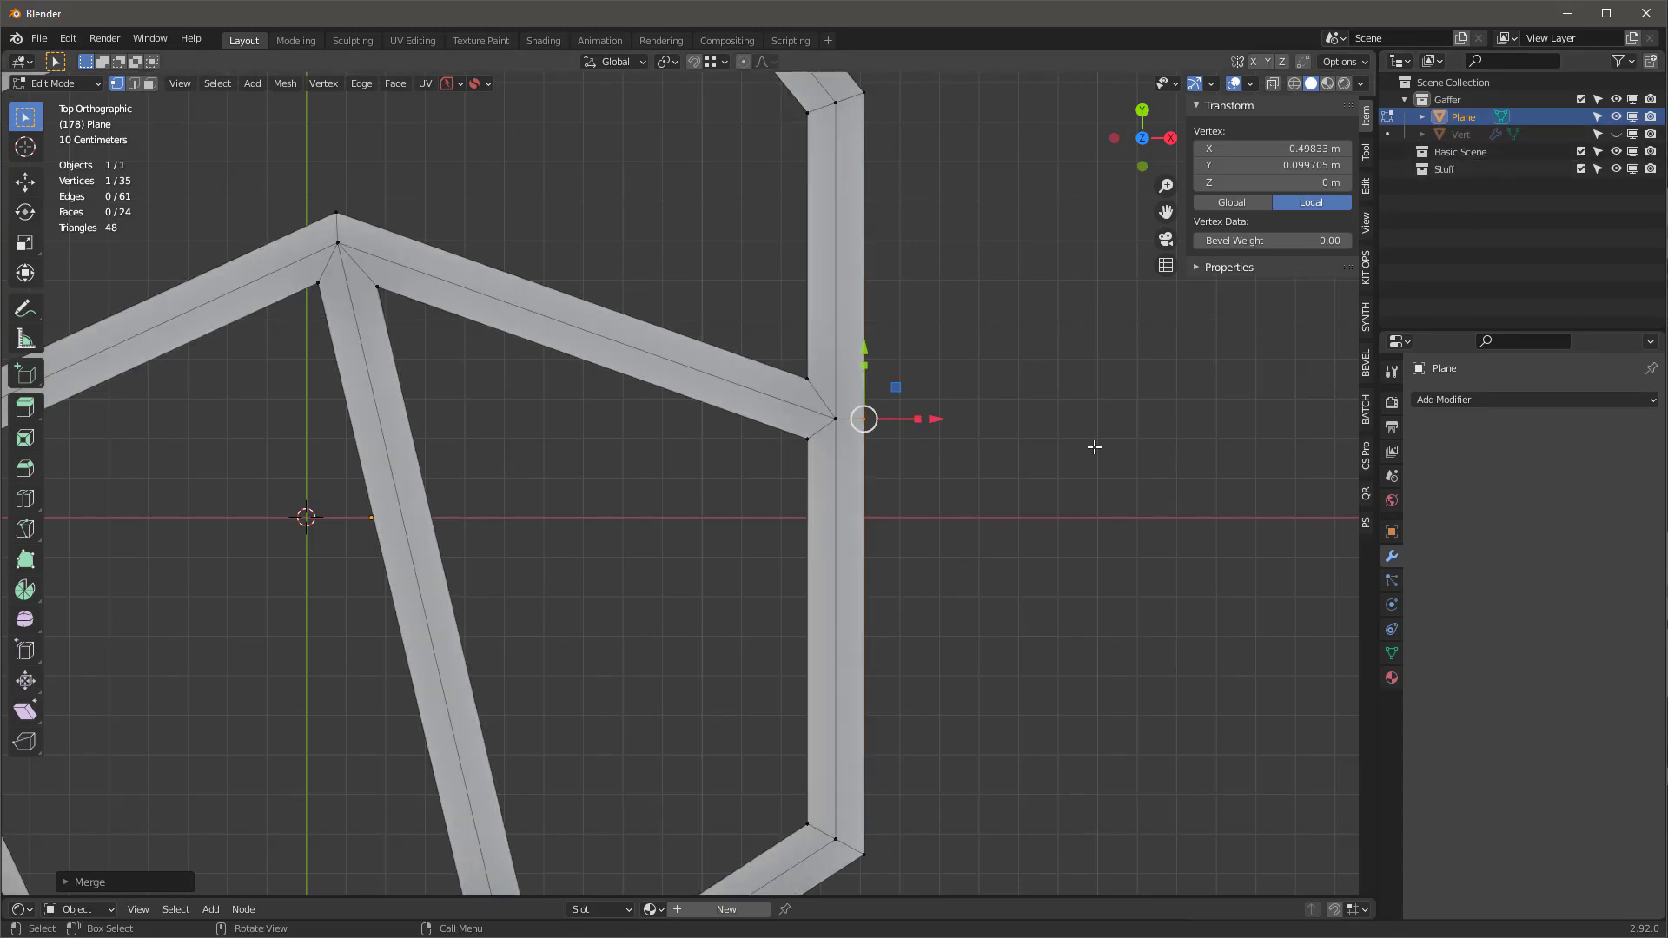
scroll(1129, 409, "down", 4)
left_click_drag(536, 384, 551, 440)
key("m")
left_click(552, 440)
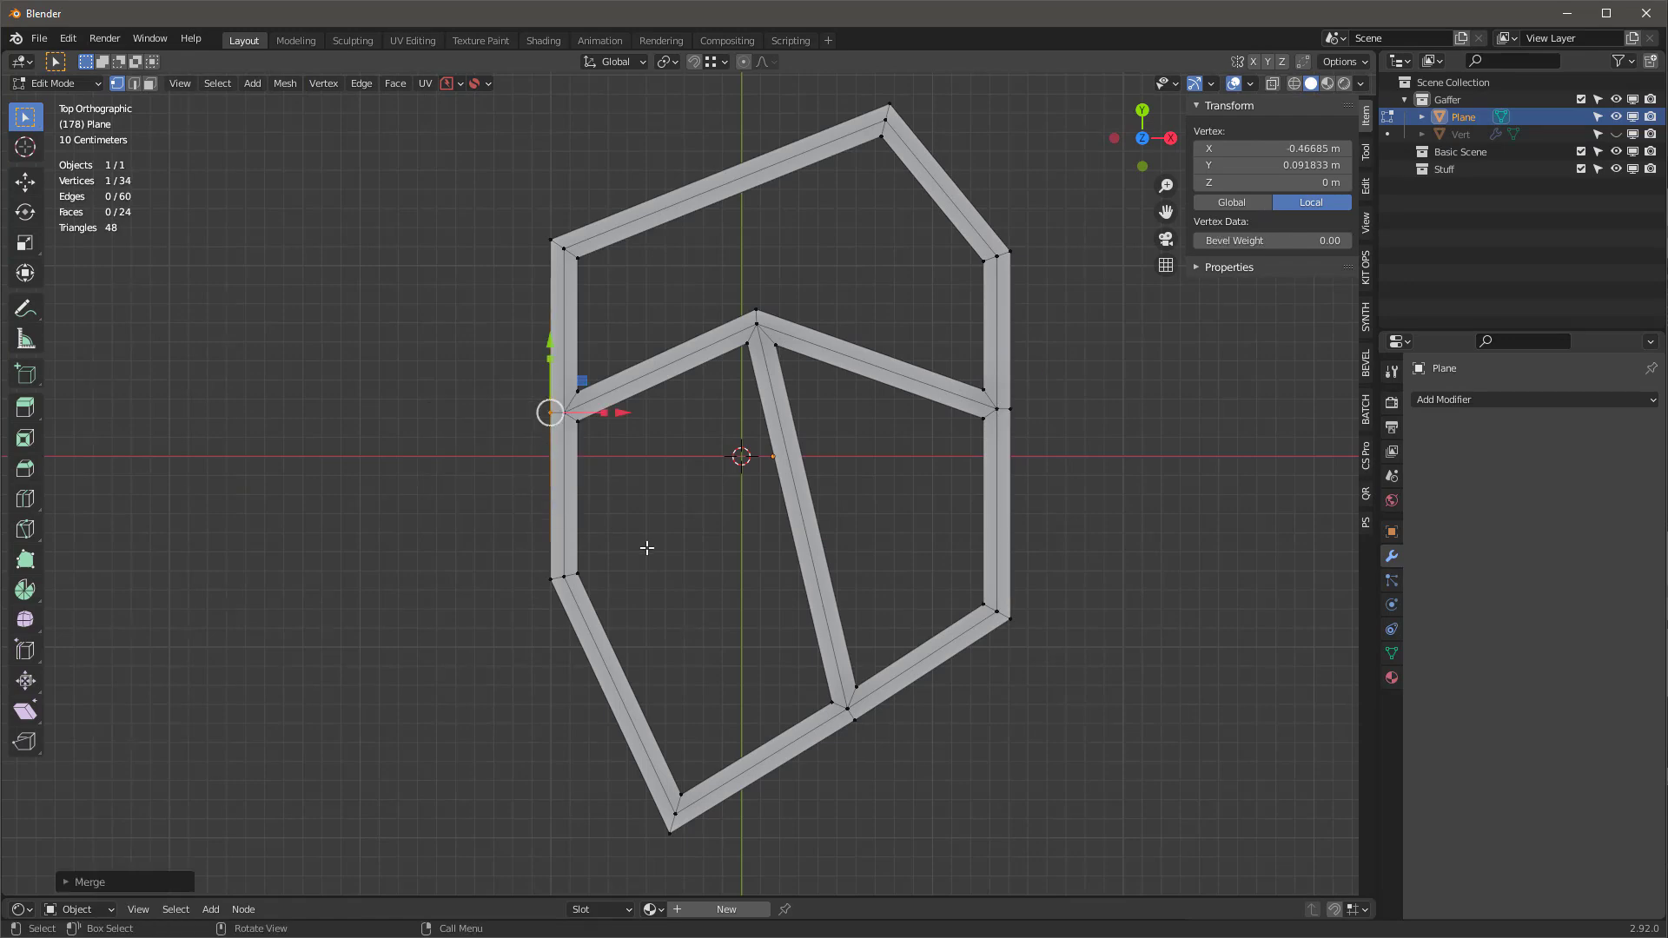
scroll(839, 603, "up", 2)
scroll(839, 604, "down", 2)
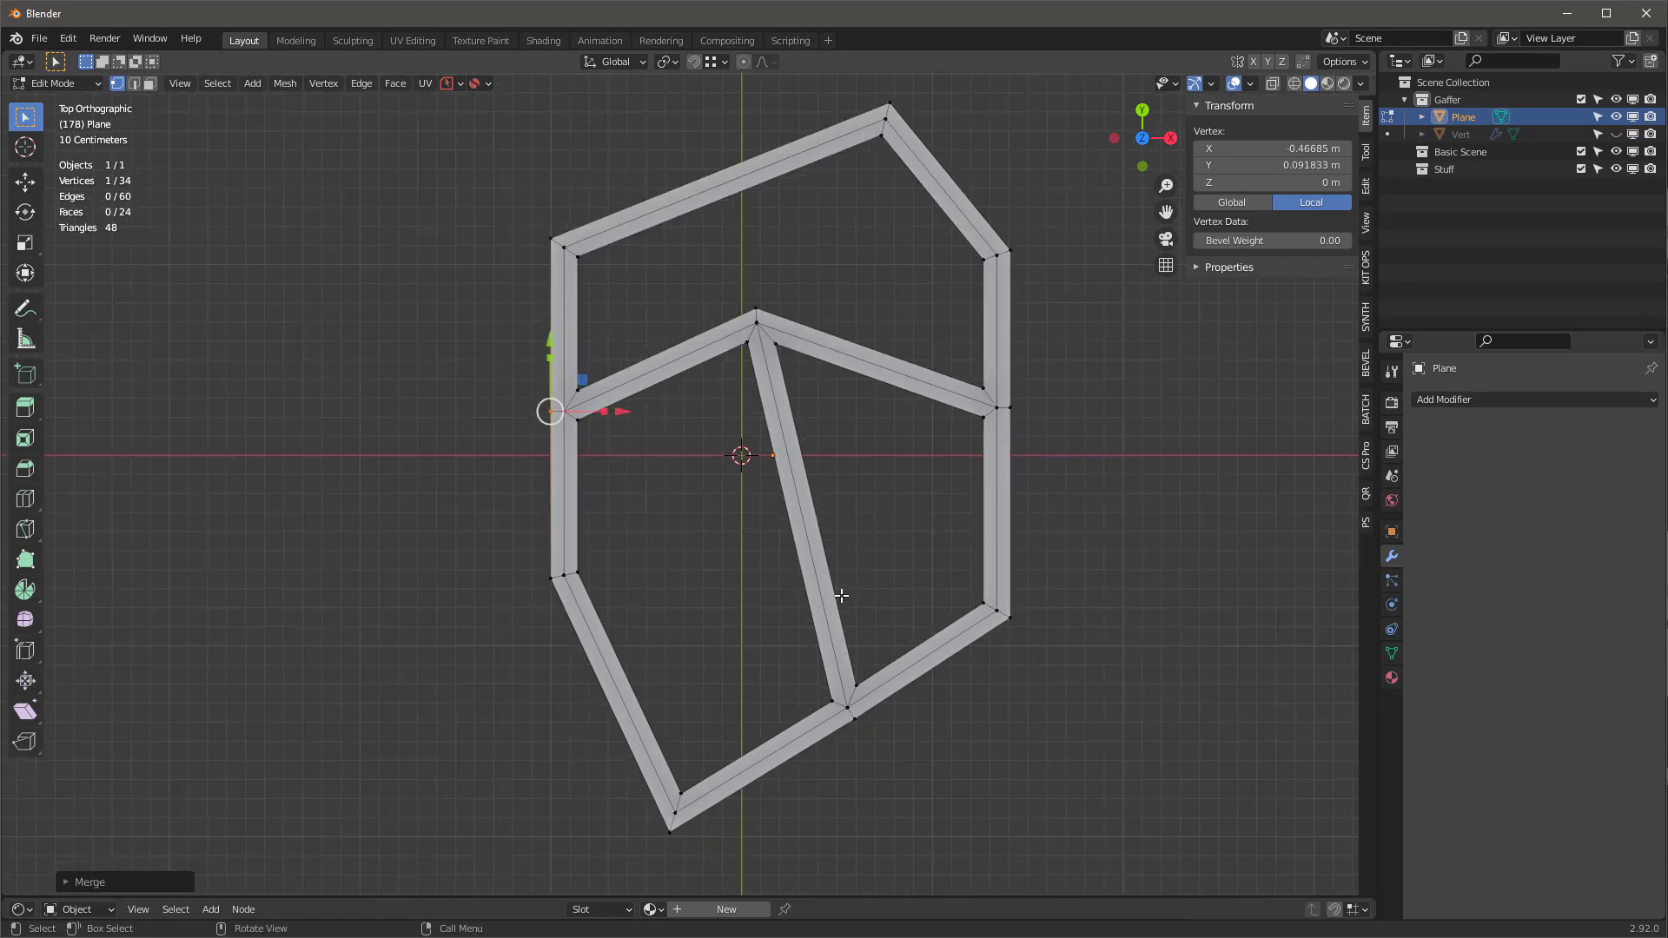
- Apply Limited Dissolve to all geometry of the flat frame
key("a")
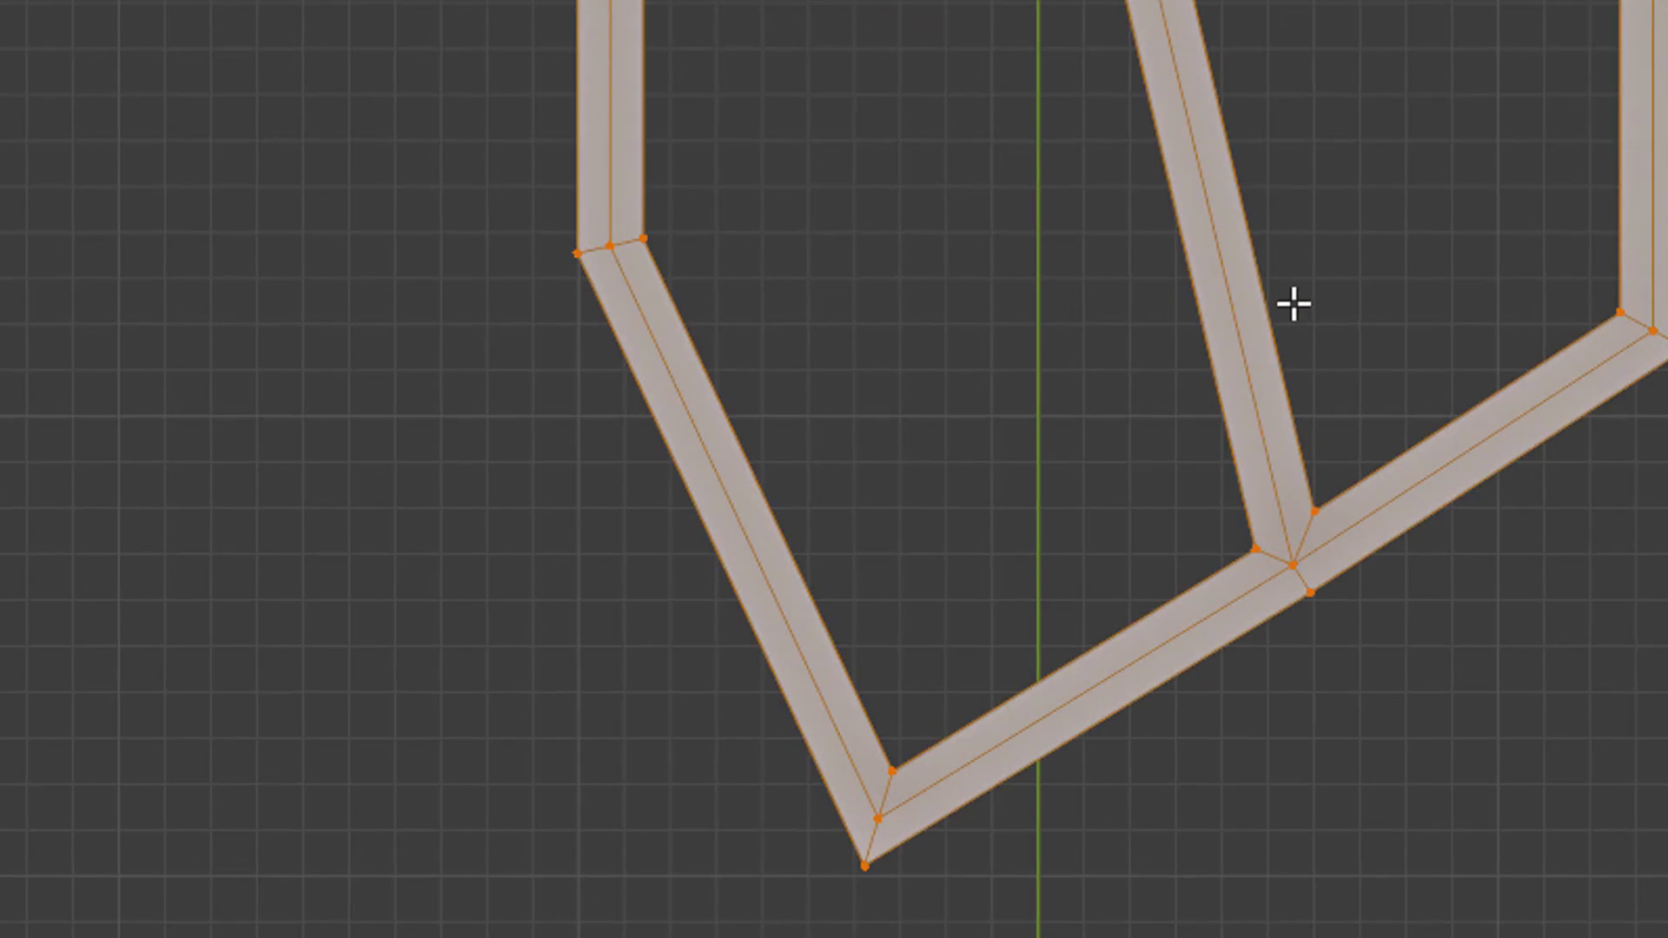
key("x")
left_click(1139, 695)
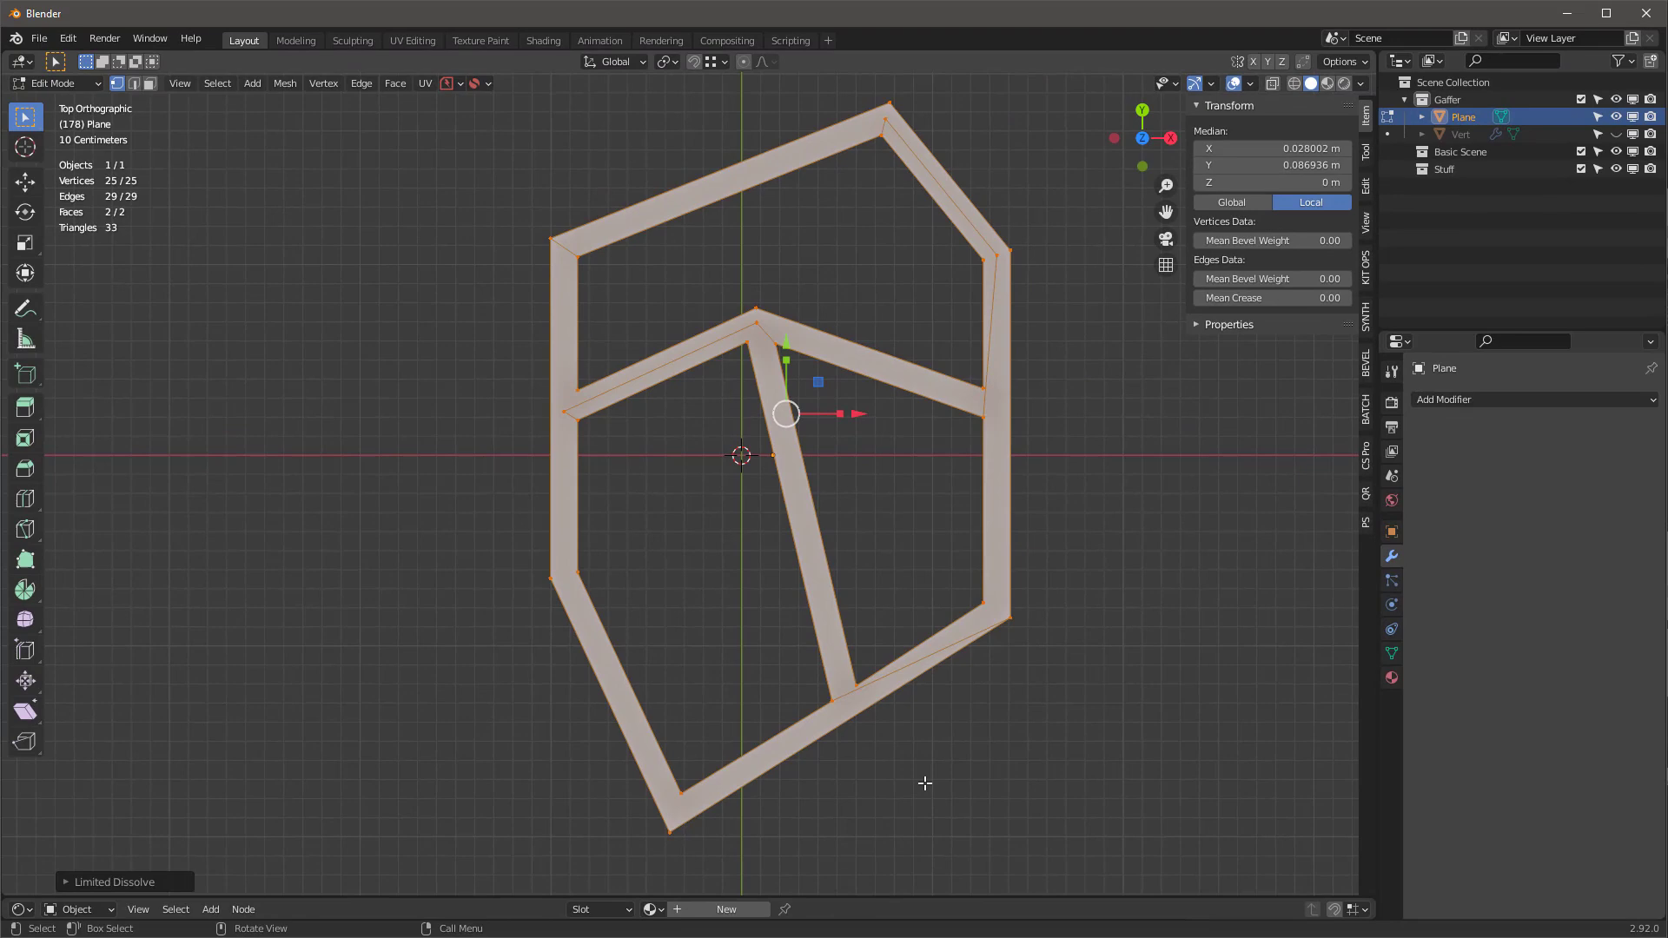
- Knife crosswise cuts through the flat frame's outer bars, crossbars and central strut to separate its corners and junctions
key("k")
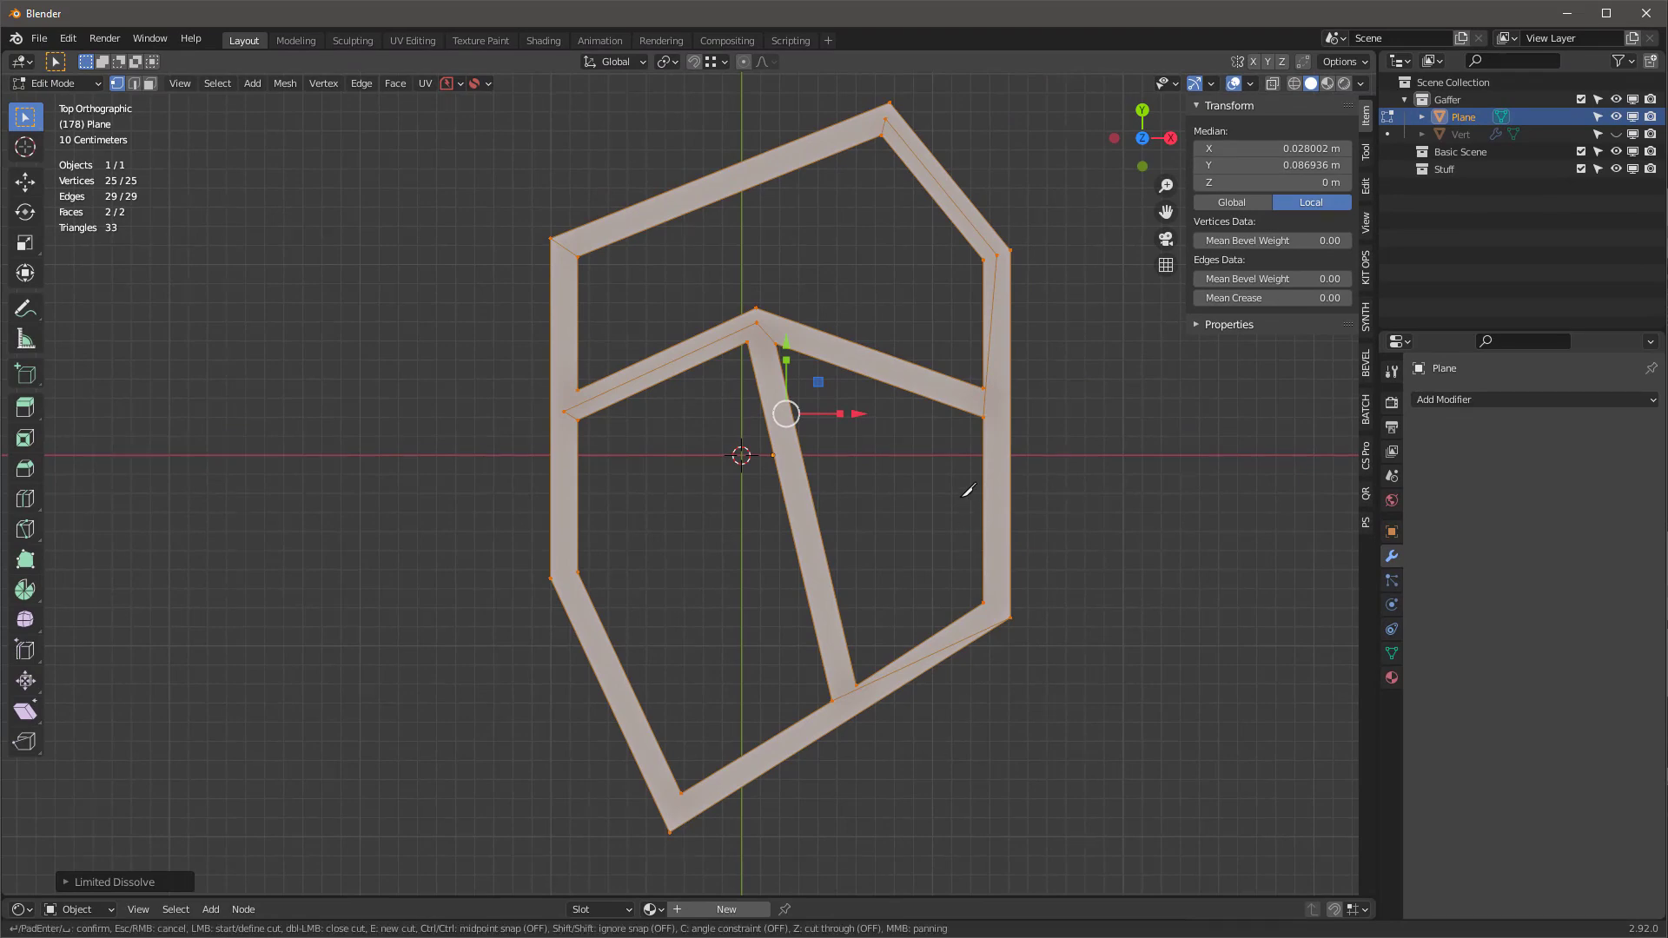
left_click(961, 498)
left_click(1105, 499)
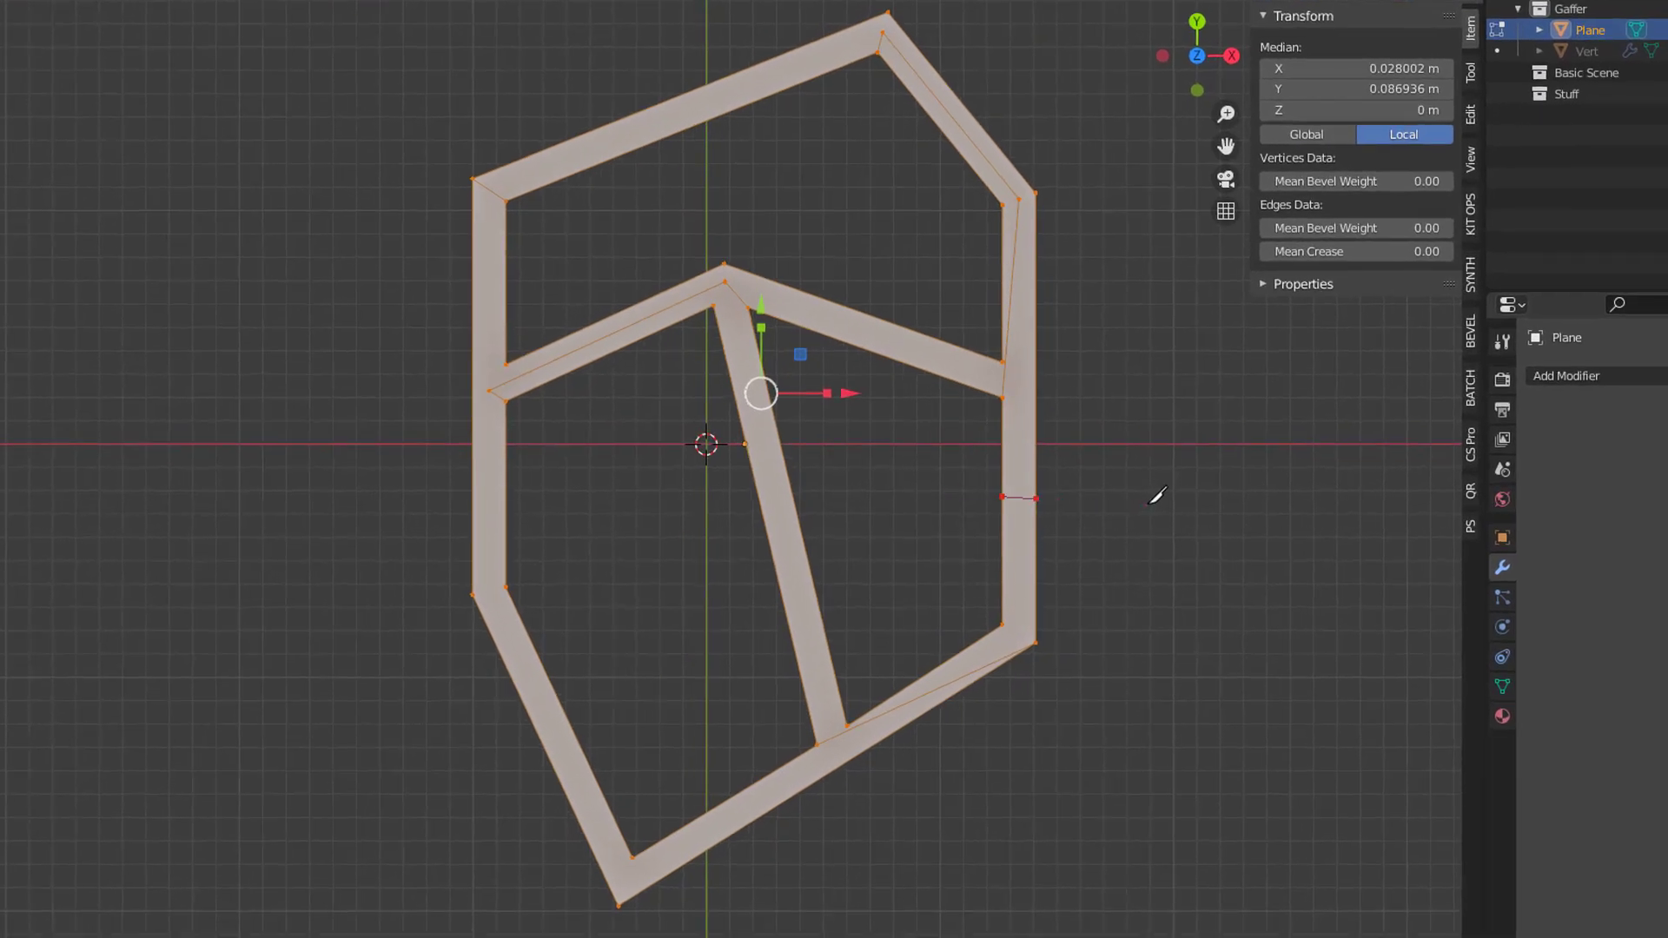
left_click(1145, 505)
left_click(1071, 295)
left_click(858, 231)
left_click(994, 64)
left_click(658, 60)
left_click(716, 158)
left_click(596, 275)
left_click(886, 285)
left_click(867, 402)
left_click(869, 484)
key("Return")
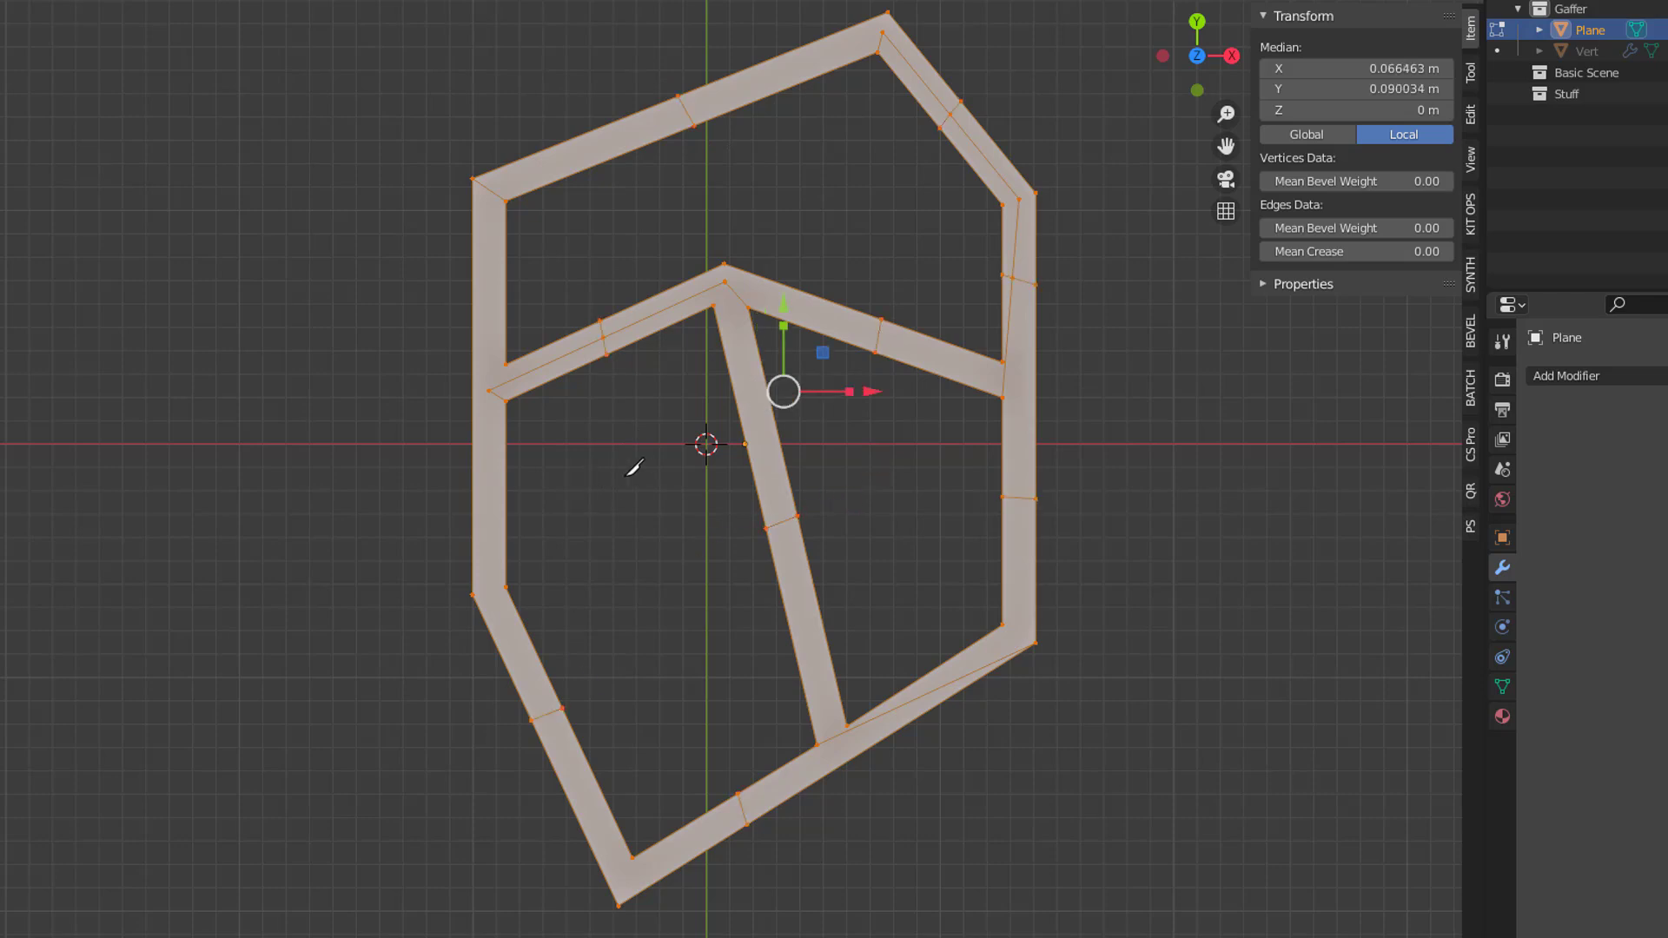
- Select the faces along the frame's upper-left edges and left junction and dissolve them into one face
key("2")
left_click(647, 129)
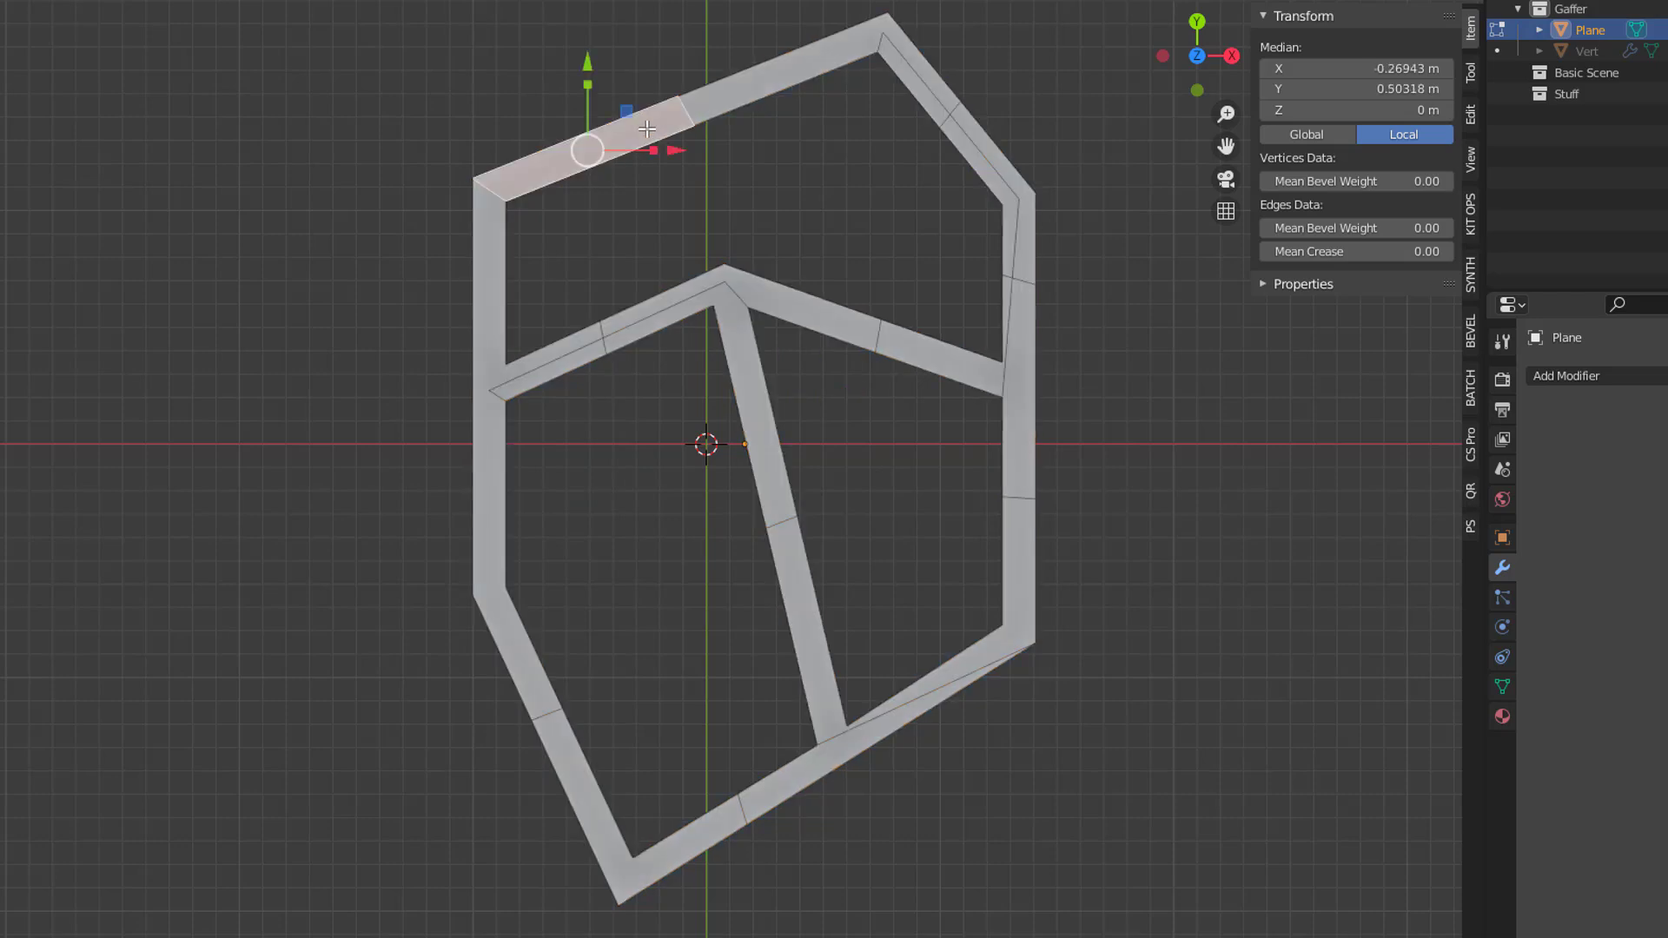
left_click(741, 97, "shift")
left_click(909, 72, "shift")
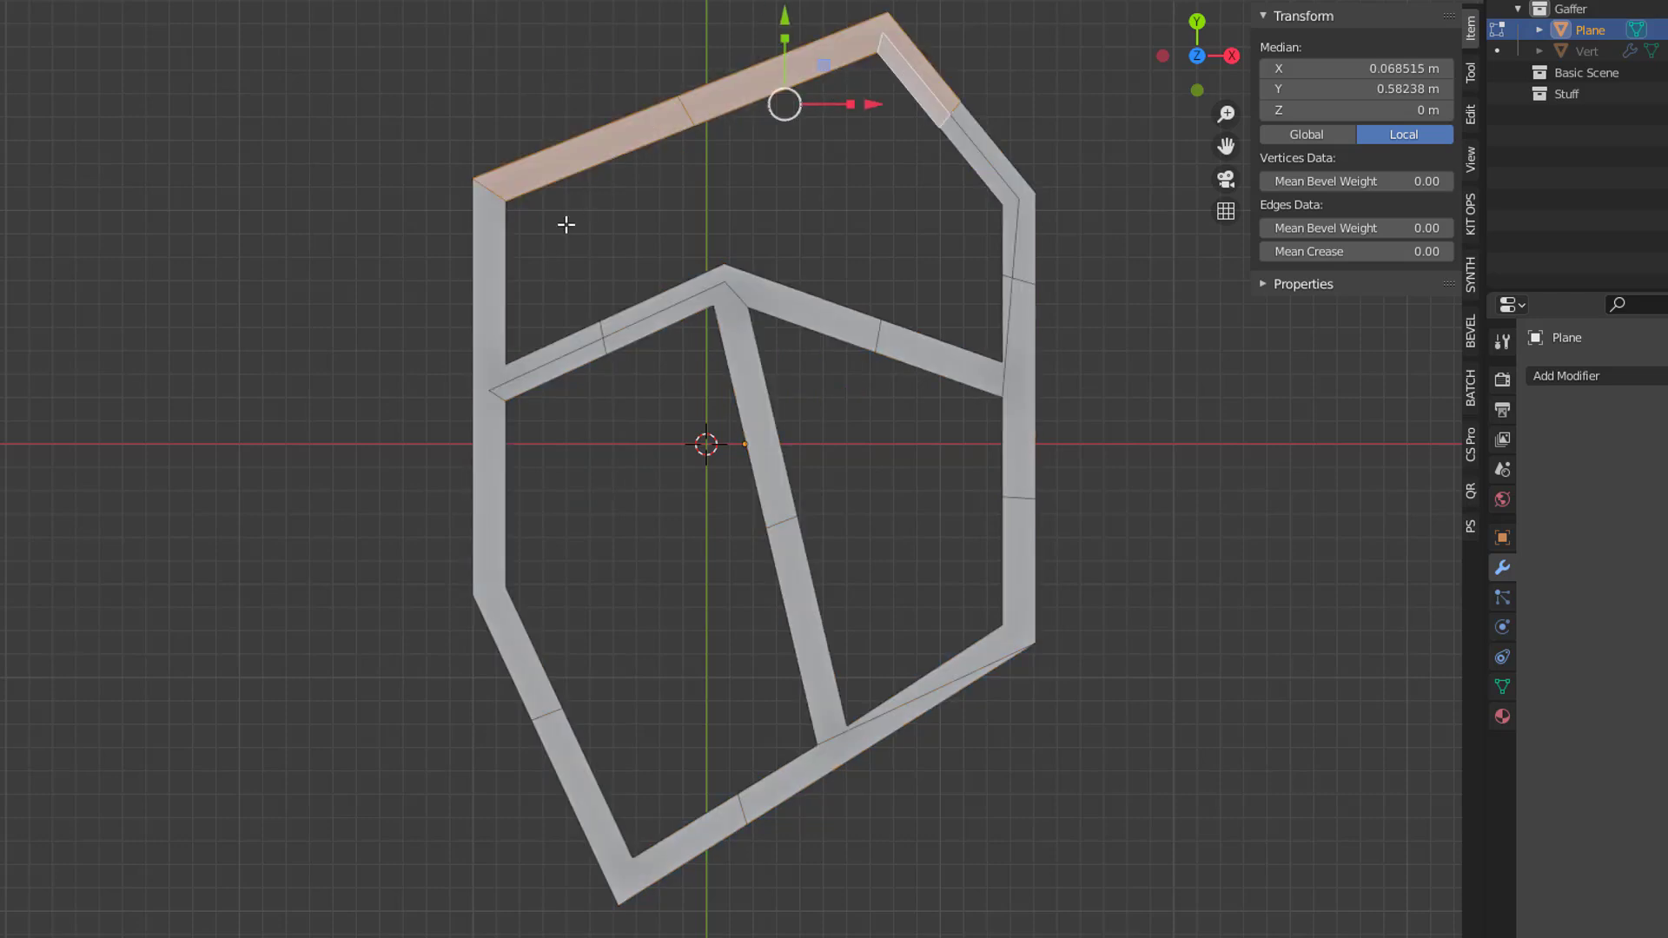
left_click(489, 295, "shift")
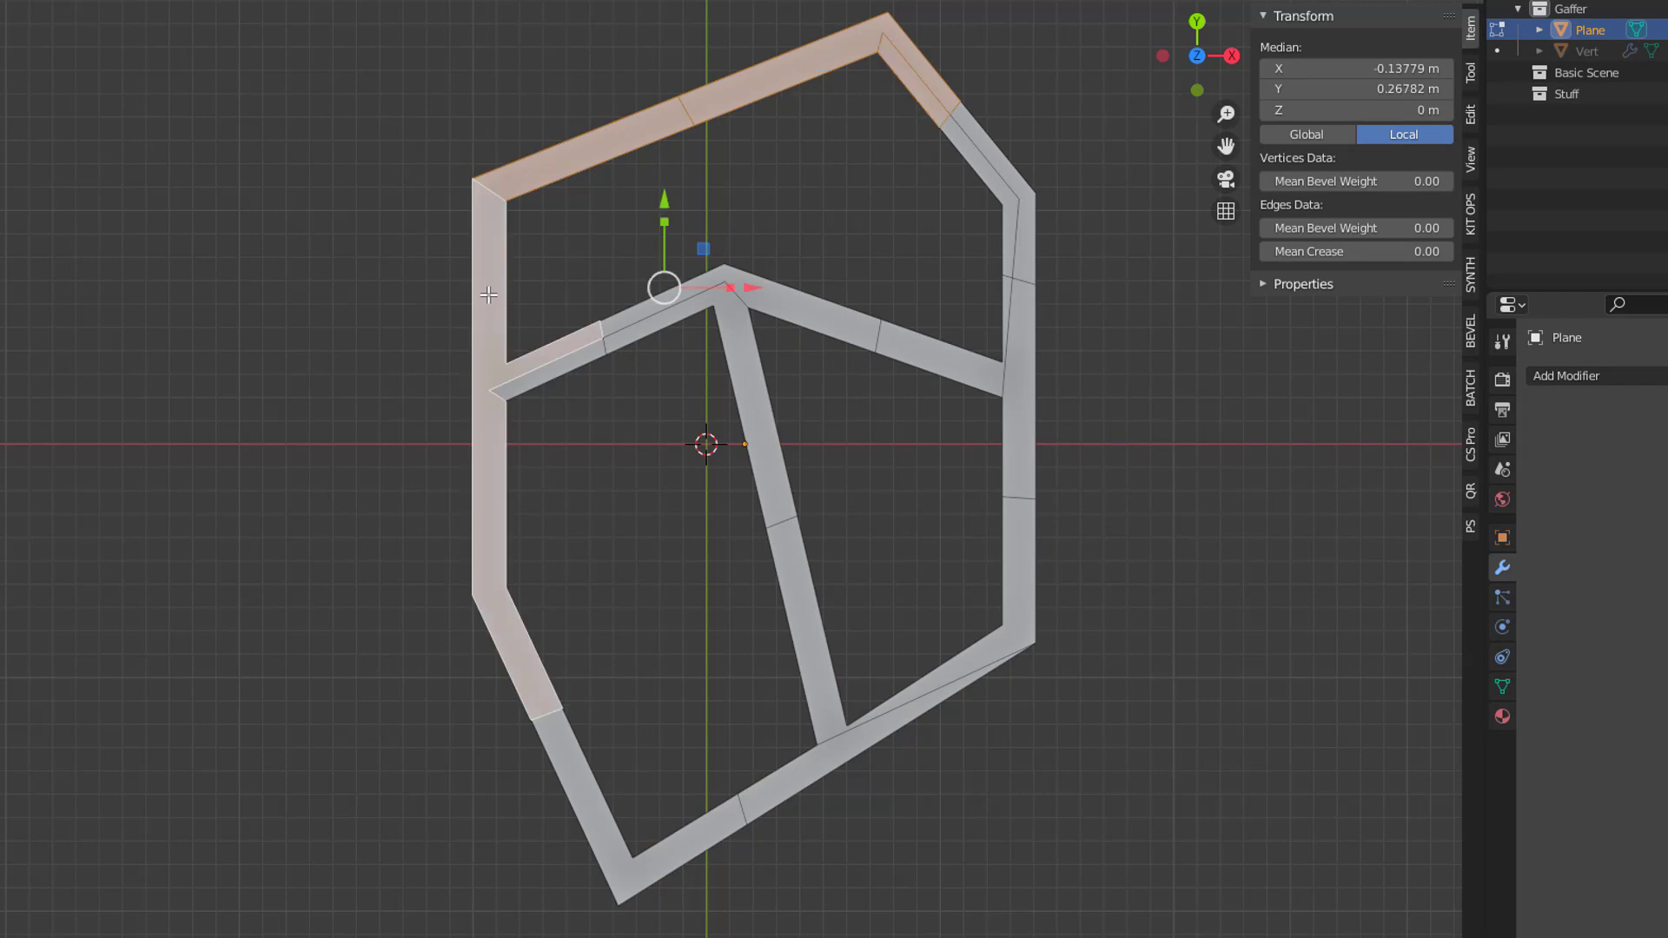
left_click(575, 362, "shift")
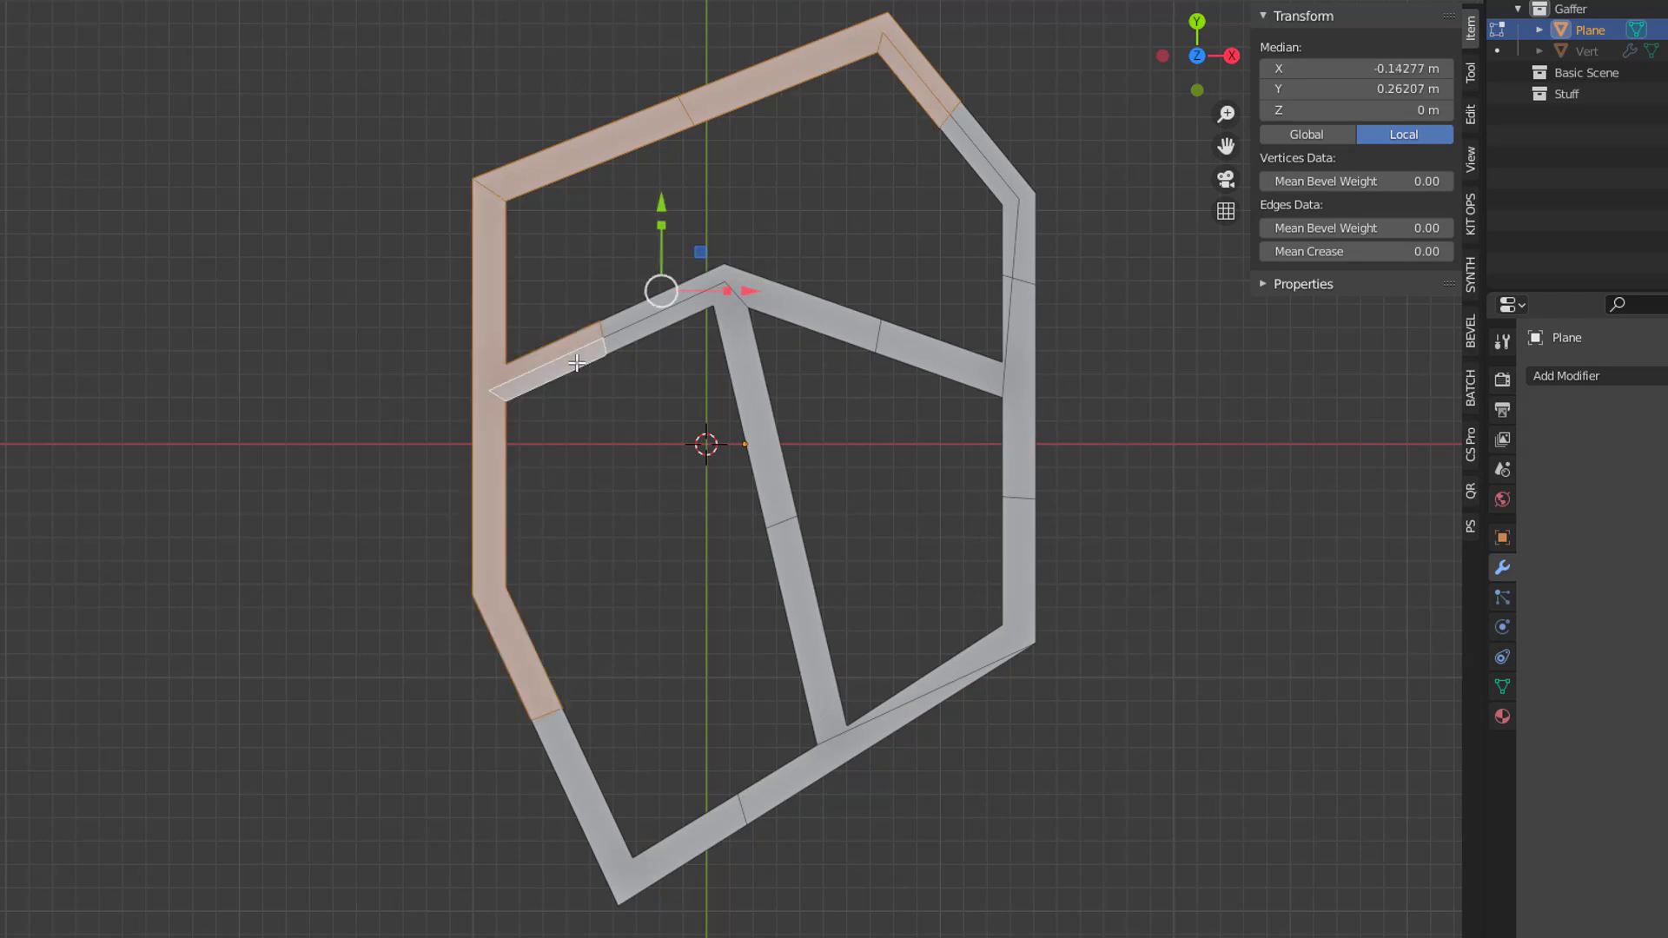
left_click(576, 365, "shift")
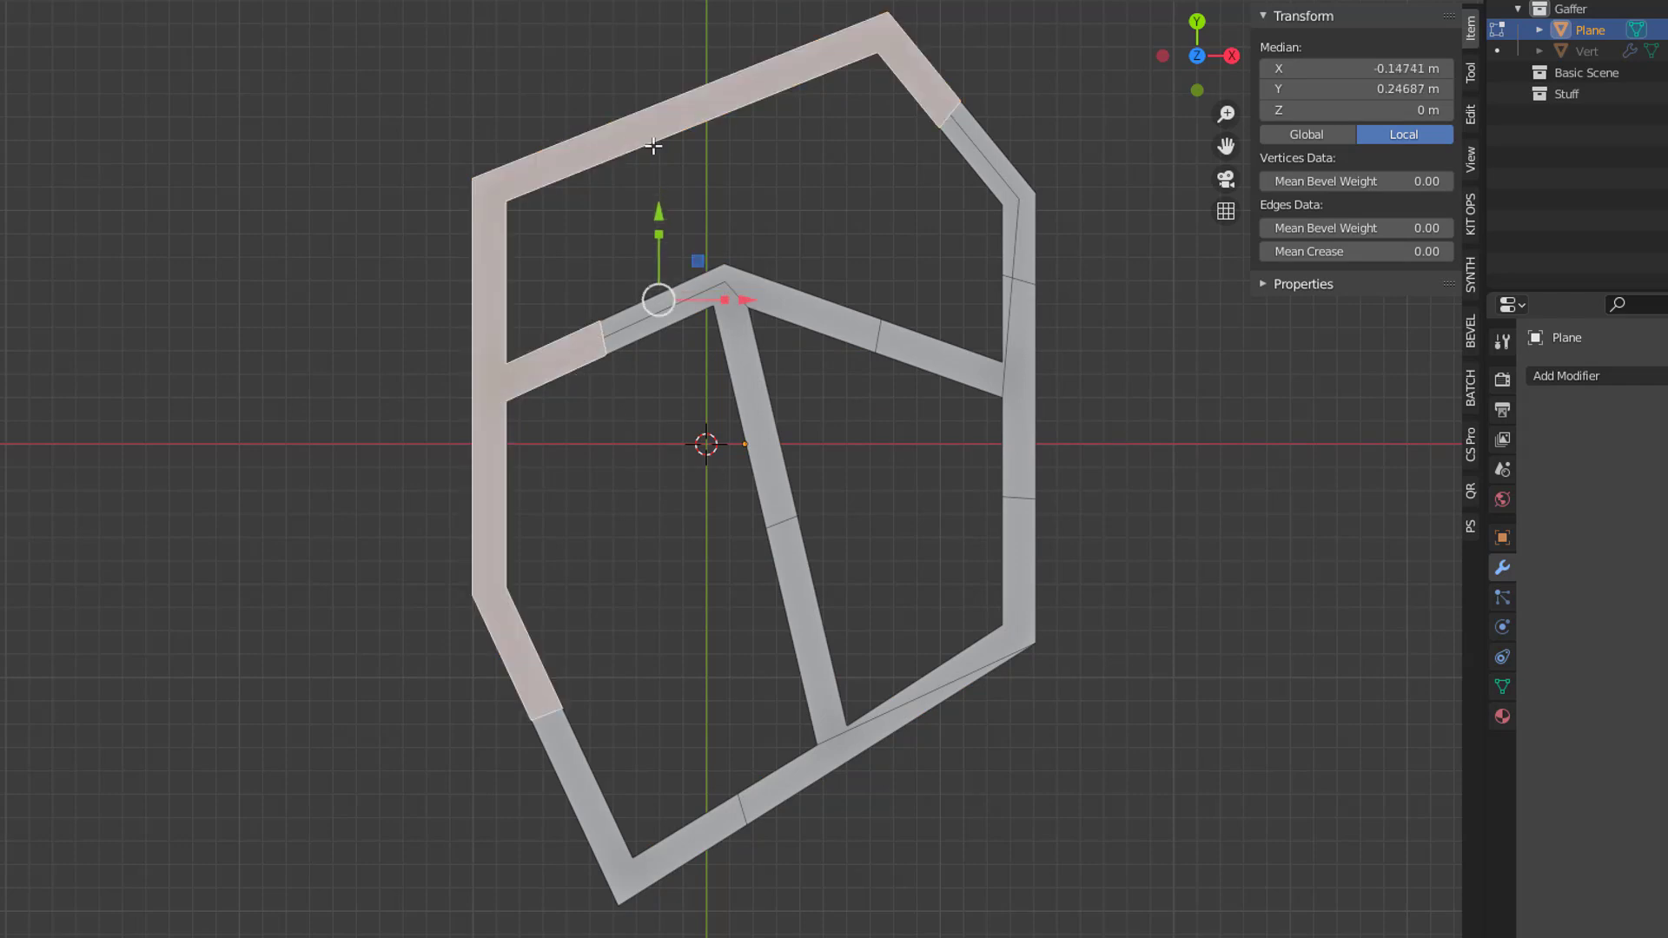
- Dissolve the faces along the frame's right side and lower junction into one face, and those around the central junction into another
left_click(964, 151)
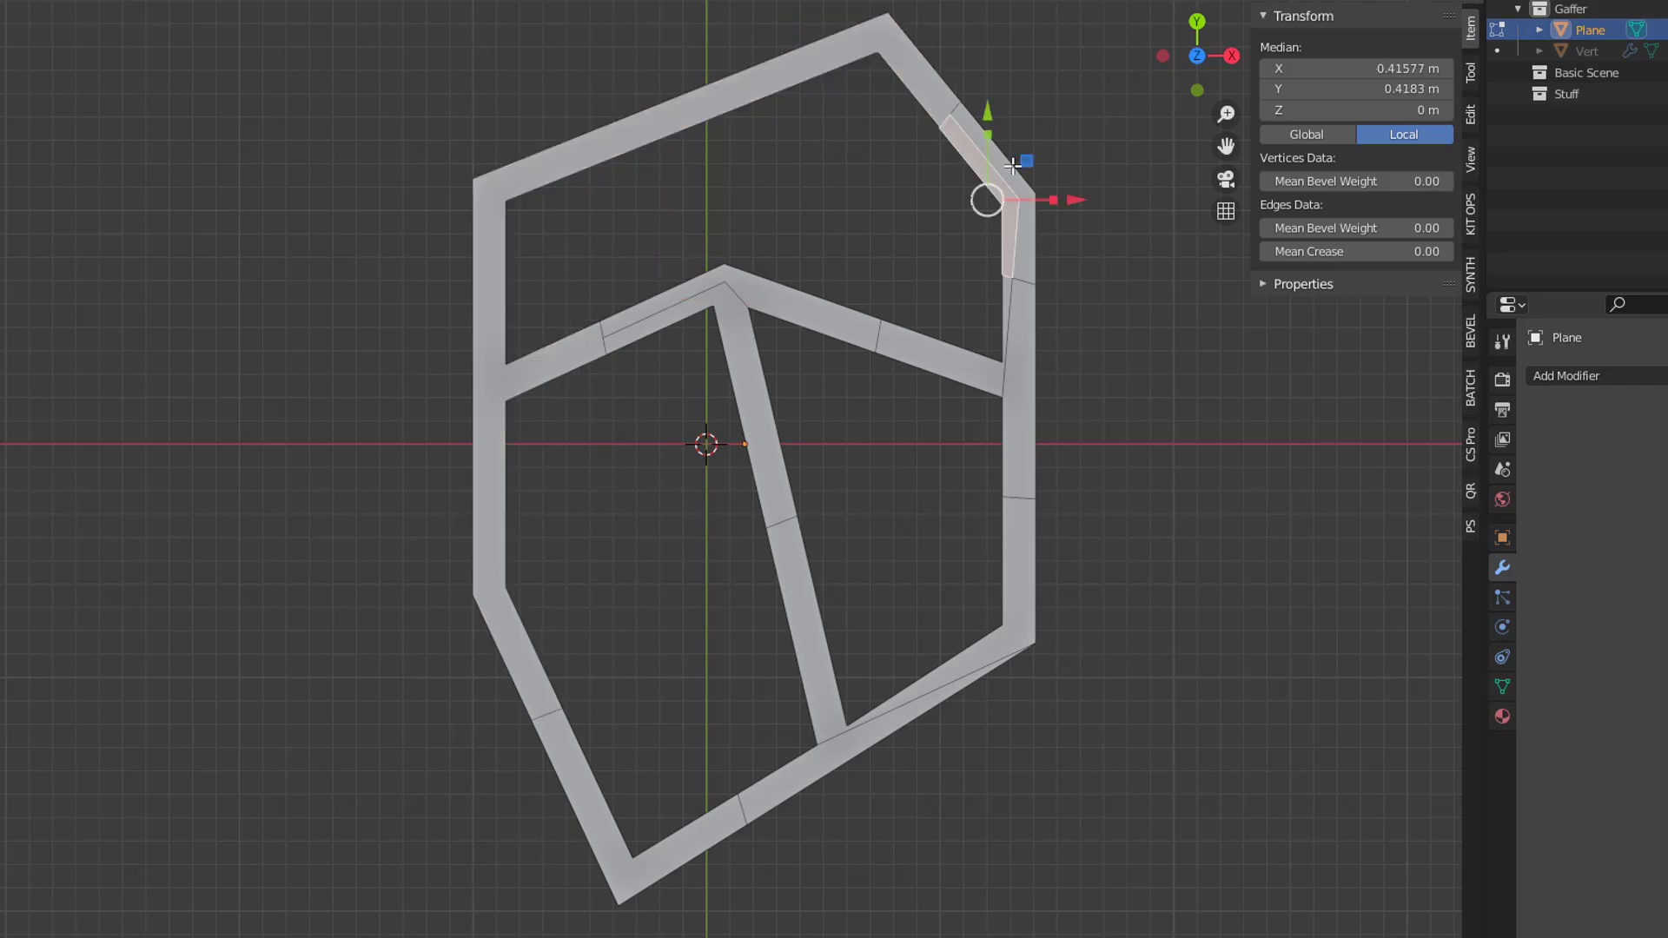
left_click(1016, 272, "shift")
left_click(1019, 321, "shift")
left_click(946, 349, "shift")
left_click(1019, 547, "shift")
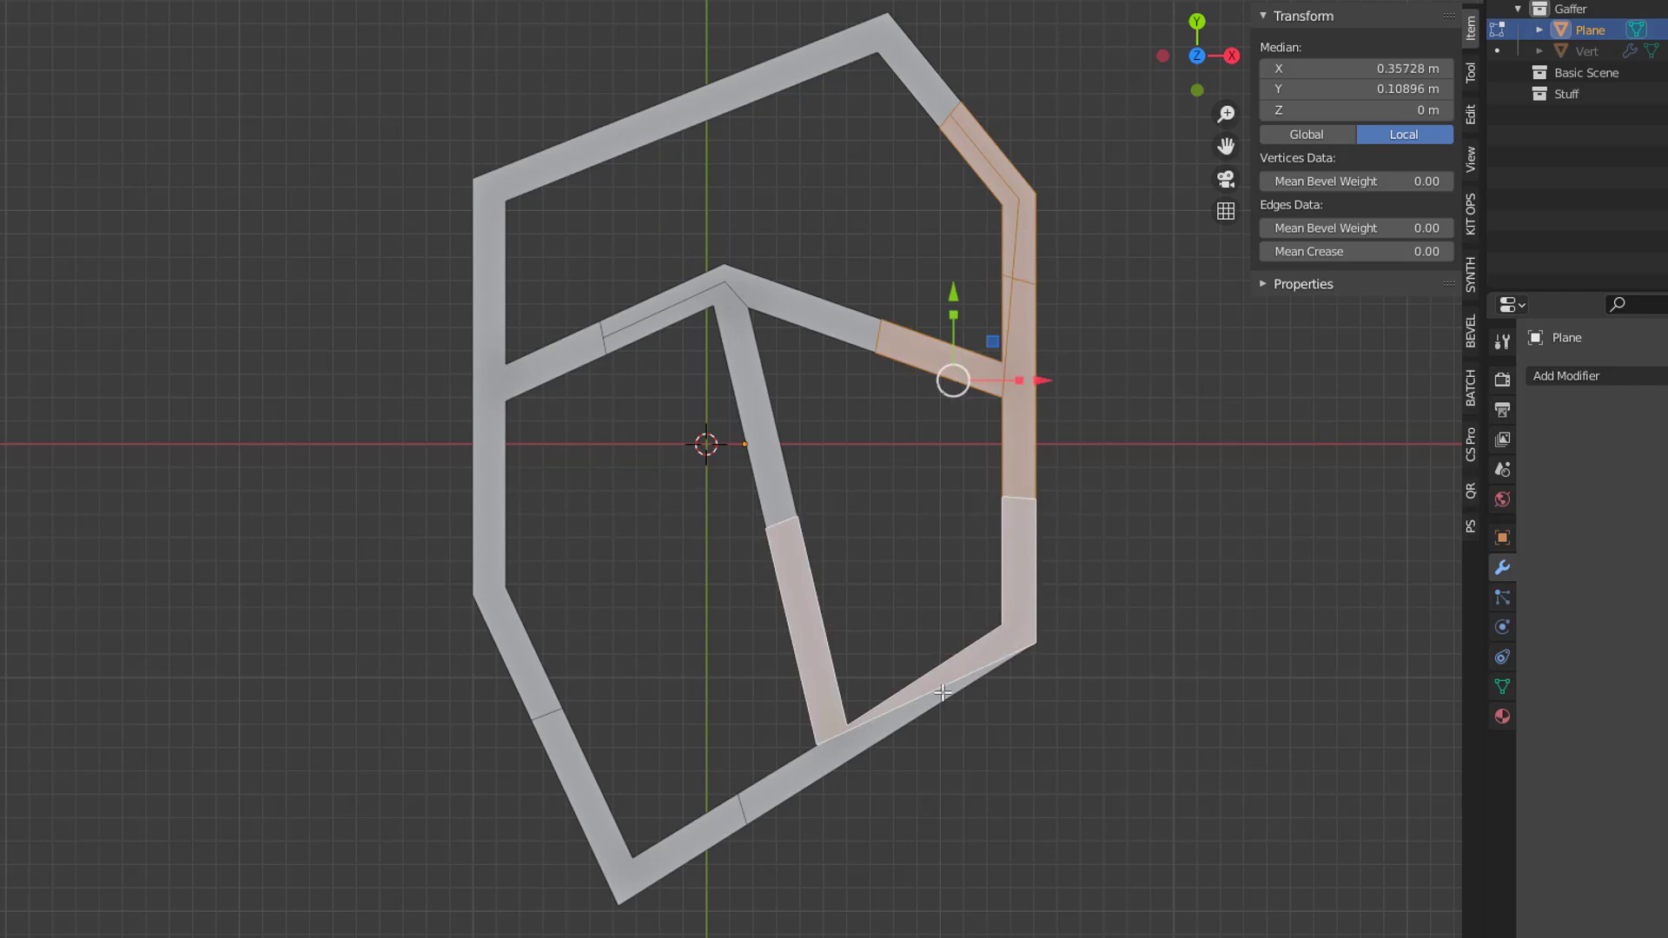
left_click(867, 734, "shift")
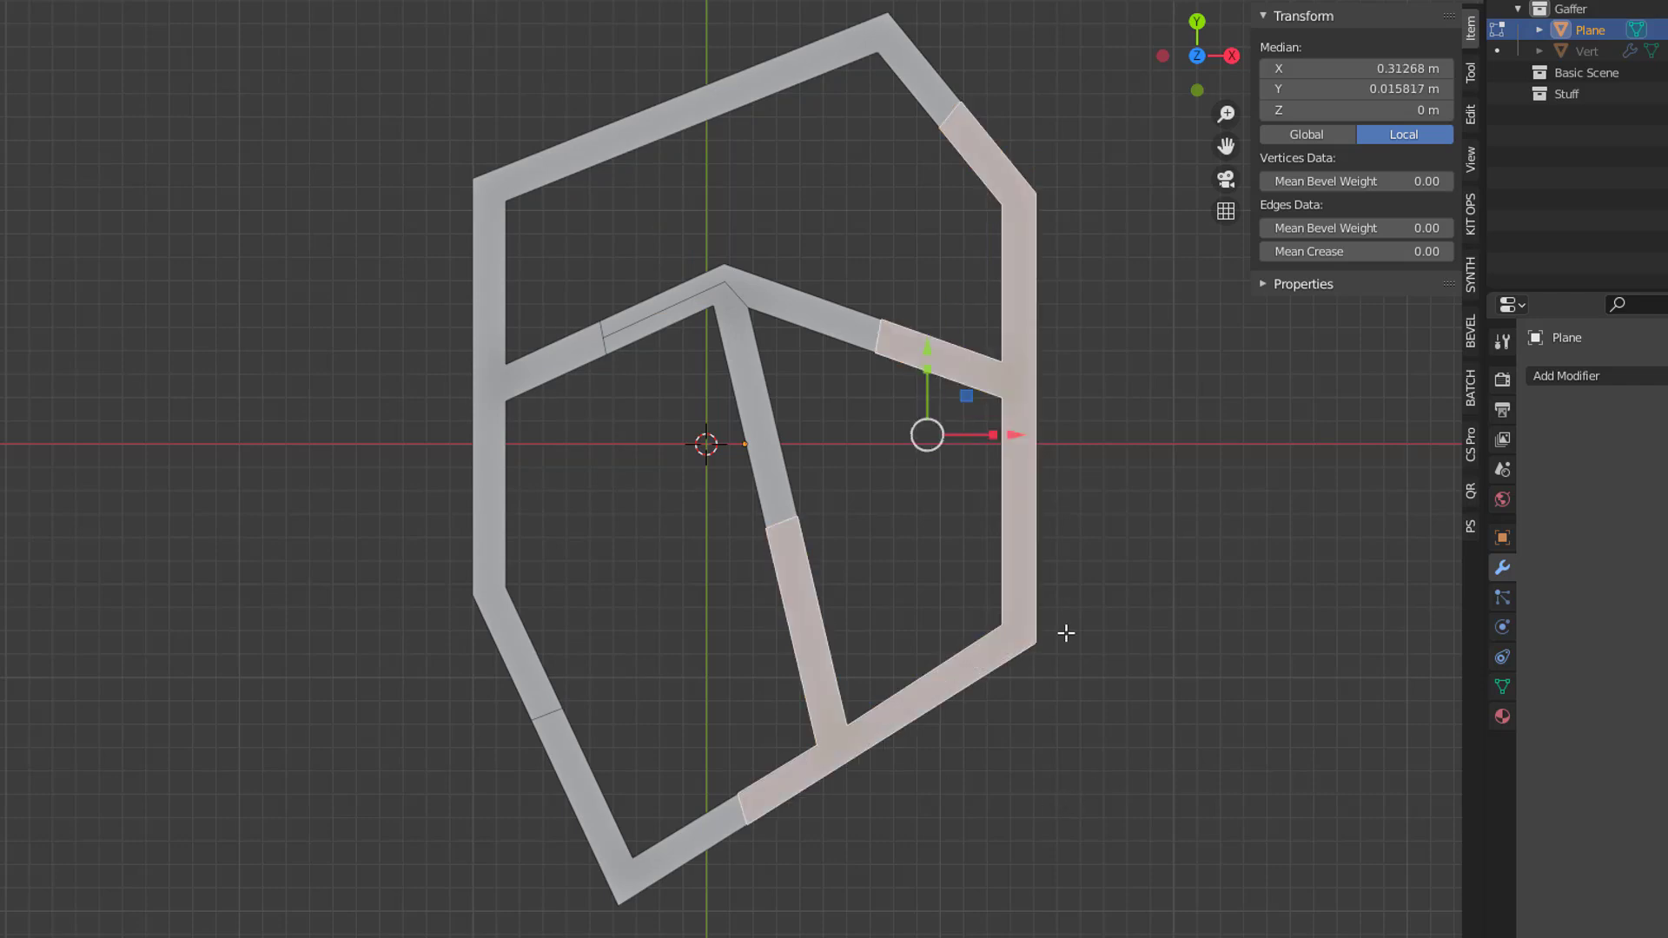
left_click(749, 306)
left_click(763, 408, "shift")
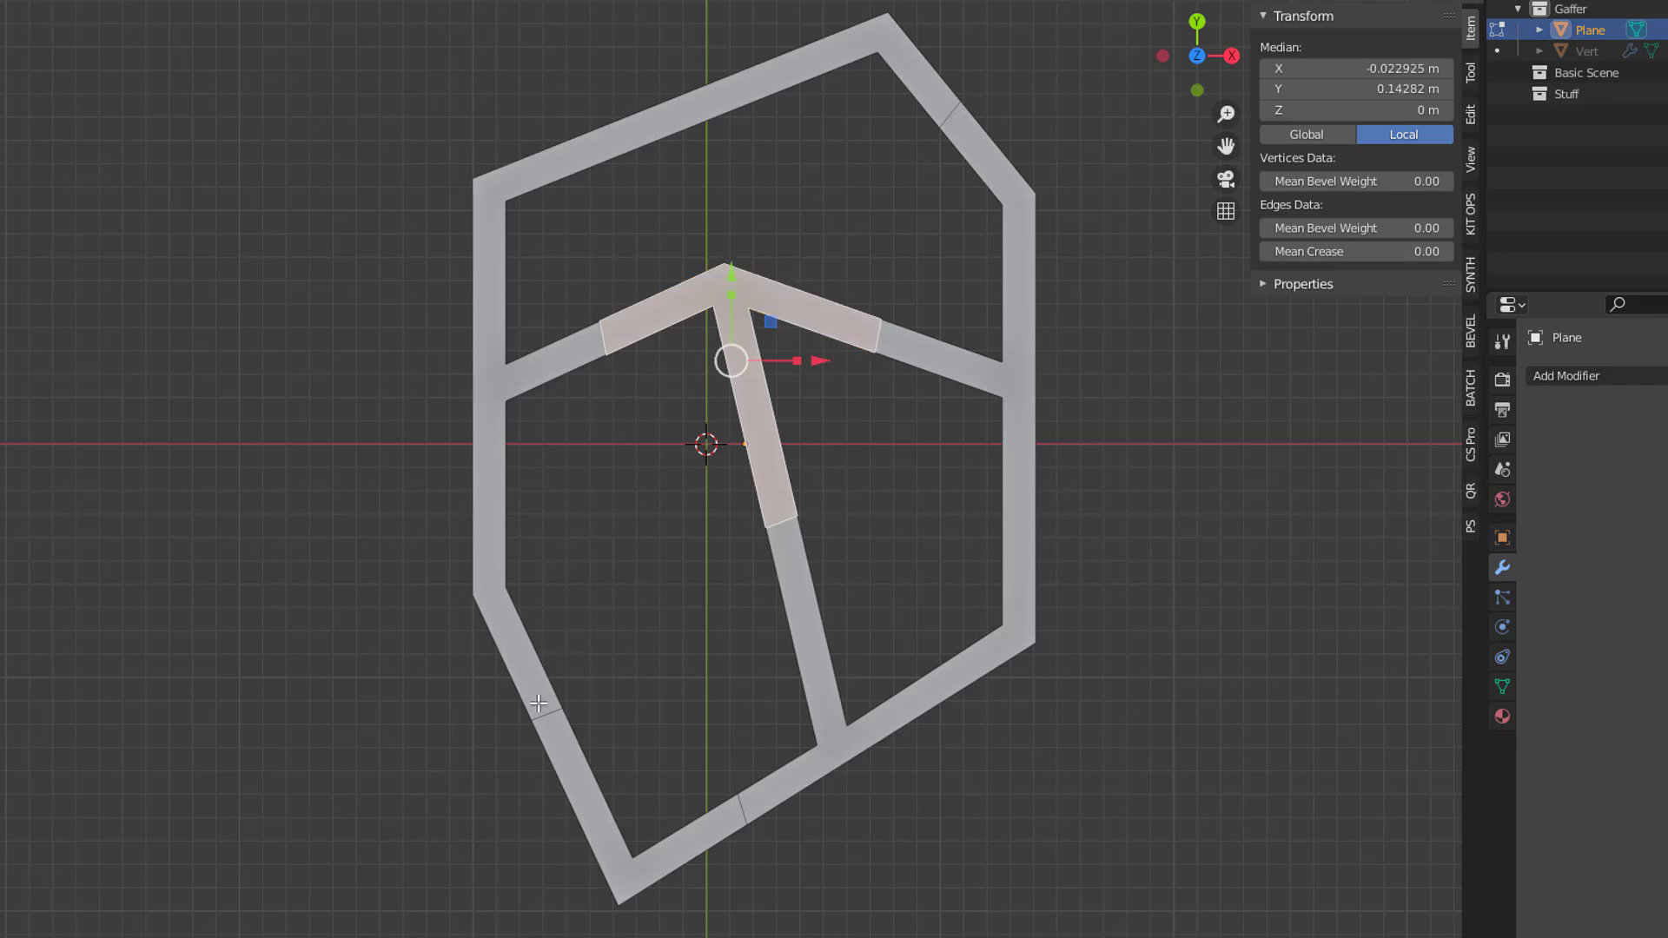
- In vertex selection mode, dissolve the stray middle vertex on the cut across the frame's upper-right bar
scroll(860, 621, "down", 1)
scroll(852, 596, "up", 1)
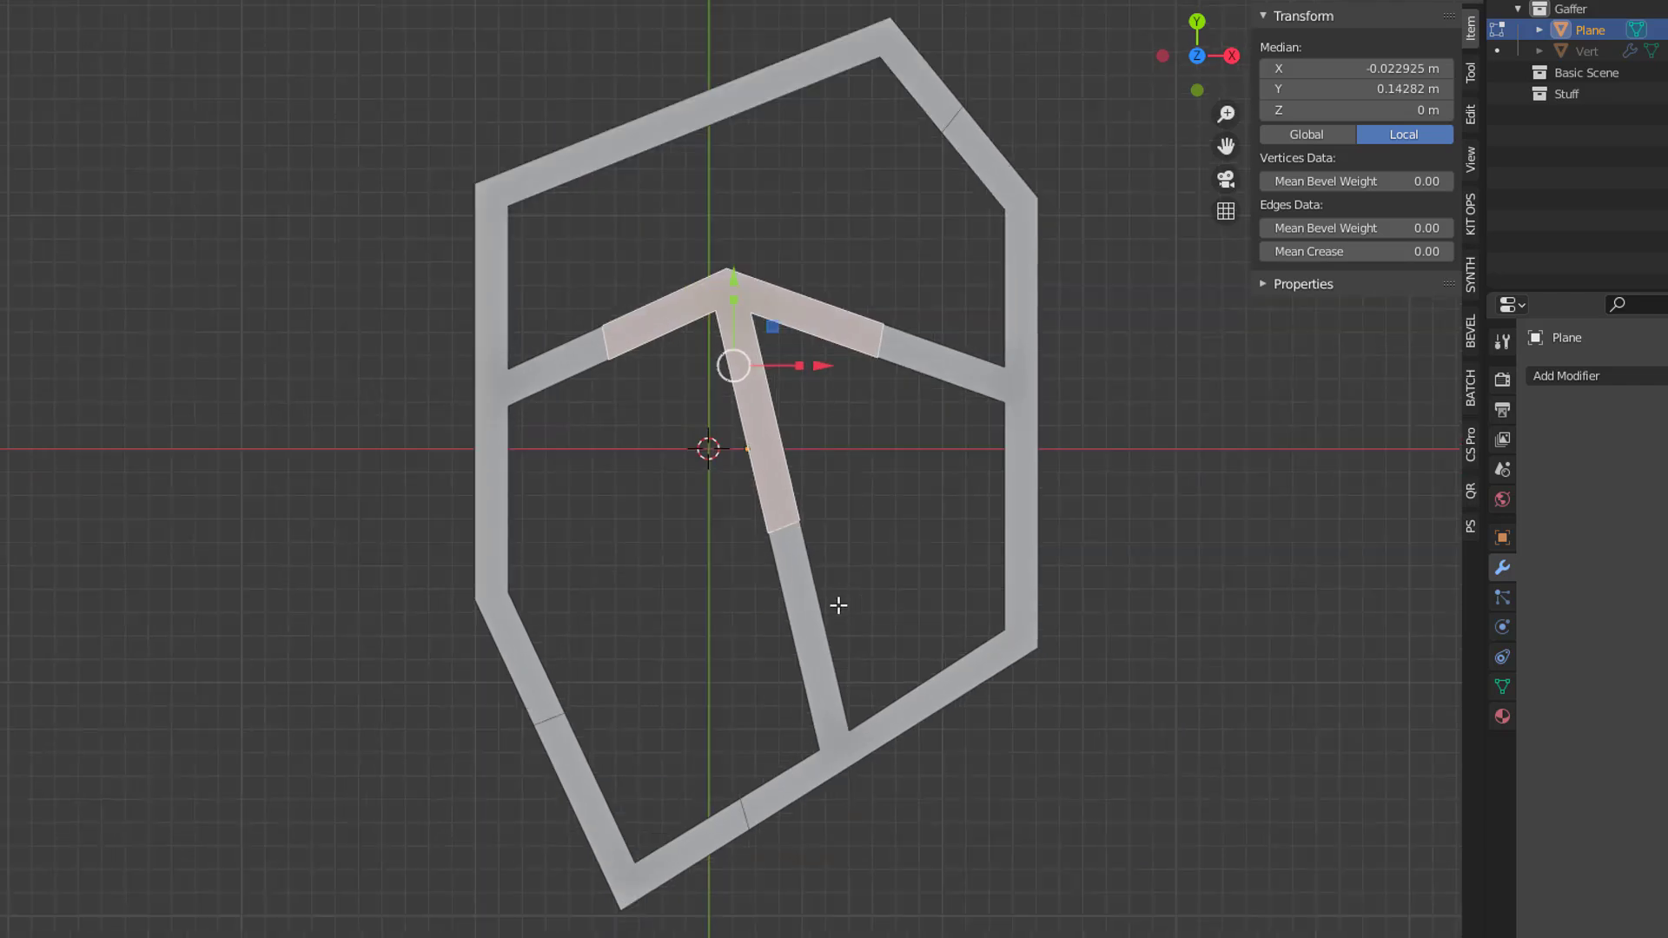
key("1")
left_click(1164, 451)
left_click_drag(986, 488, 1062, 537)
left_click(1095, 536)
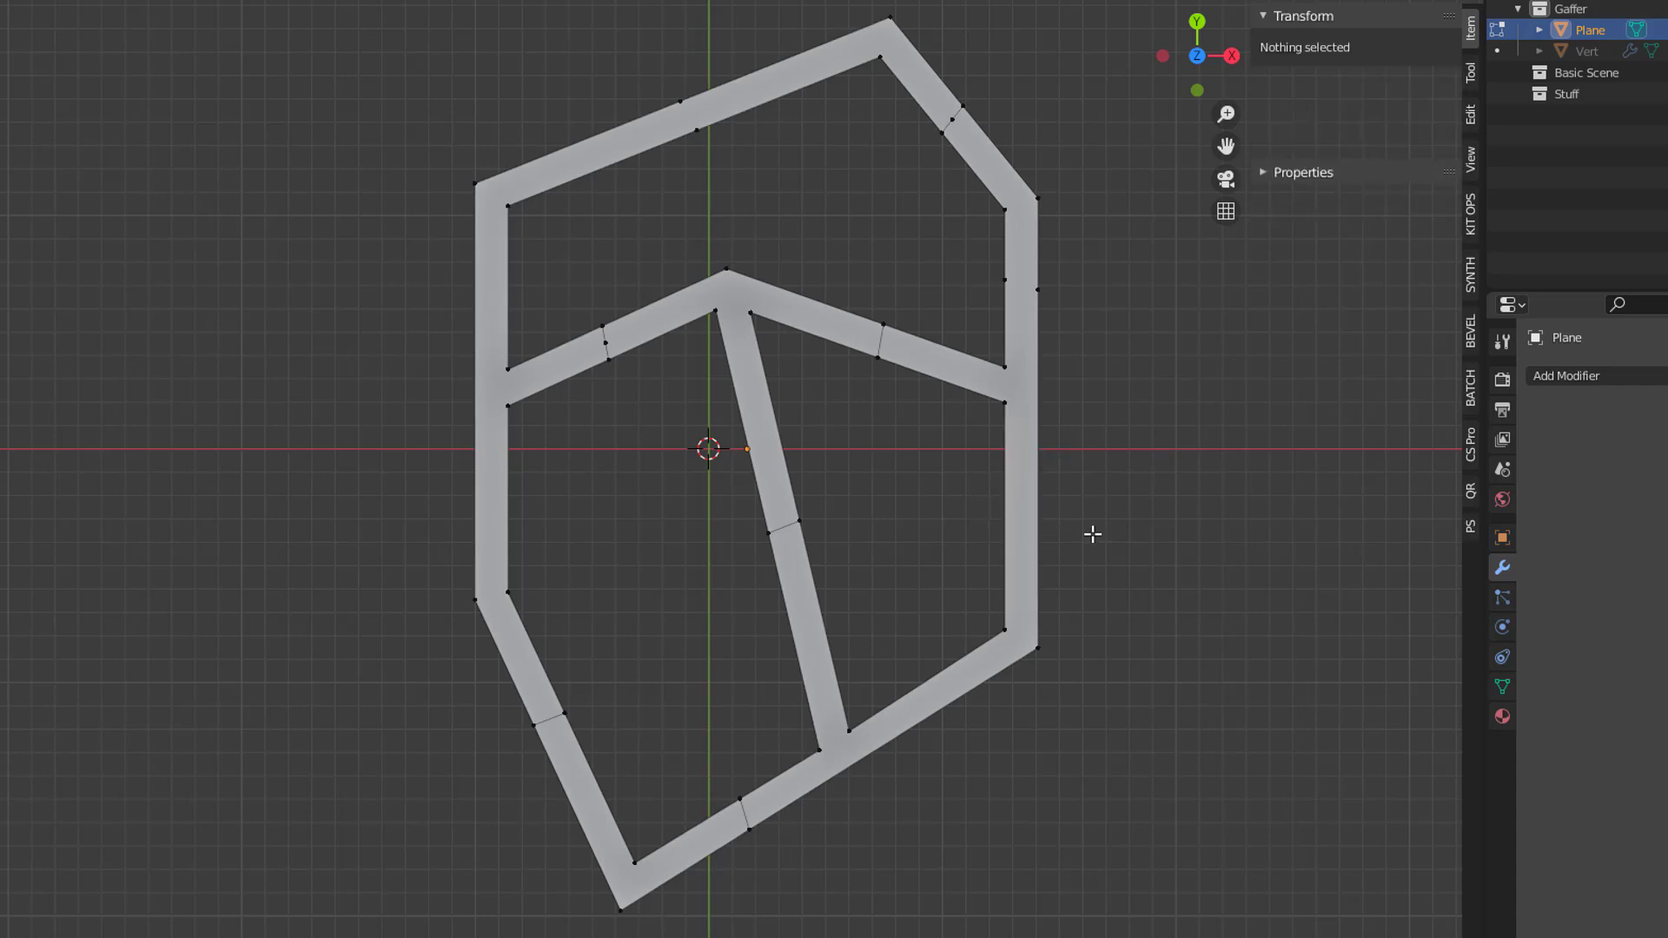
left_click(950, 124)
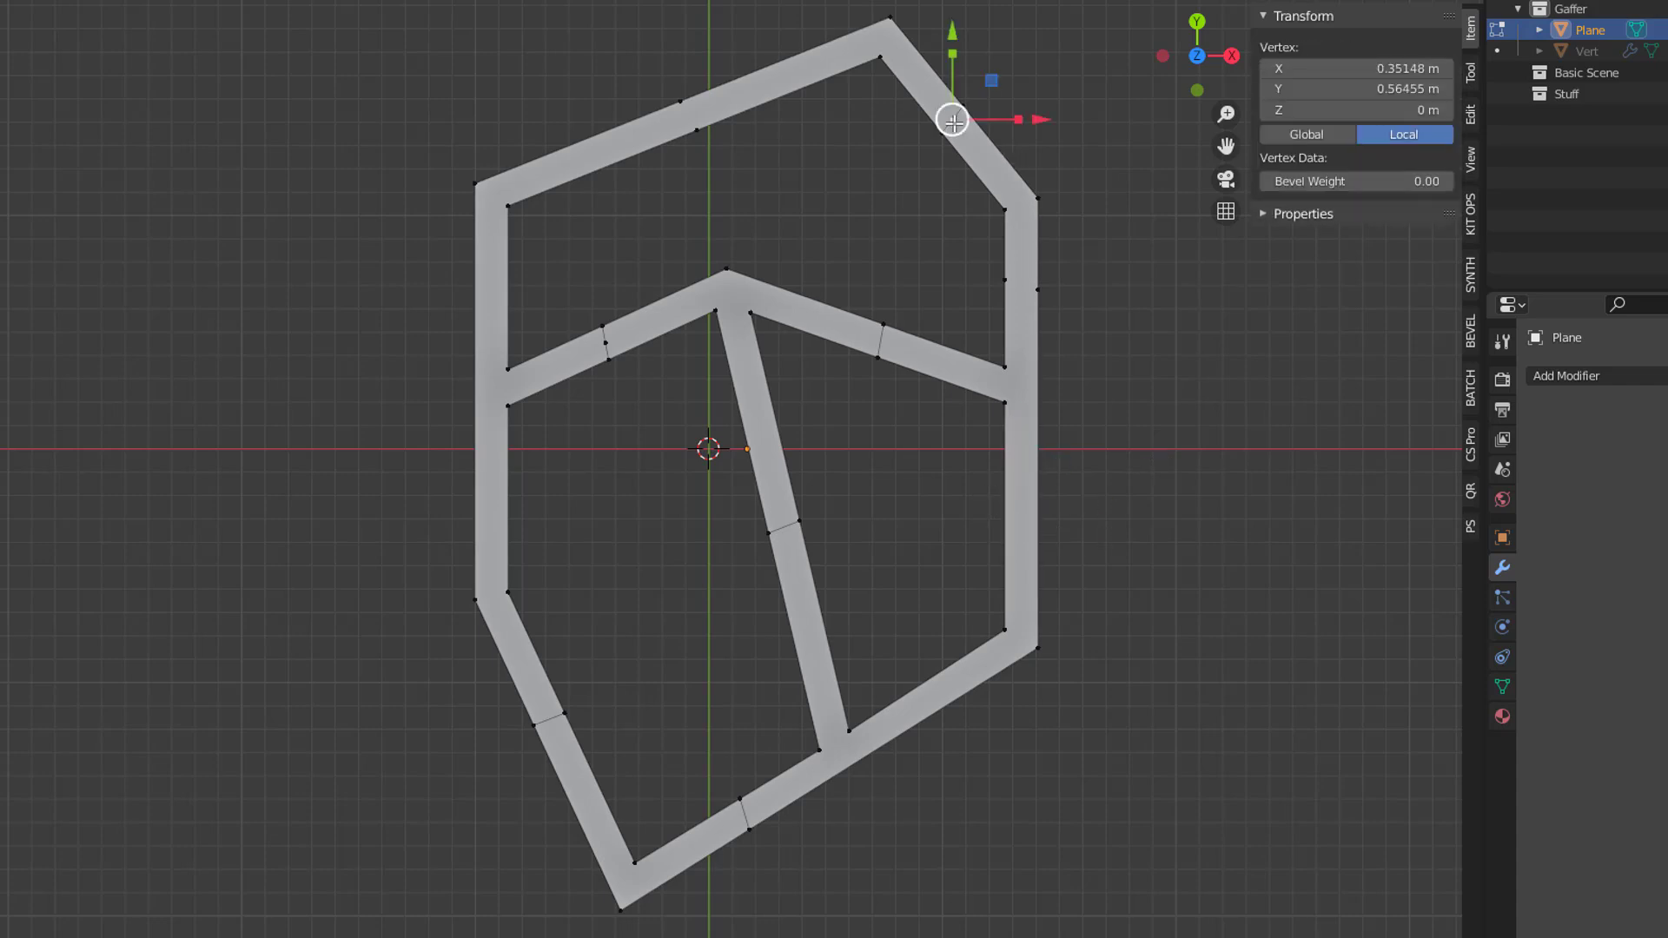
- Dissolve the leftover vertices on the frame's right side, upper-left bar and left crossbar
left_click(1083, 253)
left_click_drag(1032, 315, 960, 251)
left_click(741, 209)
left_click(655, 99)
left_click(768, 179)
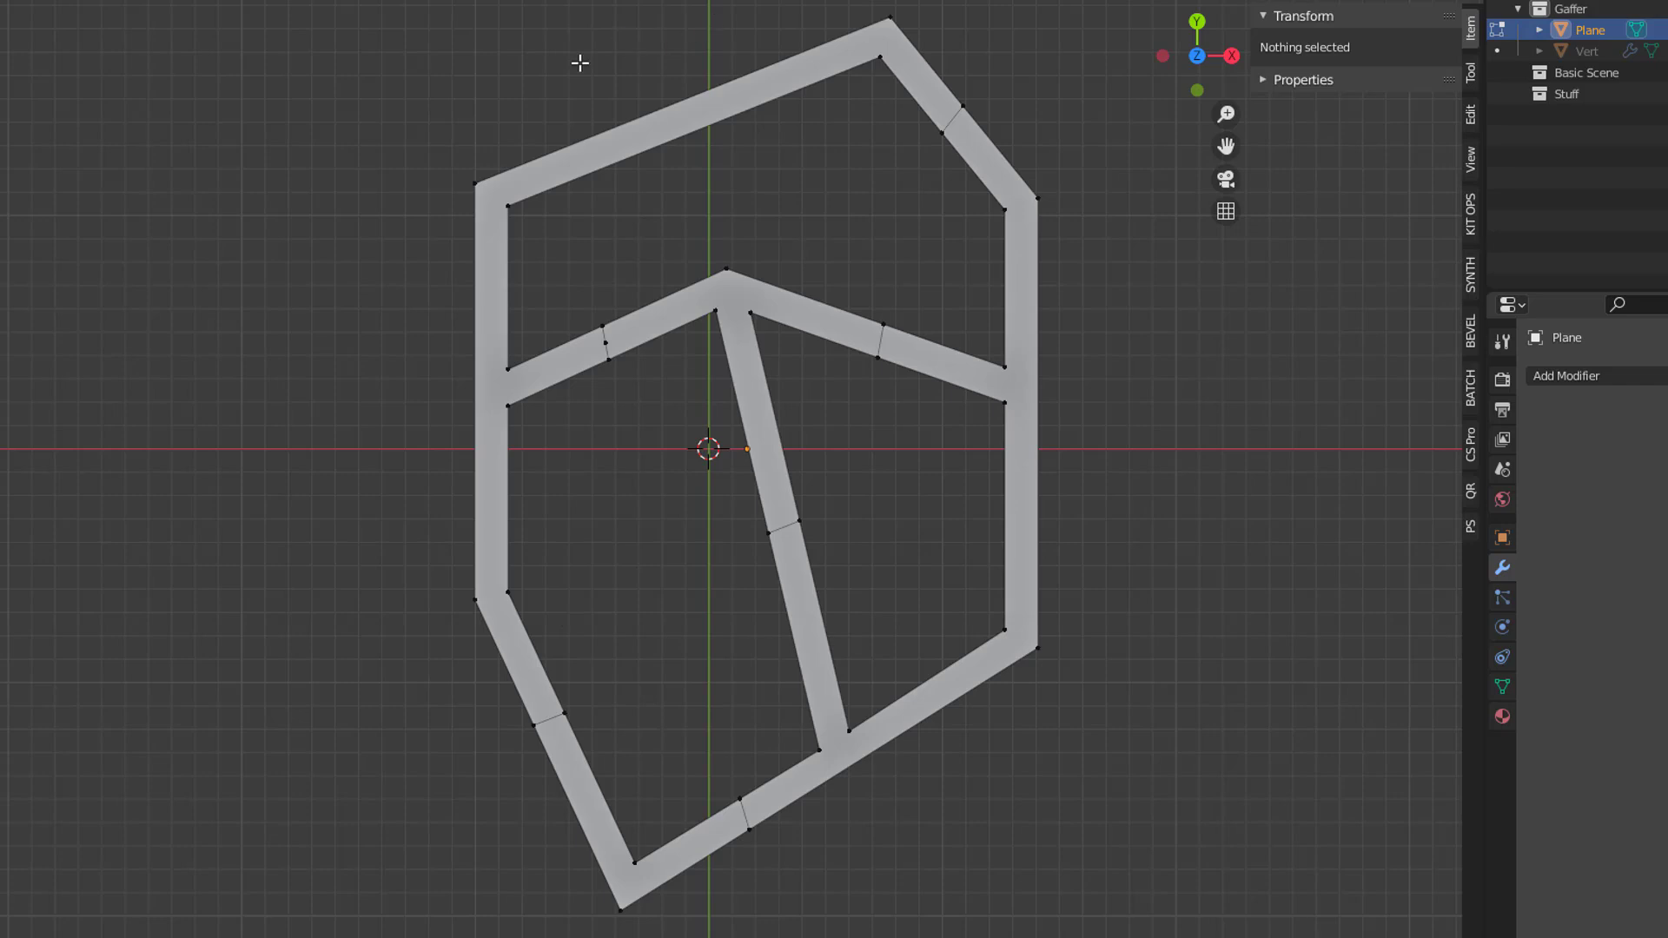
left_click(603, 342)
left_click(728, 473)
middle_click_drag(1135, 351, 1018, 398, "shift")
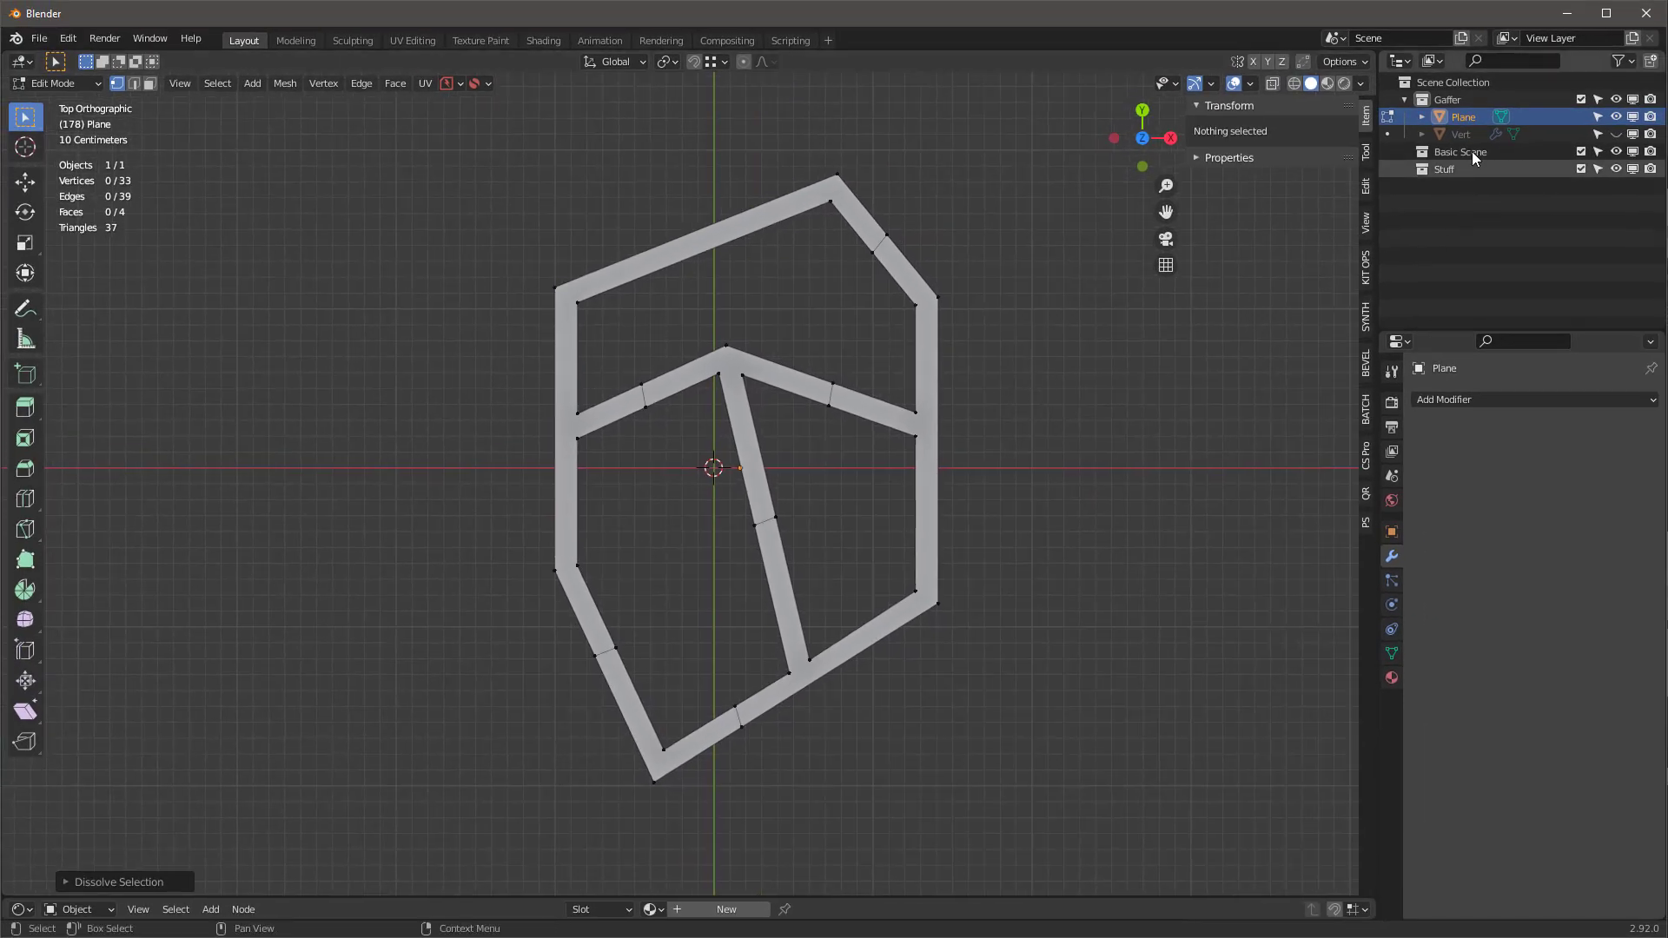
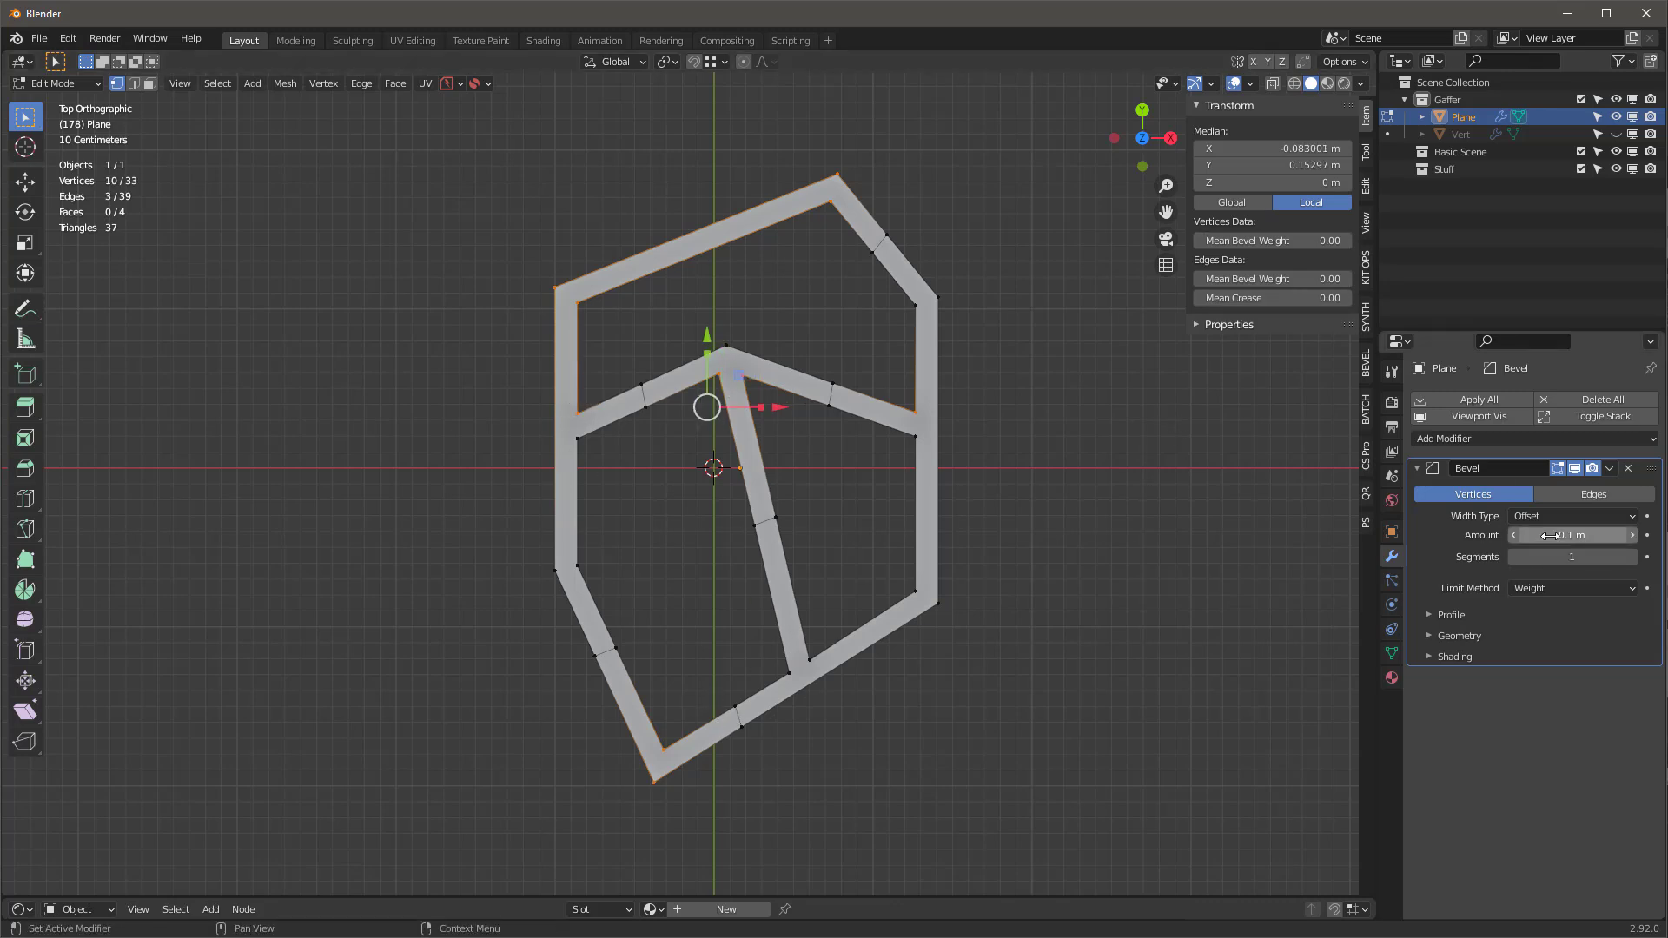
- Set the Bevel modifier's amount to 0.67 m and the selected corner vertices' mean bevel weight to 0.09
left_click_drag(1568, 535, 1590, 535)
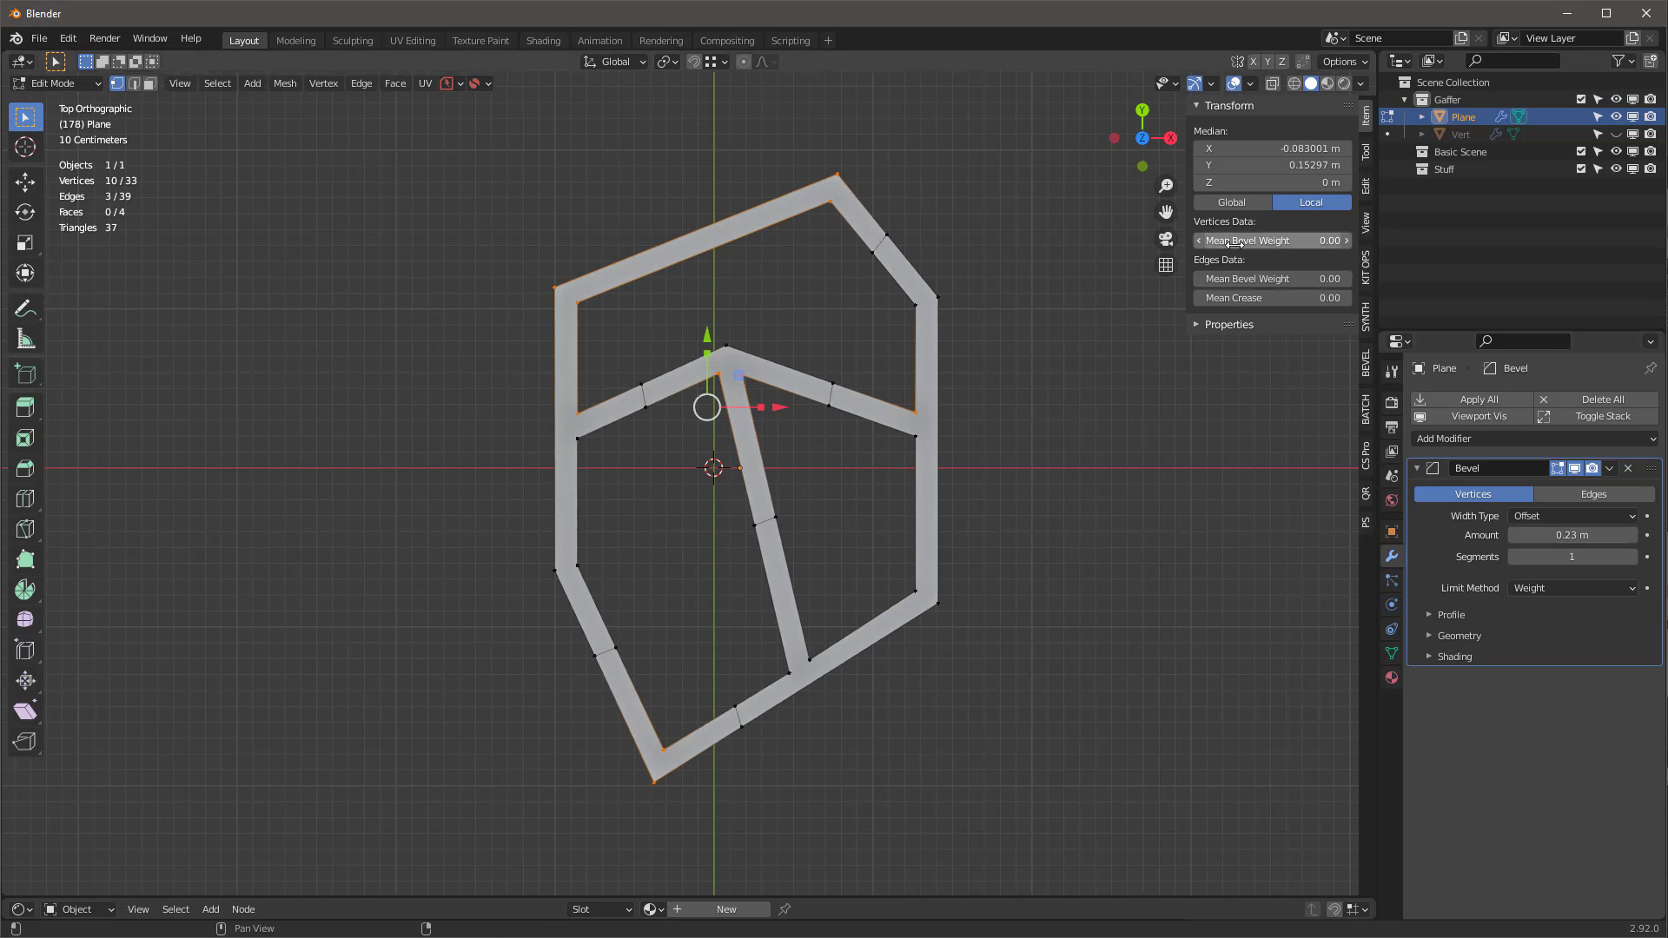
left_click_drag(1255, 240, 1208, 240)
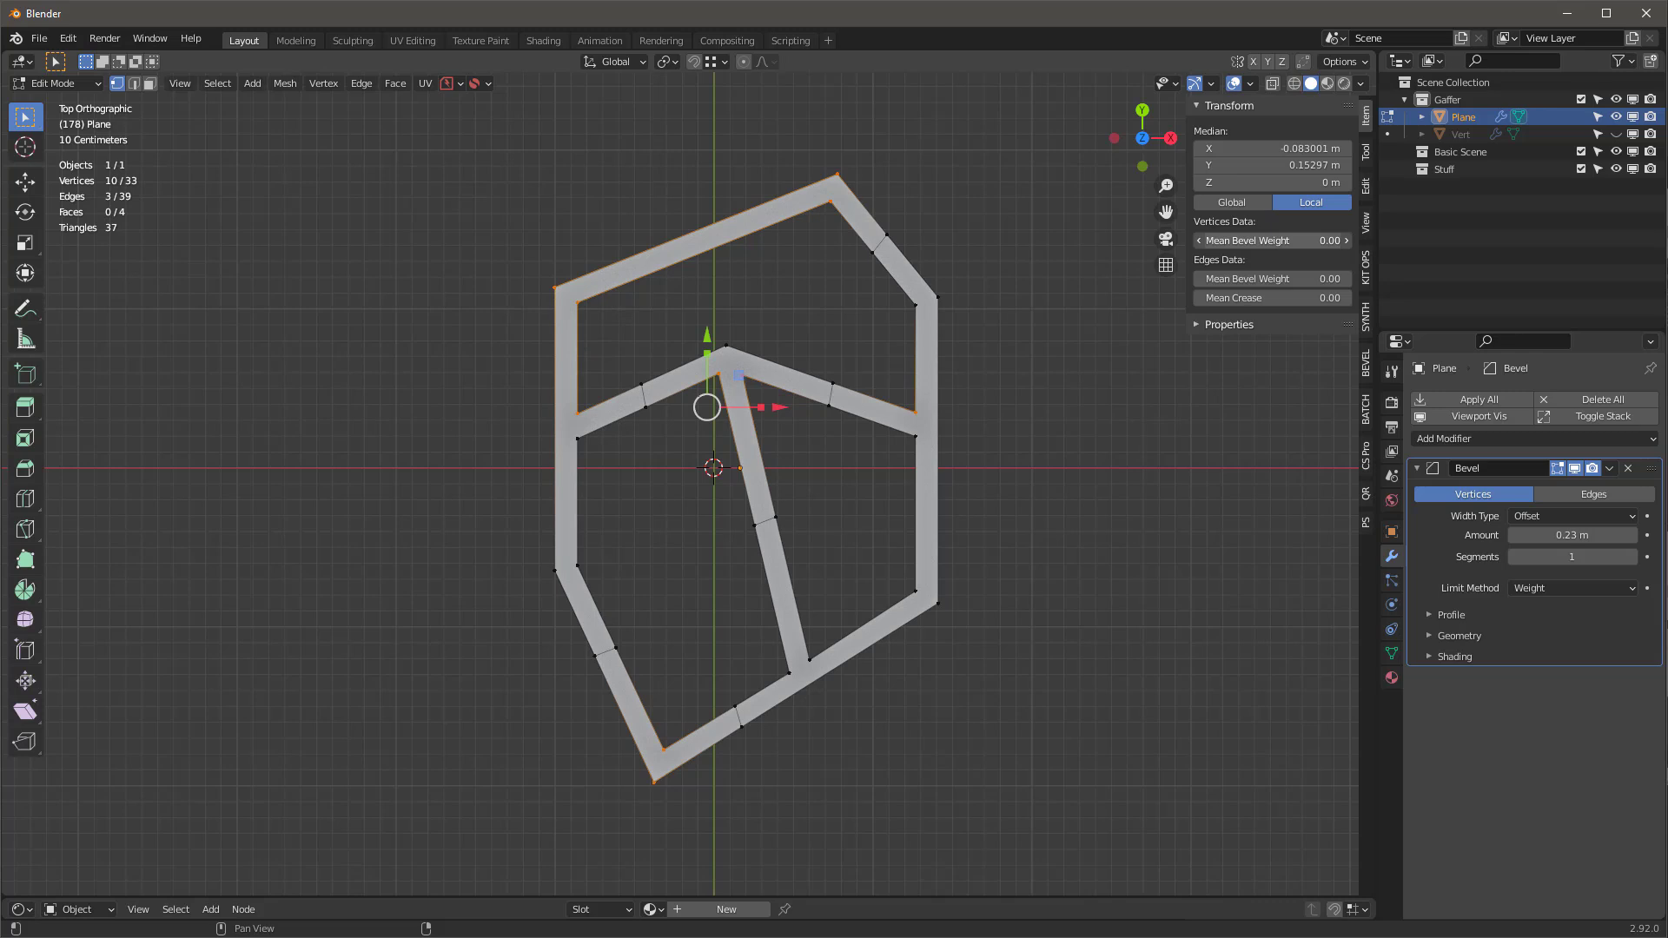
left_click_drag(1564, 535, 1607, 535)
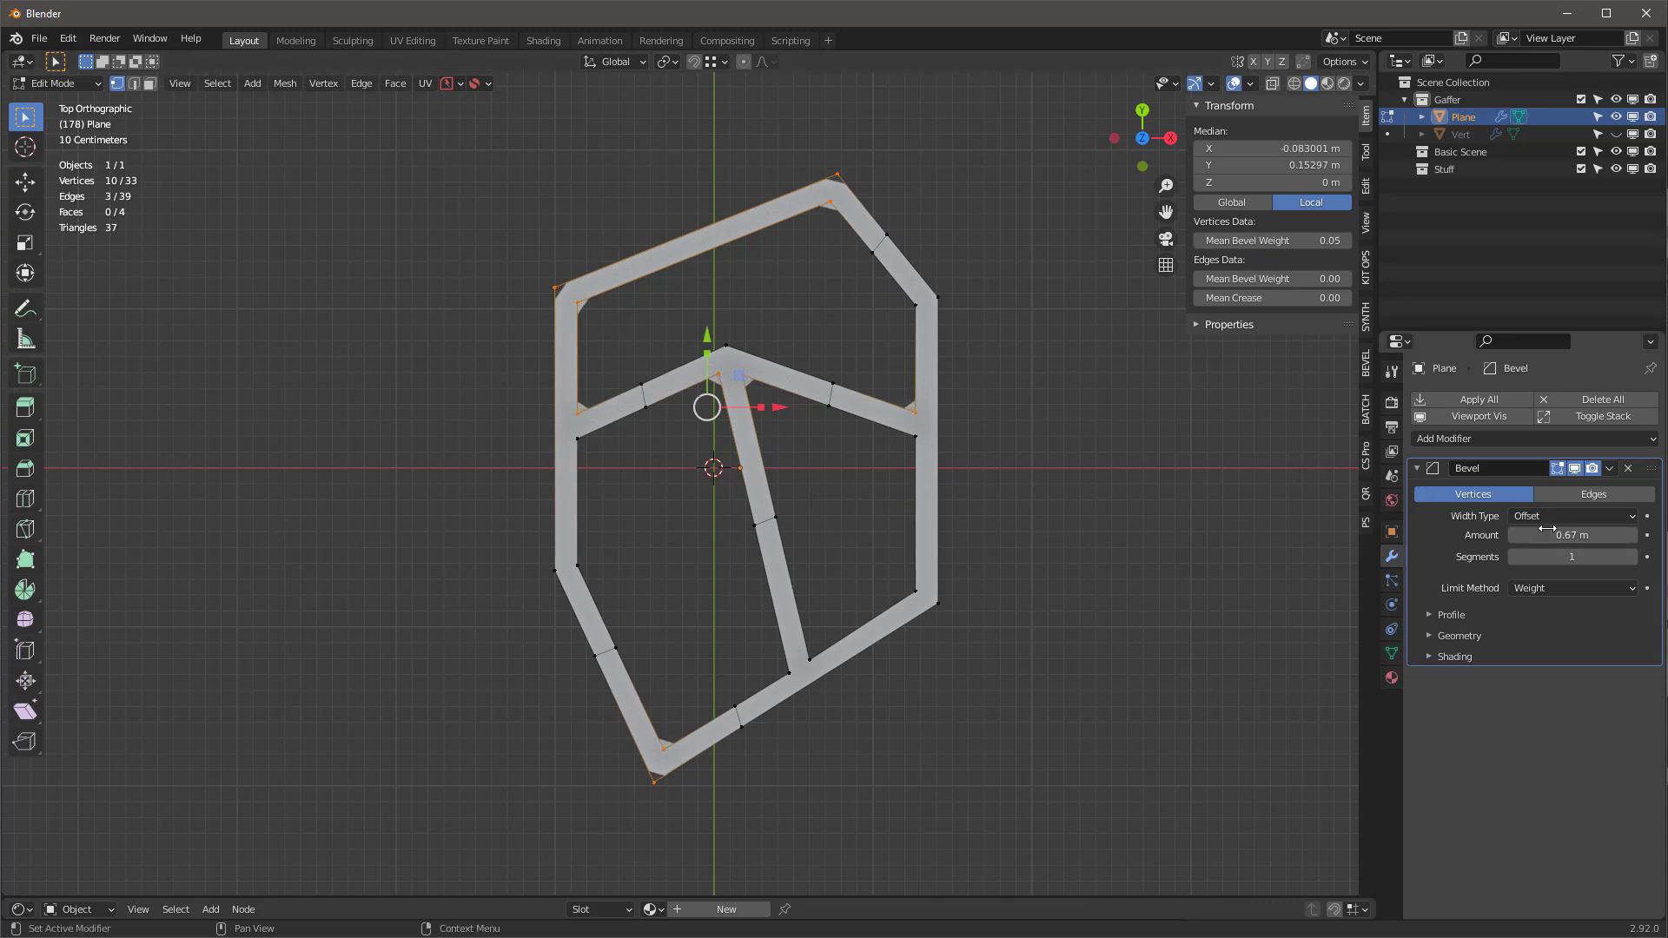
mouse_move(1295, 241)
left_mouse_down()
mouse_move(1251, 240)
mouse_move(1359, 240)
mouse_move(1251, 241)
mouse_move(1268, 241)
left_mouse_up()
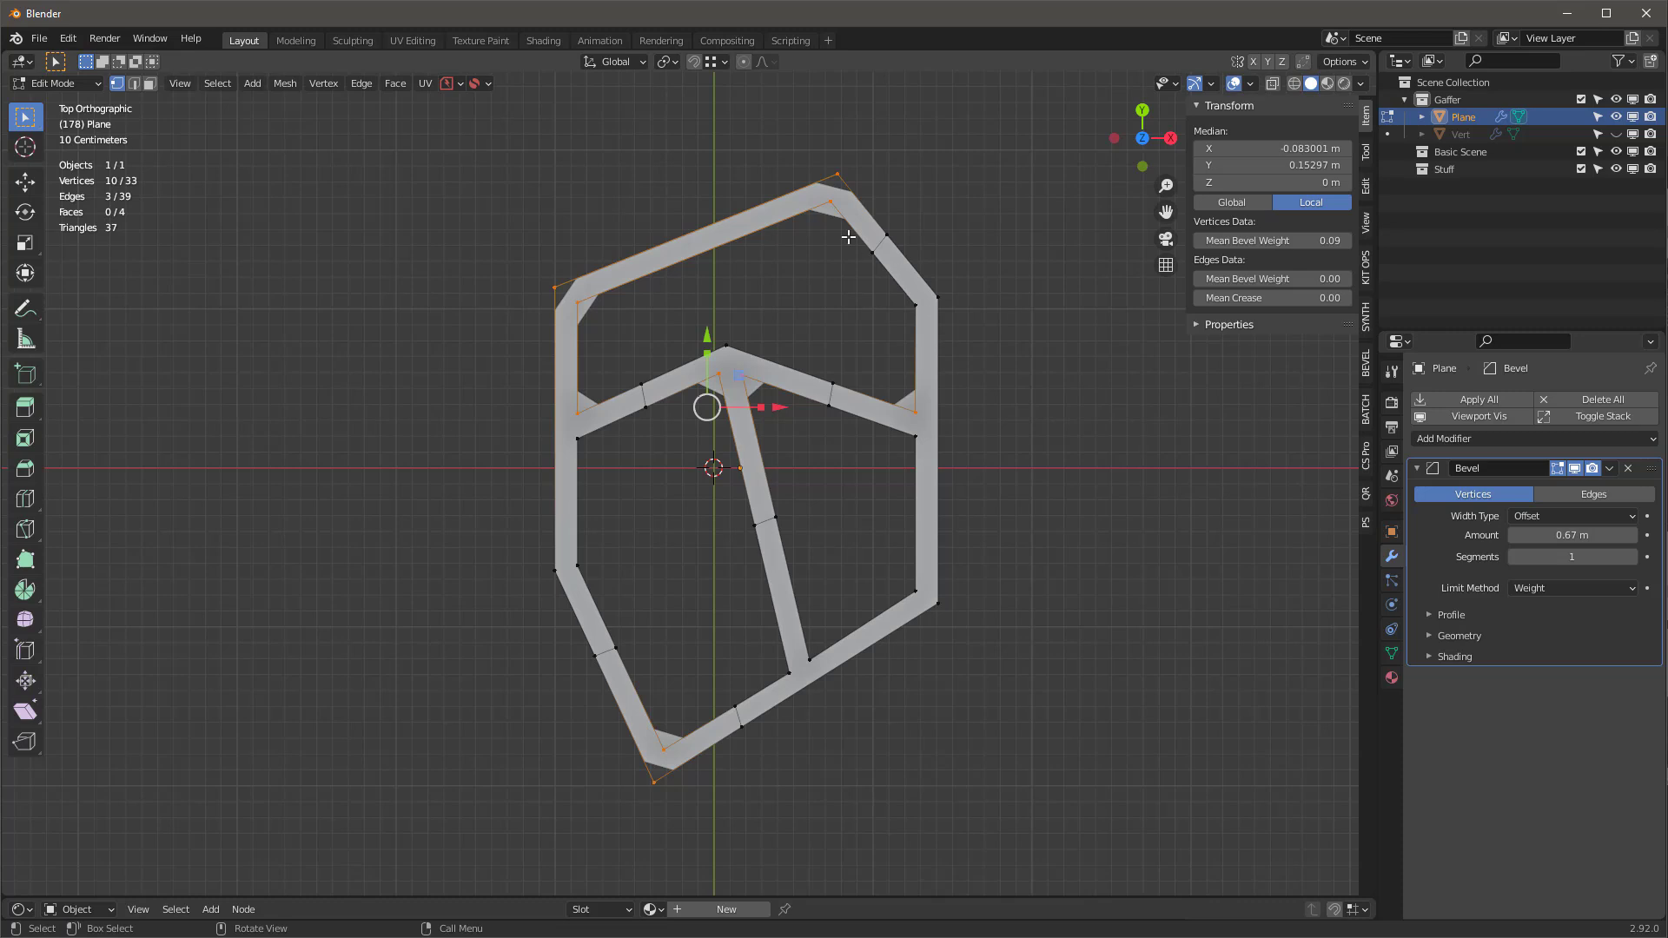
- Select the upper-right, lower-left and lower-right corner vertices plus the crossbar's peak vertex, and set their mean bevel weight to 0.06
left_click_drag(908, 274, 960, 323)
left_click_drag(525, 548, 605, 601, "shift")
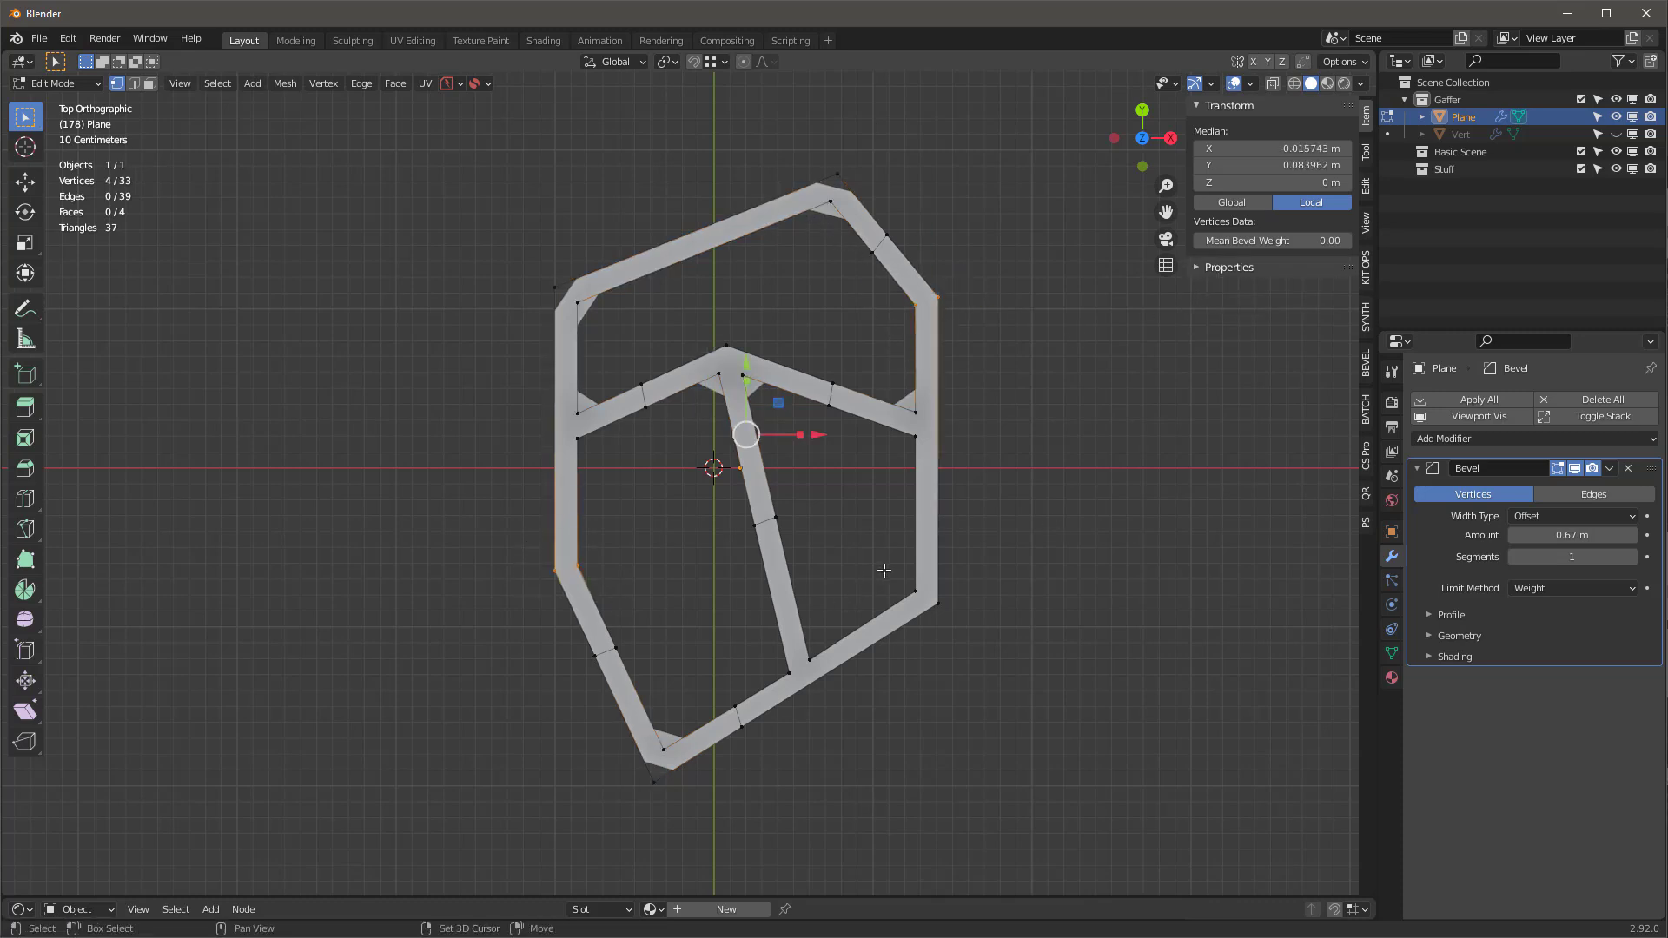
left_click_drag(884, 570, 1008, 639, "shift")
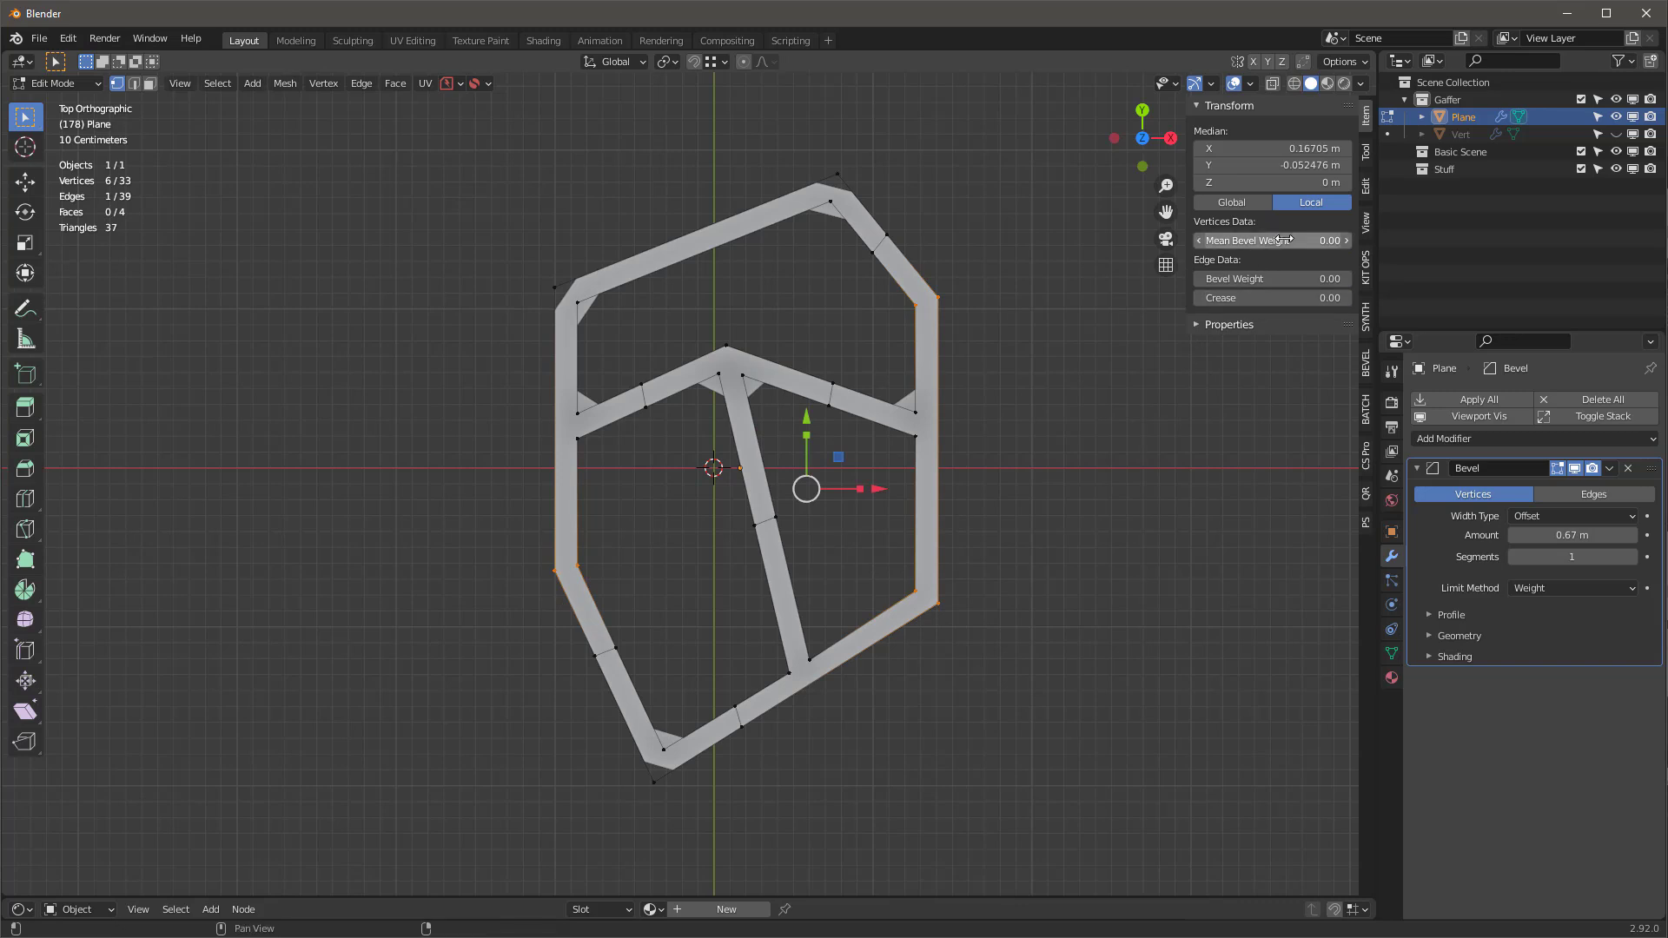
left_click(726, 347, "shift")
left_click_drag(1260, 279, 1286, 279)
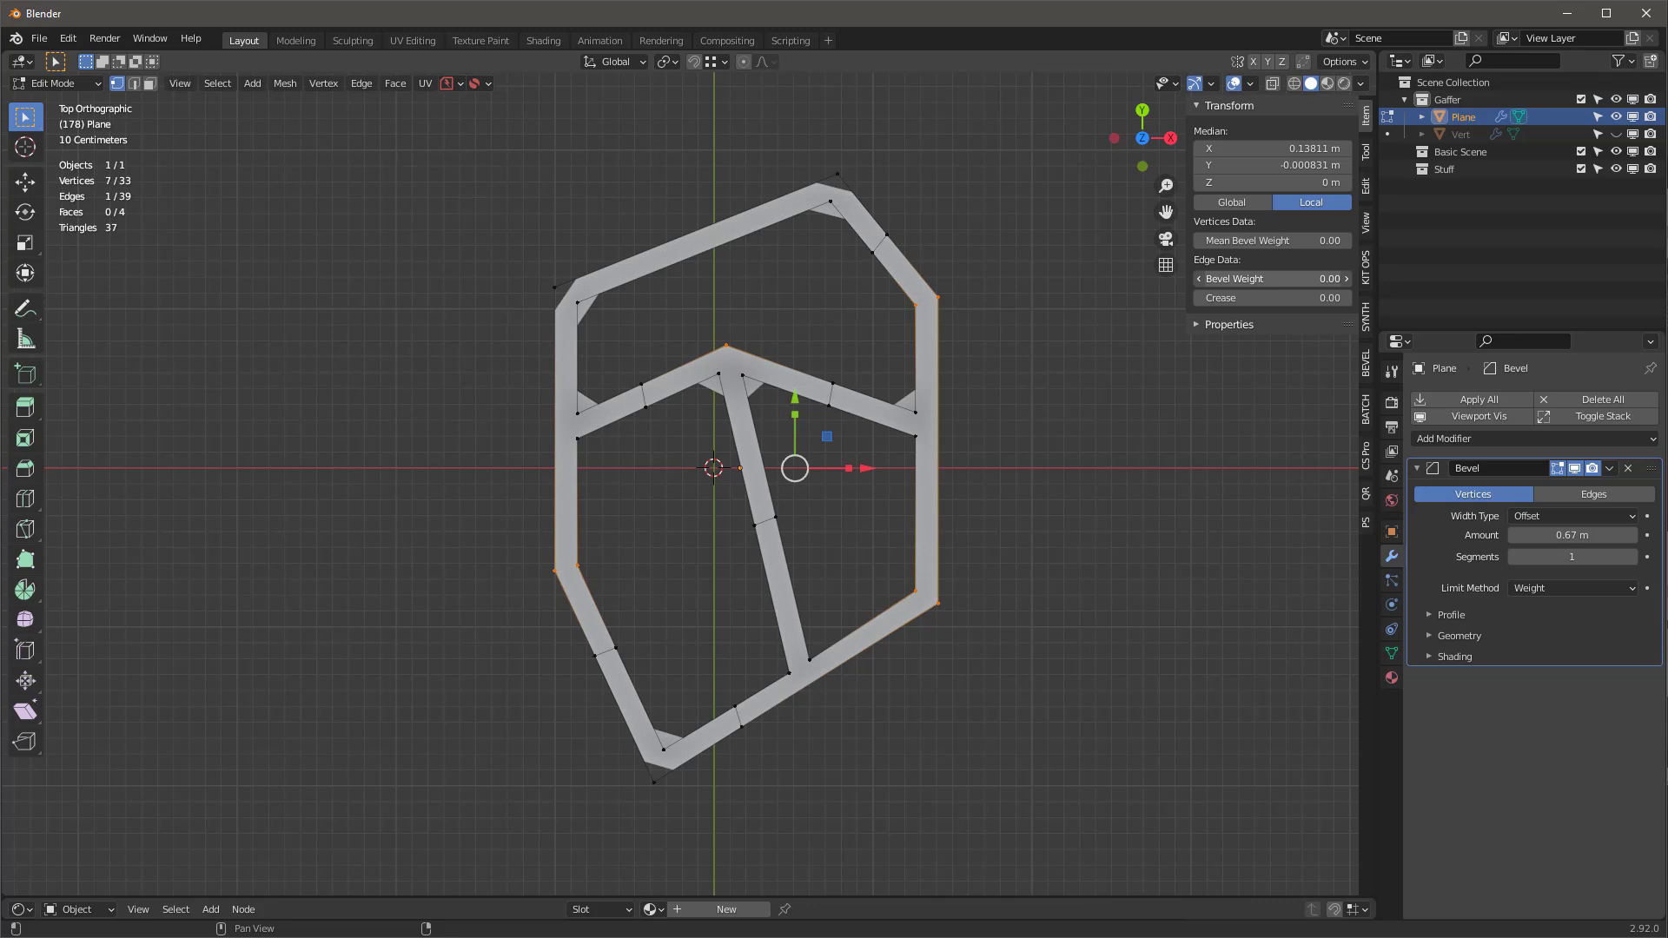
left_click_drag(1269, 241, 1284, 241)
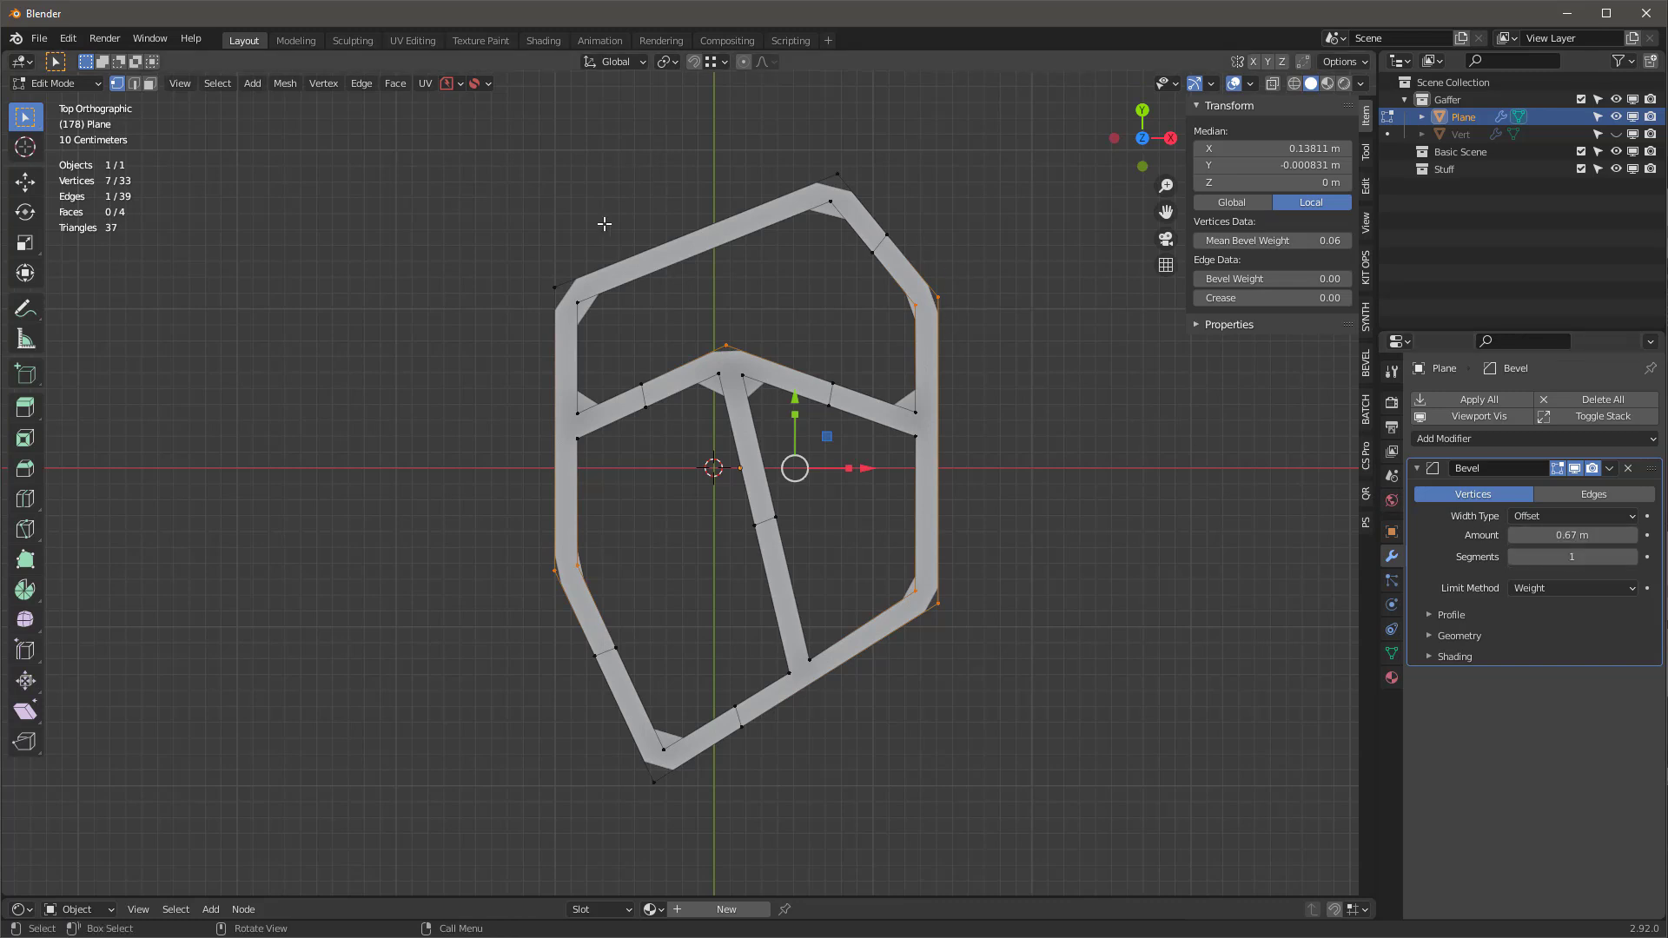
- Set the Bevel modifier's segments to 10
left_click(1569, 557)
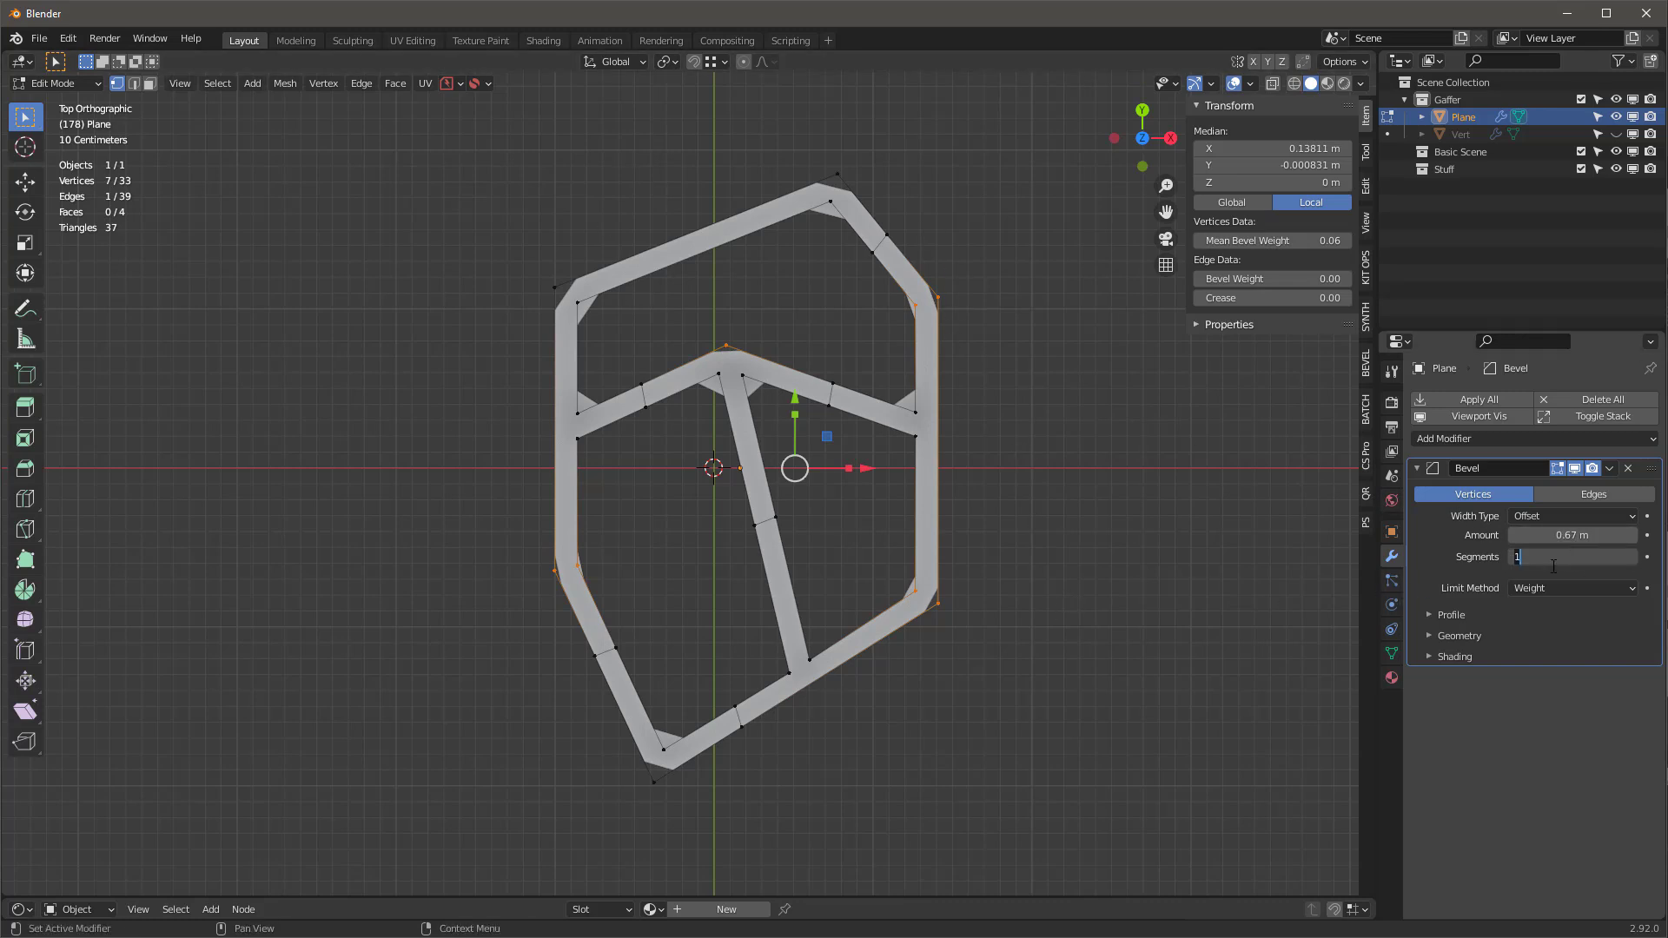
type("0")
key("Return")
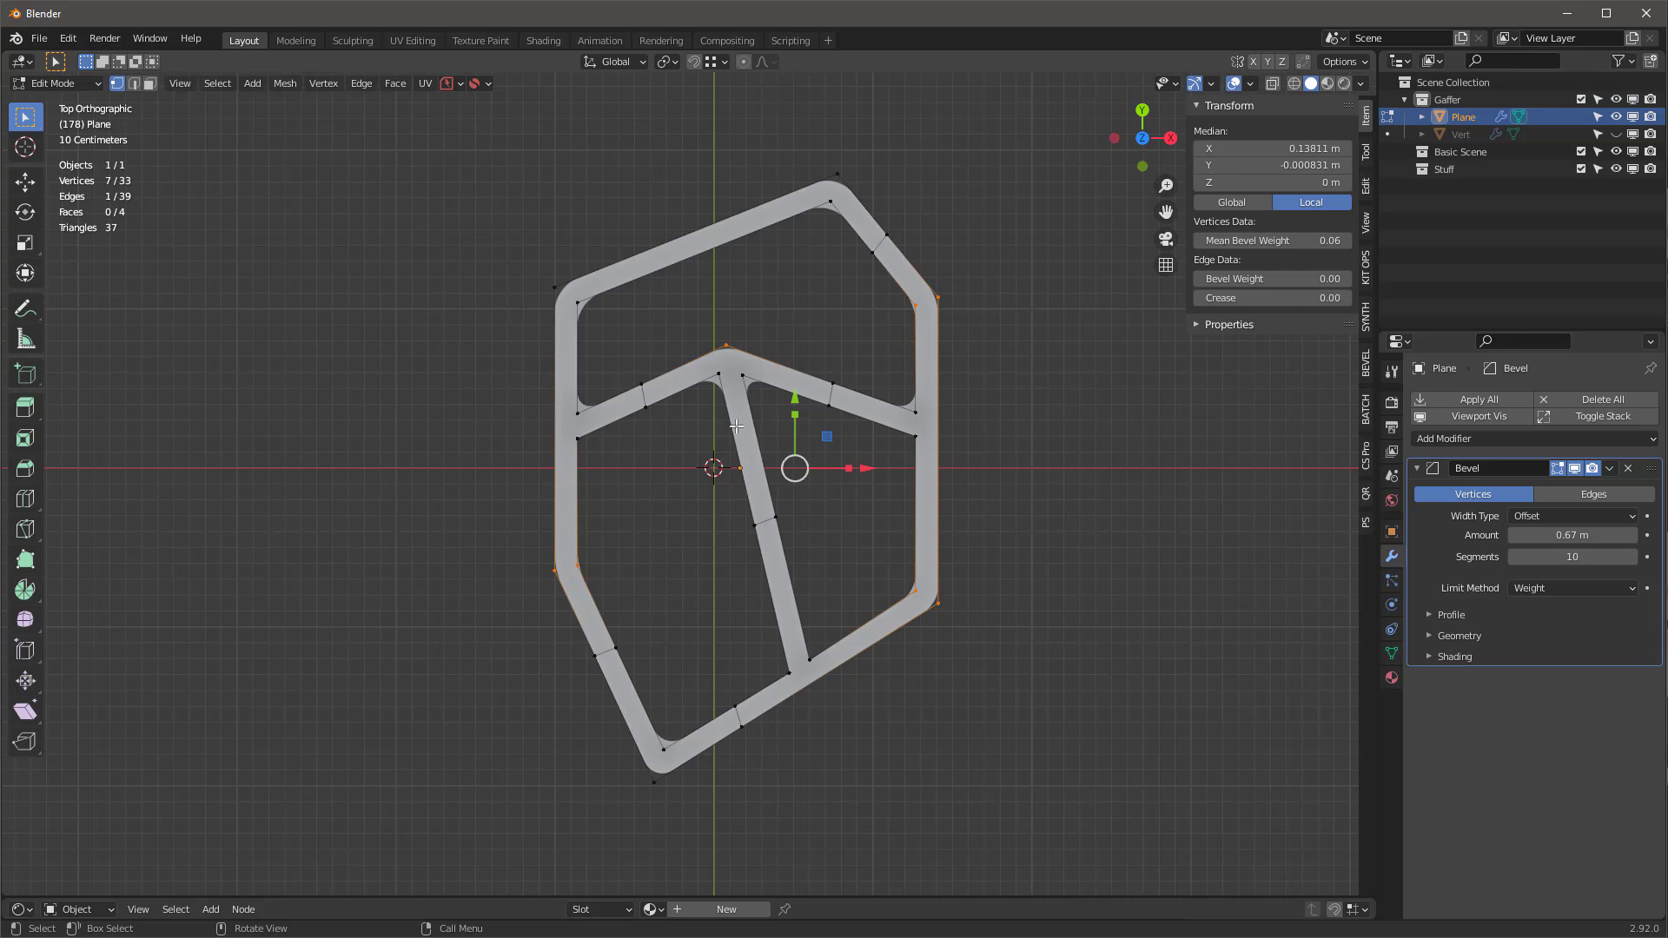
- Move the central strut's left-edge vertices about -0.153 m in X and -0.098 m in Y to widen the strut
left_click(718, 374)
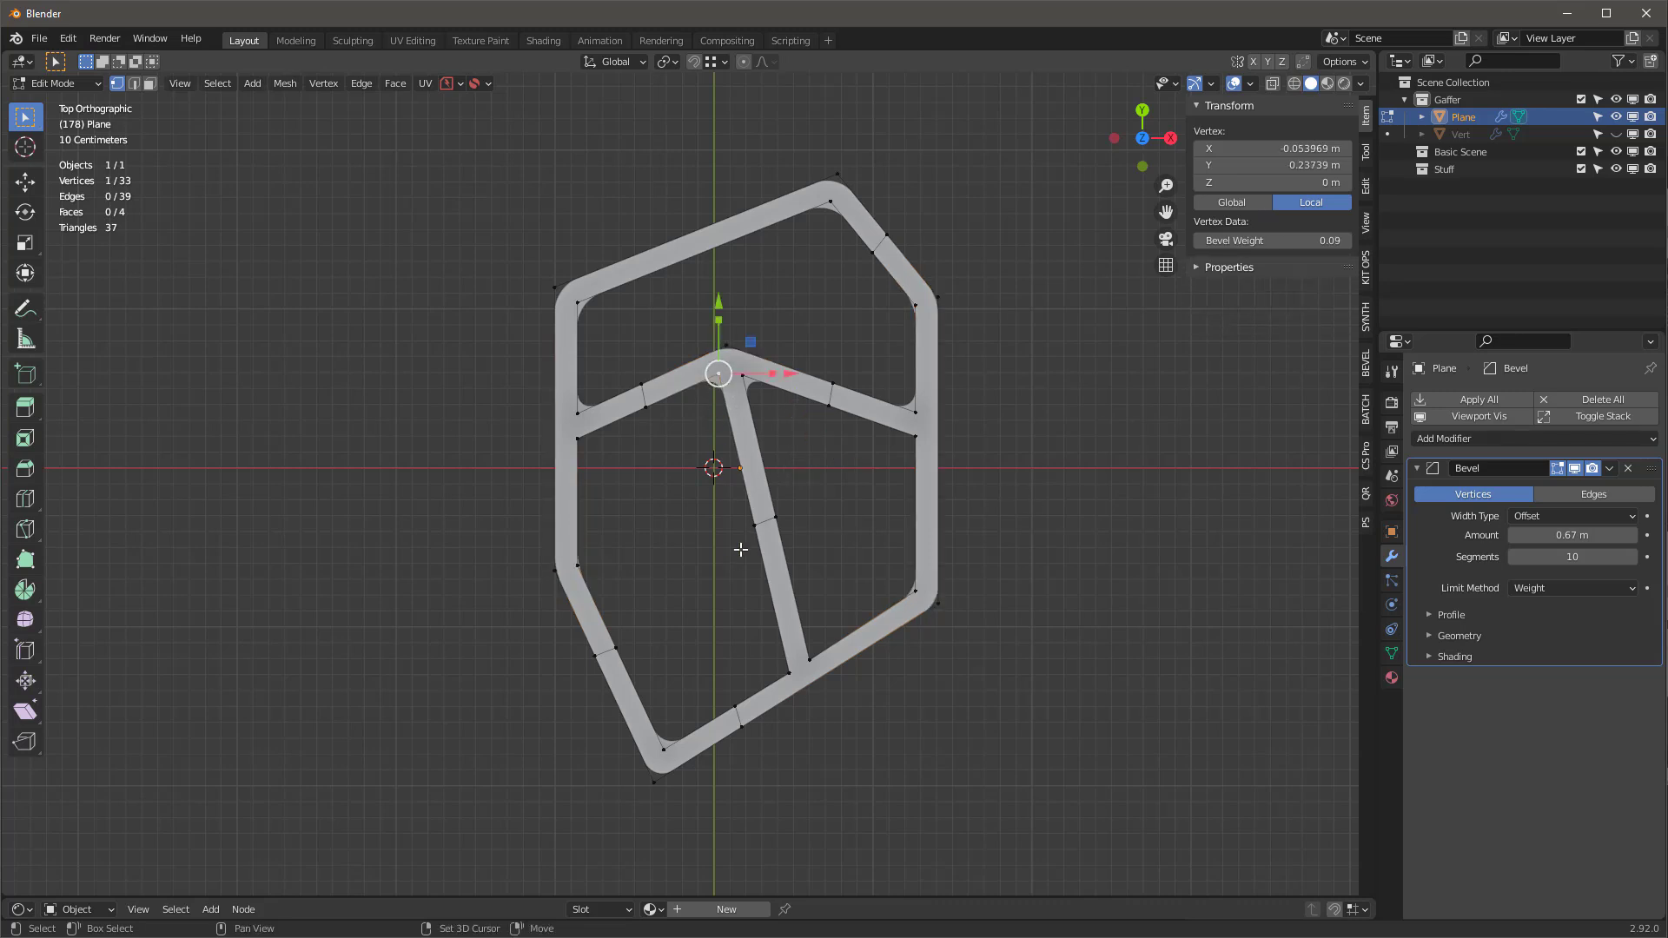
left_click(754, 524, "shift")
left_click(789, 673, "shift")
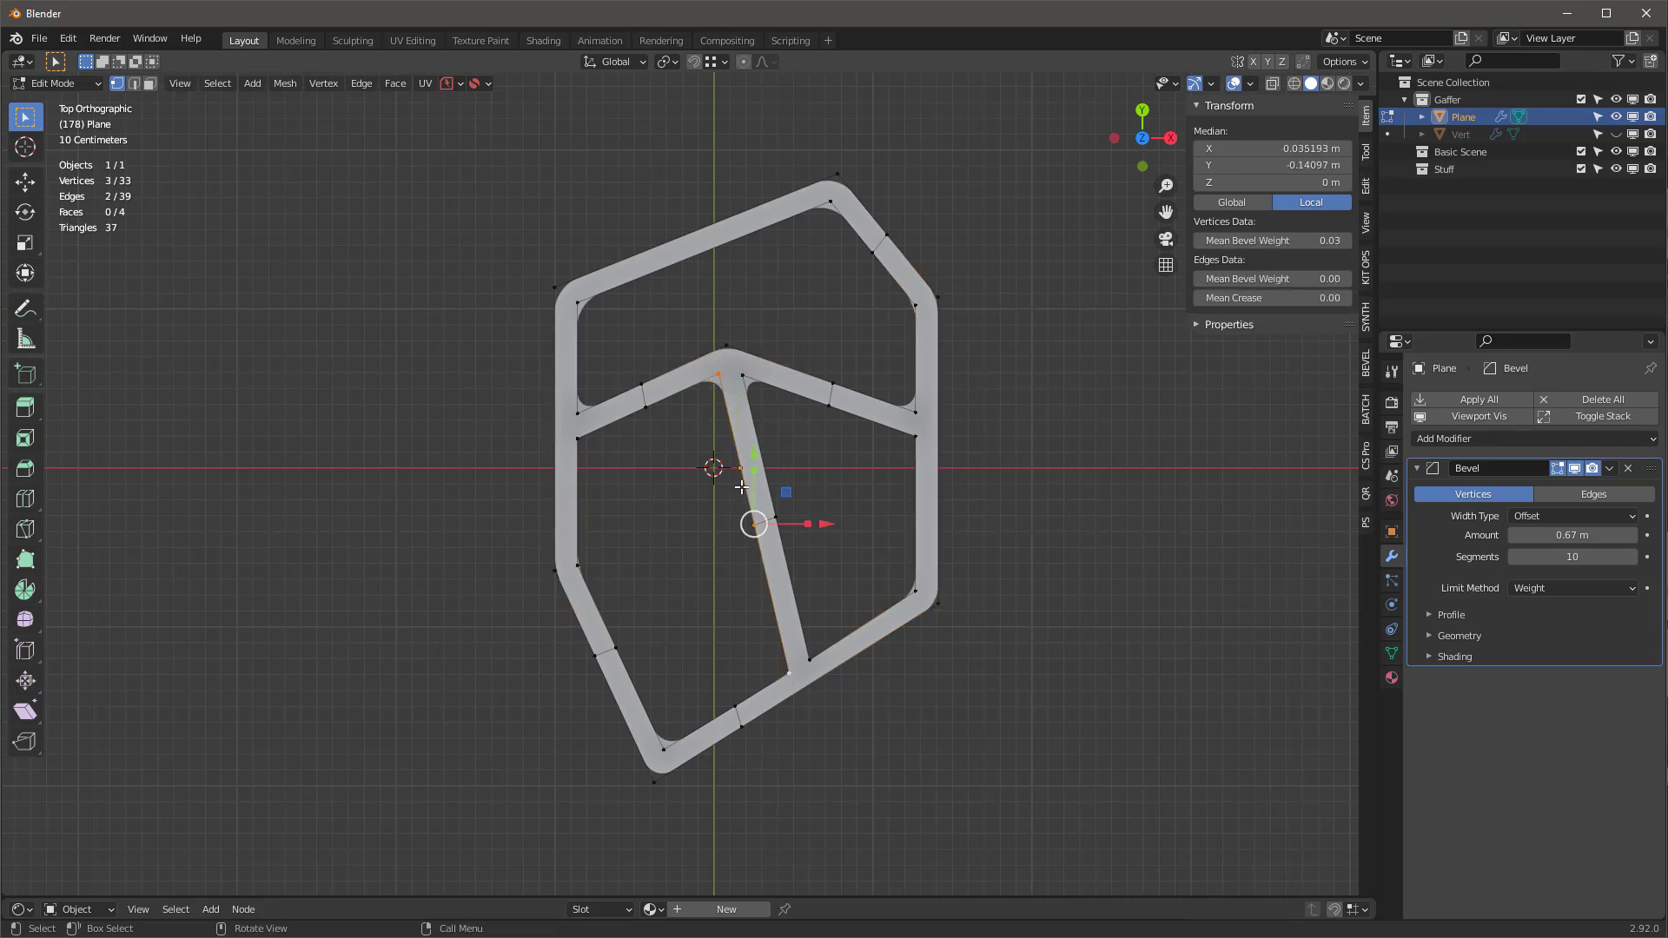
key("g")
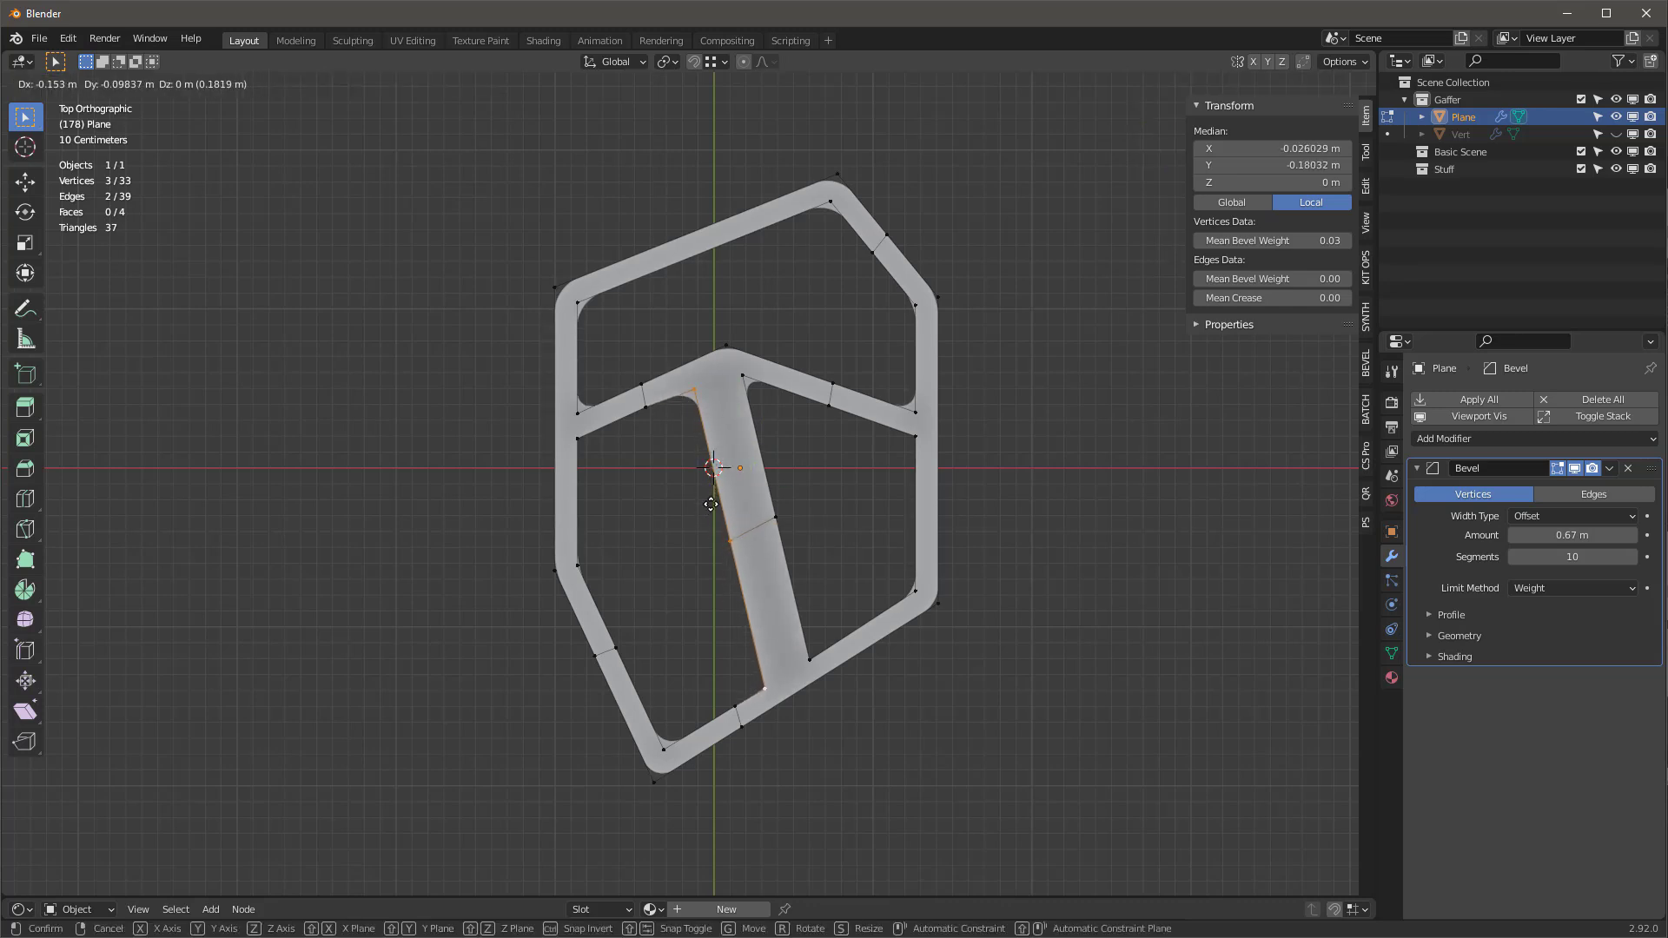
left_click(711, 504)
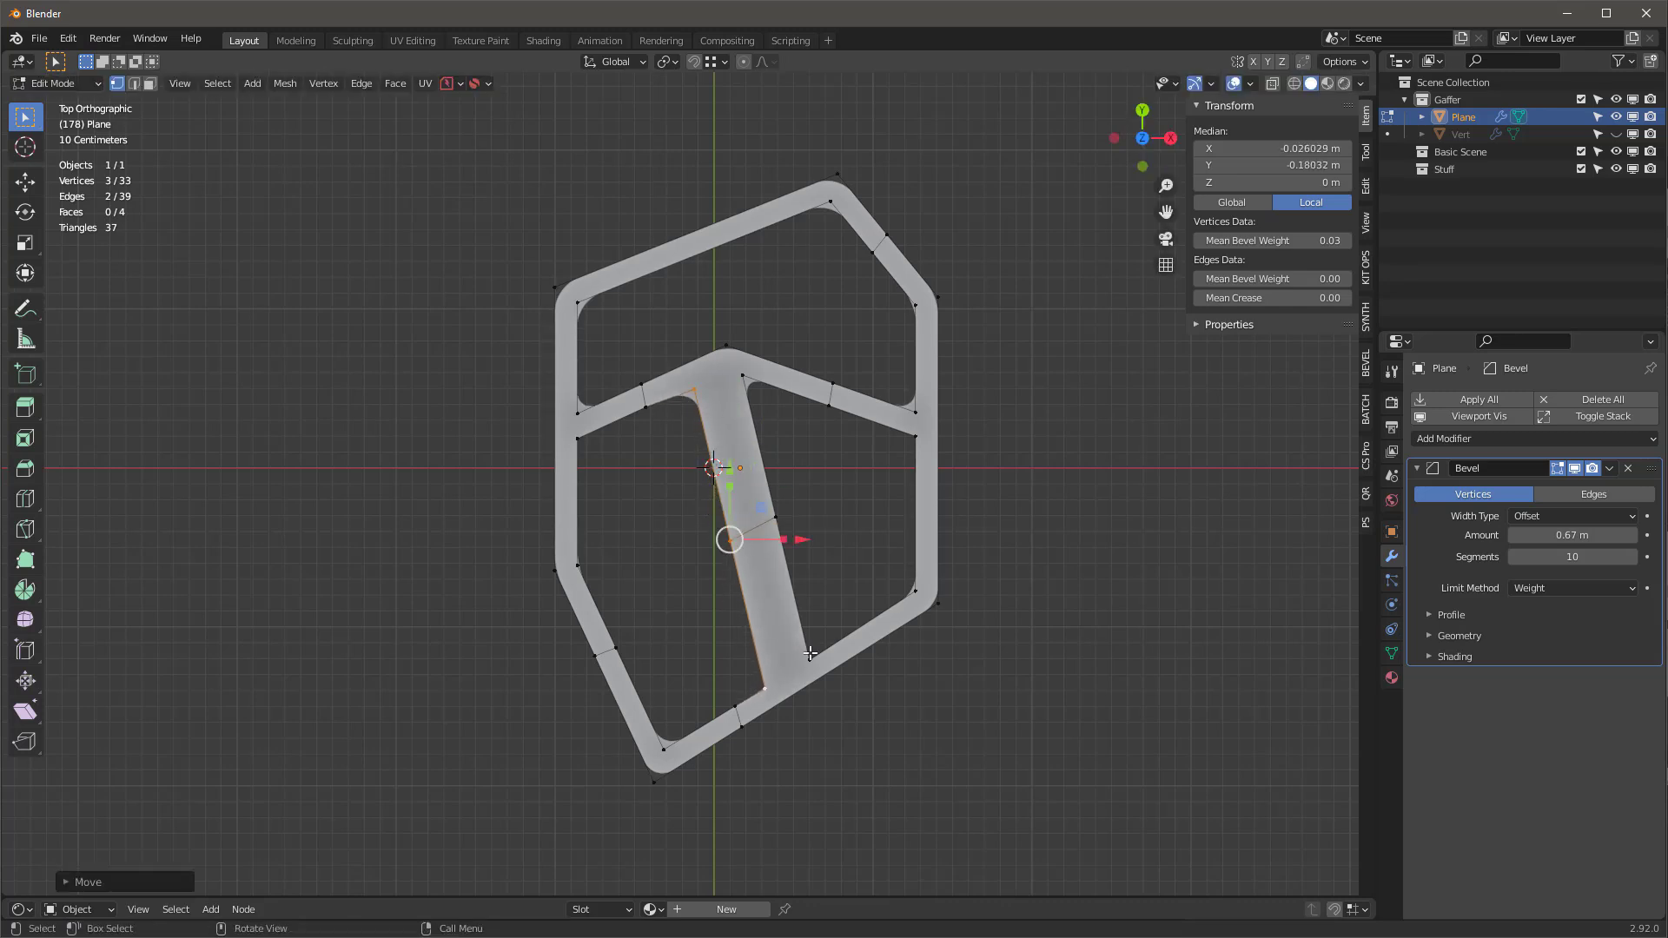
- Select the two vertices at the strut's lower end and set their bevel weight to 0.07
left_click(762, 679)
left_click(809, 662, "shift")
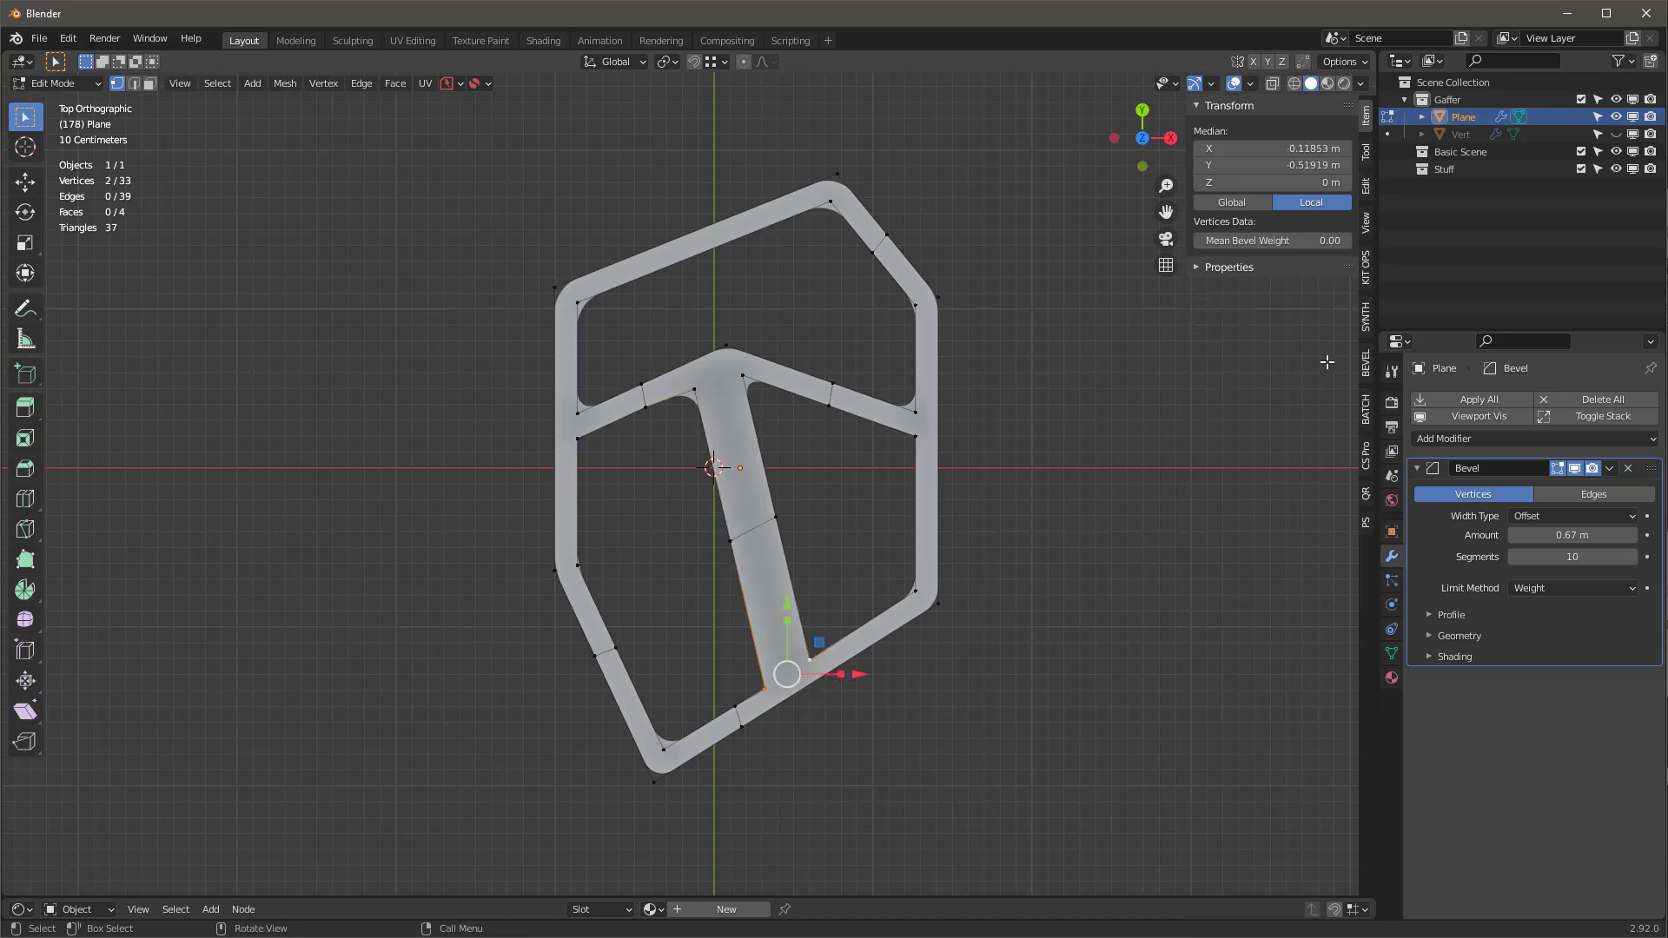
left_click_drag(1273, 240, 1333, 240)
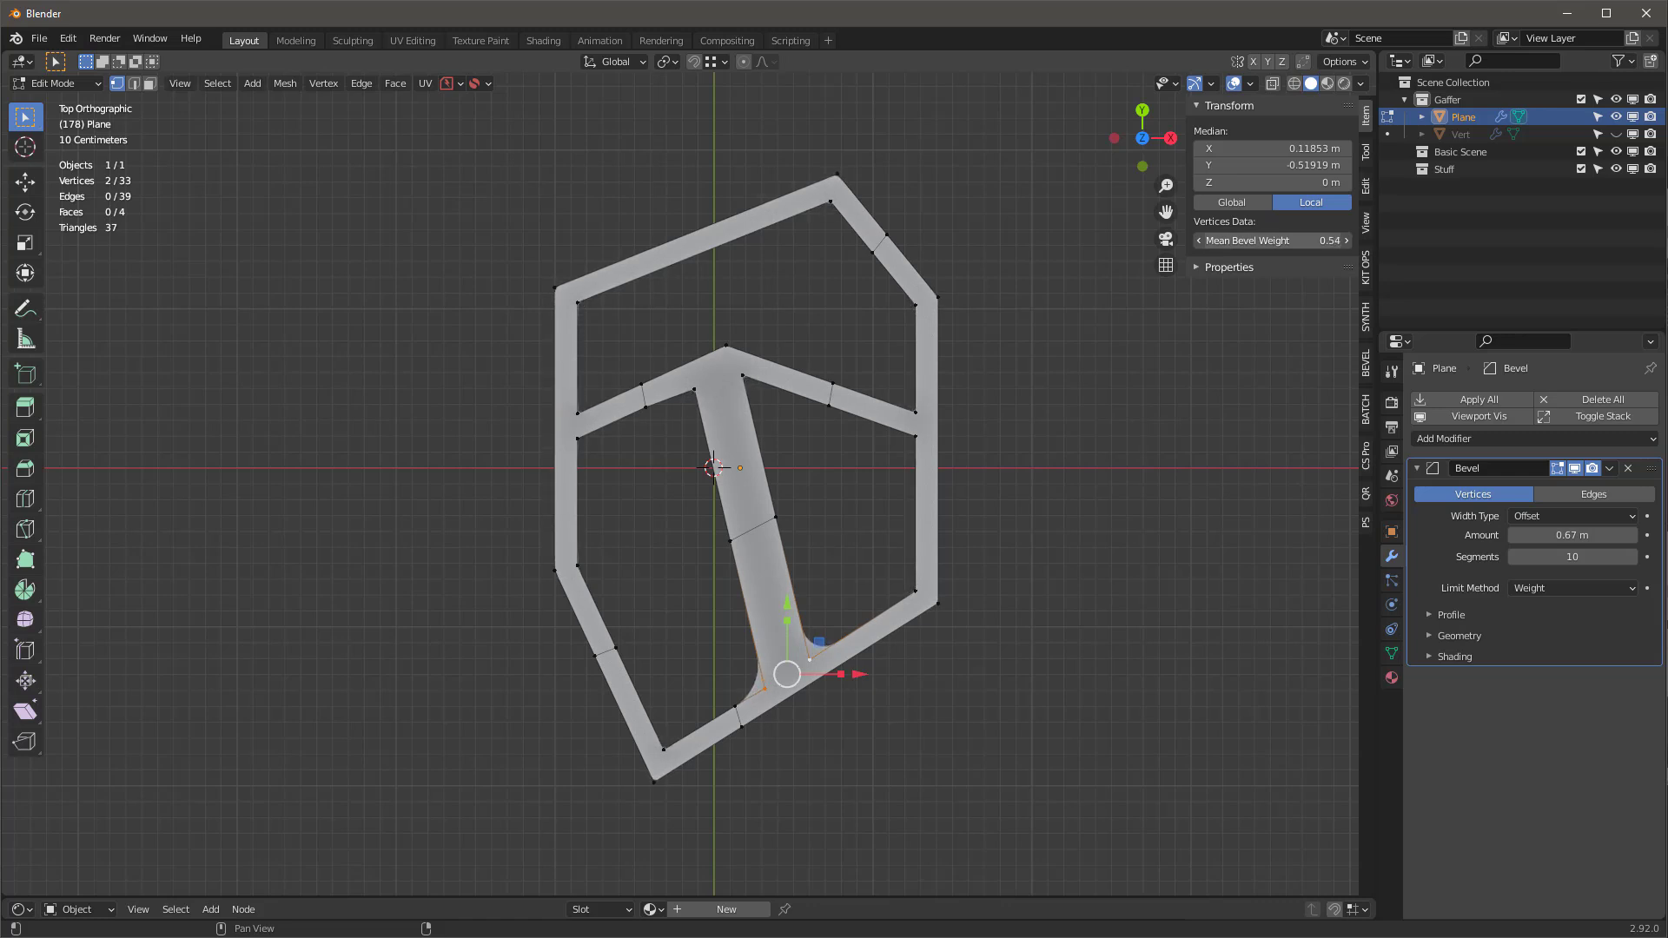
left_click_drag(1334, 240, 1286, 241)
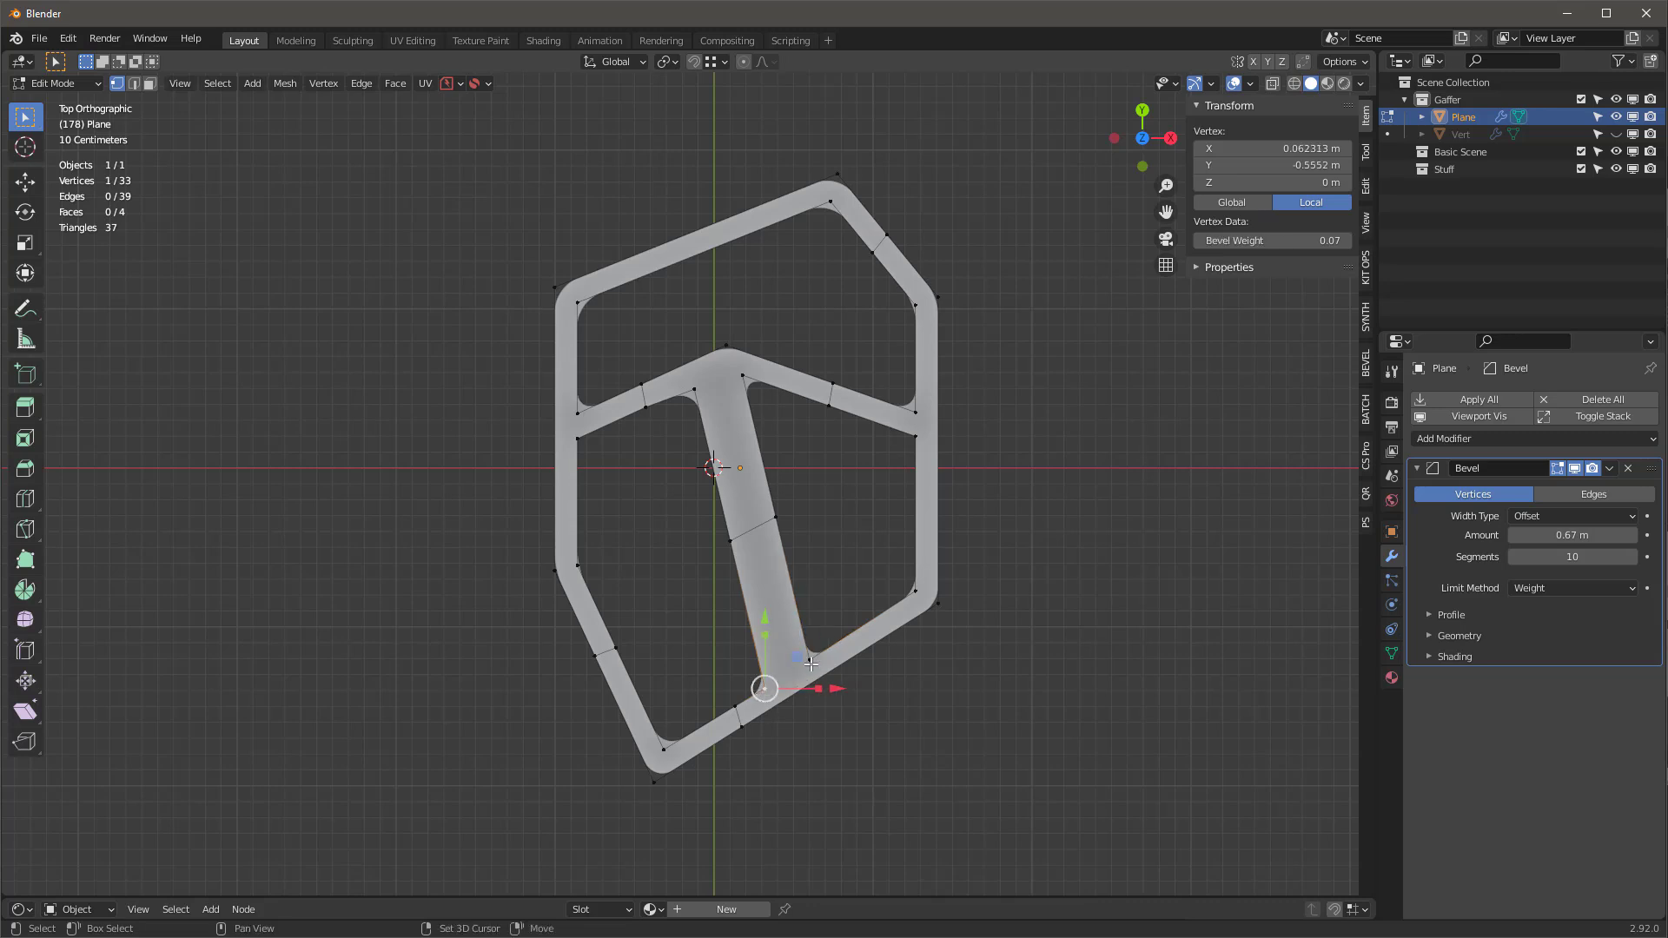
- Move the strut's two lower vertices up to enlarge the junction, and add bevel weight to the inner vertex of the neighbouring lower-left cut
left_click_drag(787, 672, 769, 636)
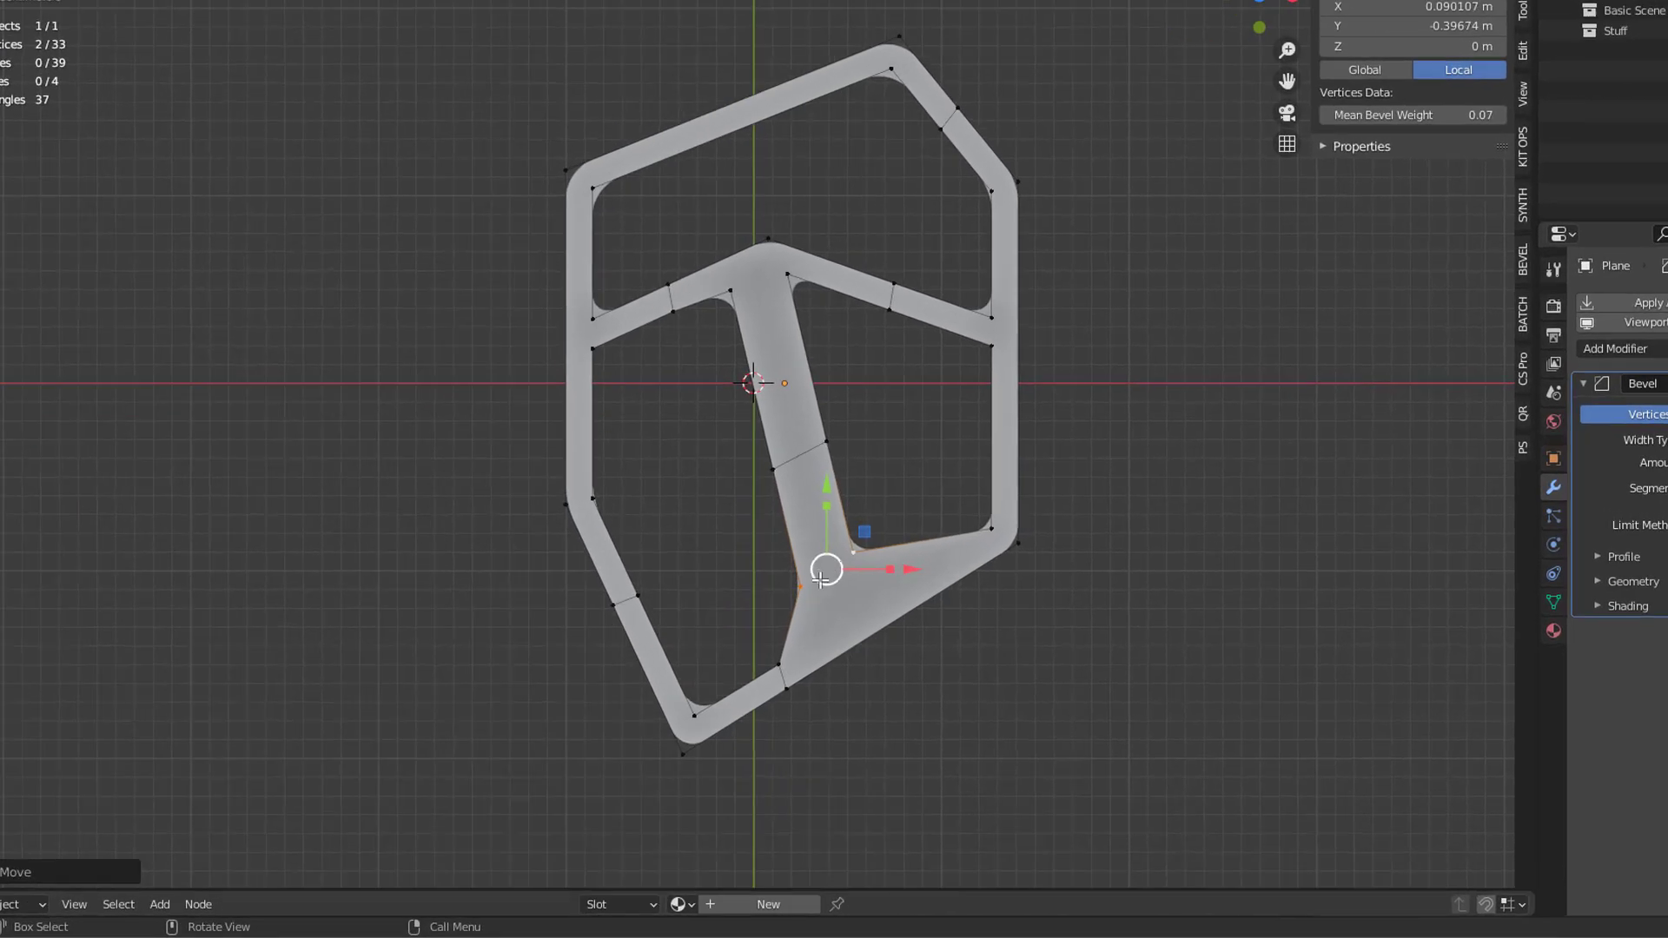
left_click(779, 665)
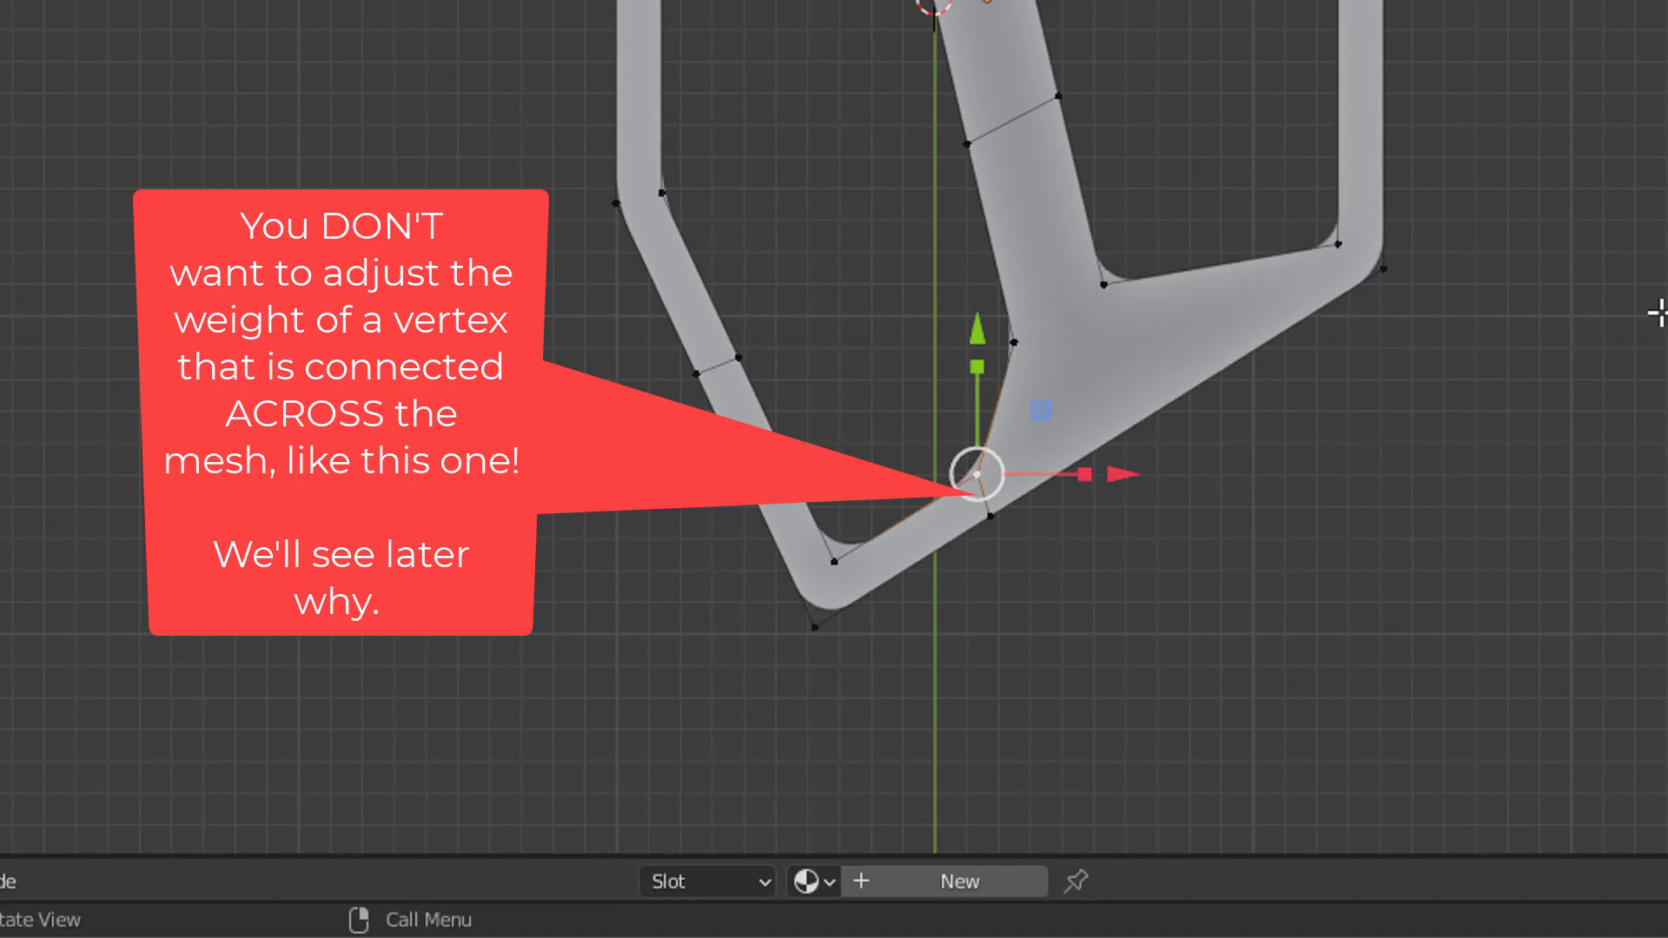
left_click(1624, 334)
middle_click_drag(1147, 82, 1095, 122)
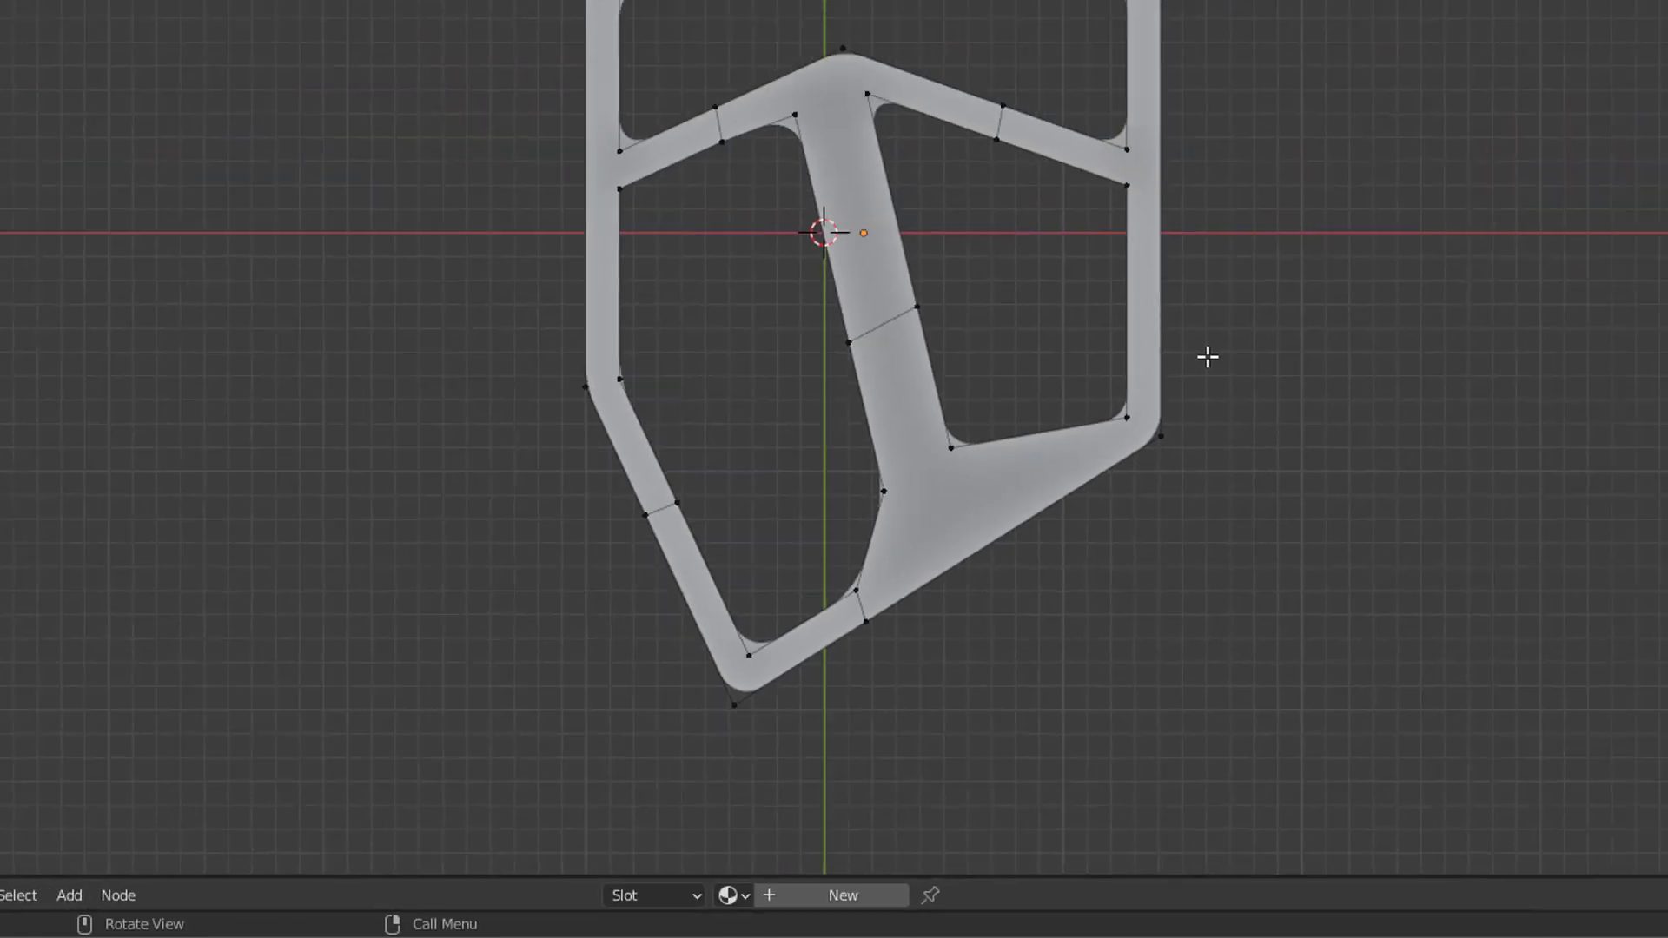
- Return to Object Mode and add a Solidify modifier to the frame with offset 0 and thickness 0.3 m
key("Tab")
middle_click_drag(1206, 357, 884, 484)
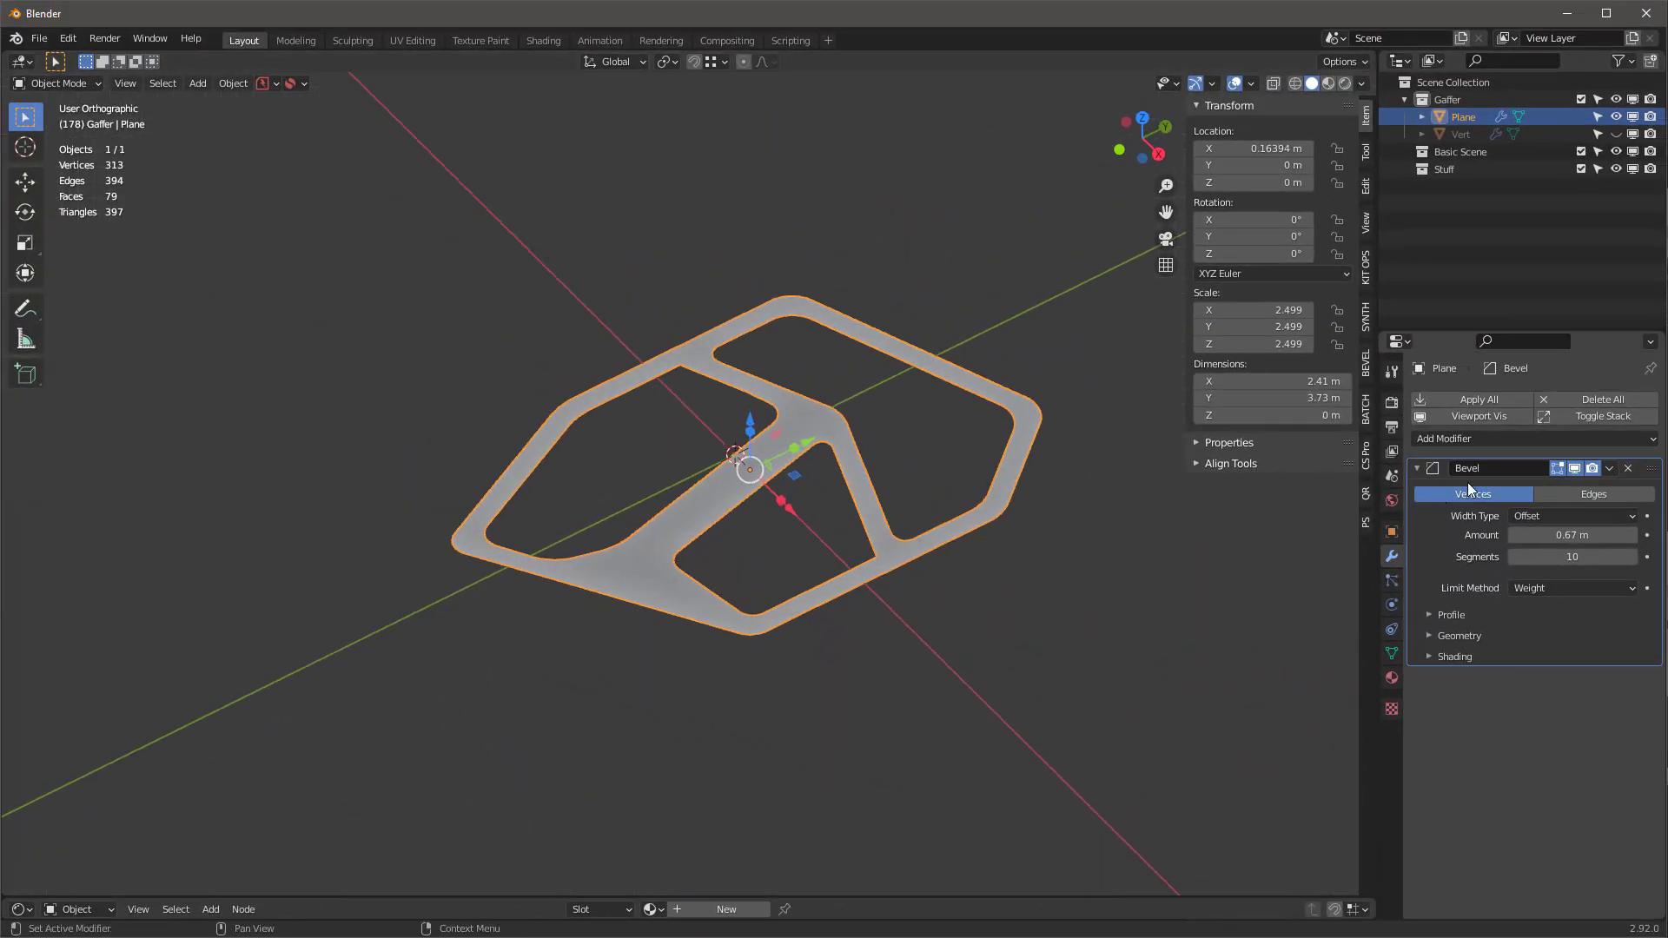
left_click(1471, 436)
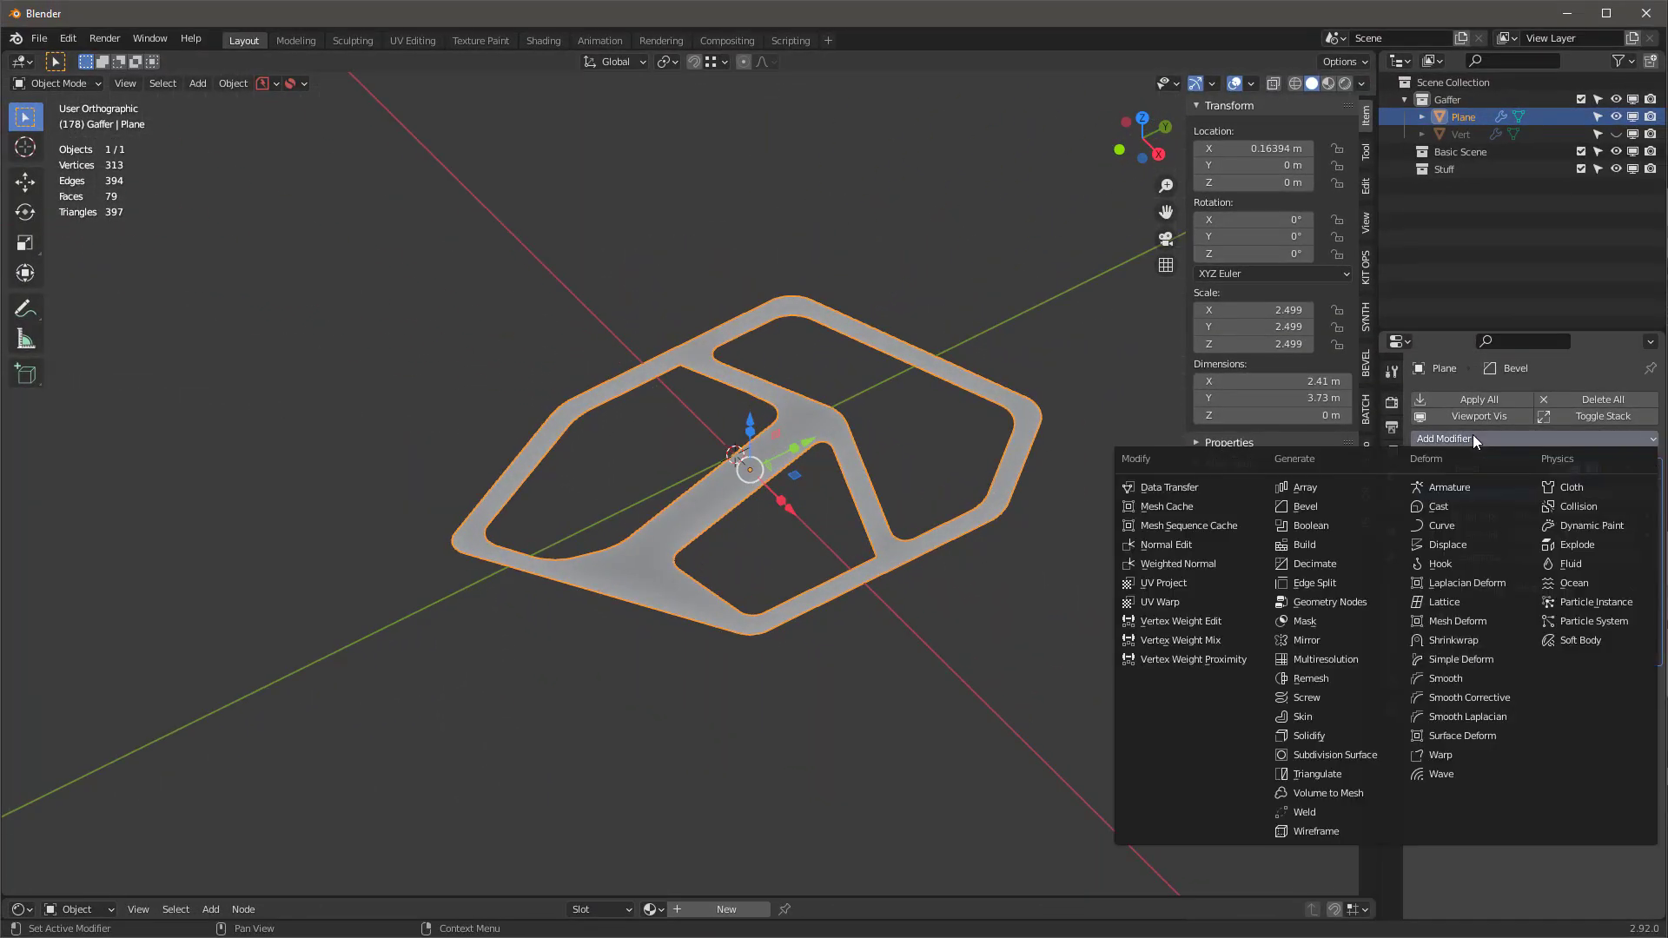
left_click(1308, 737)
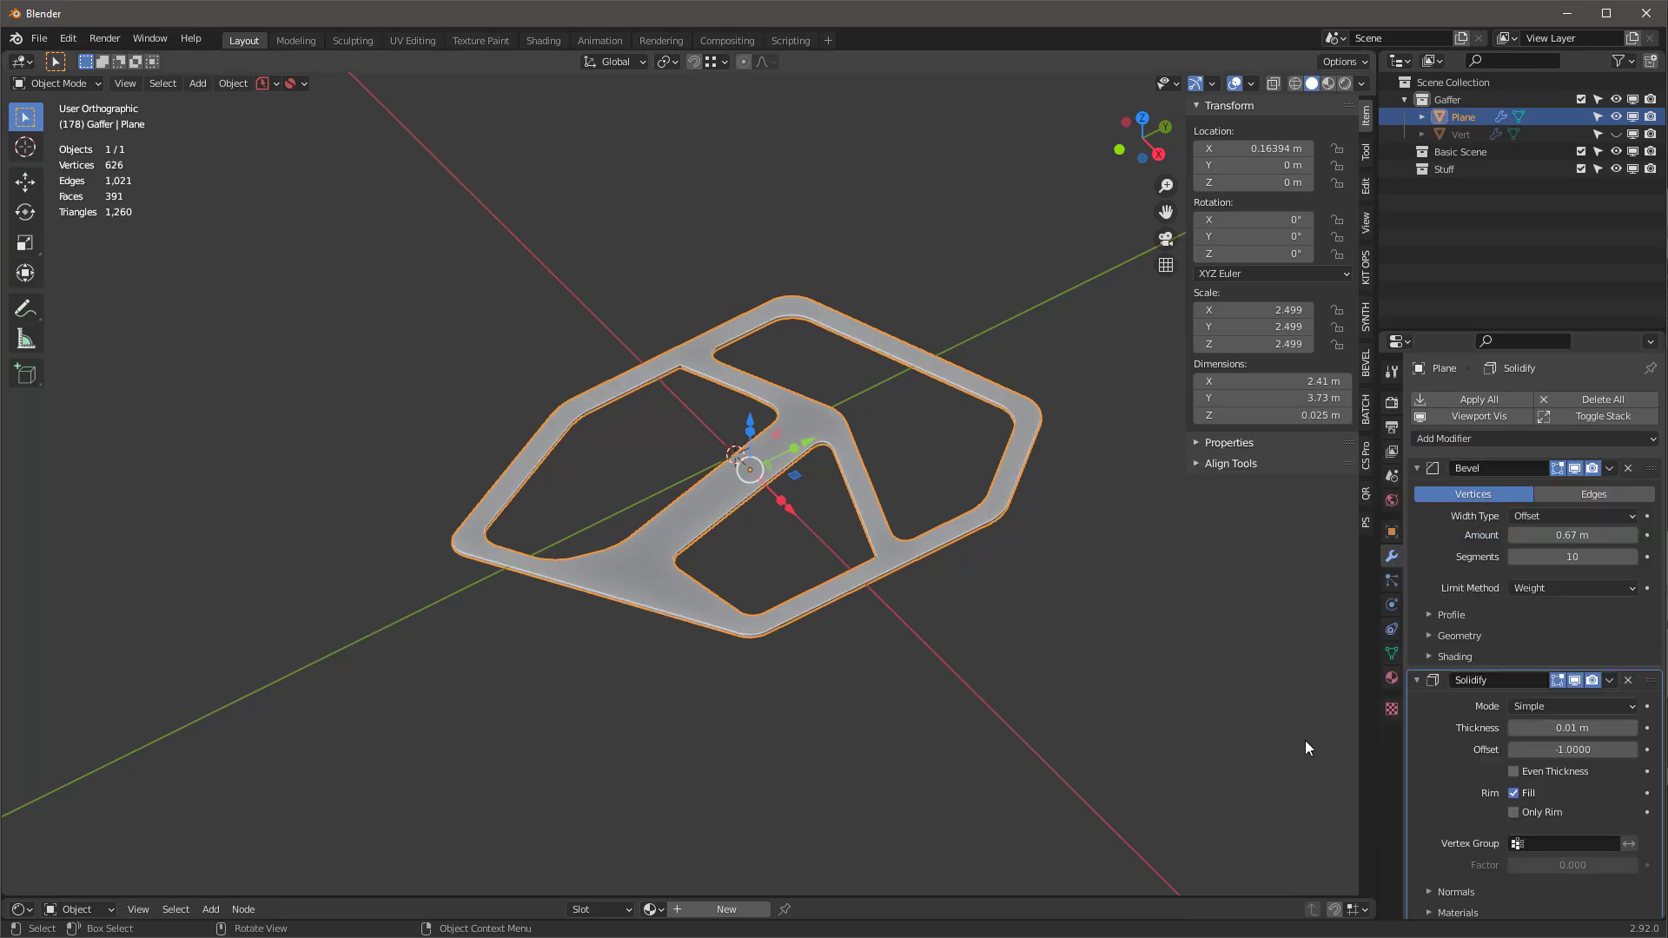
left_click(1607, 743)
type("0")
key("Return")
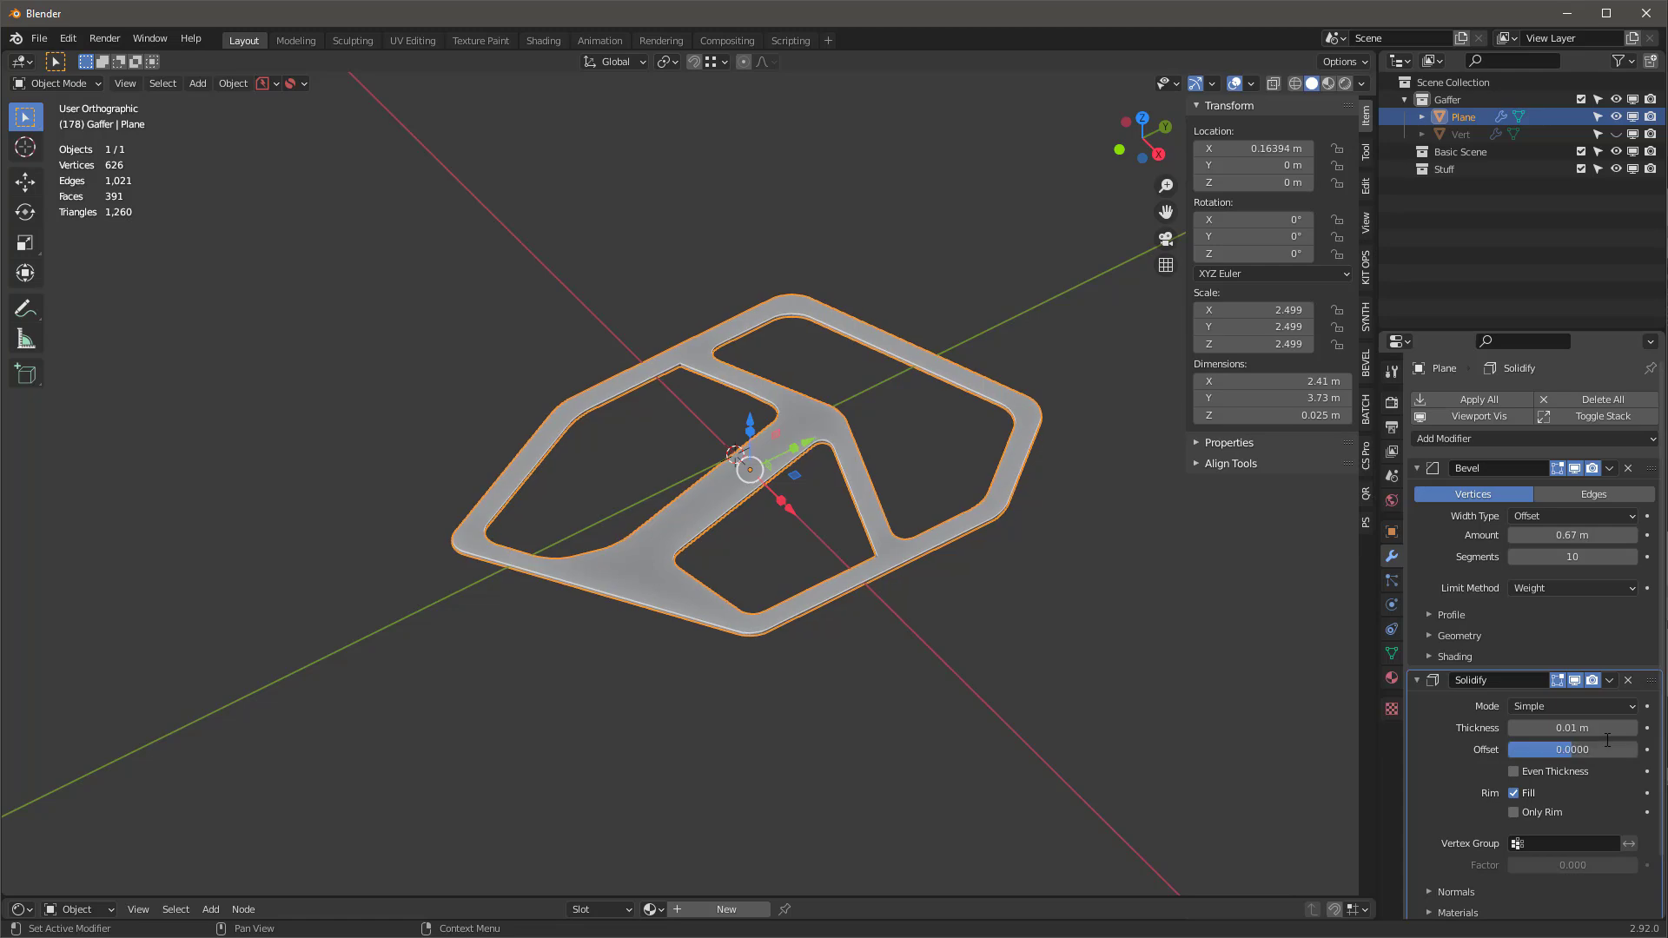
left_click_drag(1605, 729, 1655, 730)
middle_click_drag(912, 501, 986, 522)
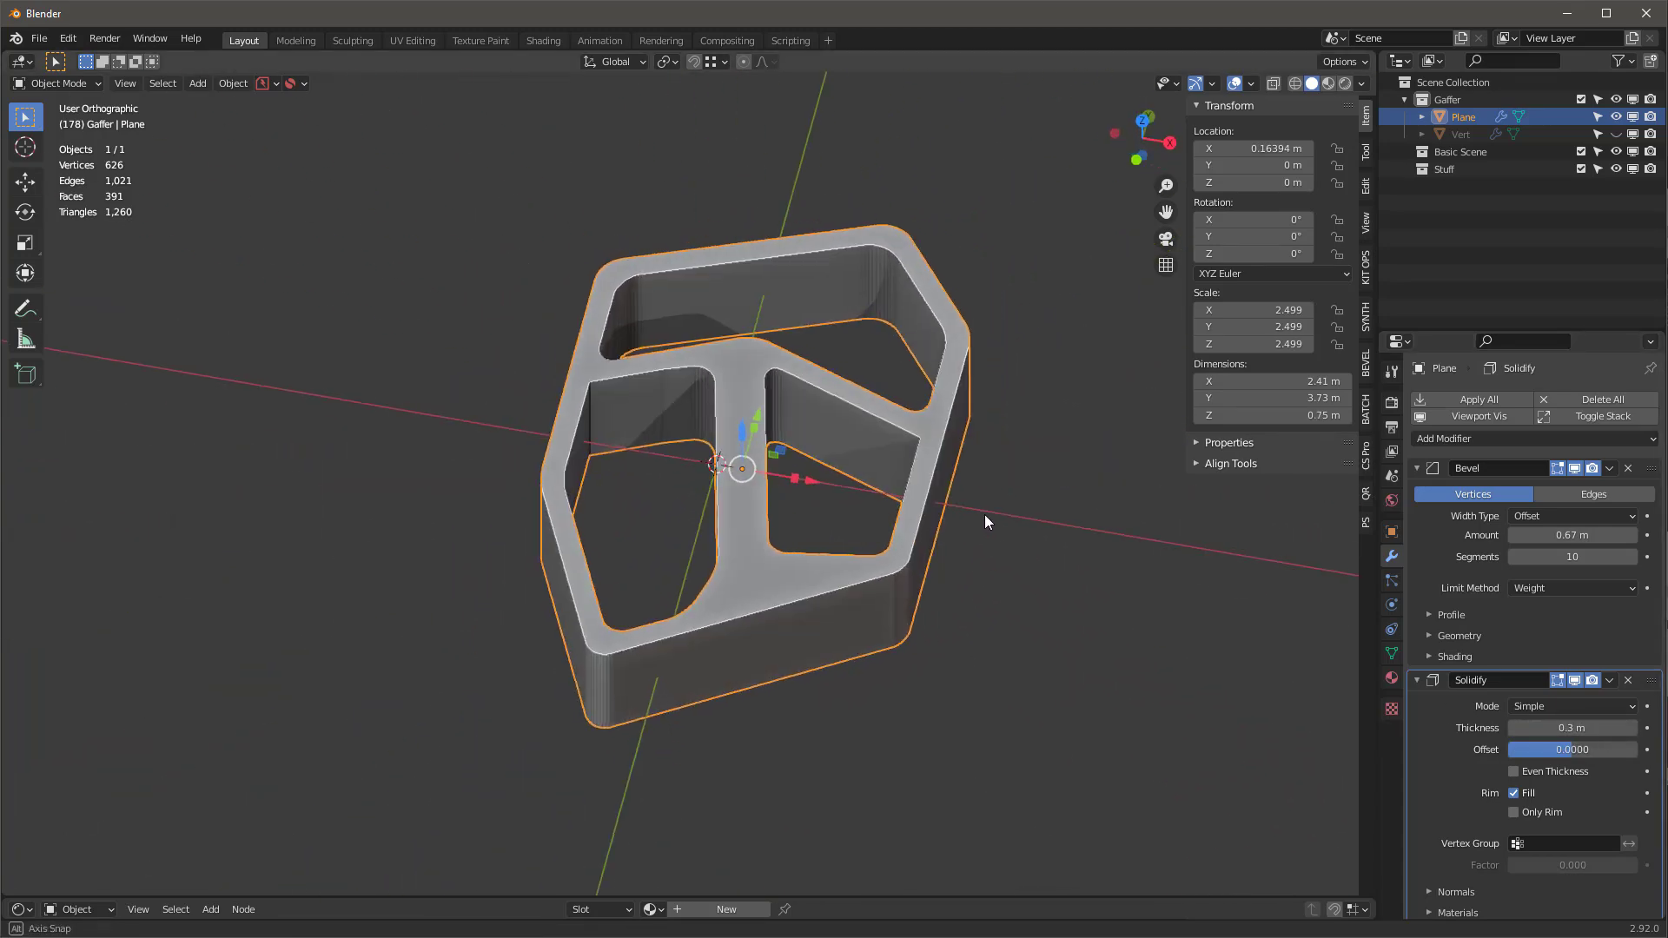
- Add a second Bevel modifier after the Solidify modifier
left_click(1447, 439)
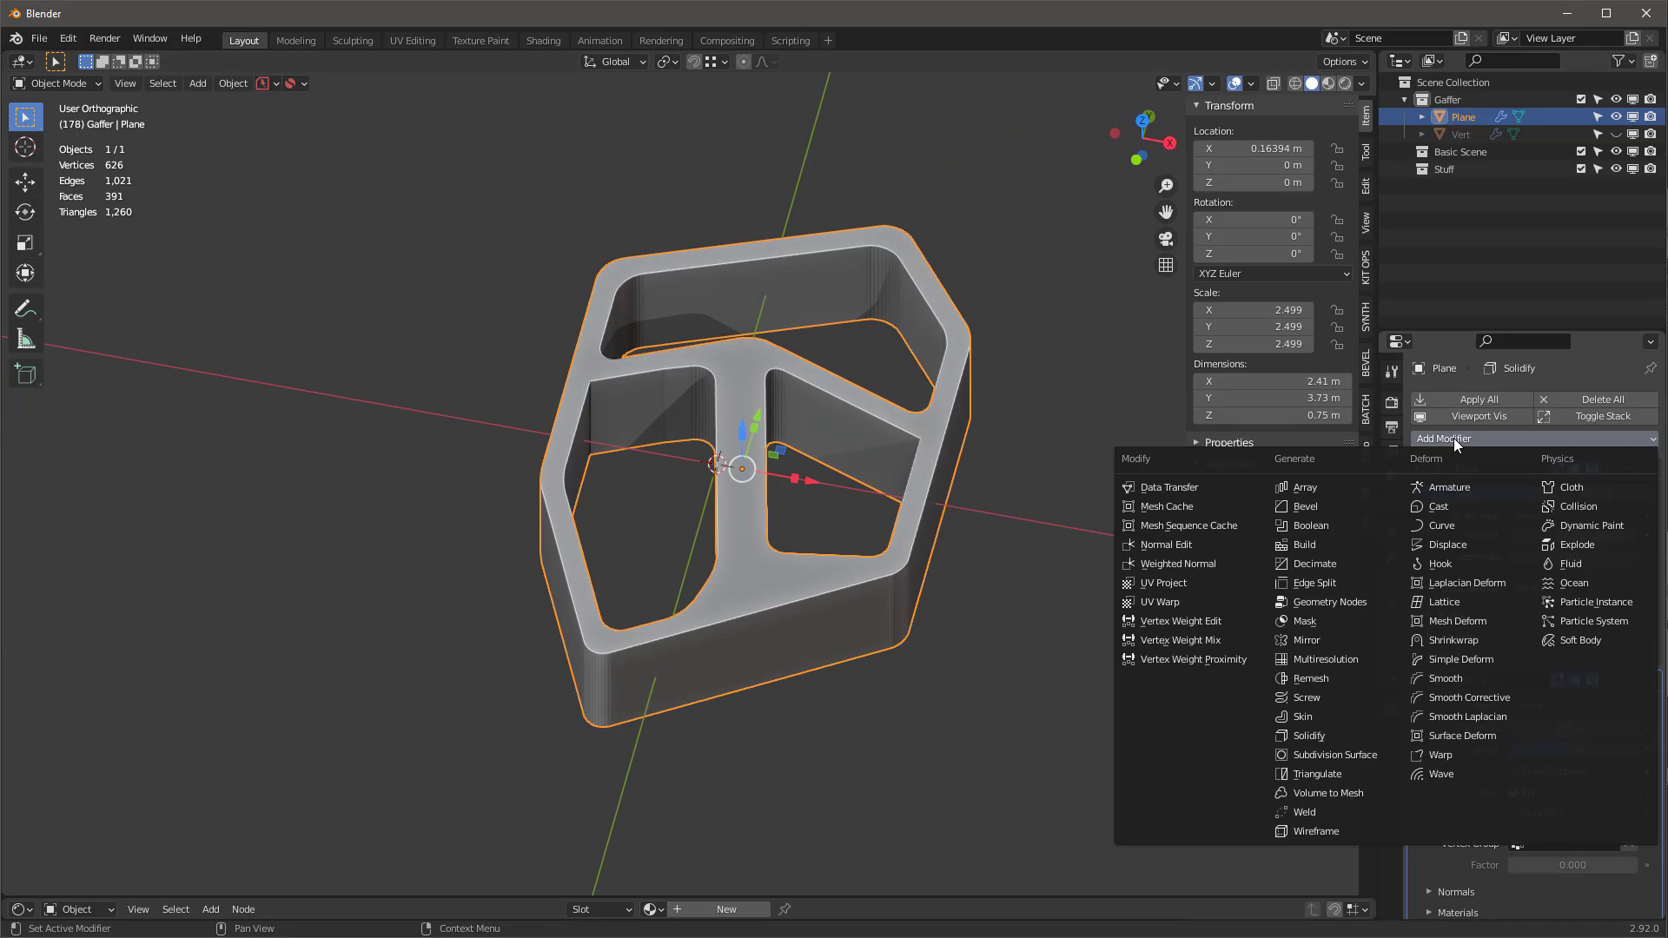
left_click(1323, 504)
middle_click_drag(1324, 504, 1159, 697)
middle_click_drag(921, 600, 970, 597)
- Examine how the weighted vertex at the lower cut affects the solid frame's bevel, using see-through display and several viewing angles
key("Tab")
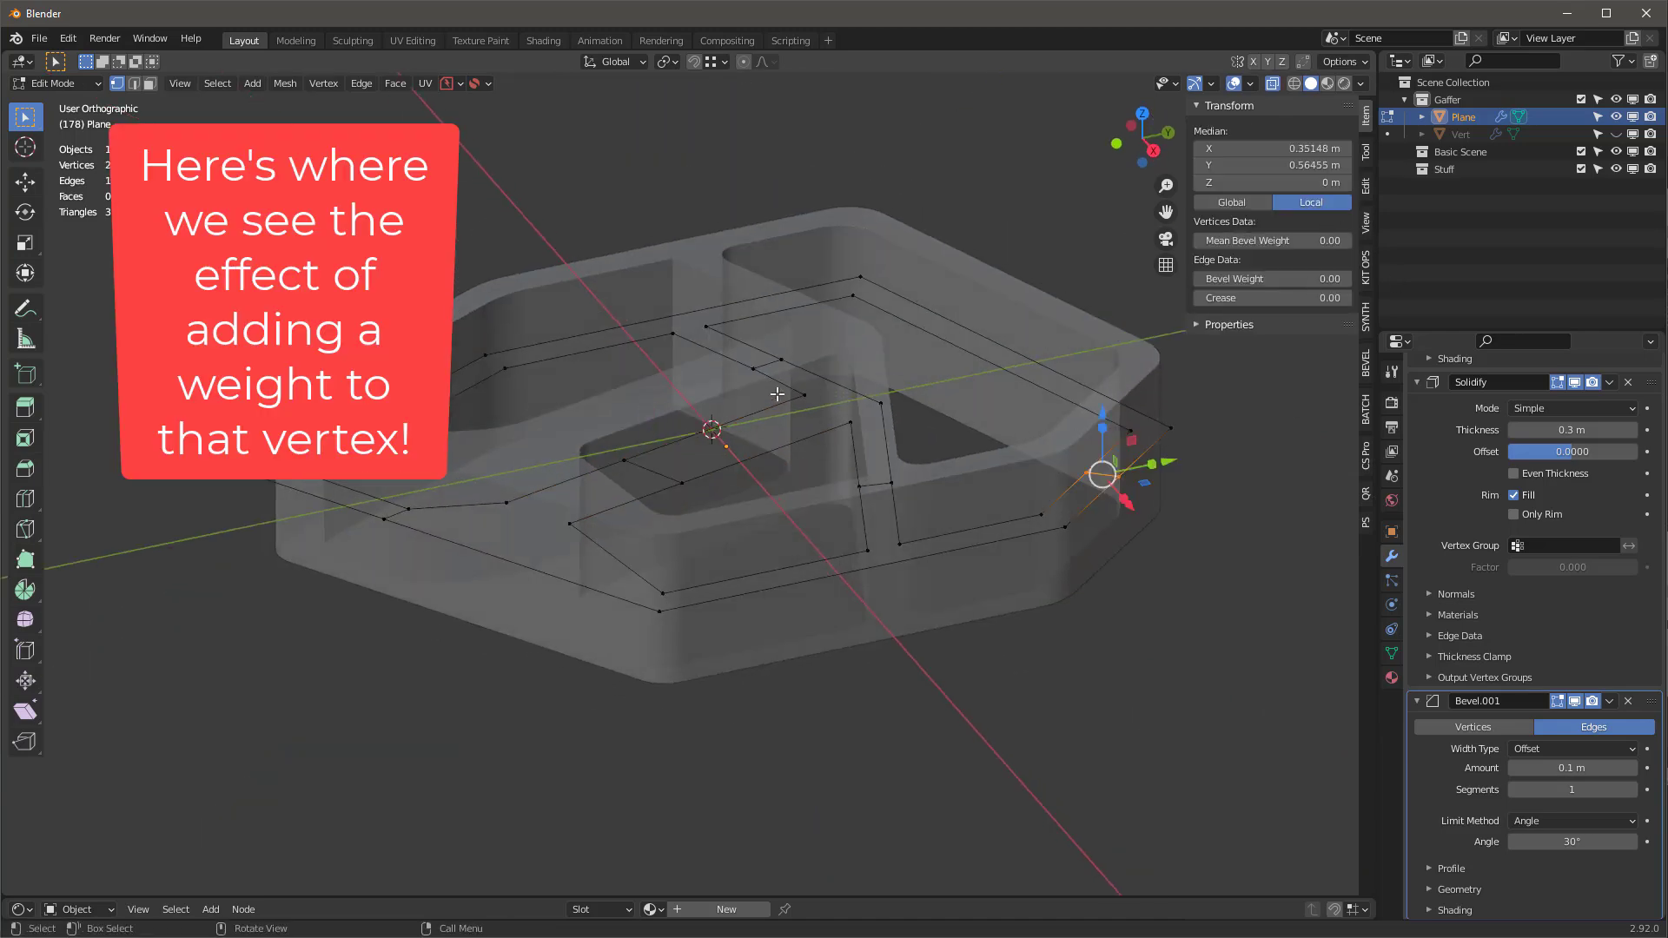
left_click(387, 515)
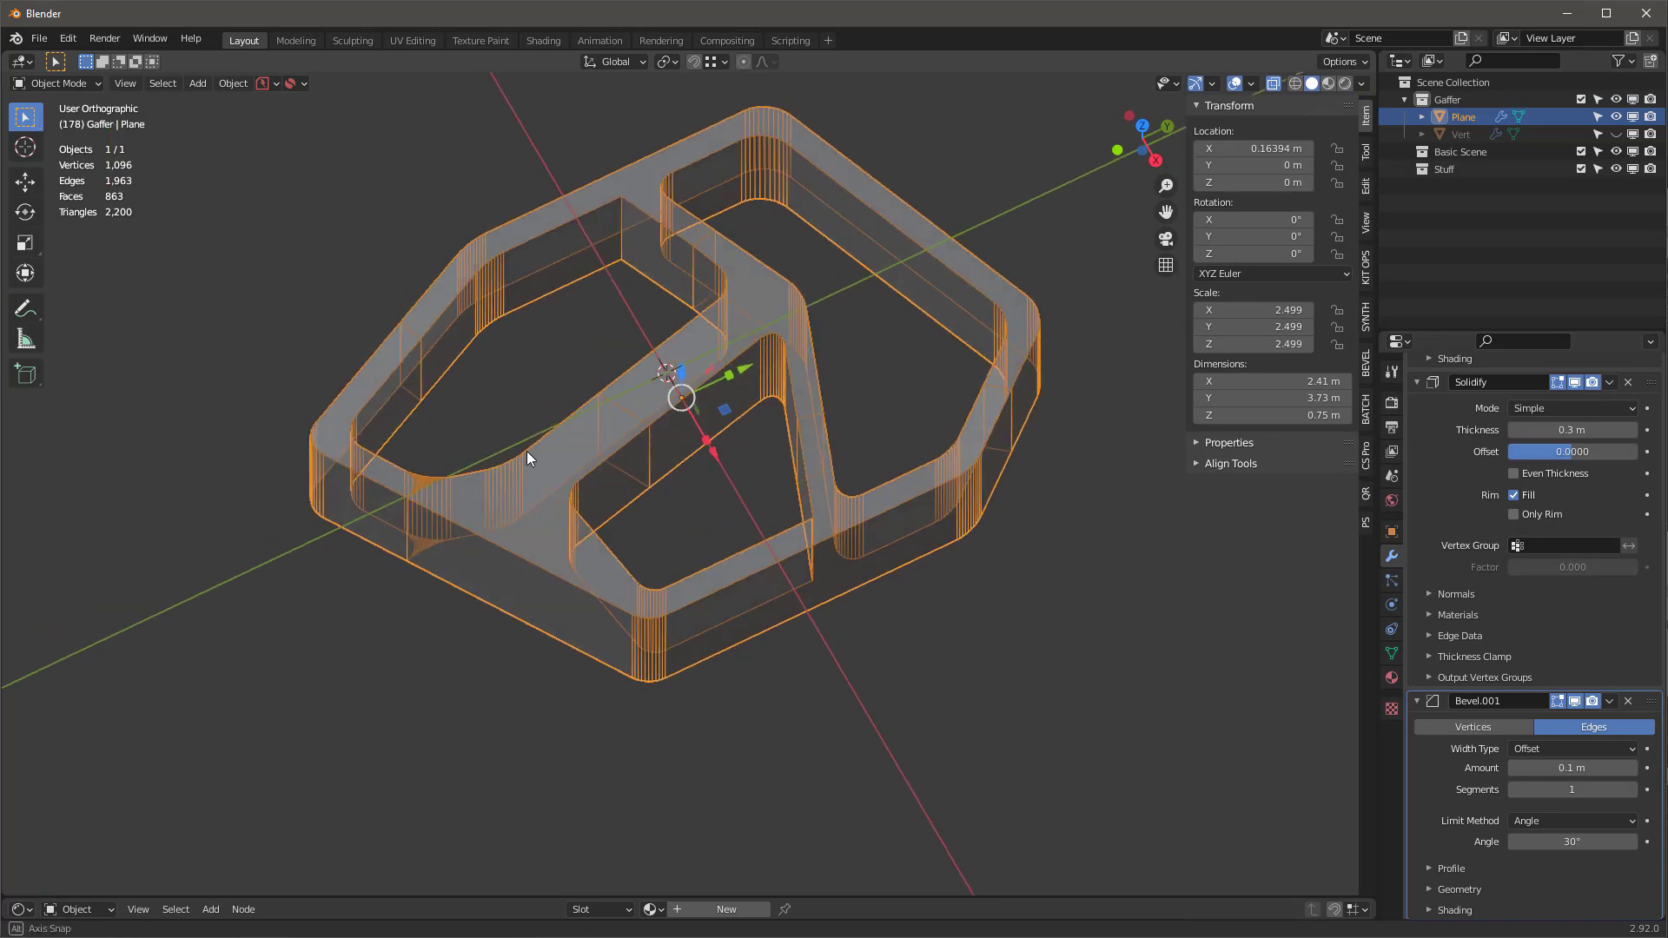
middle_click_drag(527, 451, 780, 462)
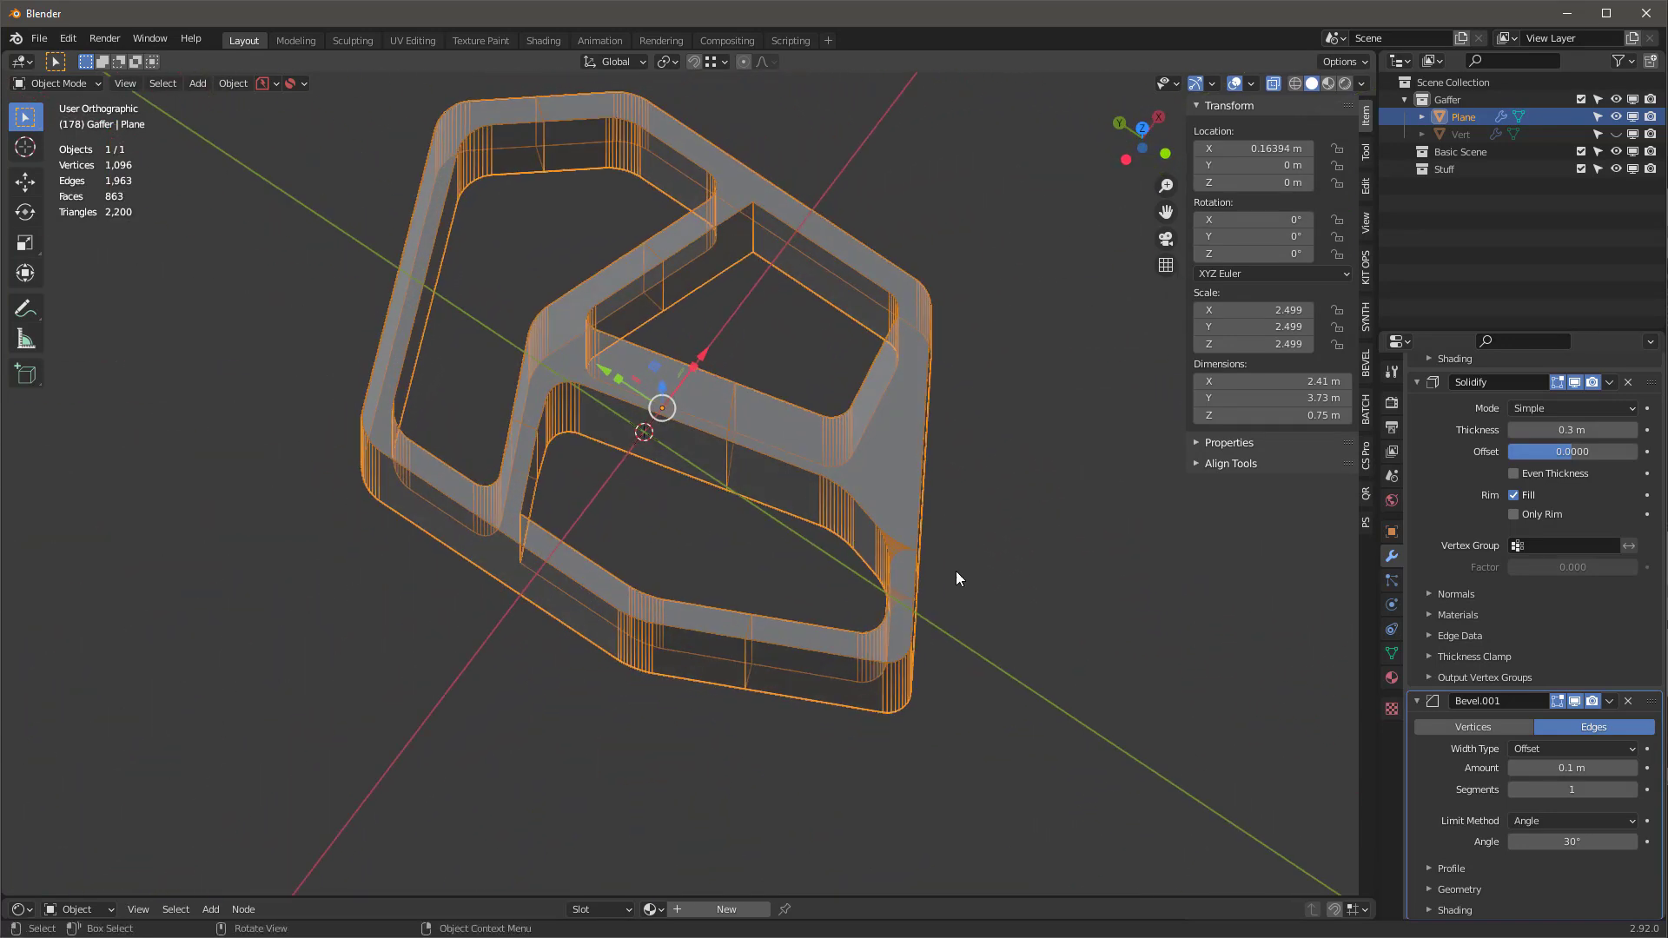
- Enter Edit Mode and reset the bevel weight of the inner vertex beside the strut's lower junction to 0
scroll(947, 560, "up", 8)
scroll(866, 544, "up", 2)
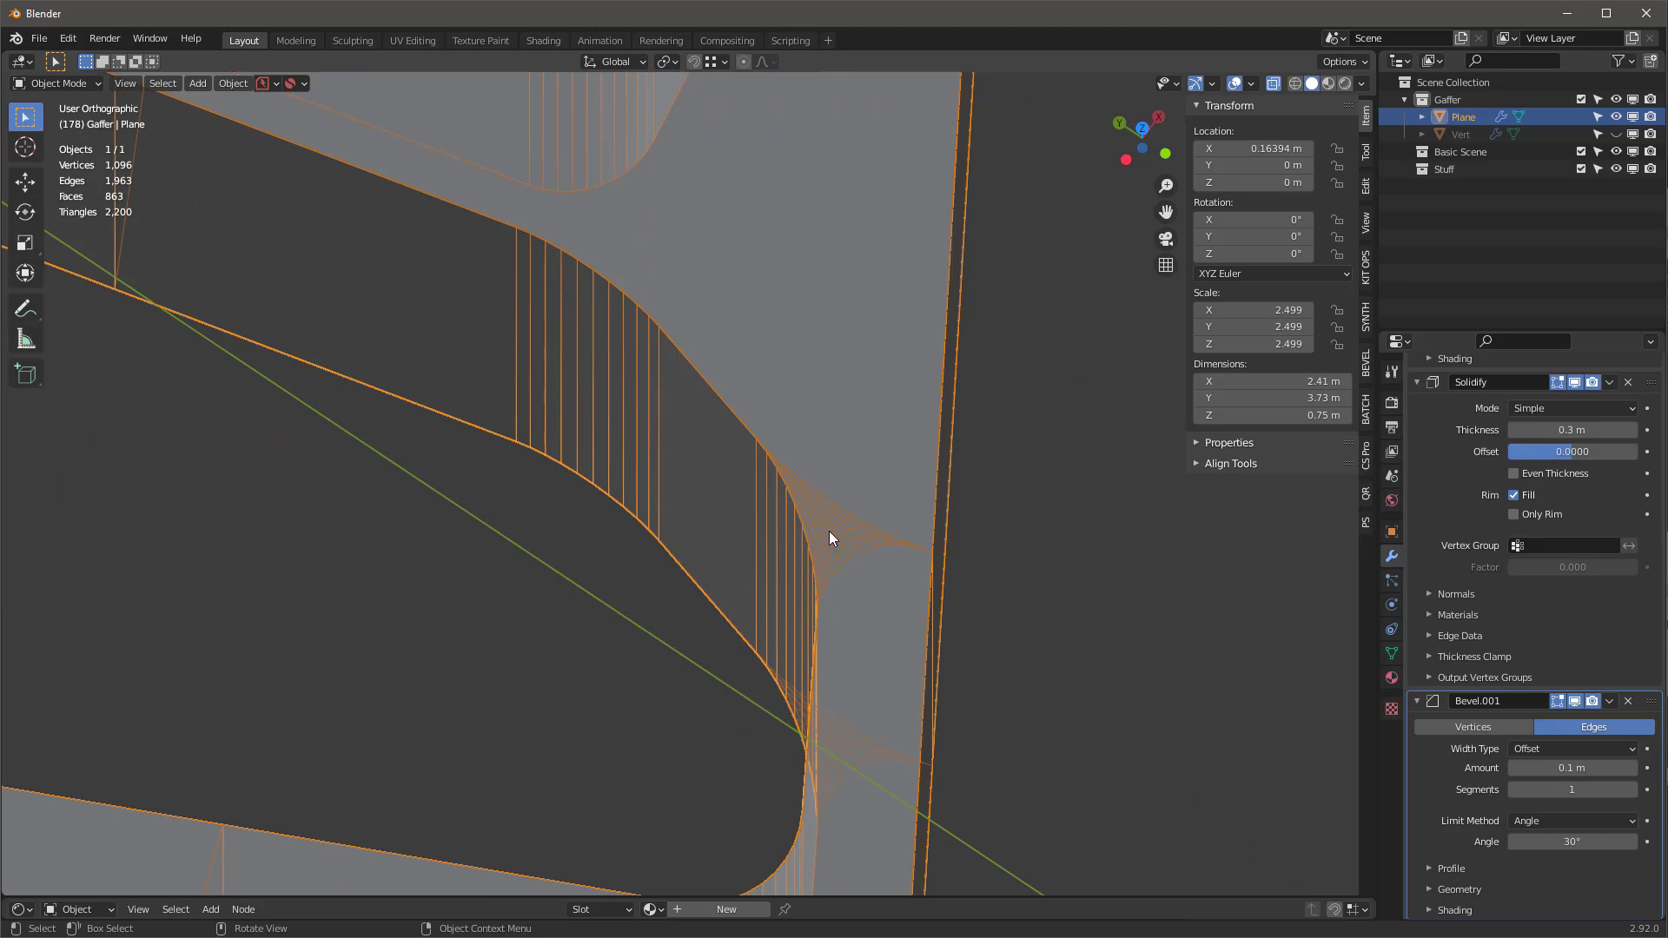
scroll(829, 530, "down", 10)
middle_click_drag(886, 551, 698, 637)
scroll(701, 601, "up", 3)
key("Tab")
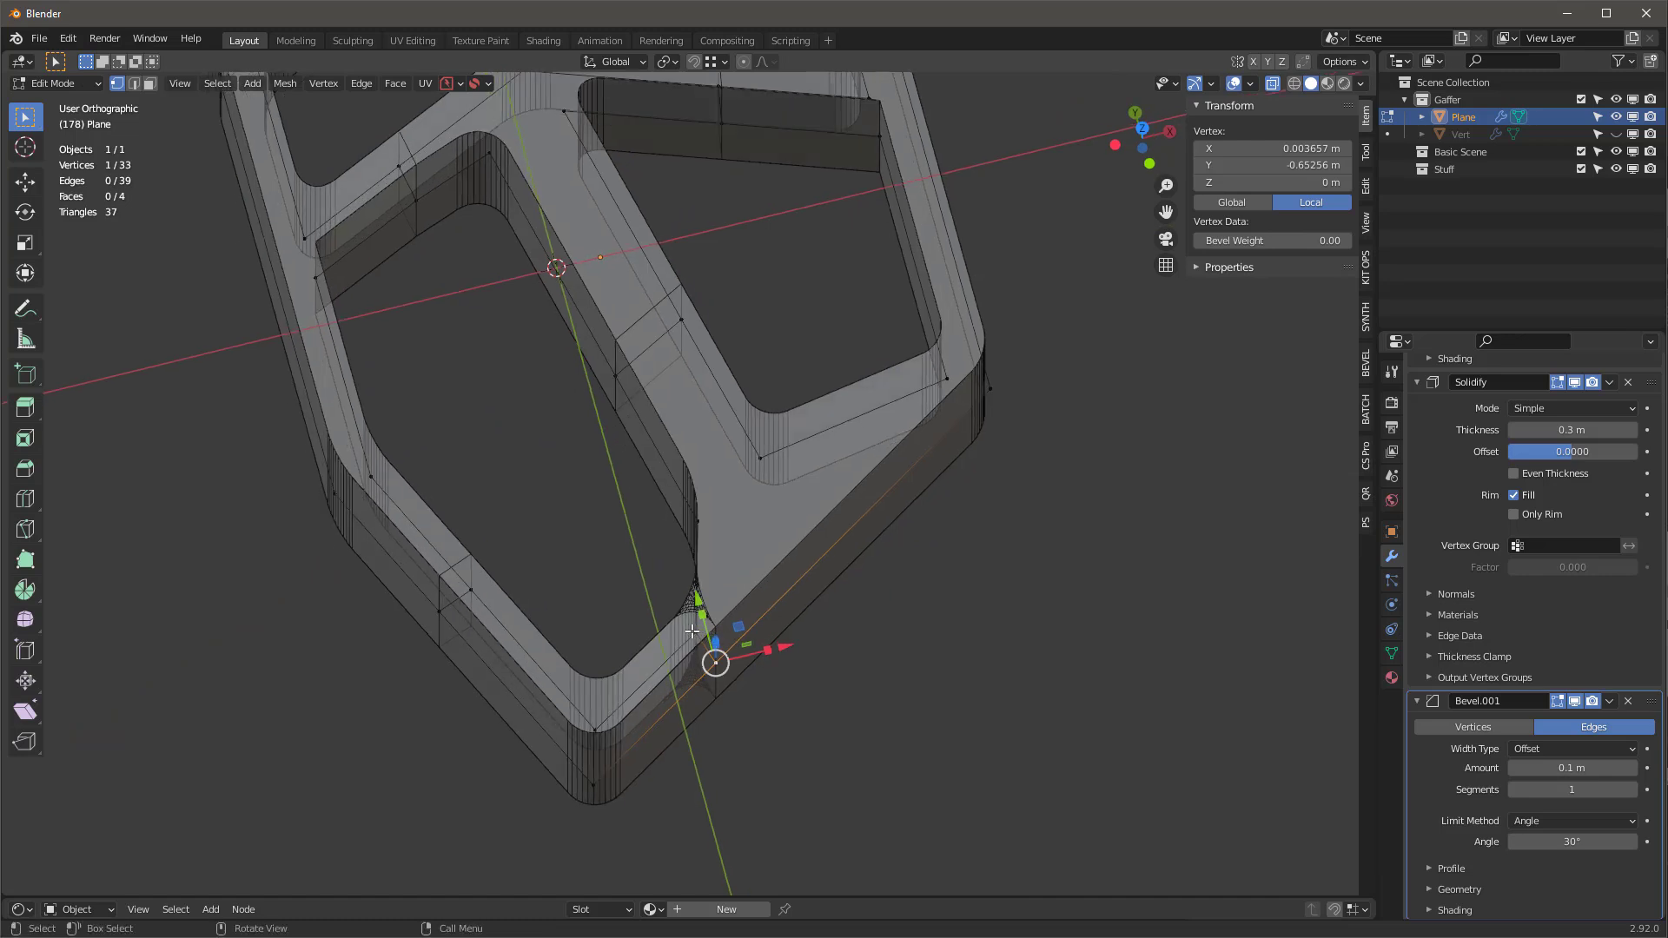
left_click(694, 632)
left_click(714, 660)
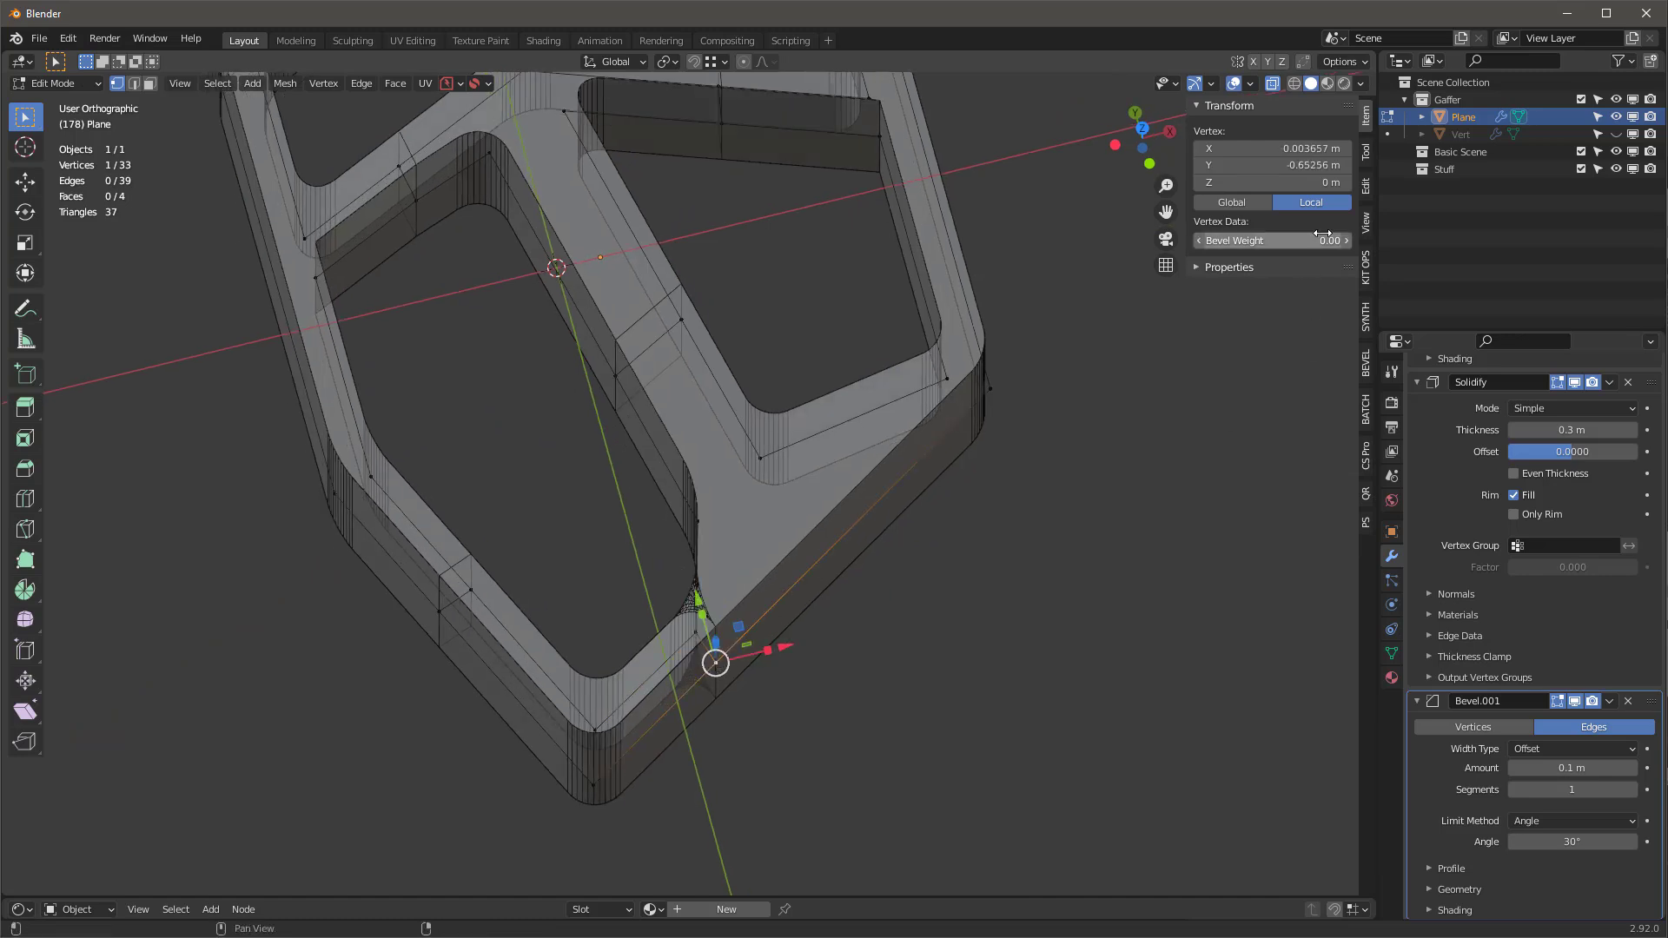
left_click(695, 631)
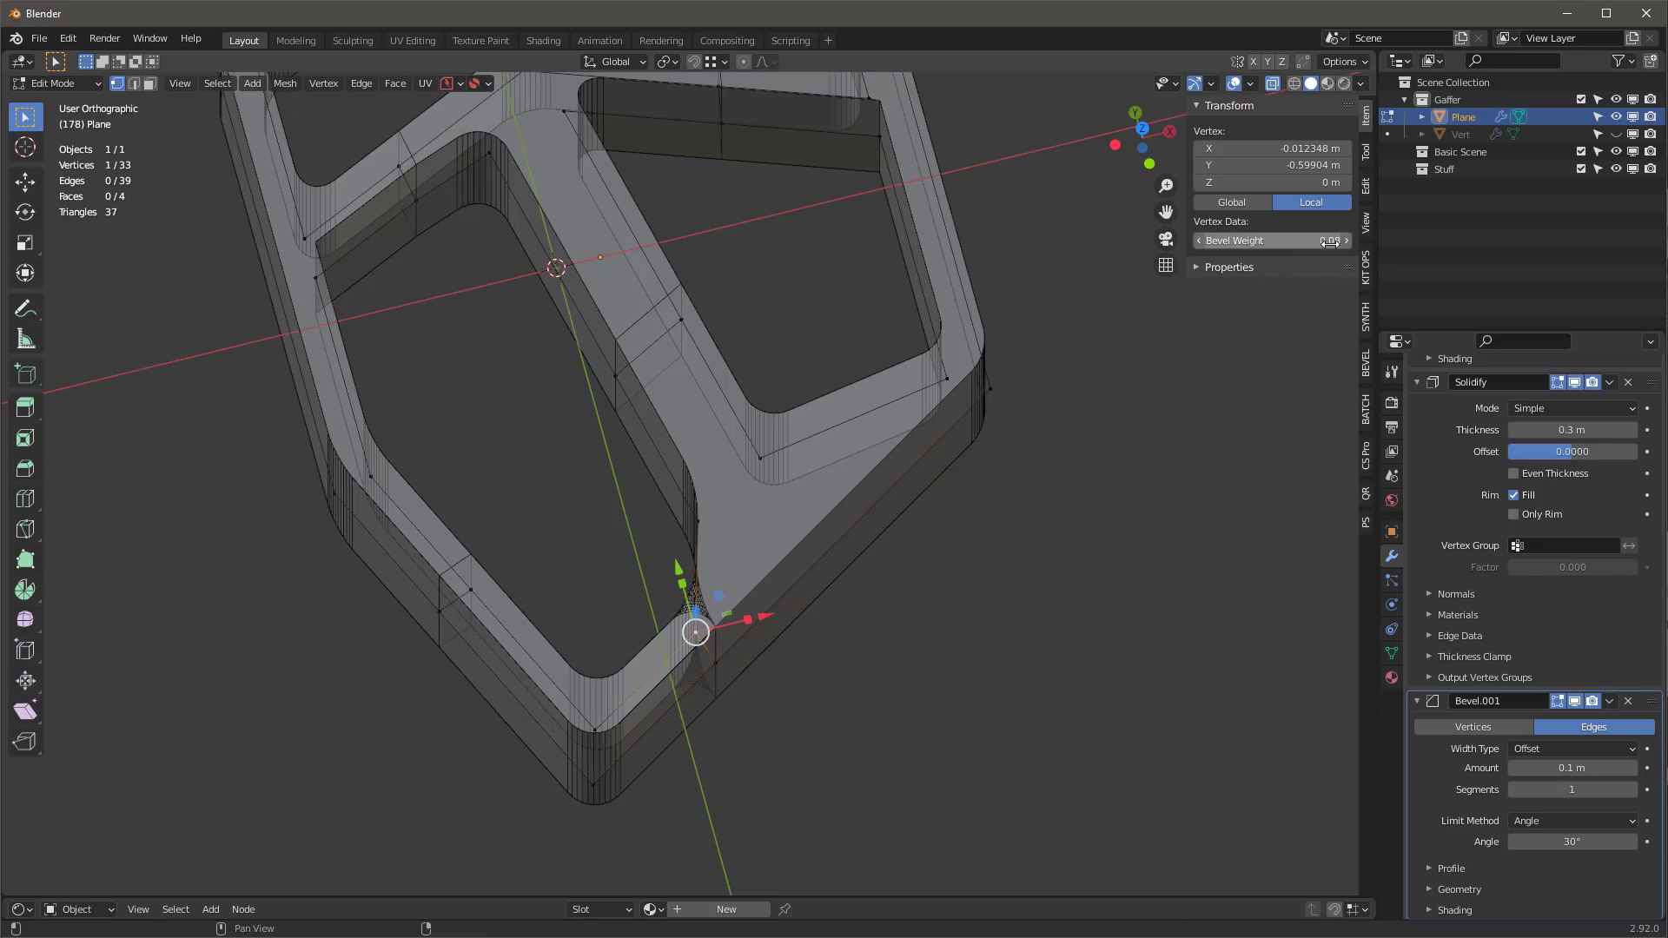
key("BackSpace")
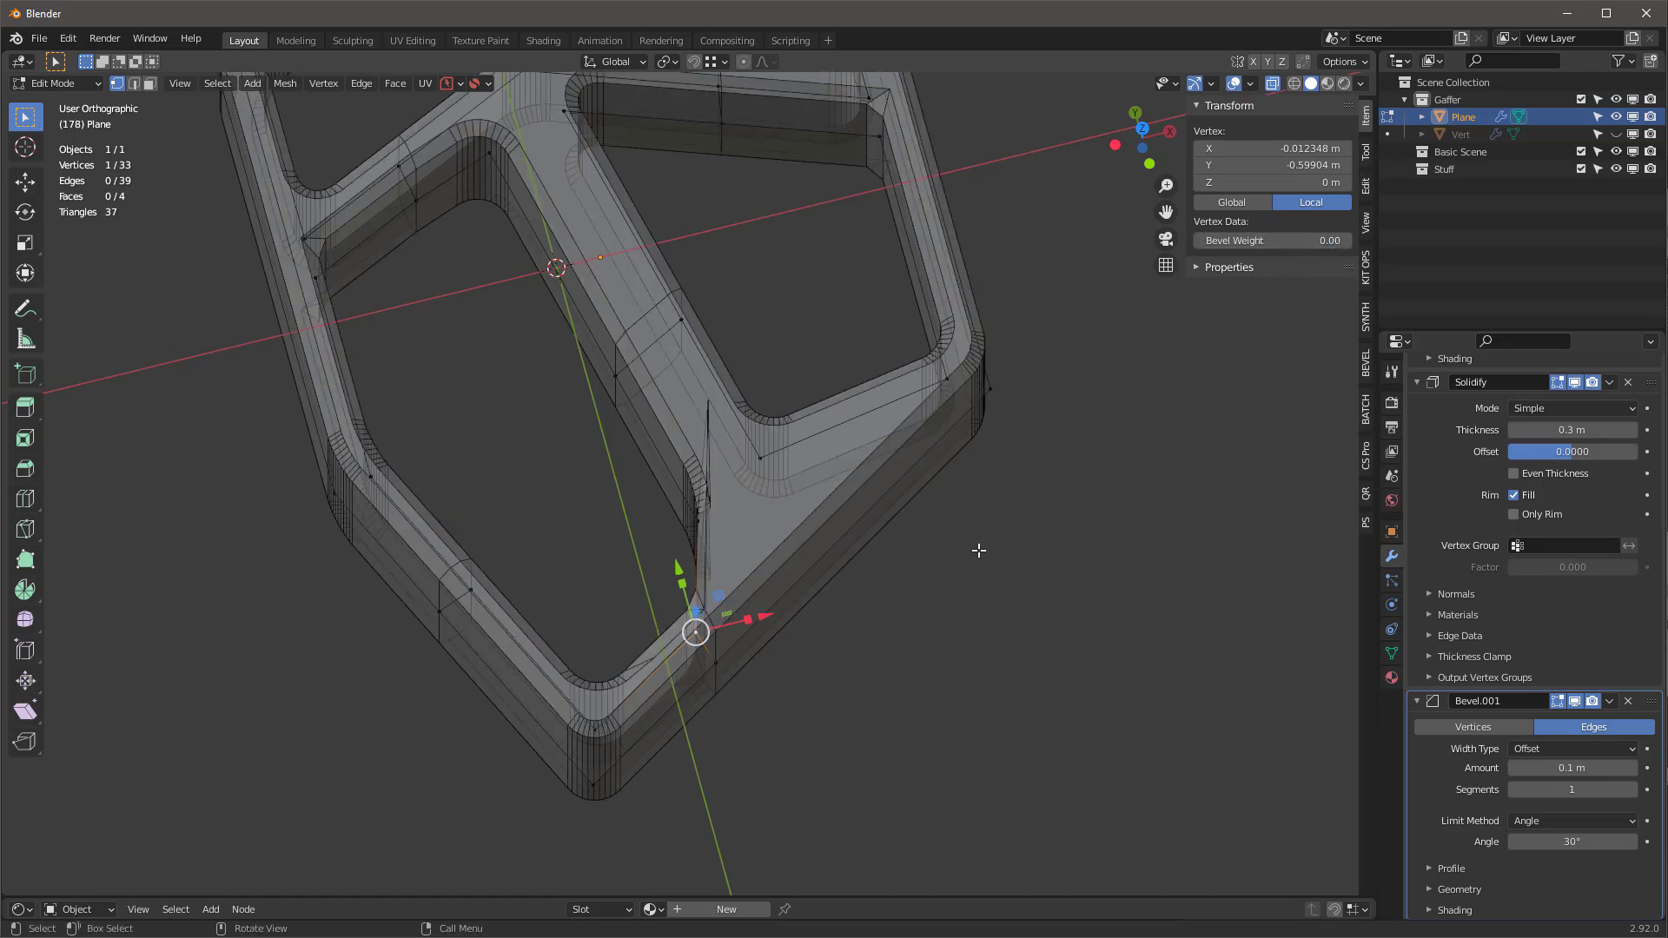
left_click_drag(1294, 240, 1295, 241)
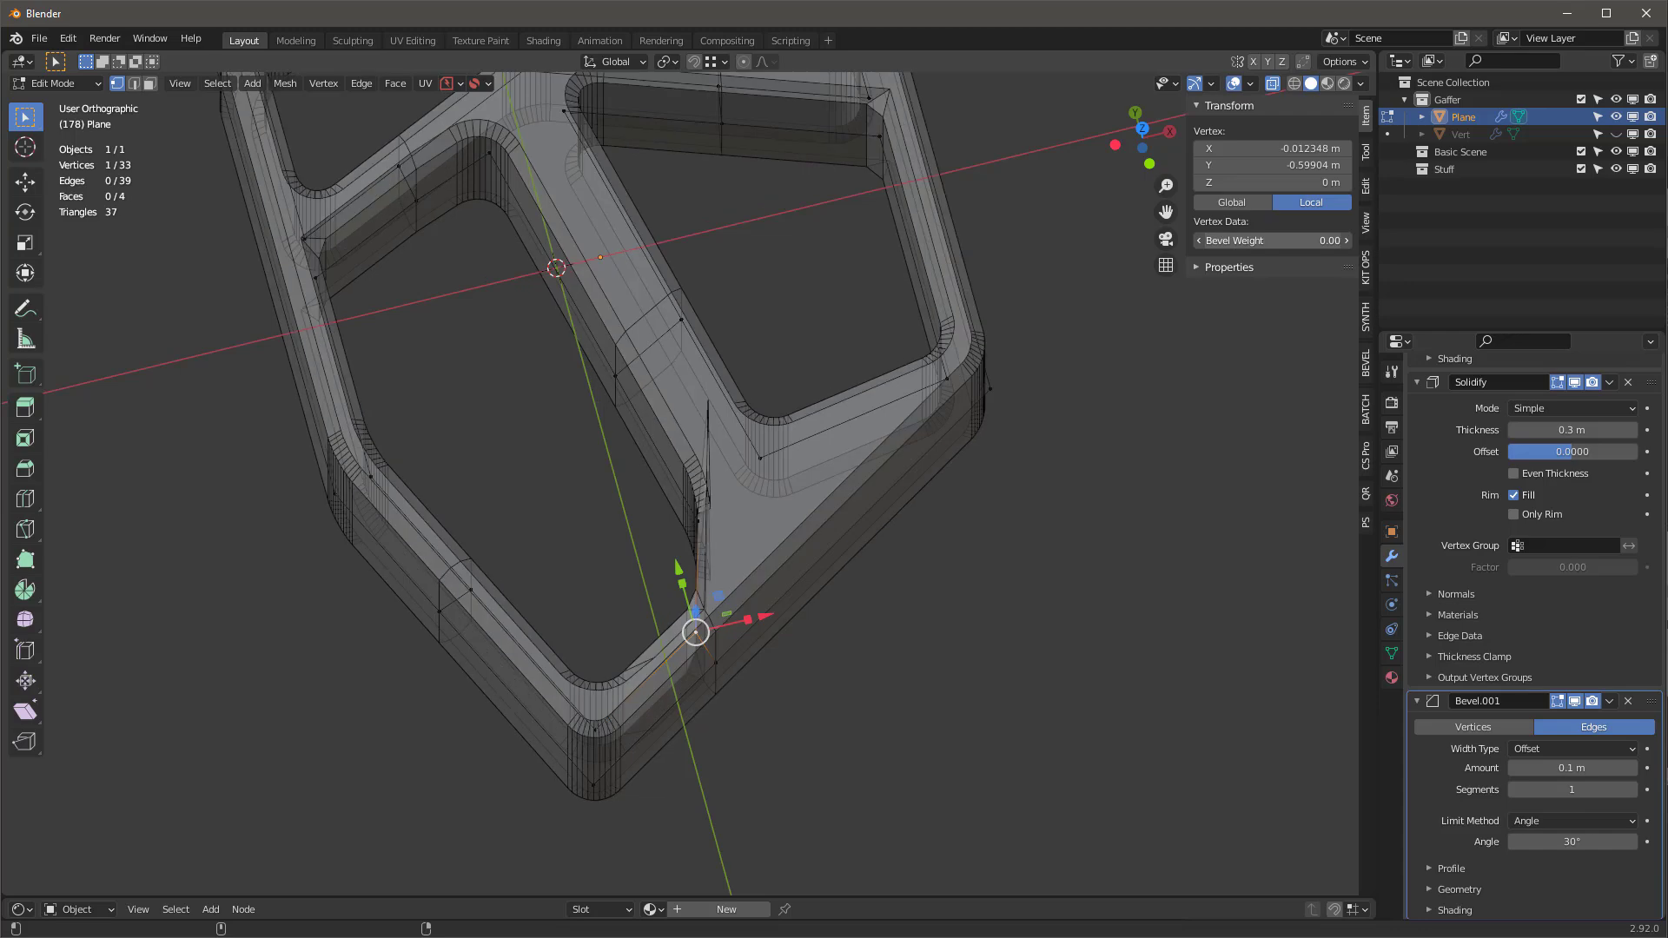
left_click(940, 540)
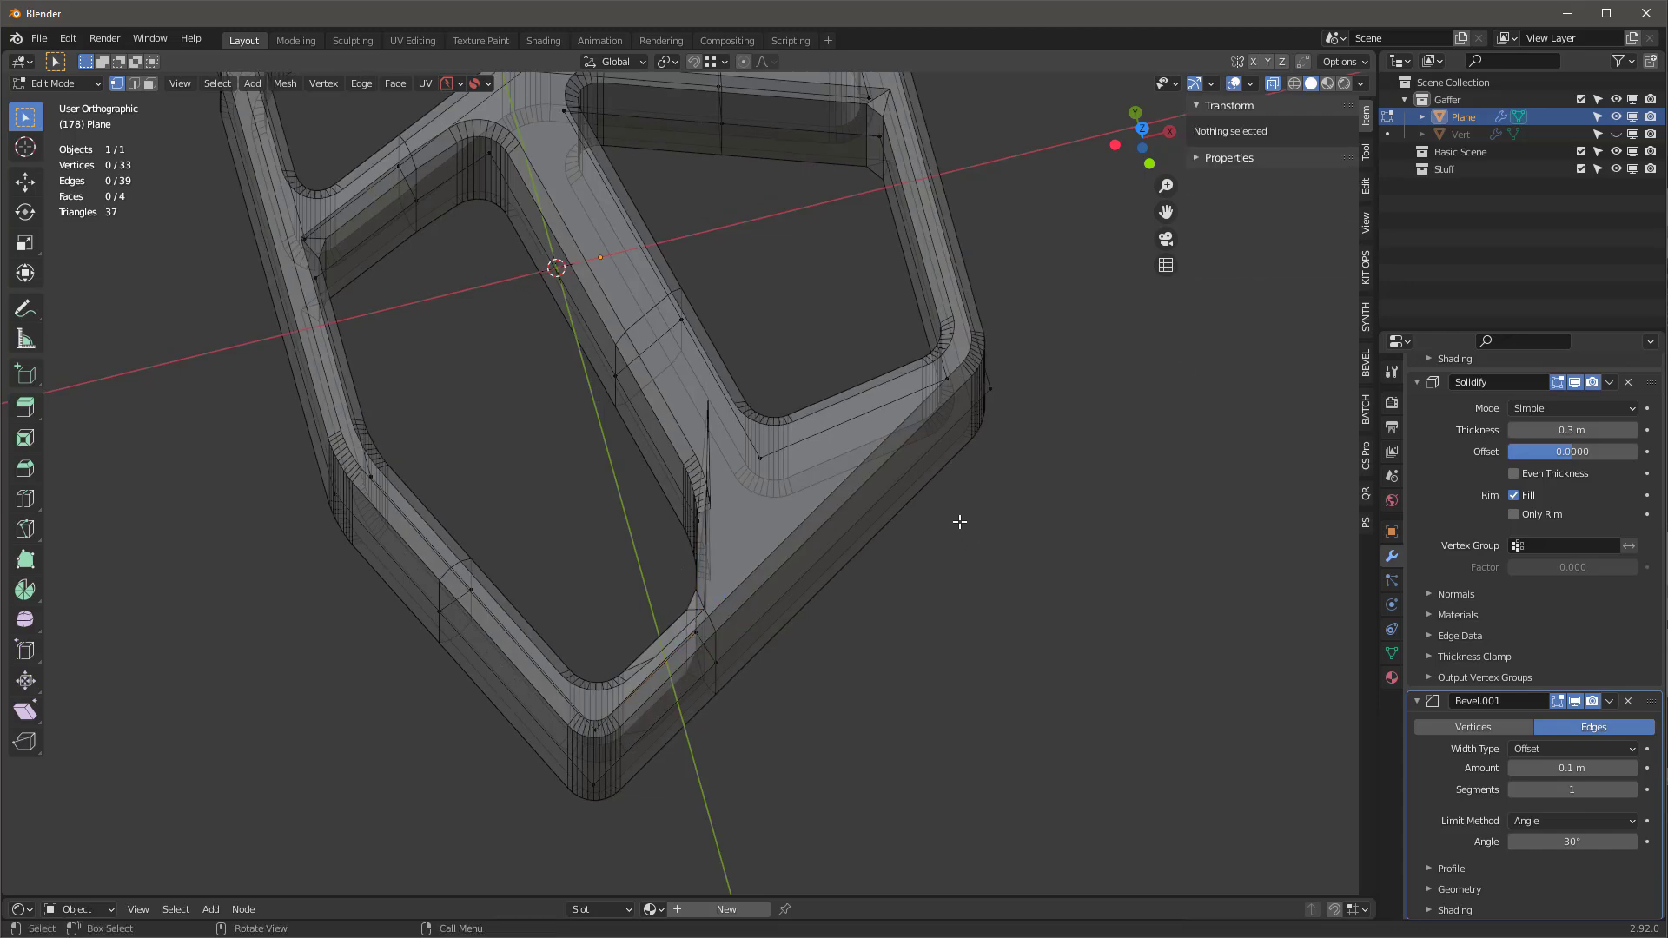
- Examine the bevel around the strut's lower junction up close and from several angles
scroll(960, 521, "down", 4)
middle_click_drag(959, 521, 1021, 480)
scroll(975, 451, "up", 3)
scroll(499, 626, "up", 5)
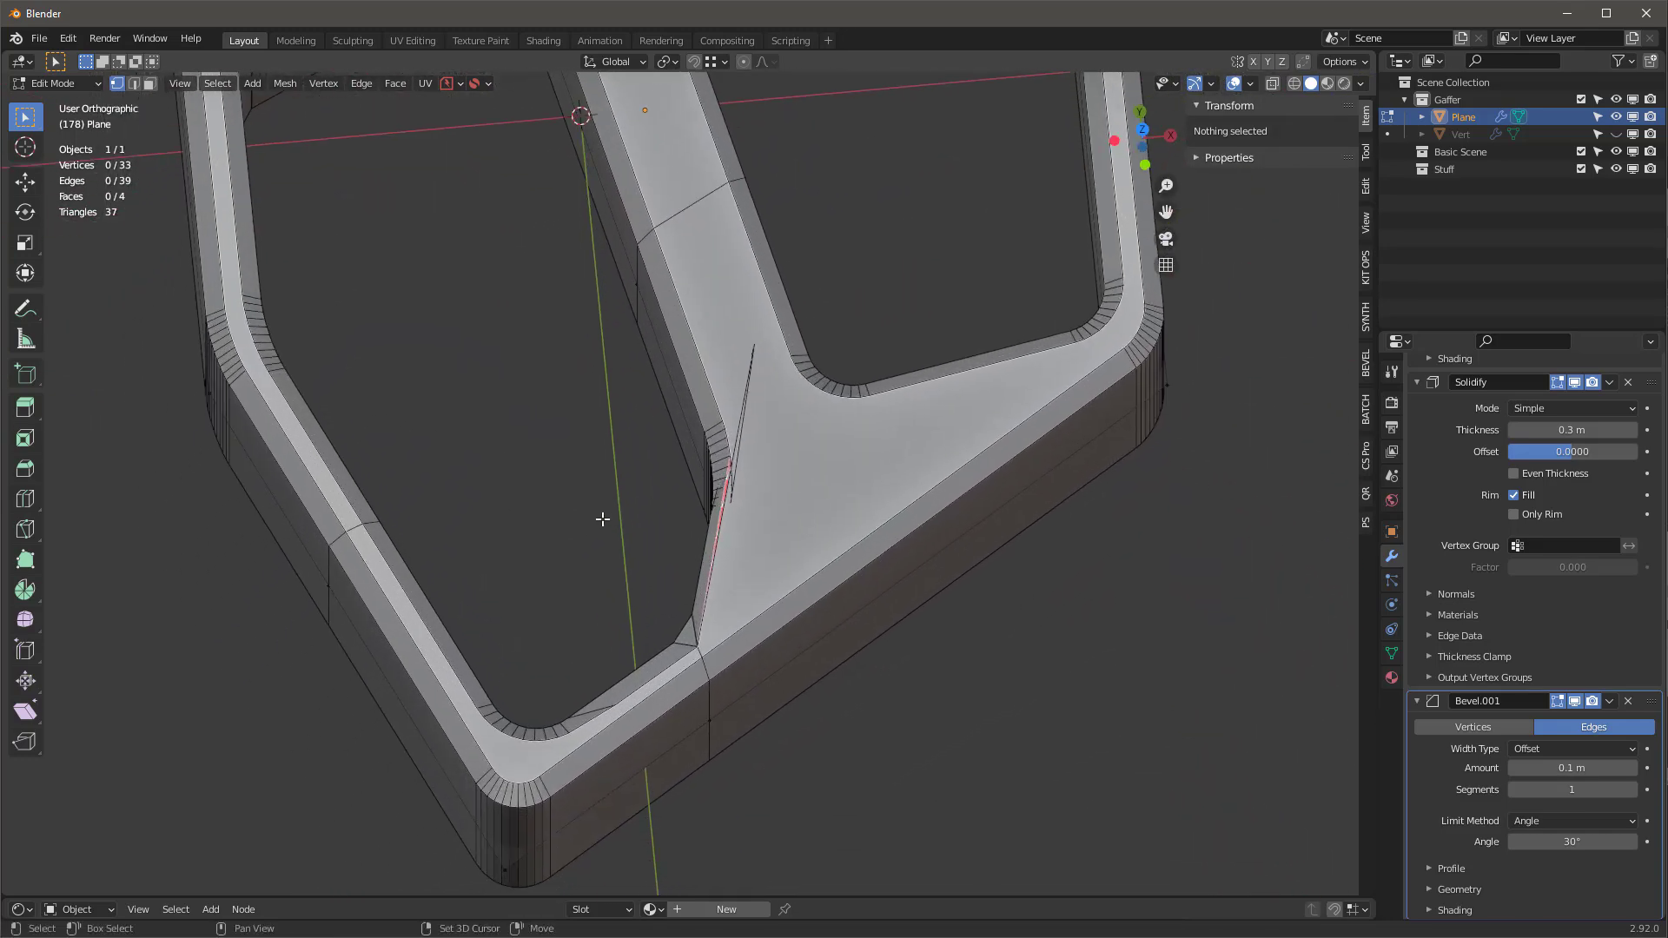
middle_click_drag(603, 518, 645, 506)
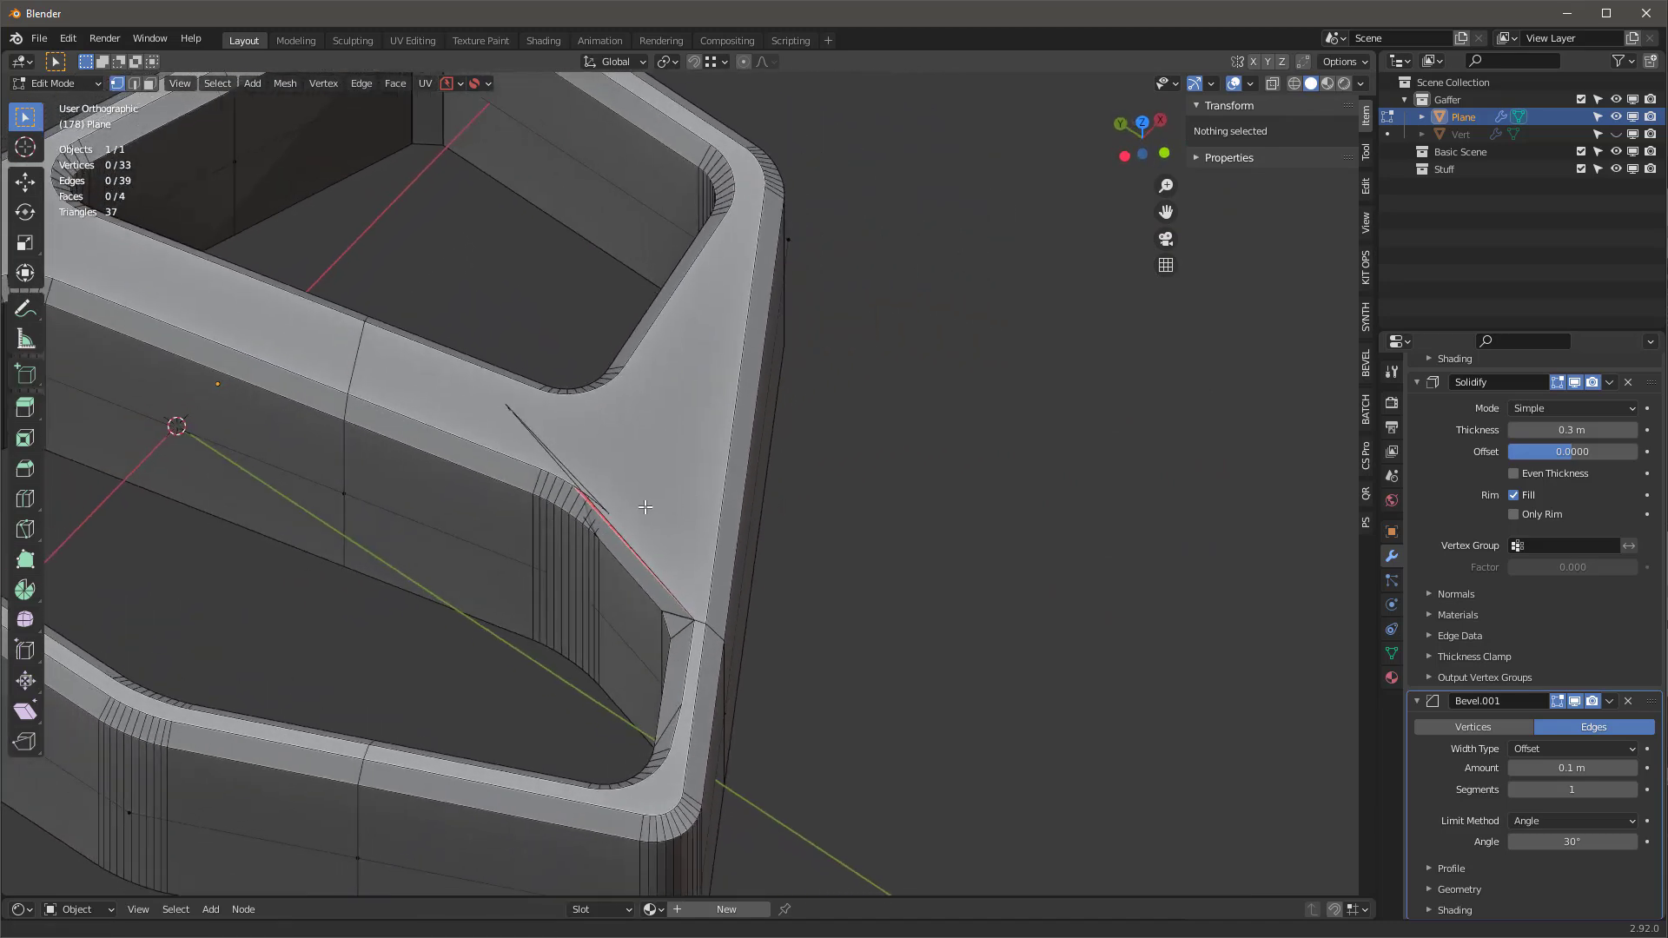
scroll(695, 496, "down", 4)
scroll(771, 482, "up", 6)
- Select all of the frame's vertices and merge them by distance, clearing the selection afterward
key("a")
scroll(777, 521, "down", 4)
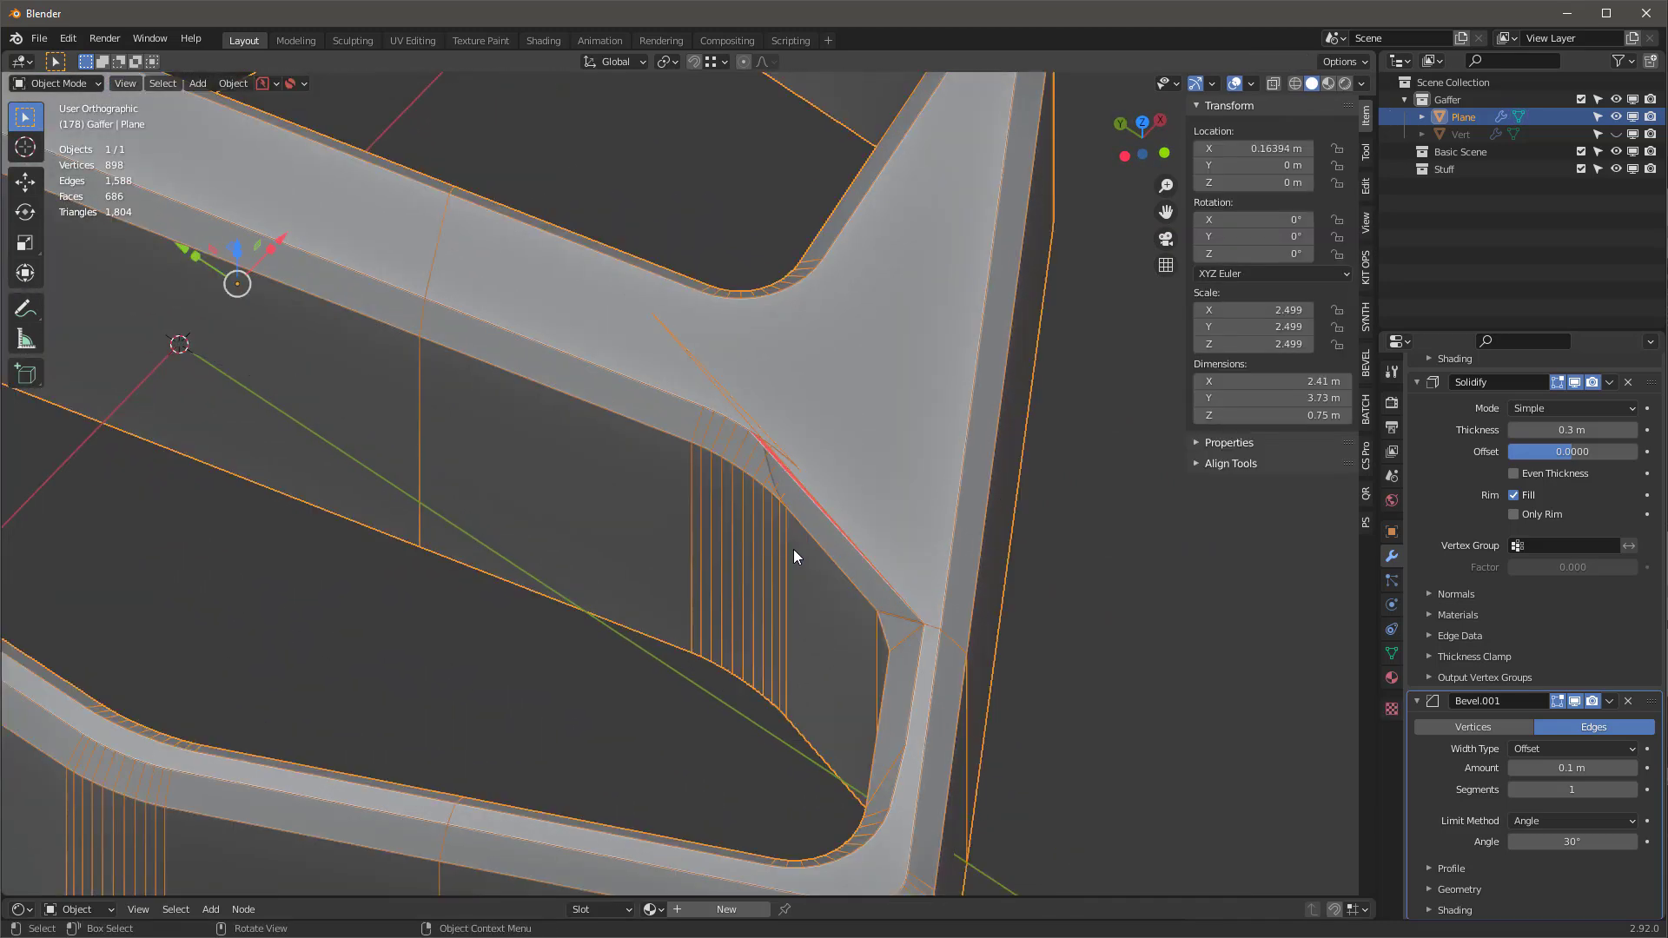
left_click(815, 545)
middle_click_drag(815, 545, 835, 407)
key("alt+a")
scroll(688, 614, "up", 4)
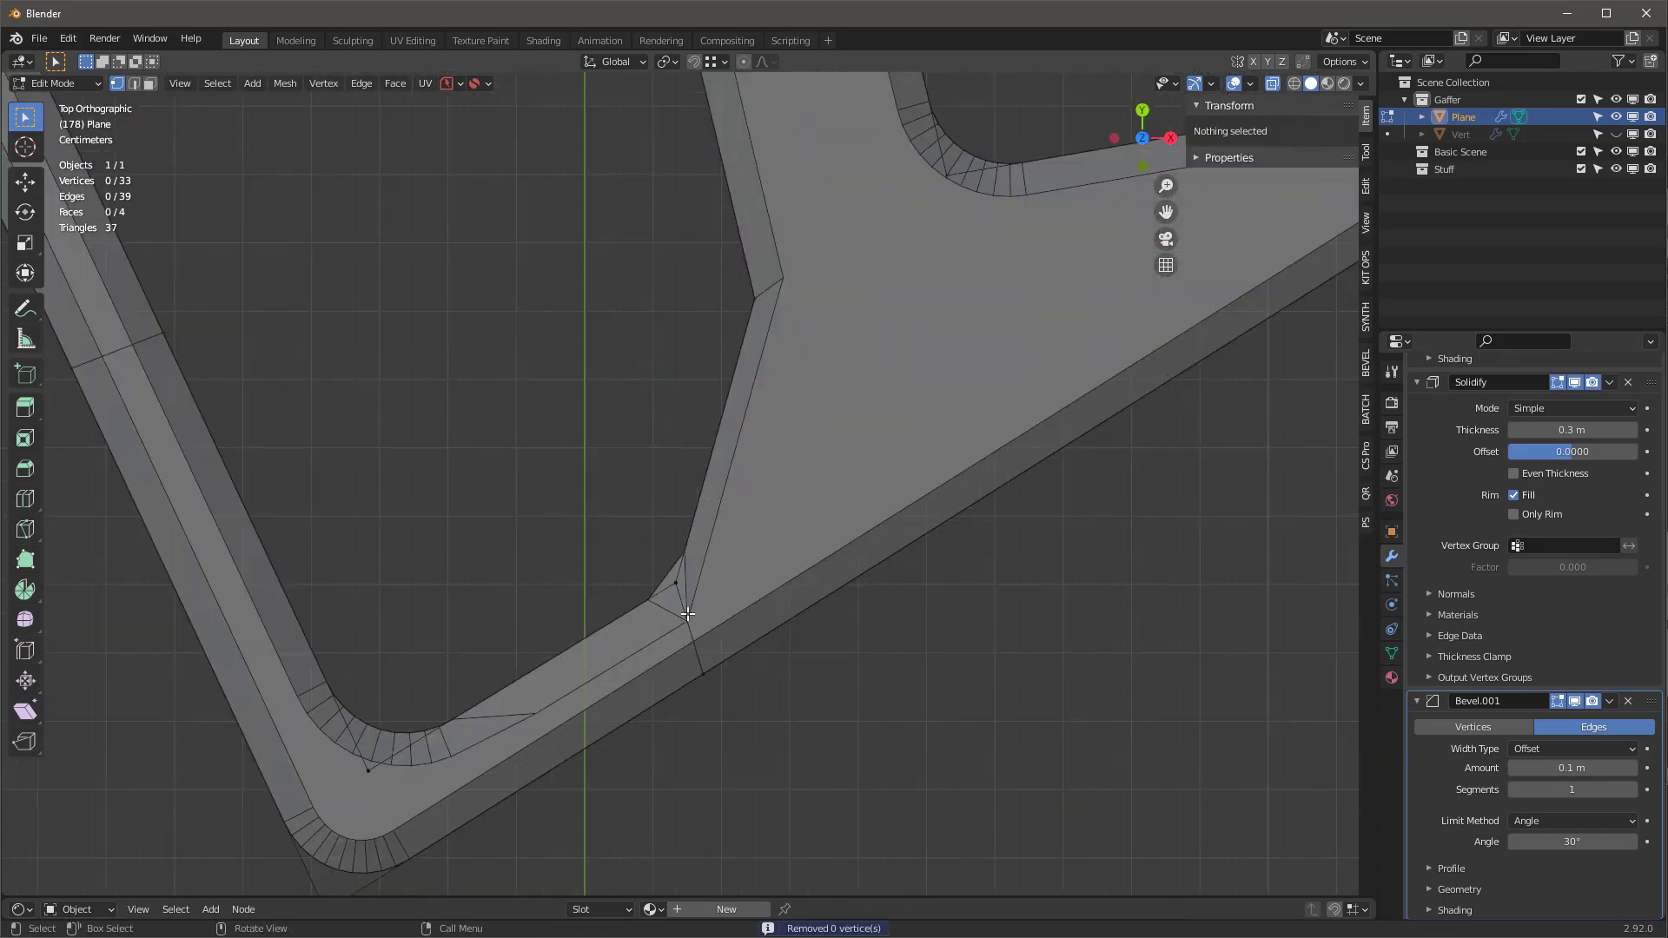
- Move the left opening's lower inner corner vertex into line with the strut and round it with a small bevel weight
left_click(695, 654)
middle_click_drag(695, 654, 702, 593)
scroll(712, 573, "down", 3)
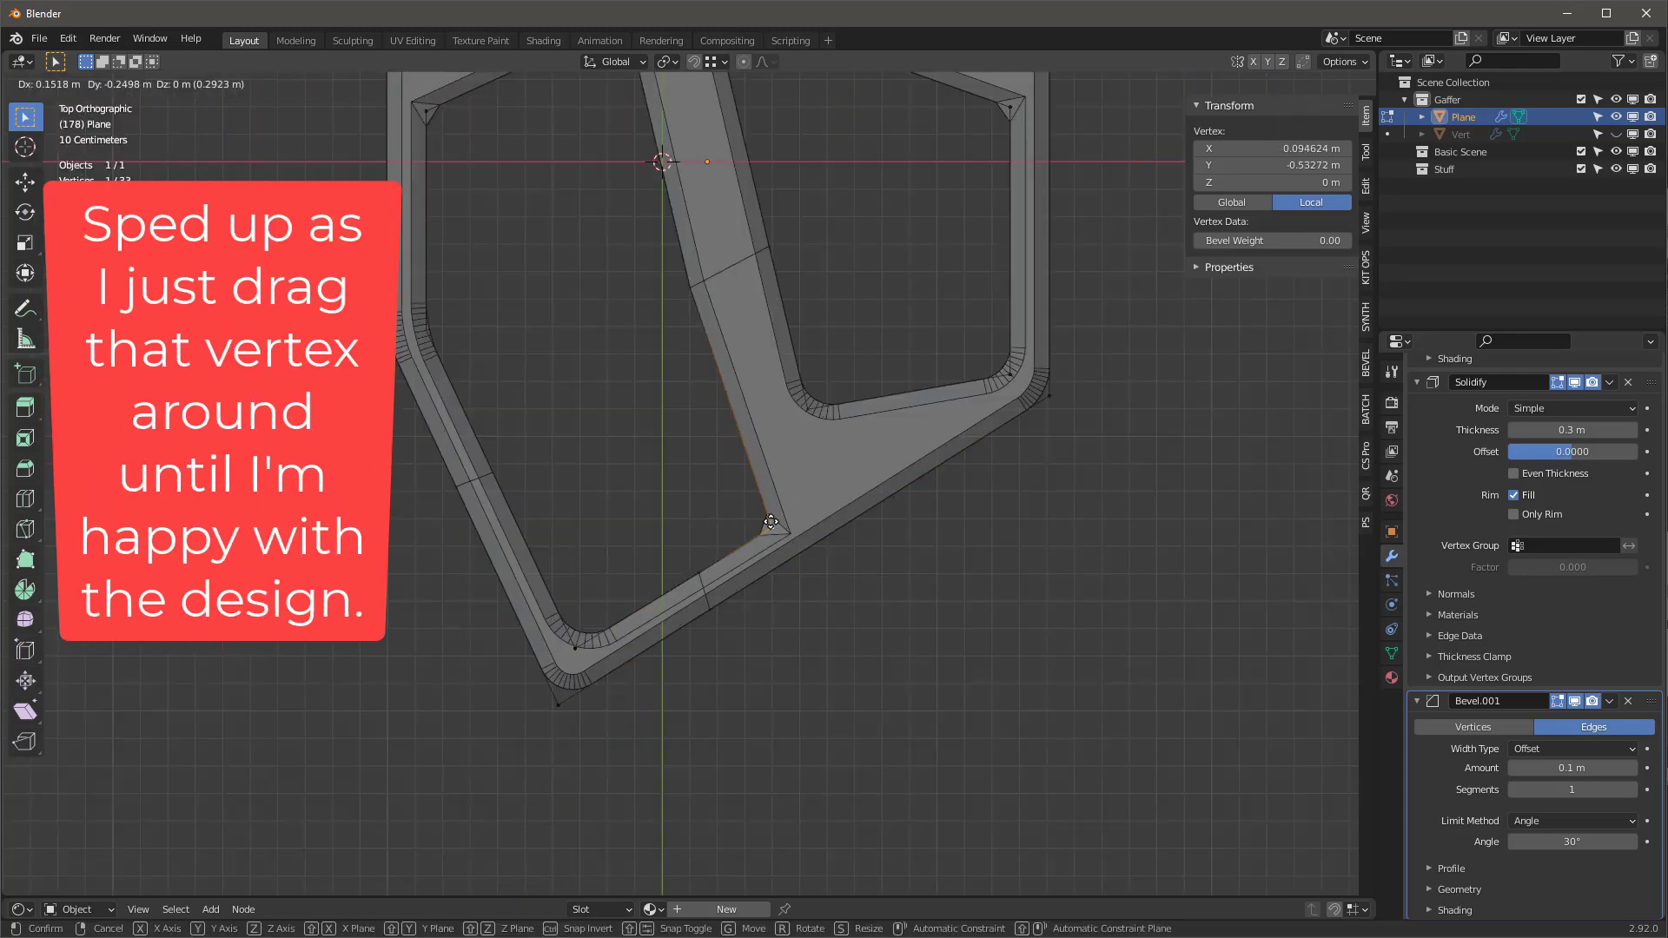
left_click_drag(763, 521, 770, 528)
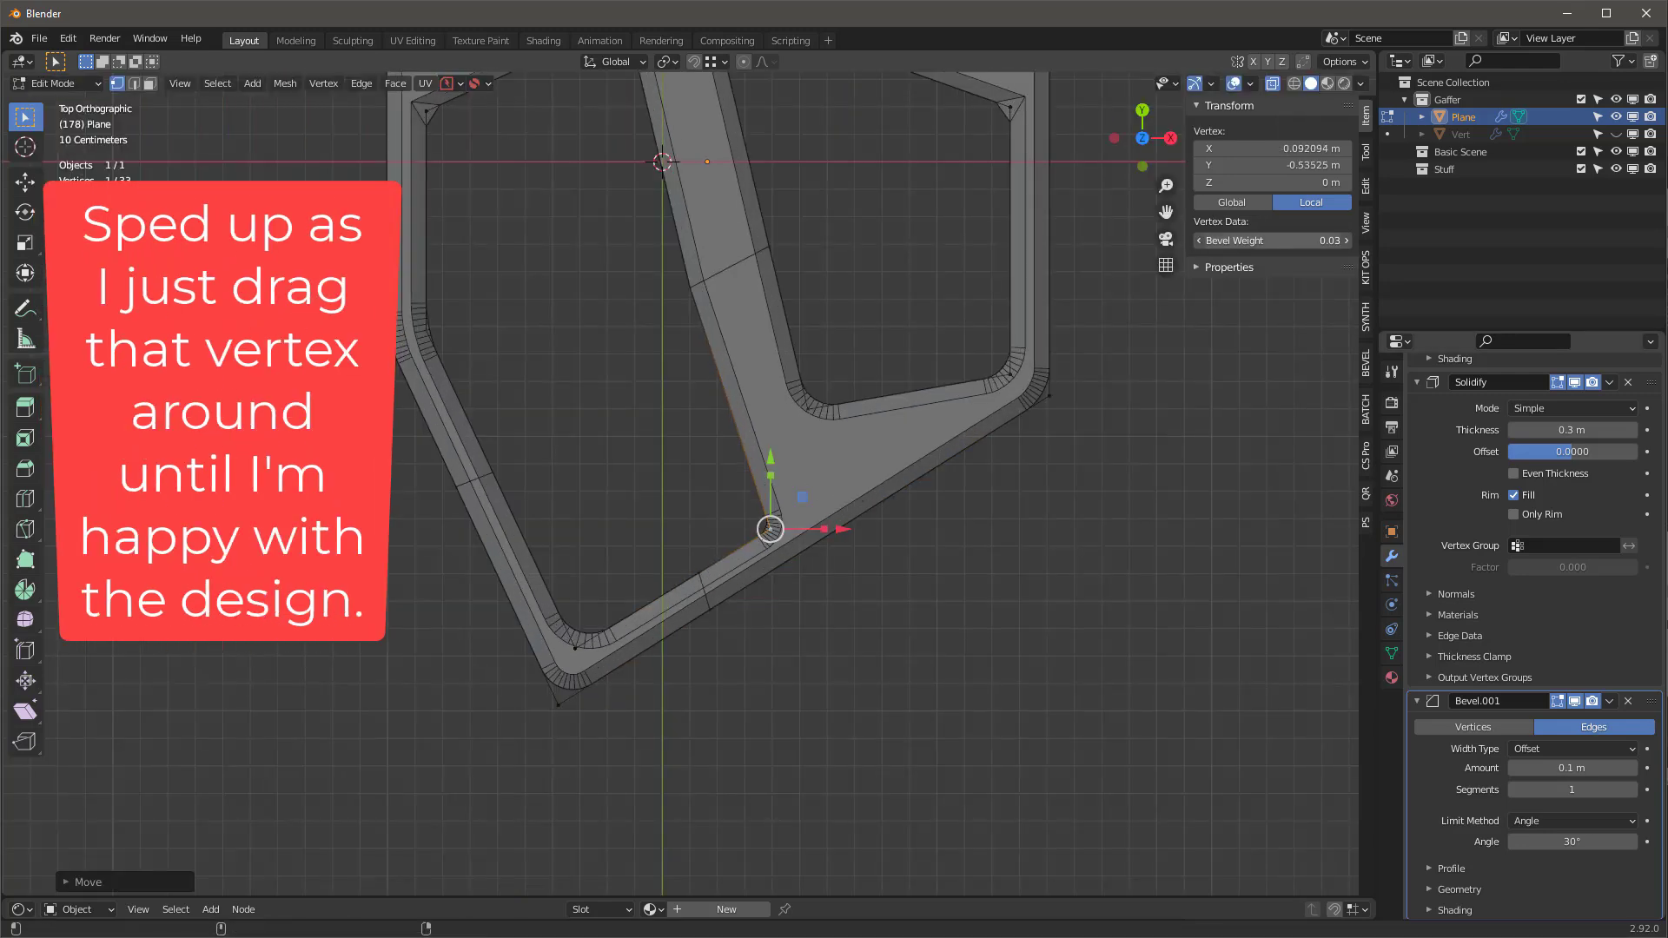
scroll(769, 528, "down", 3)
middle_click_drag(741, 521, 625, 674)
key("KP_7")
left_click_drag(626, 674, 699, 549)
- Move the right opening's lower inner corner vertex down toward the outer edge, to about X 0.165 m, Y -0.449 m
scroll(613, 538, "up", 5)
scroll(681, 522, "down", 6)
scroll(745, 454, "up", 2)
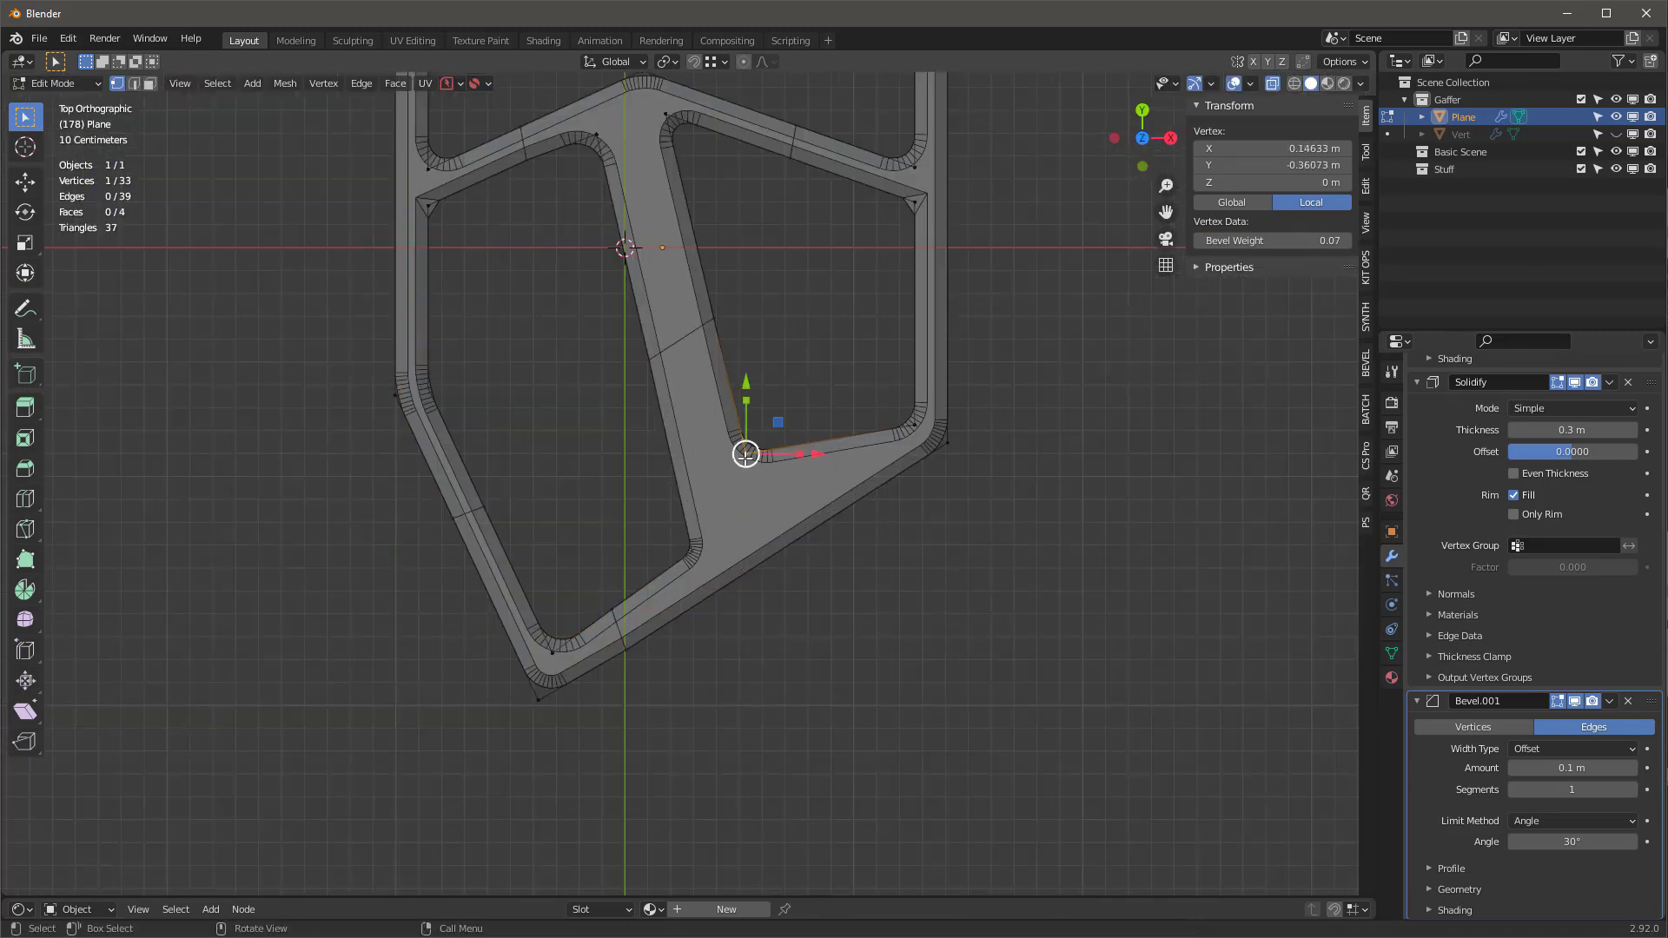
left_click_drag(746, 454, 755, 504)
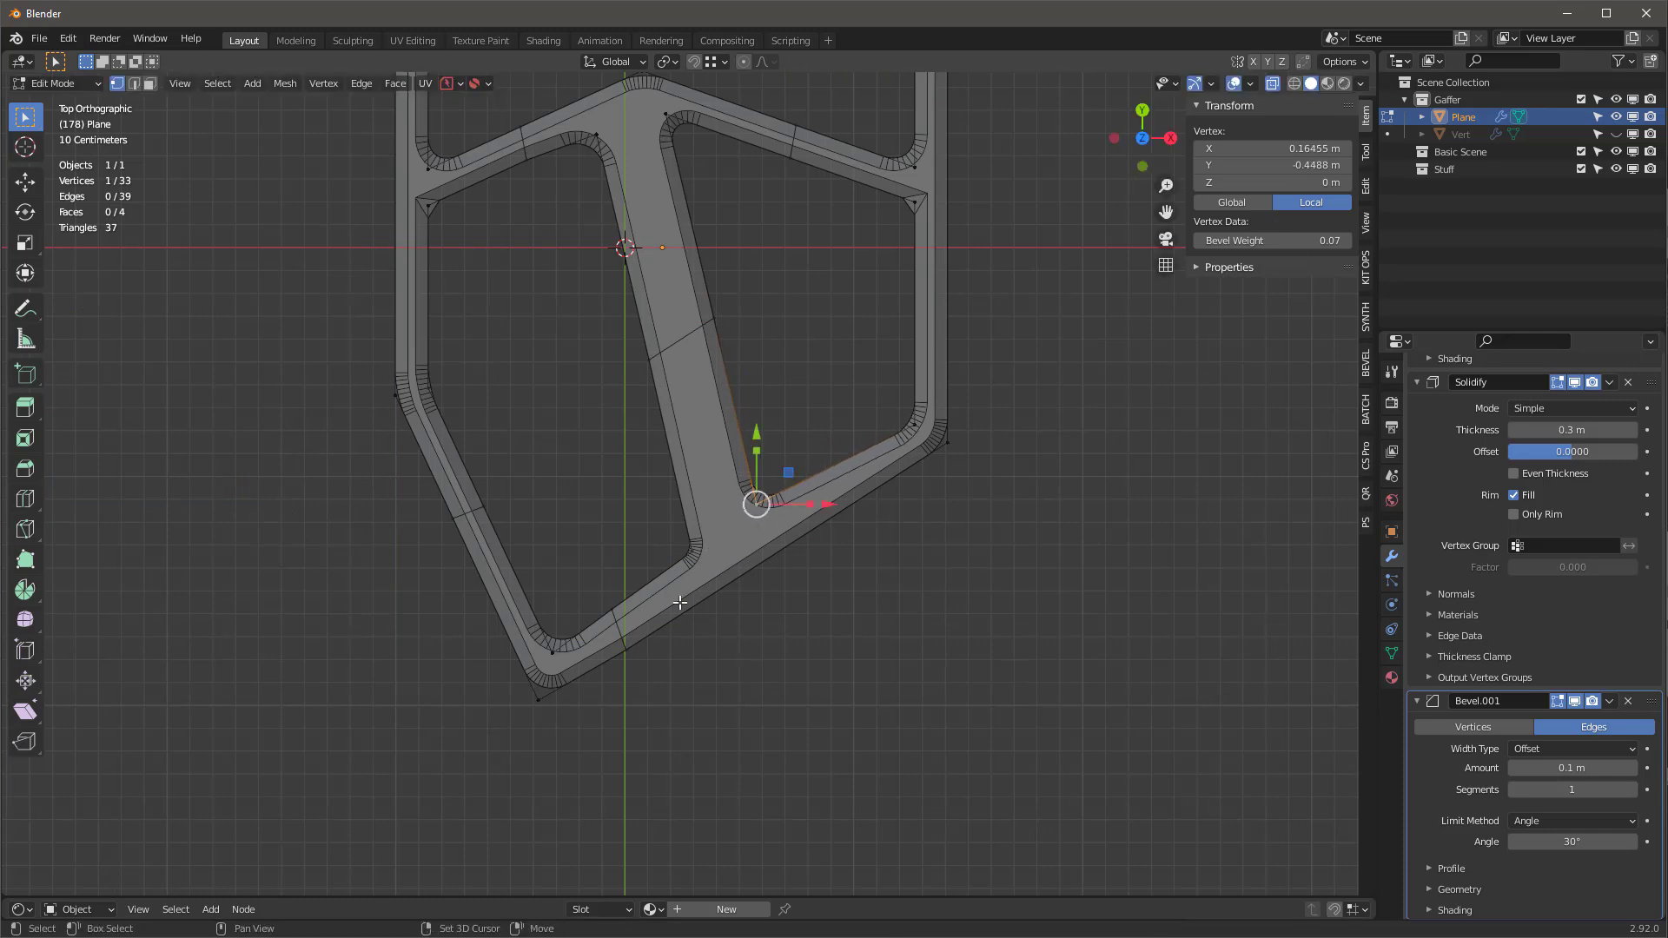
- Set a mean bevel weight of 0.07 on both inner corner vertices at the strut's foot, and return to Object Mode
left_click(689, 549, "shift")
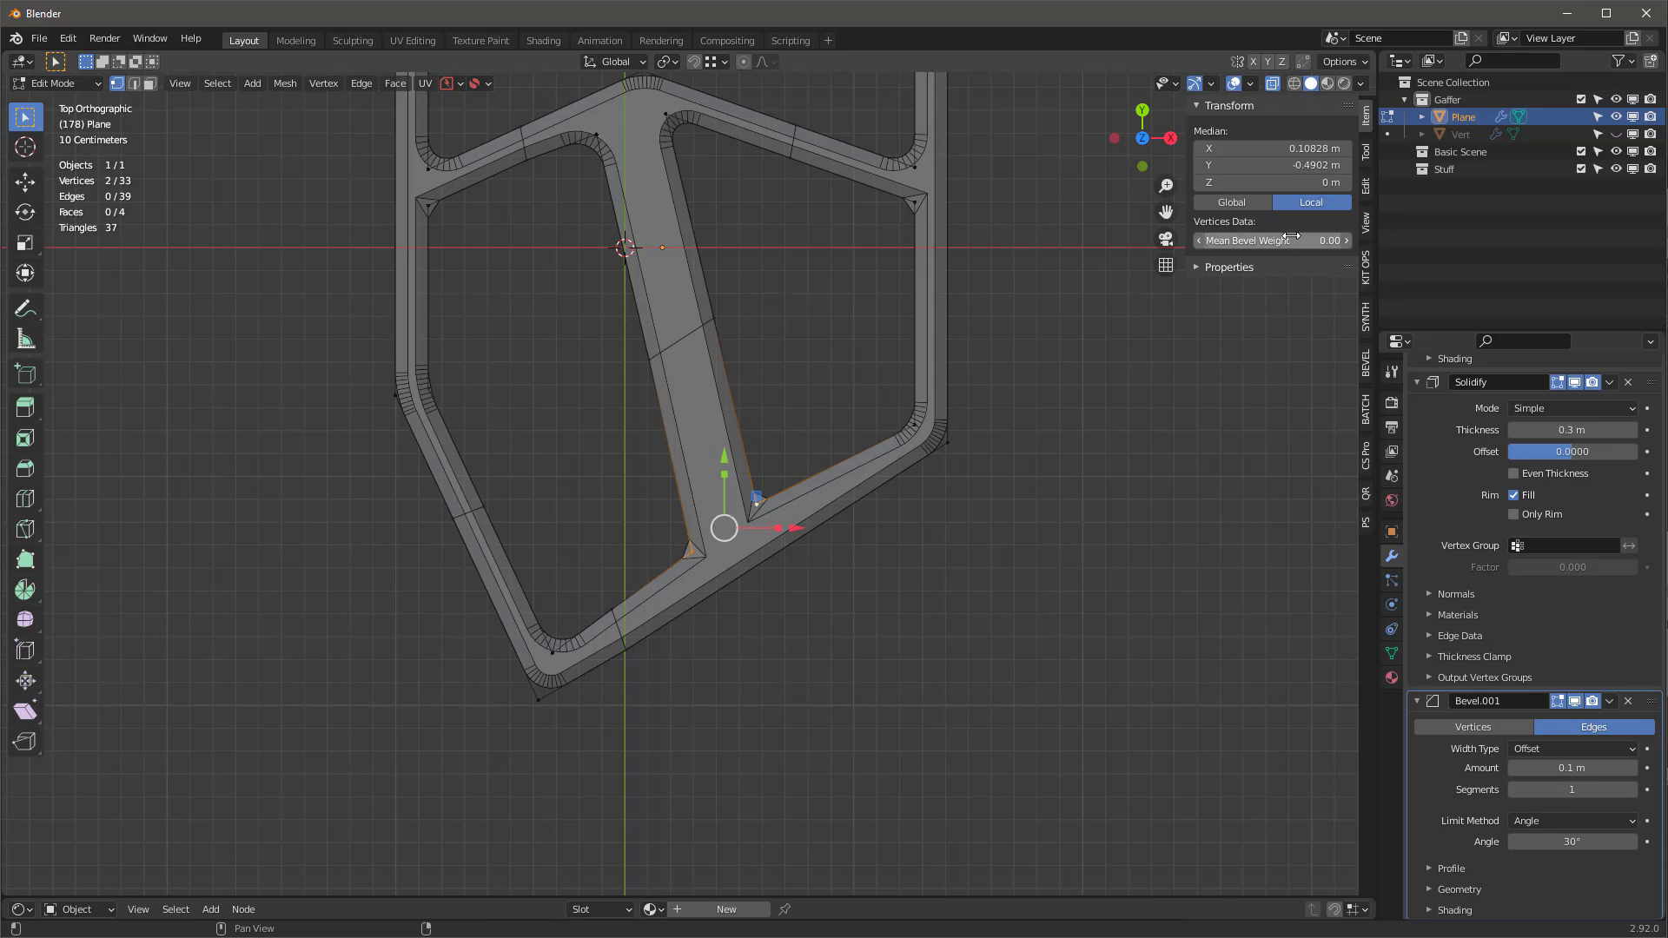
left_click_drag(1297, 239, 1314, 239)
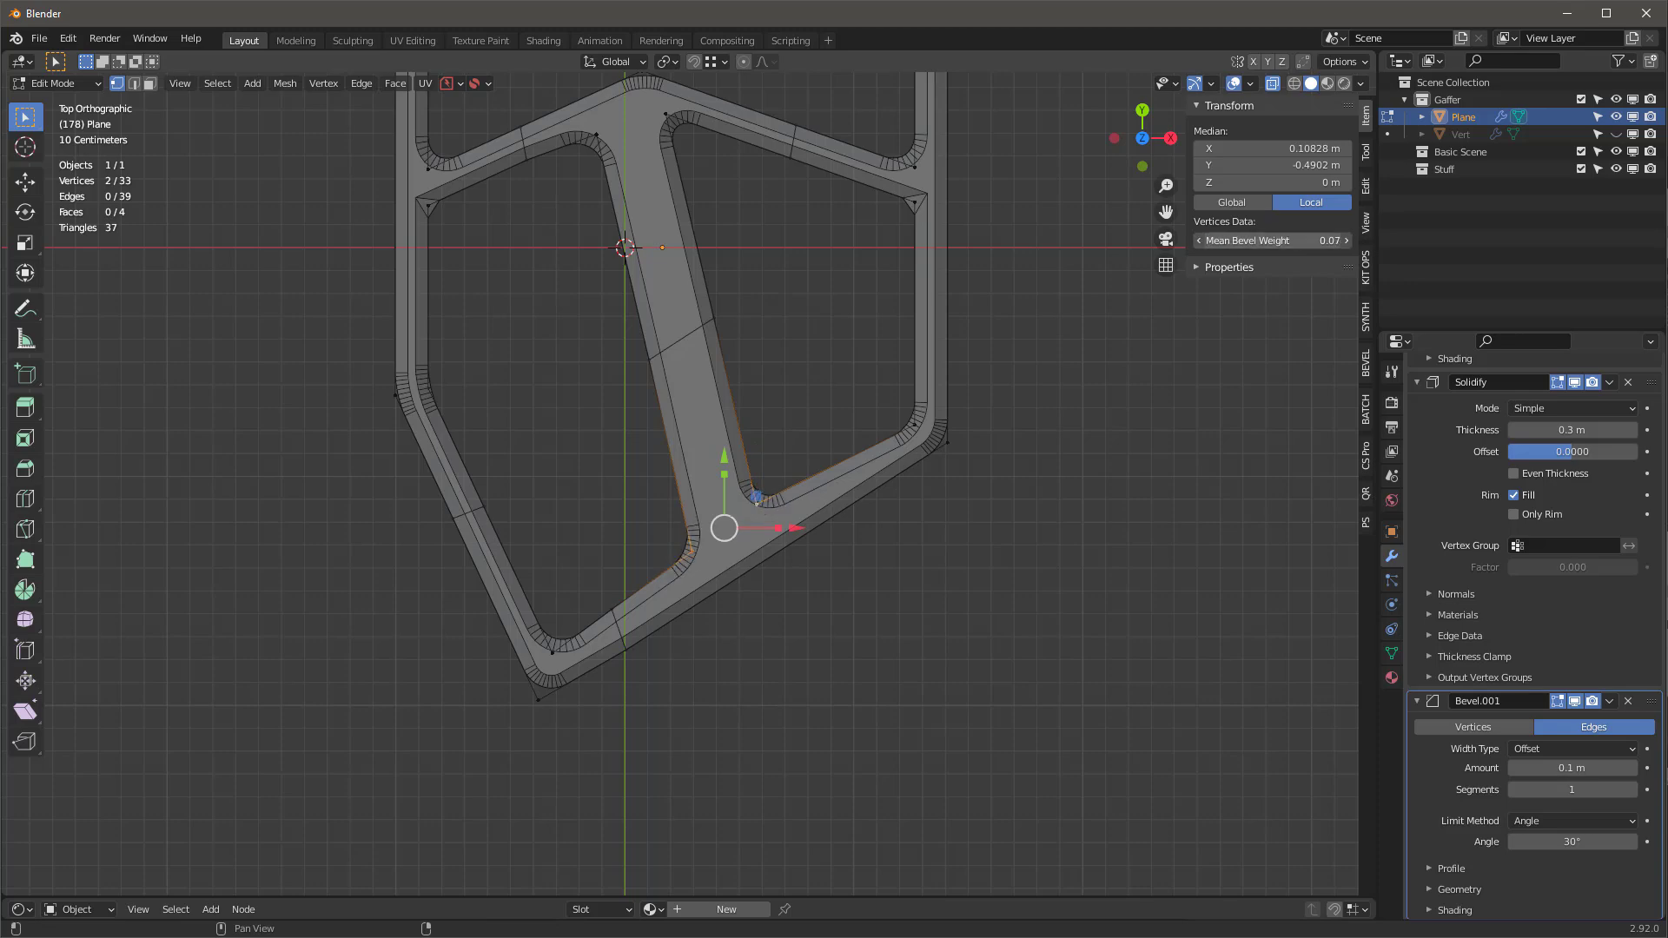
key("Tab")
middle_click_drag(990, 486, 955, 452)
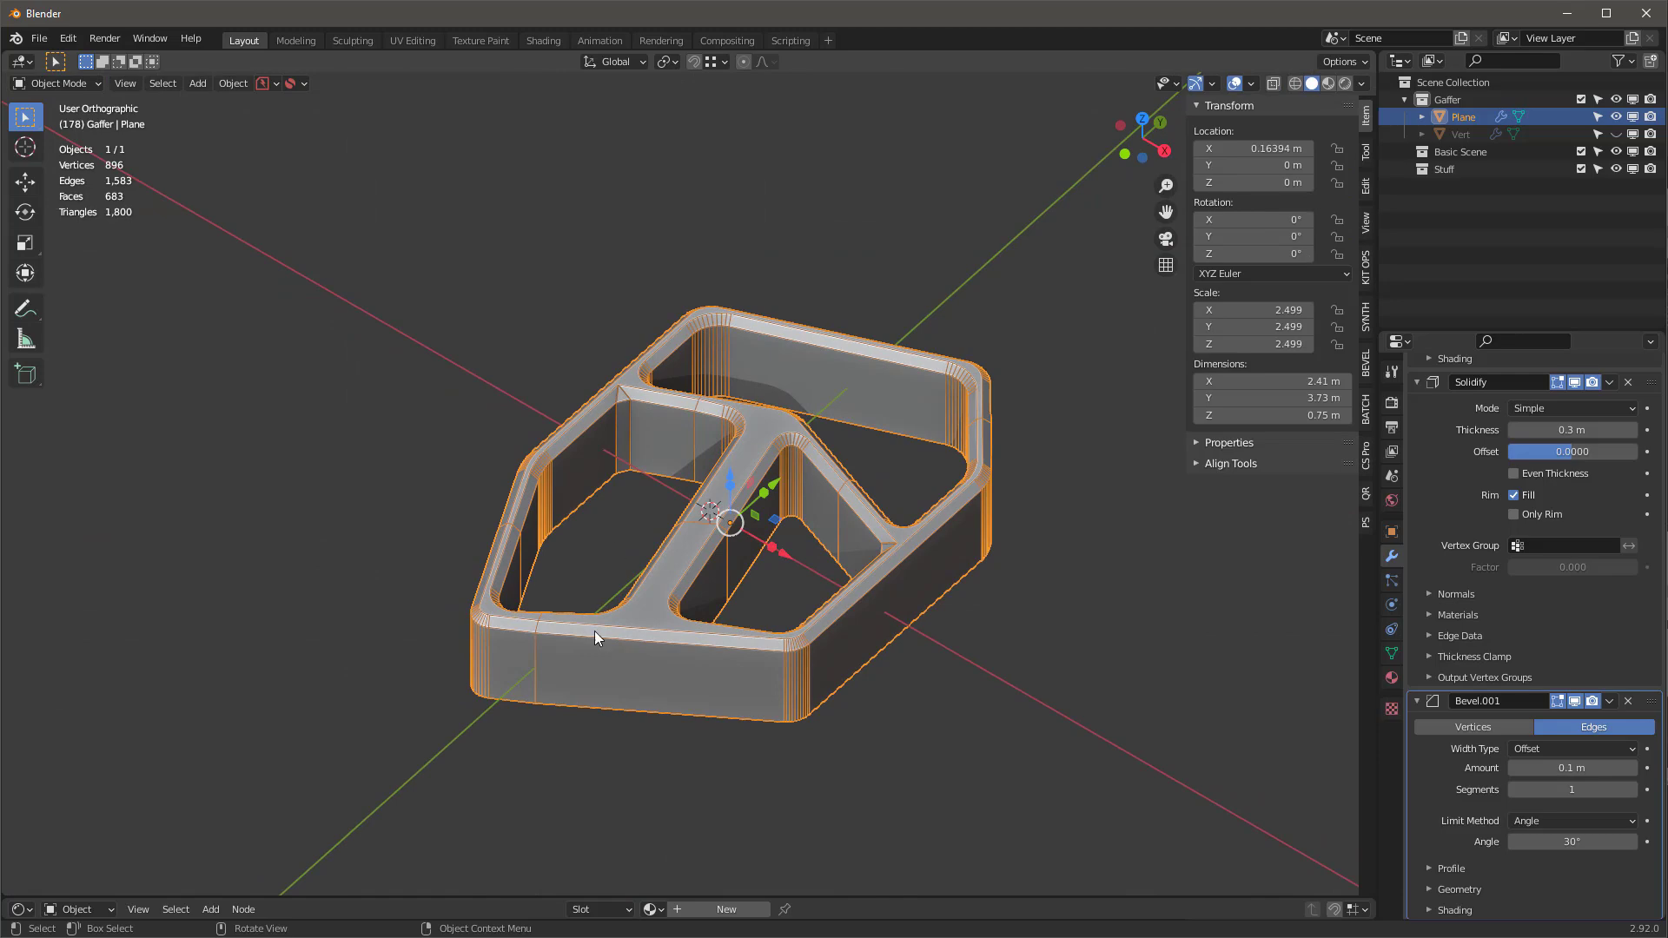
middle_click_drag(794, 552, 832, 483)
key("KP_Decimal")
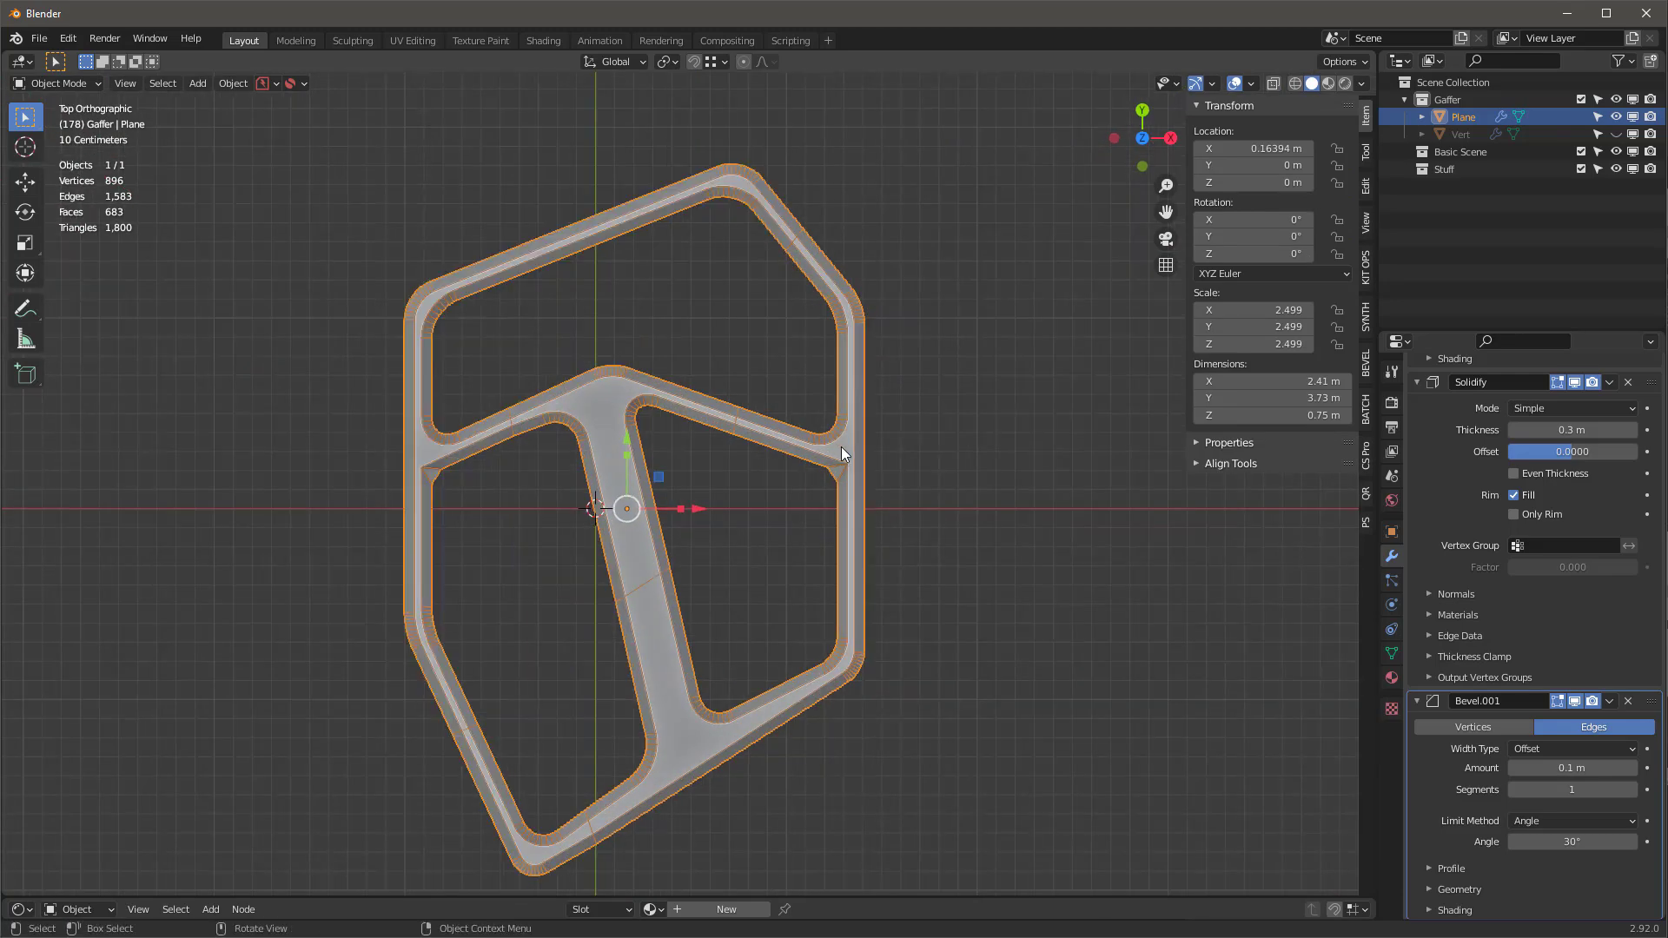
- Duplicate the frame in place and fill the copy's three openings with faces from all its selected vertices
key("shift+d")
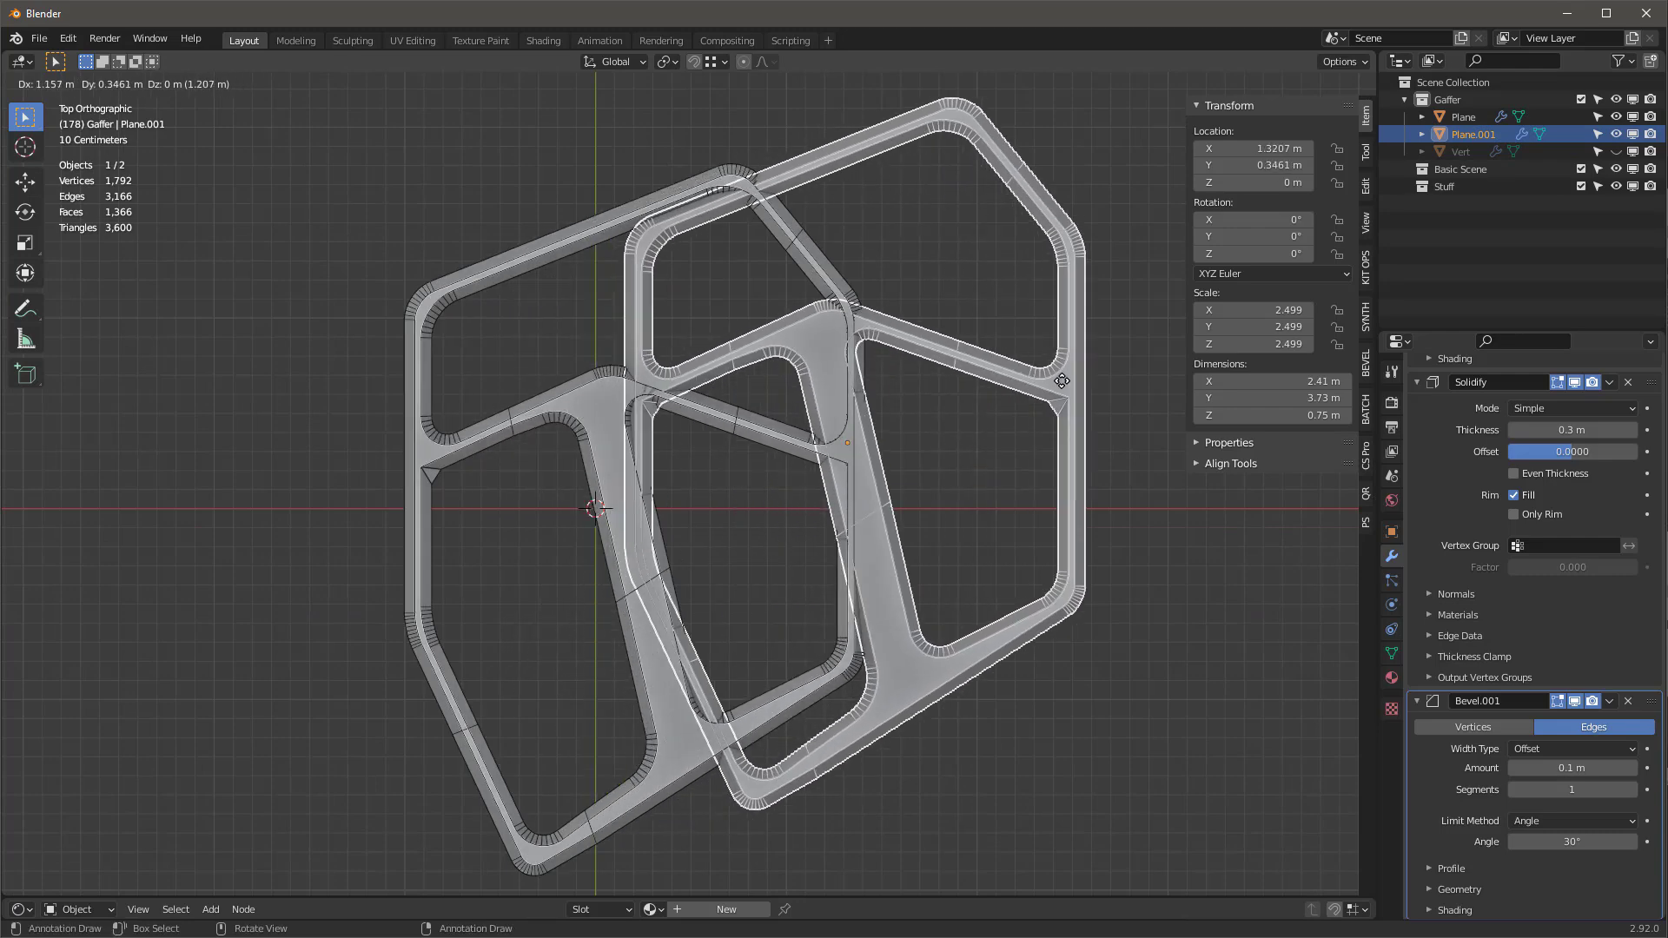
right_click(1285, 367)
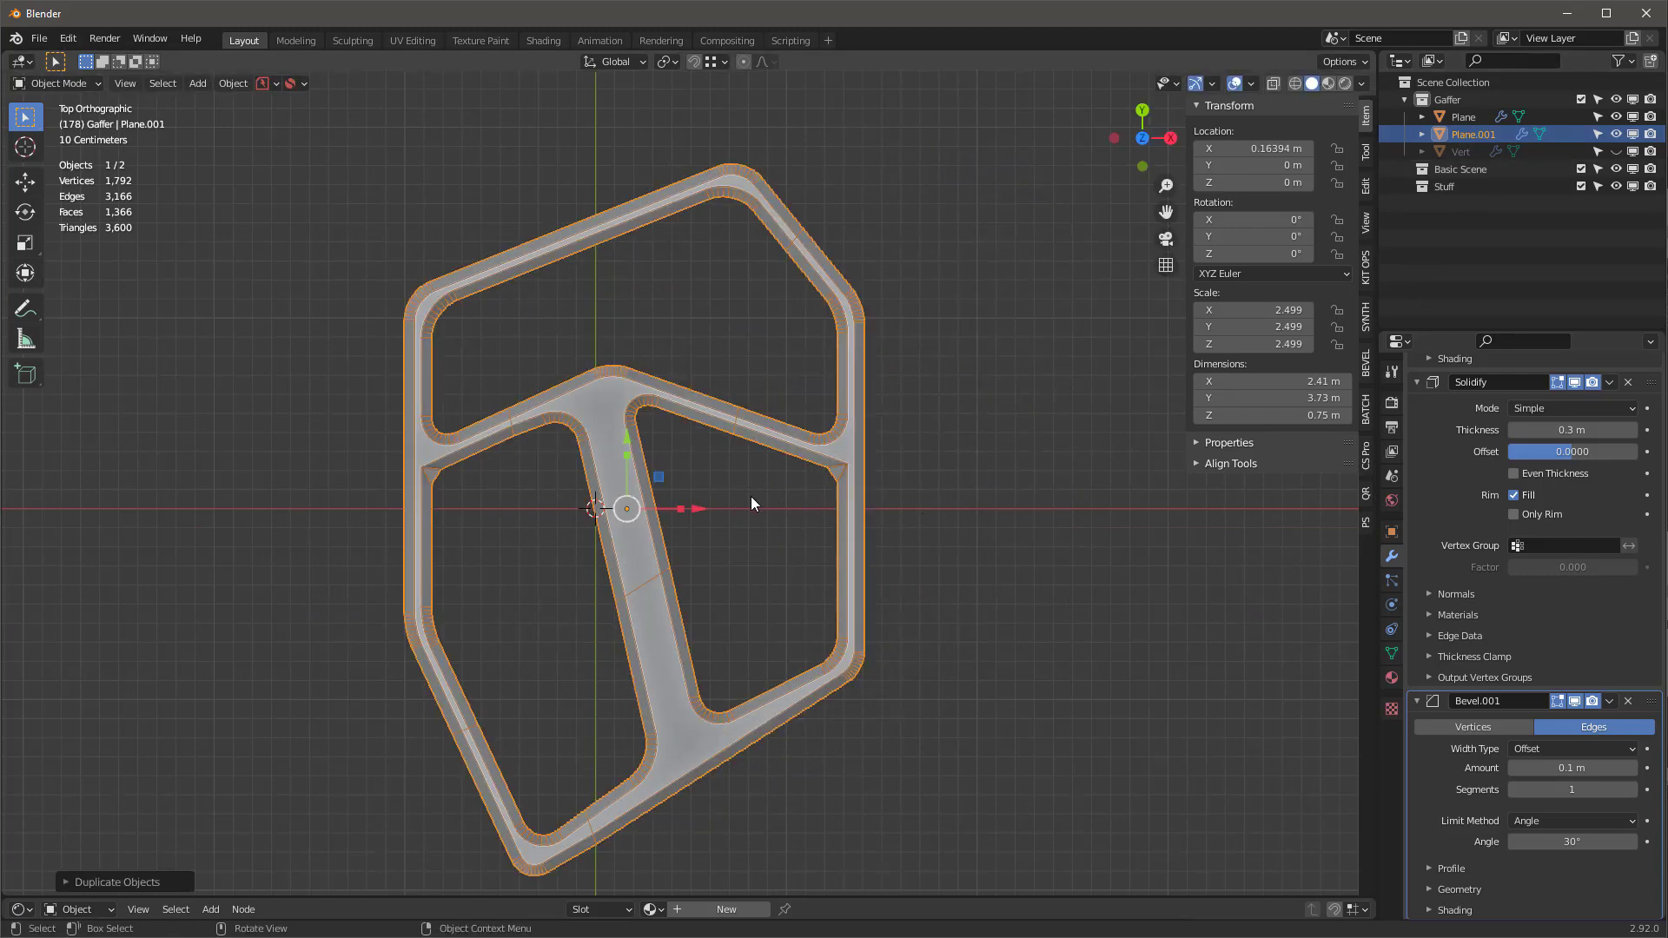
key("Tab")
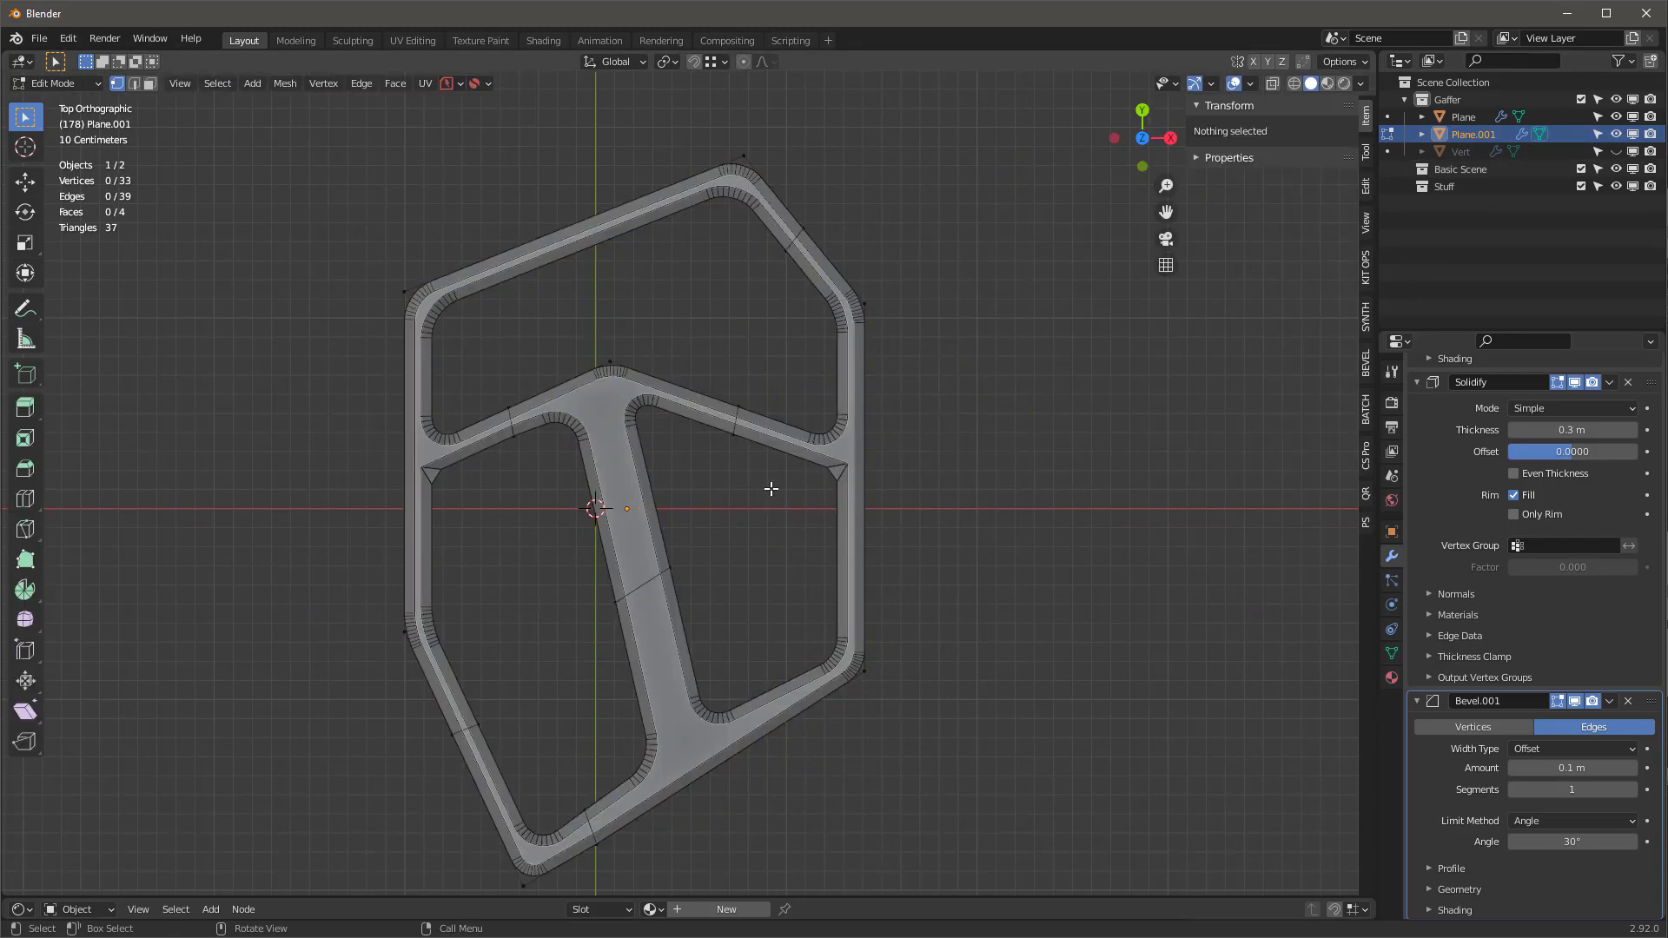
key("KP_Decimal")
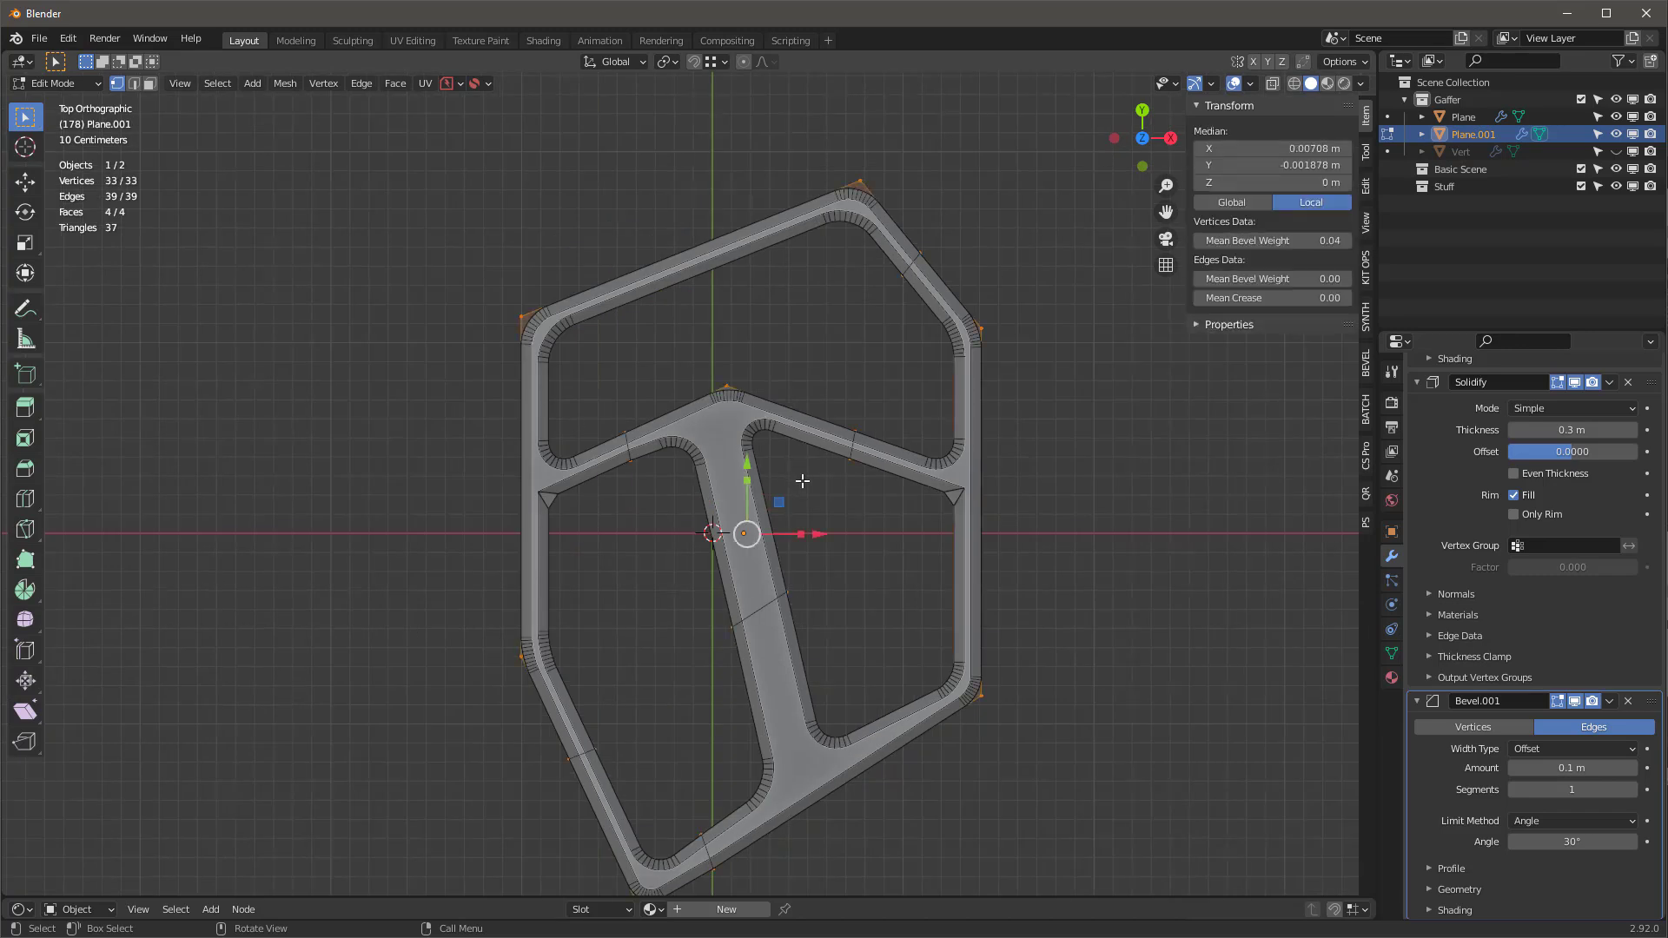
key("f")
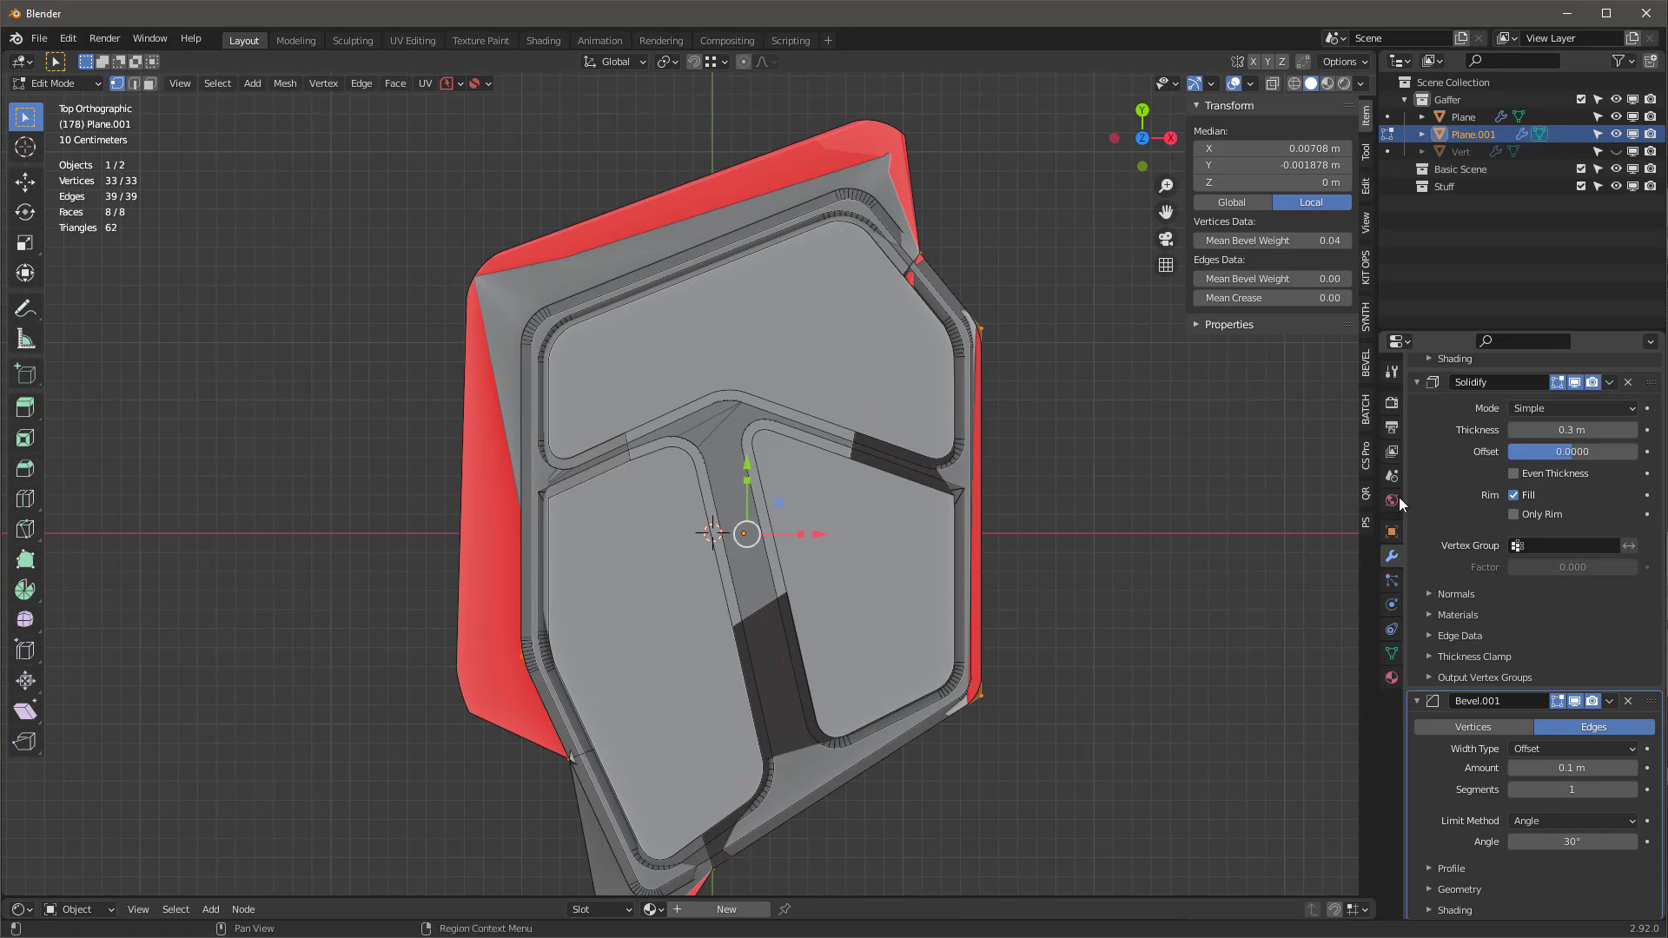
- Remove the edge Bevel and Solidify modifiers from the filled copy, keeping its vertex Bevel, and return to Object Mode
scroll(1456, 540, "up", 5)
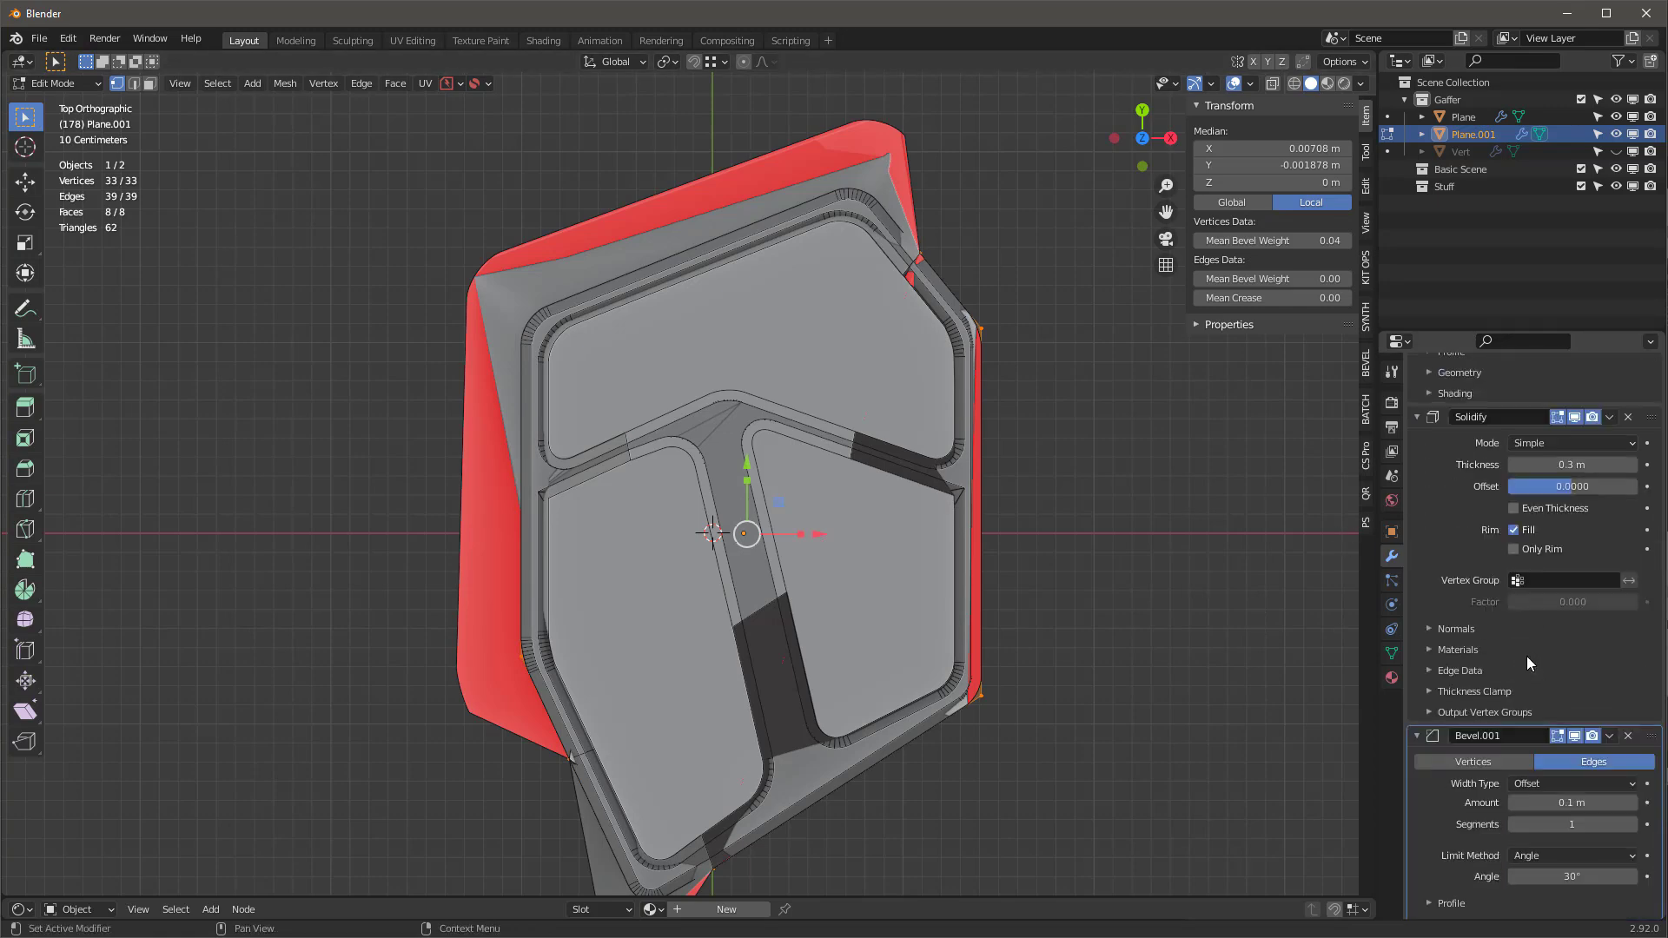
left_click(1628, 735)
scroll(1603, 671, "up", 2)
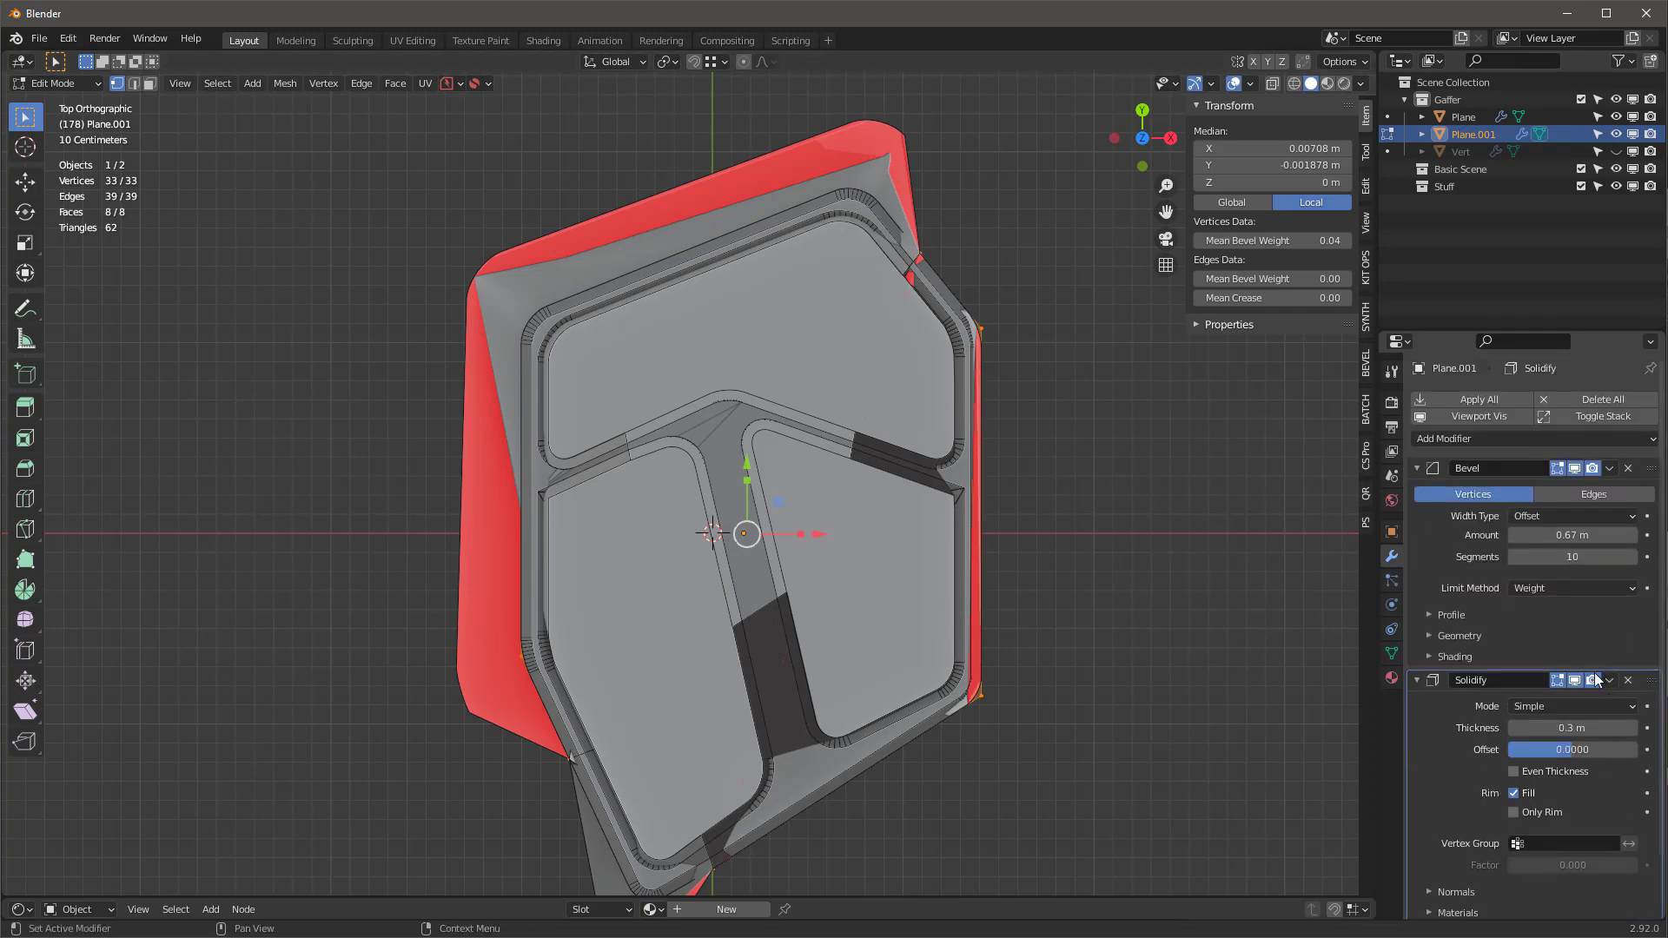
left_click(1629, 681)
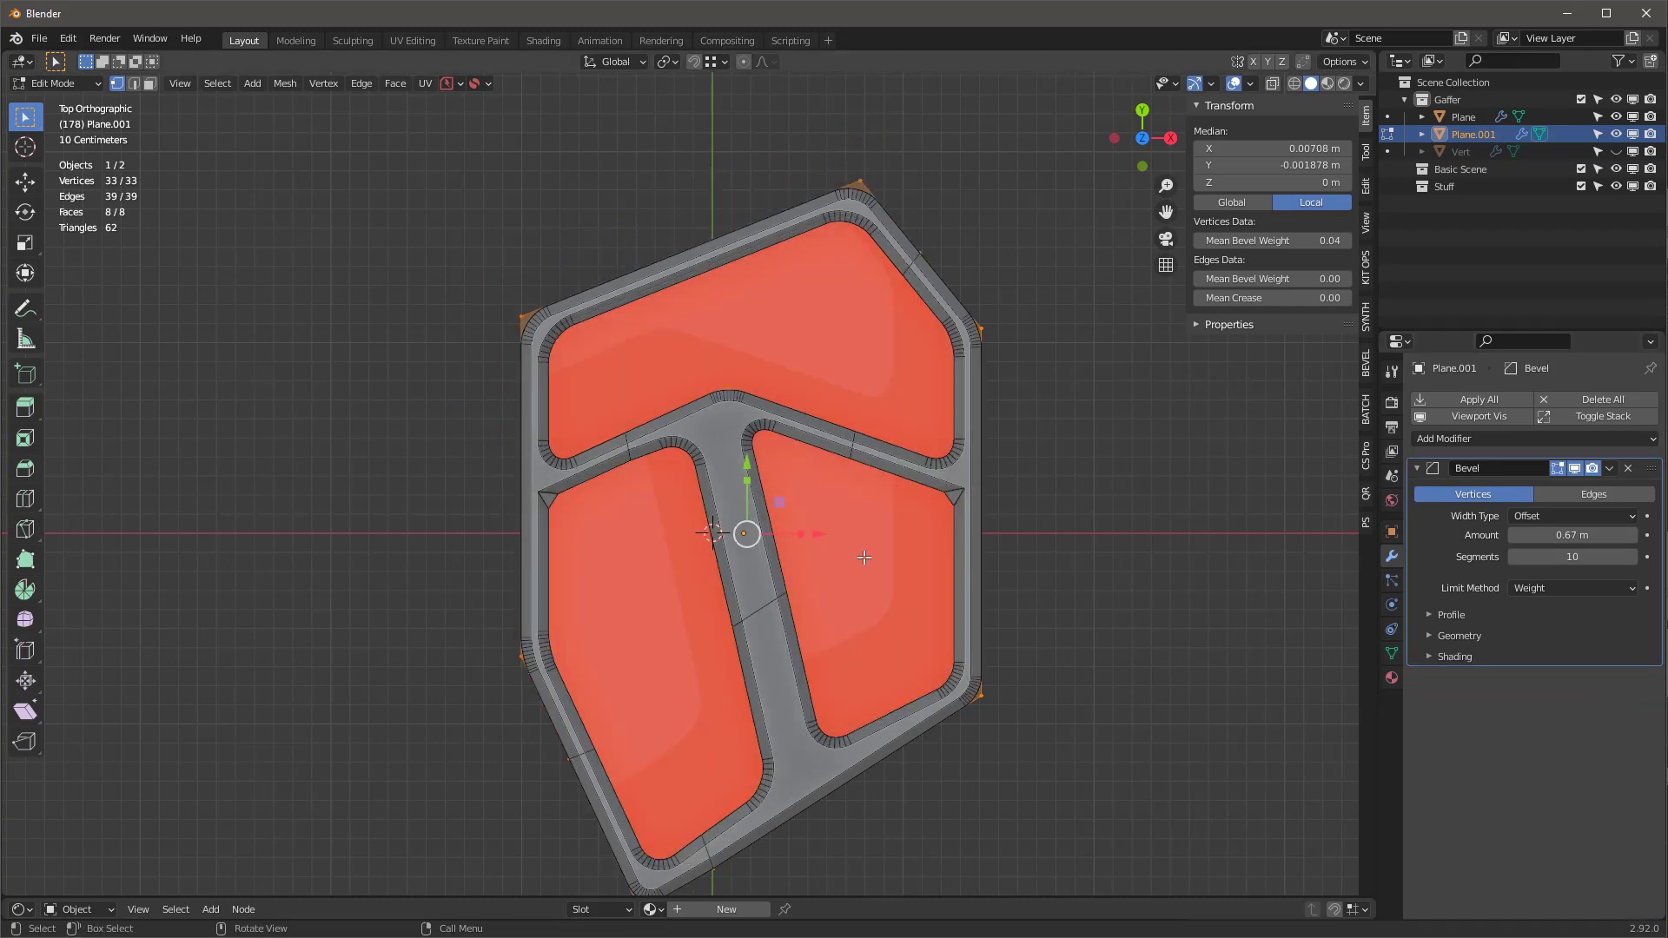
key("Tab")
middle_click_drag(1071, 585, 998, 557)
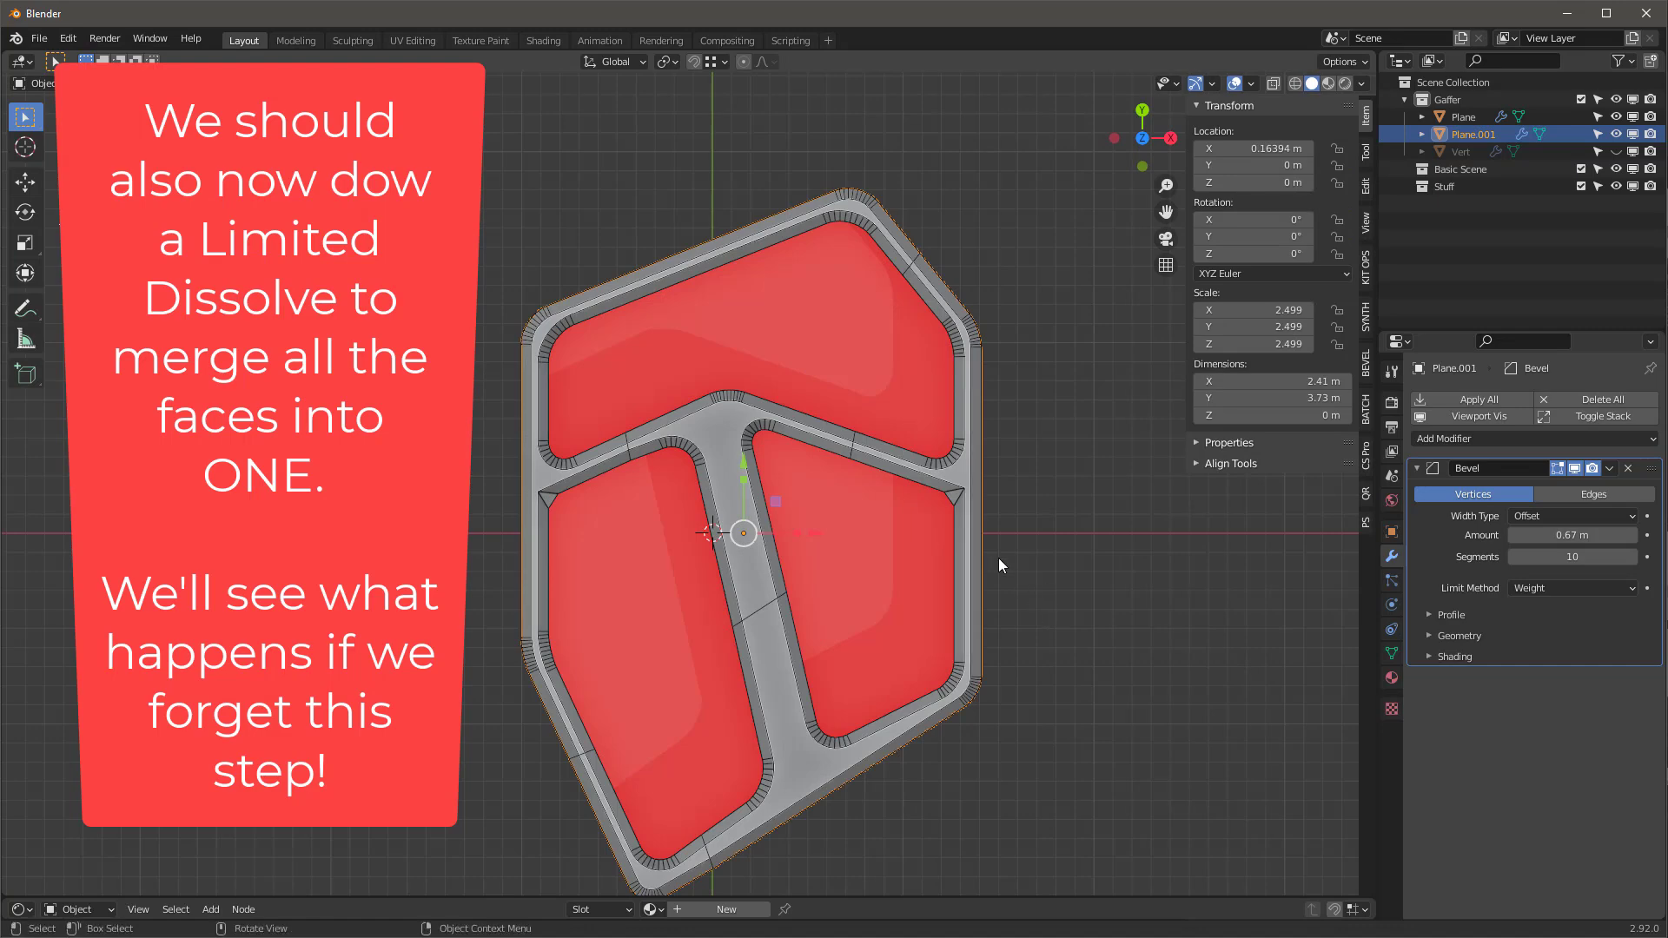
- Scale all of the filled copy's geometry down in Edit Mode to about 0.99
key("Tab")
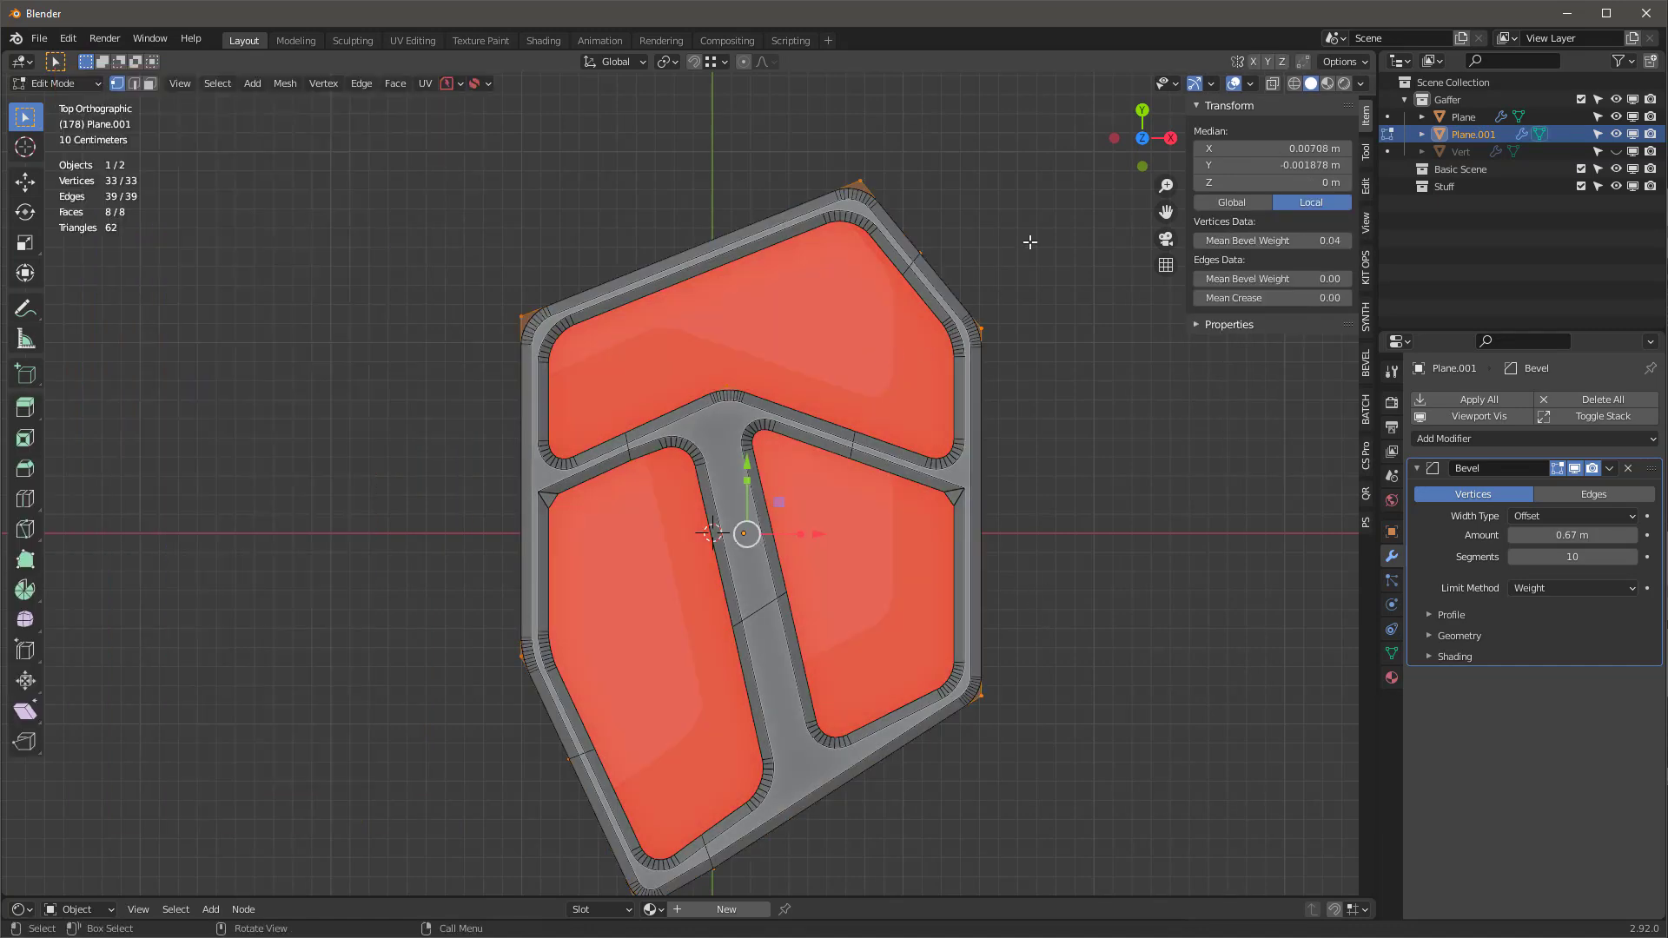
key("s")
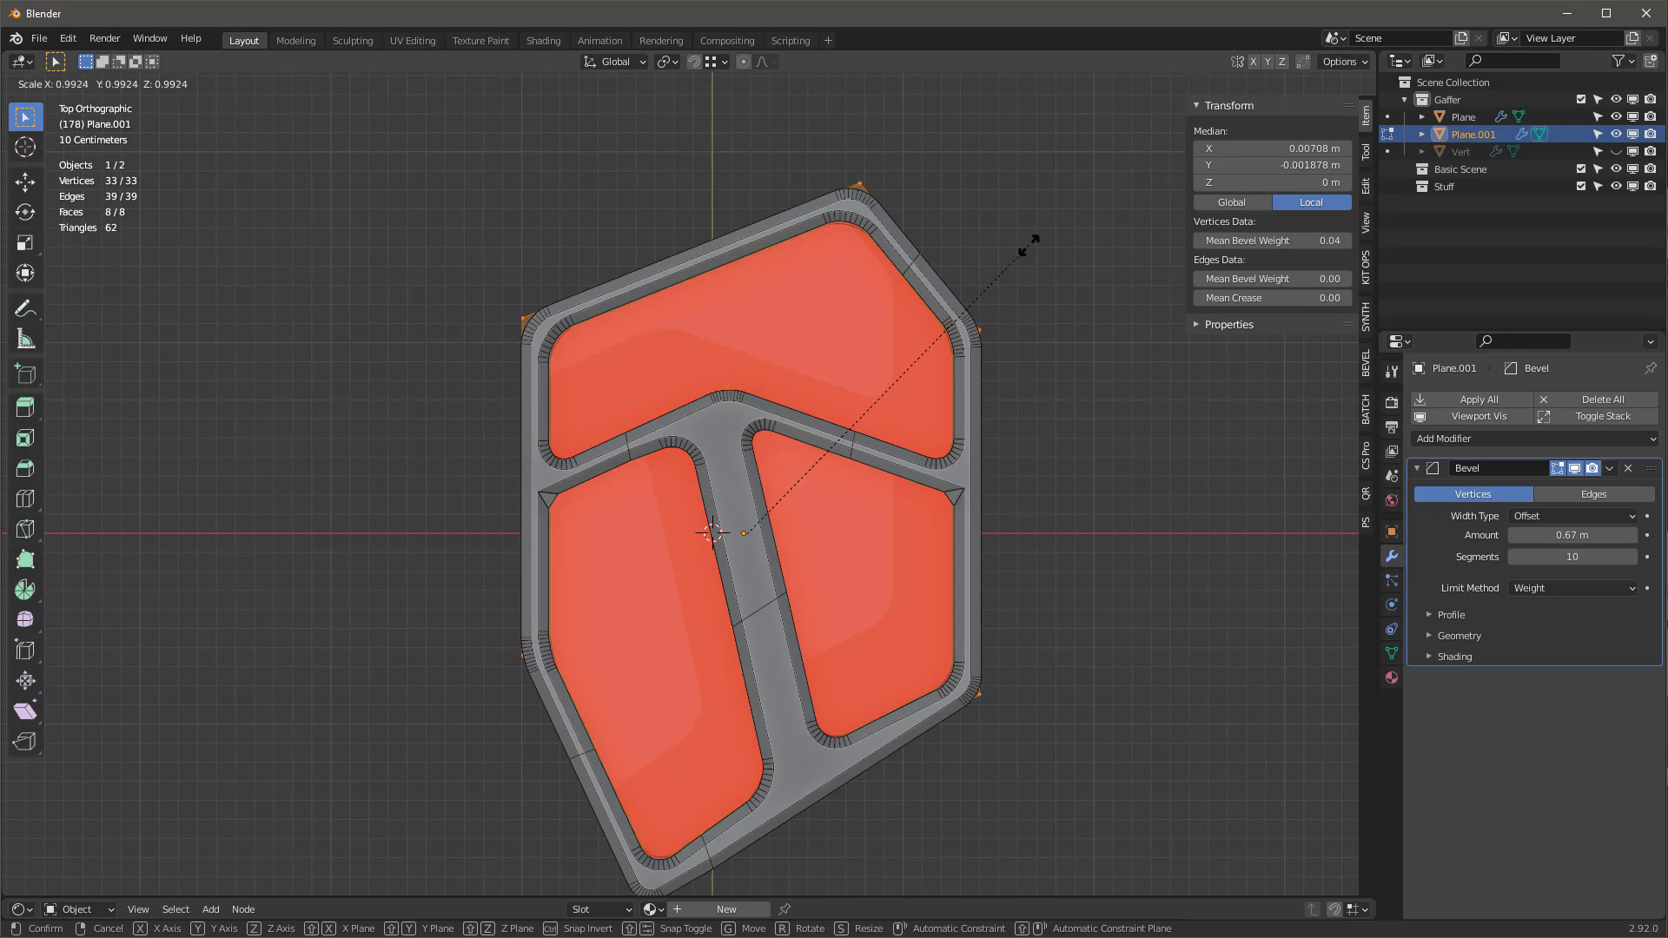
left_click(1028, 249)
middle_click_drag(1047, 445, 1112, 347)
- Try a Solidify modifier with an adjusted thickness on the filled copy and remove it again
left_click(1437, 440)
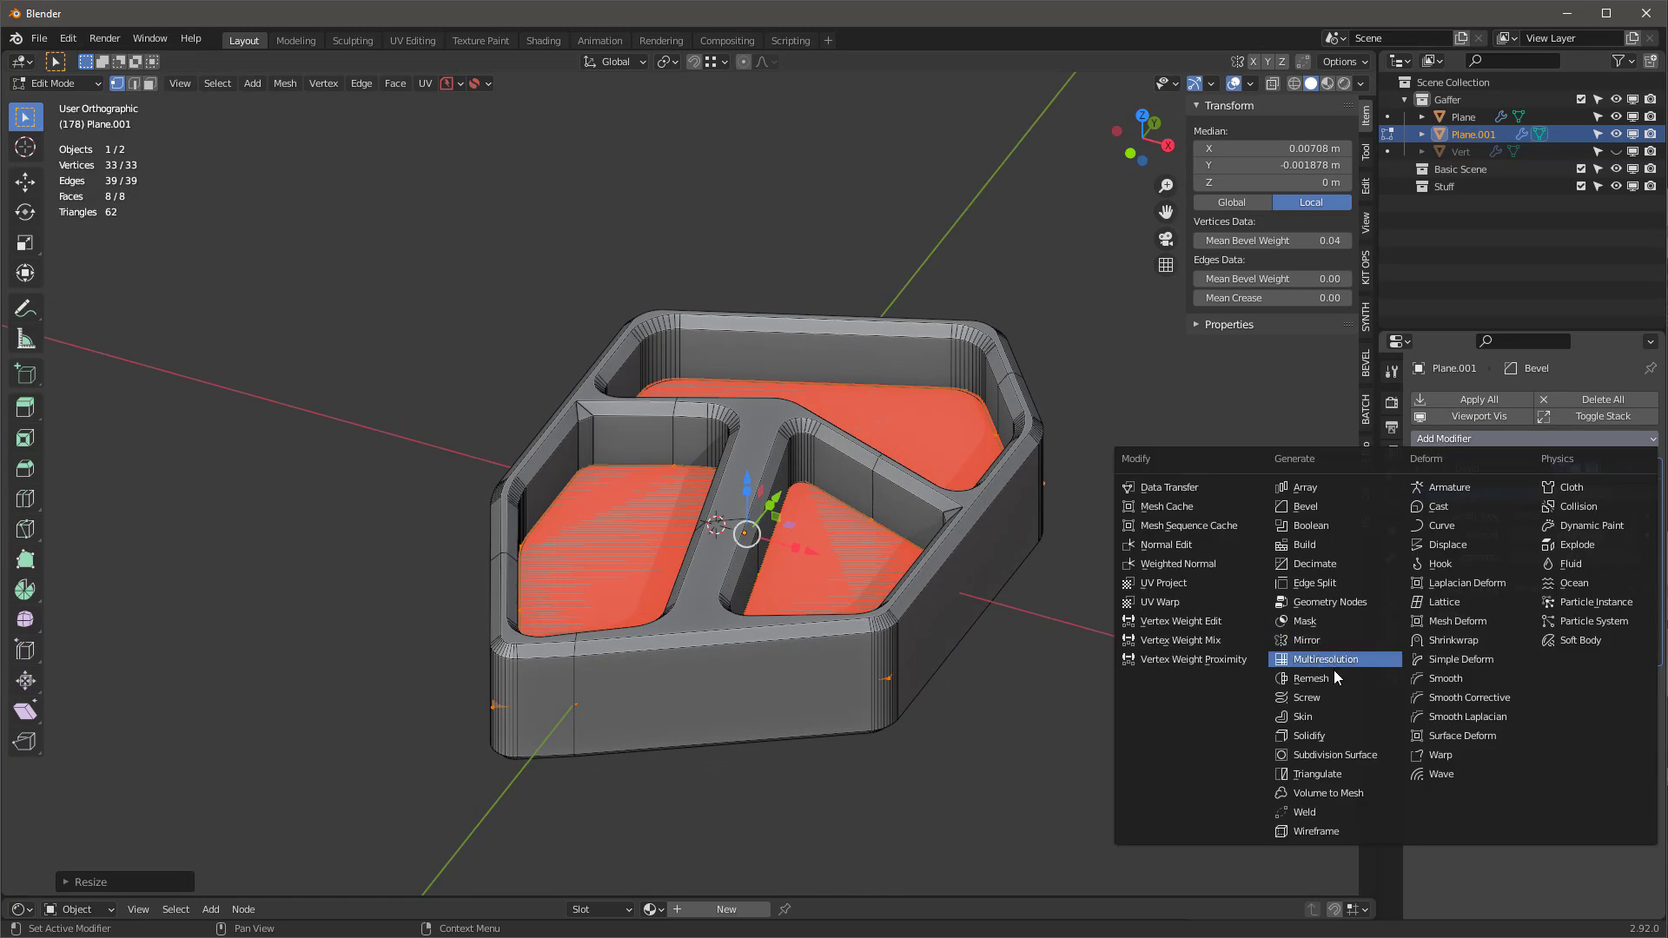
left_click(1322, 736)
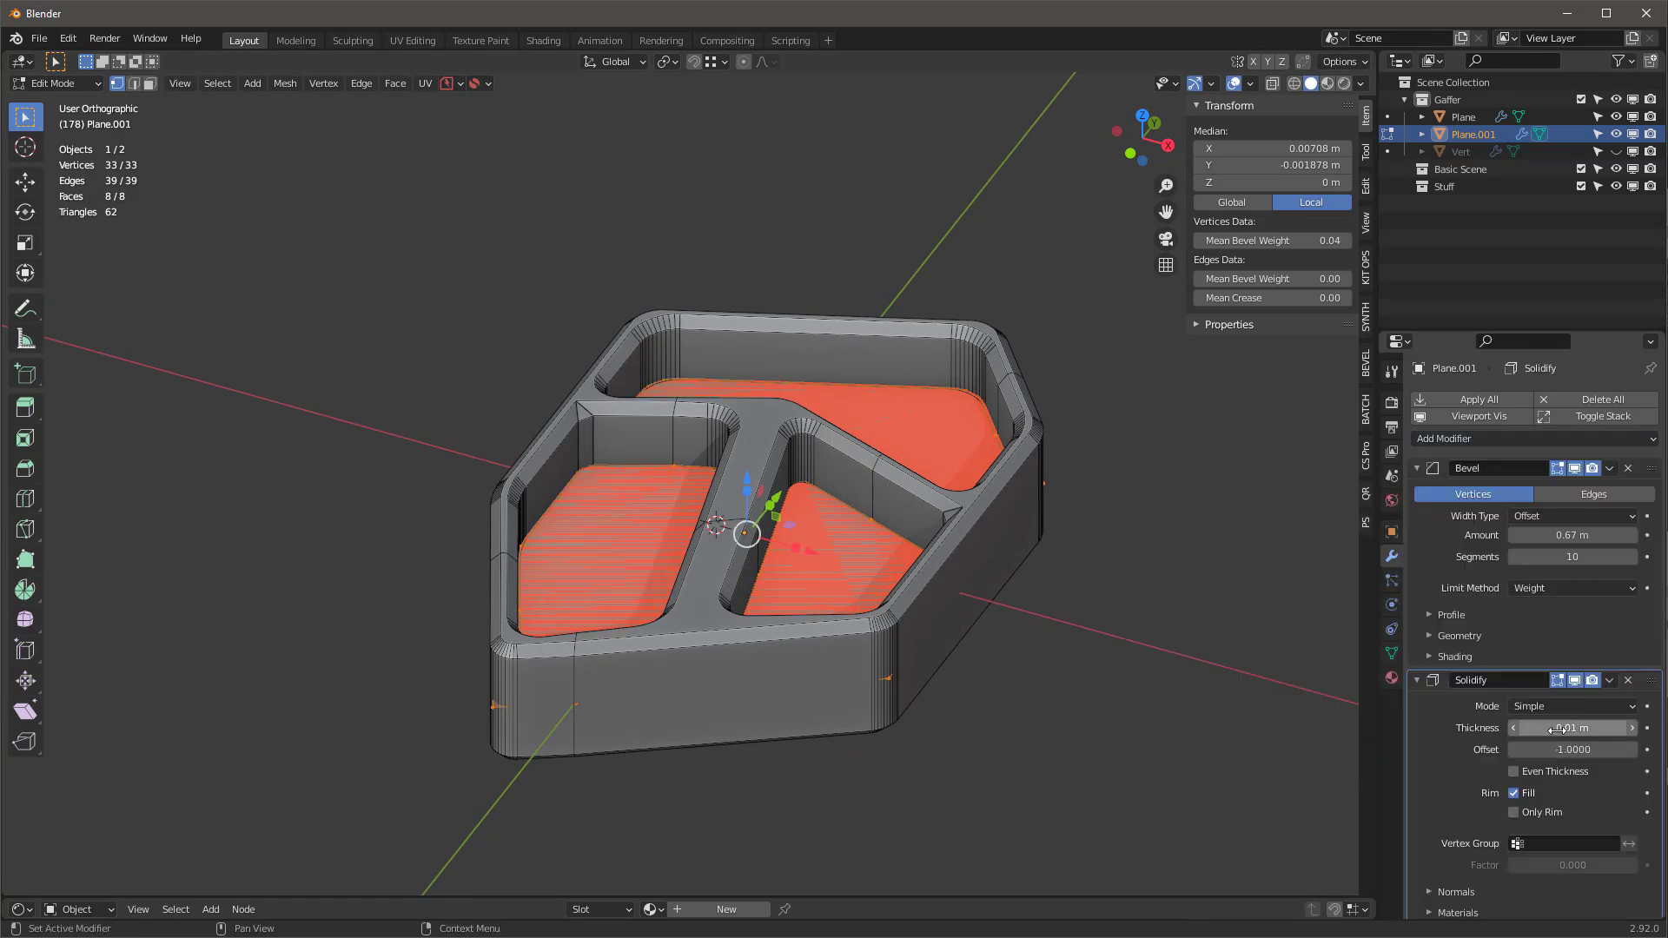
mouse_move(1559, 728)
left_mouse_down()
mouse_move(1616, 728)
mouse_move(1520, 728)
mouse_move(1543, 728)
left_mouse_up()
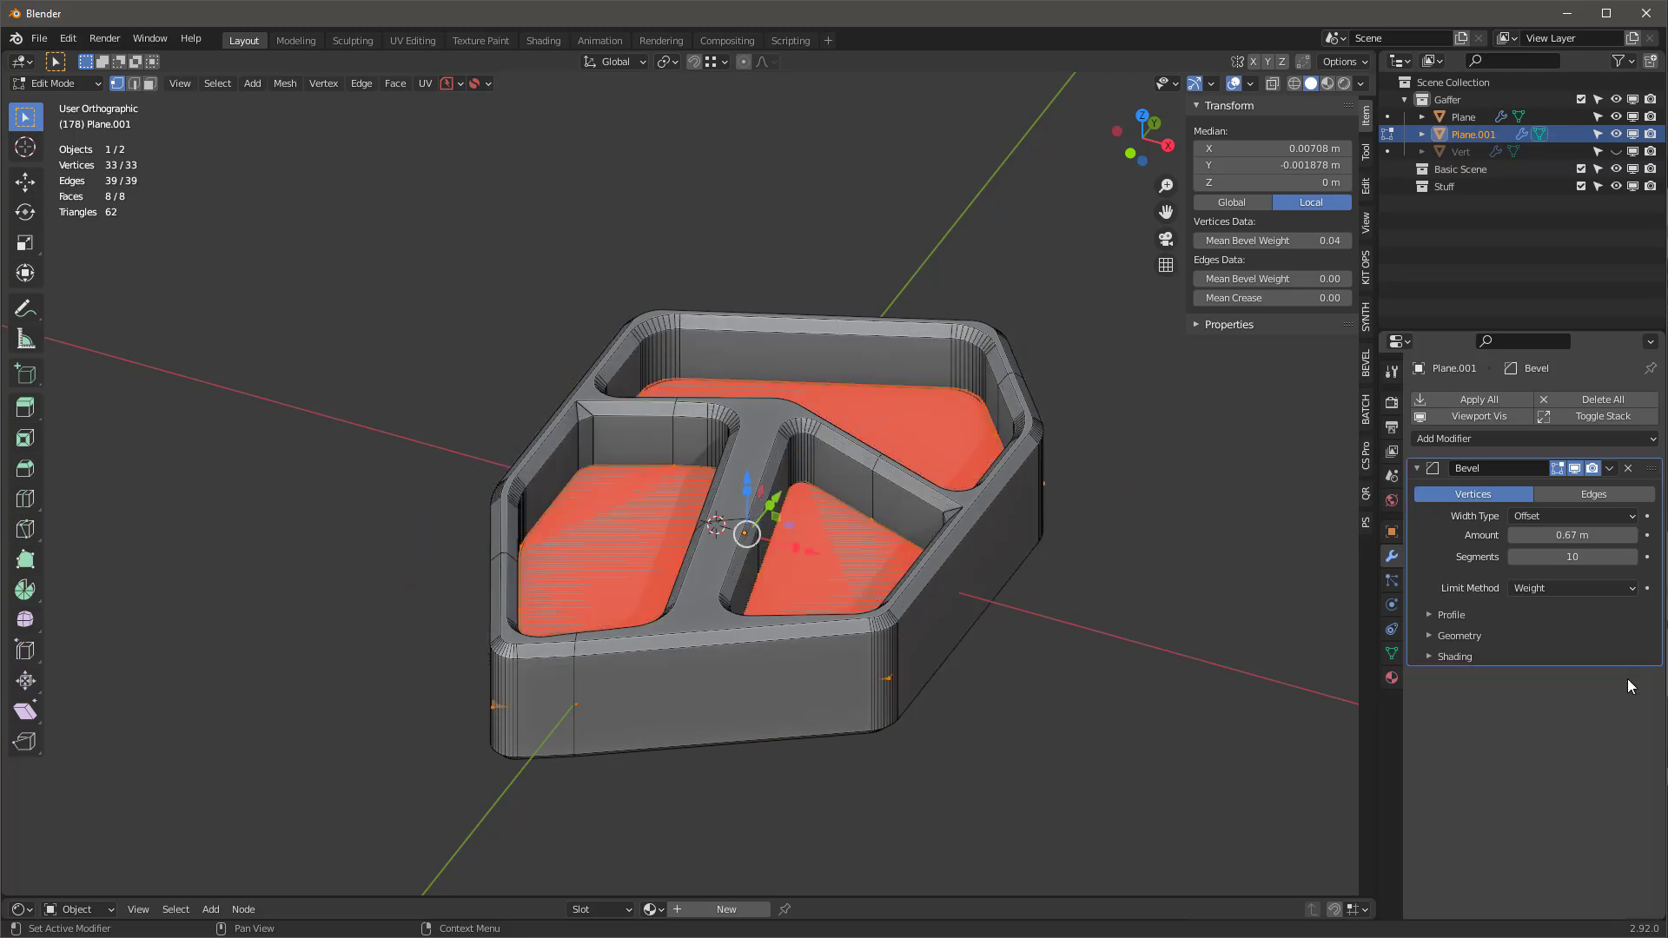
key("ctrl+x")
- Delete the single large outline face that overlaps the individual opening faces in the filled copy
middle_click_drag(782, 389, 820, 553)
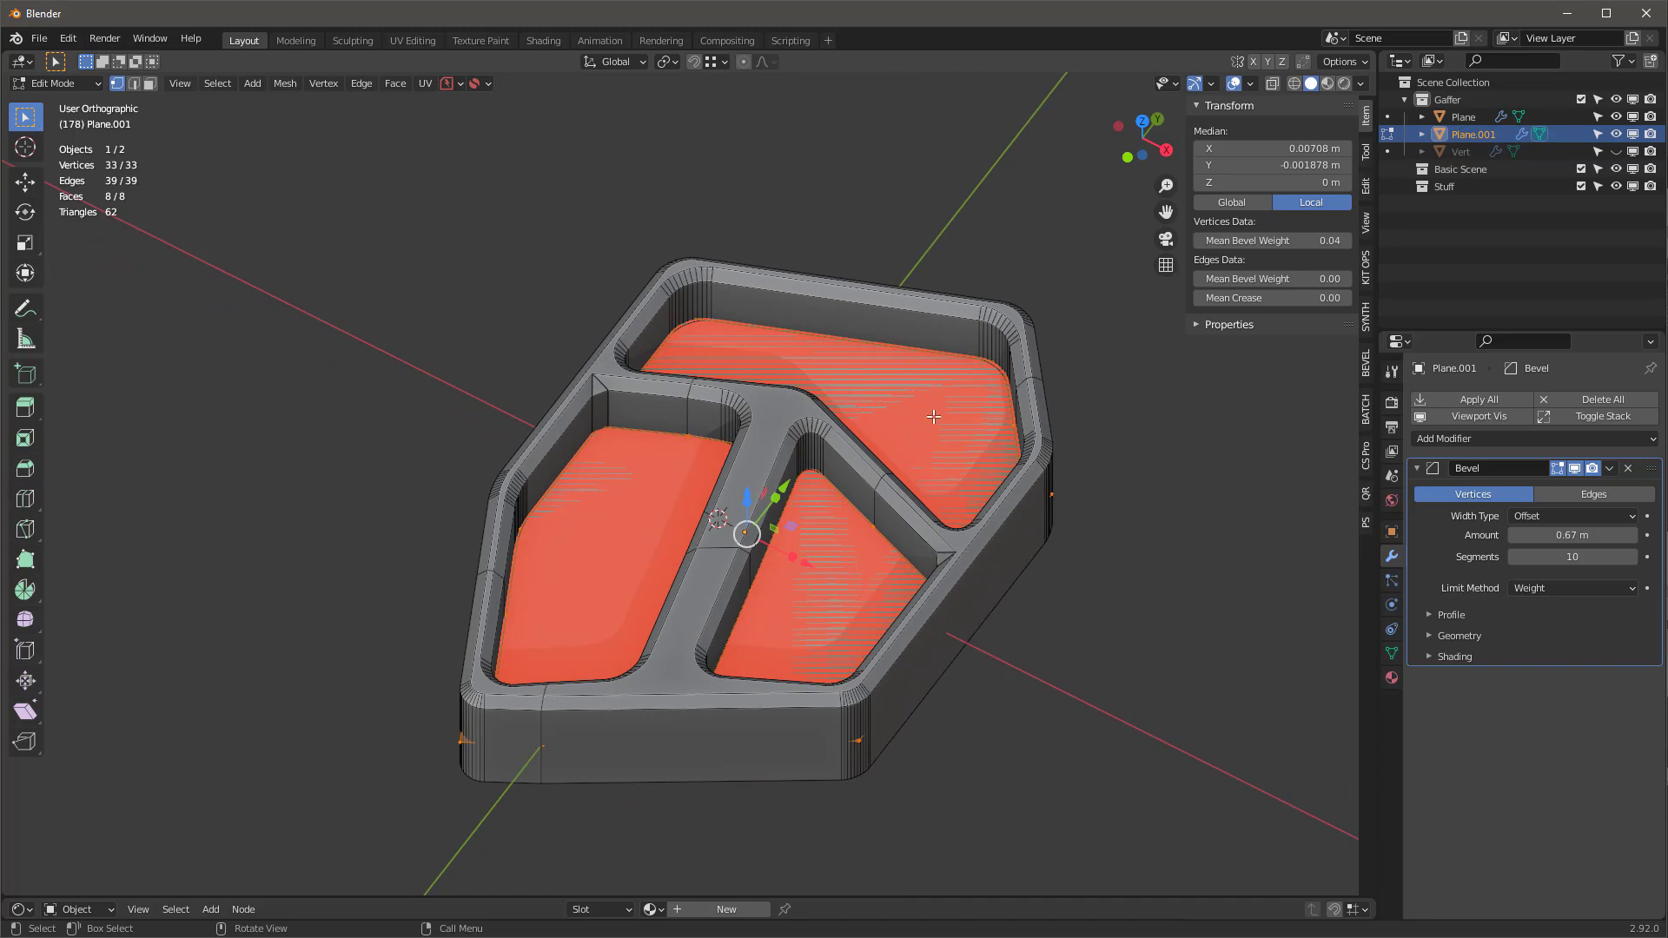
key("Tab")
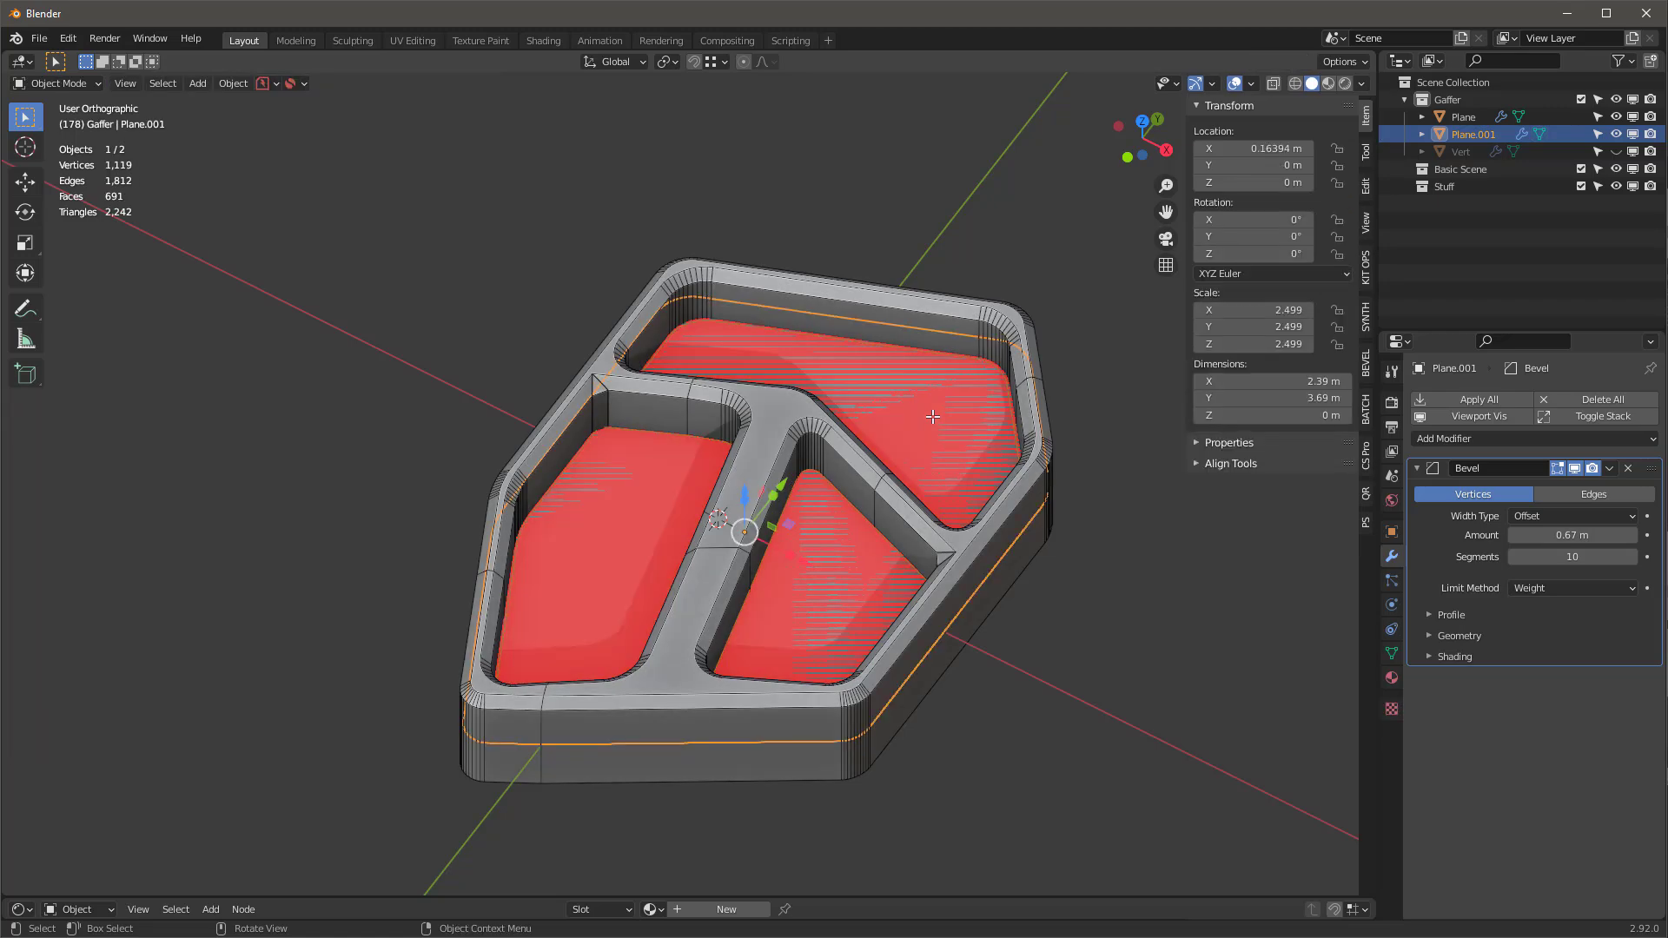
key("Tab")
key("alt+a")
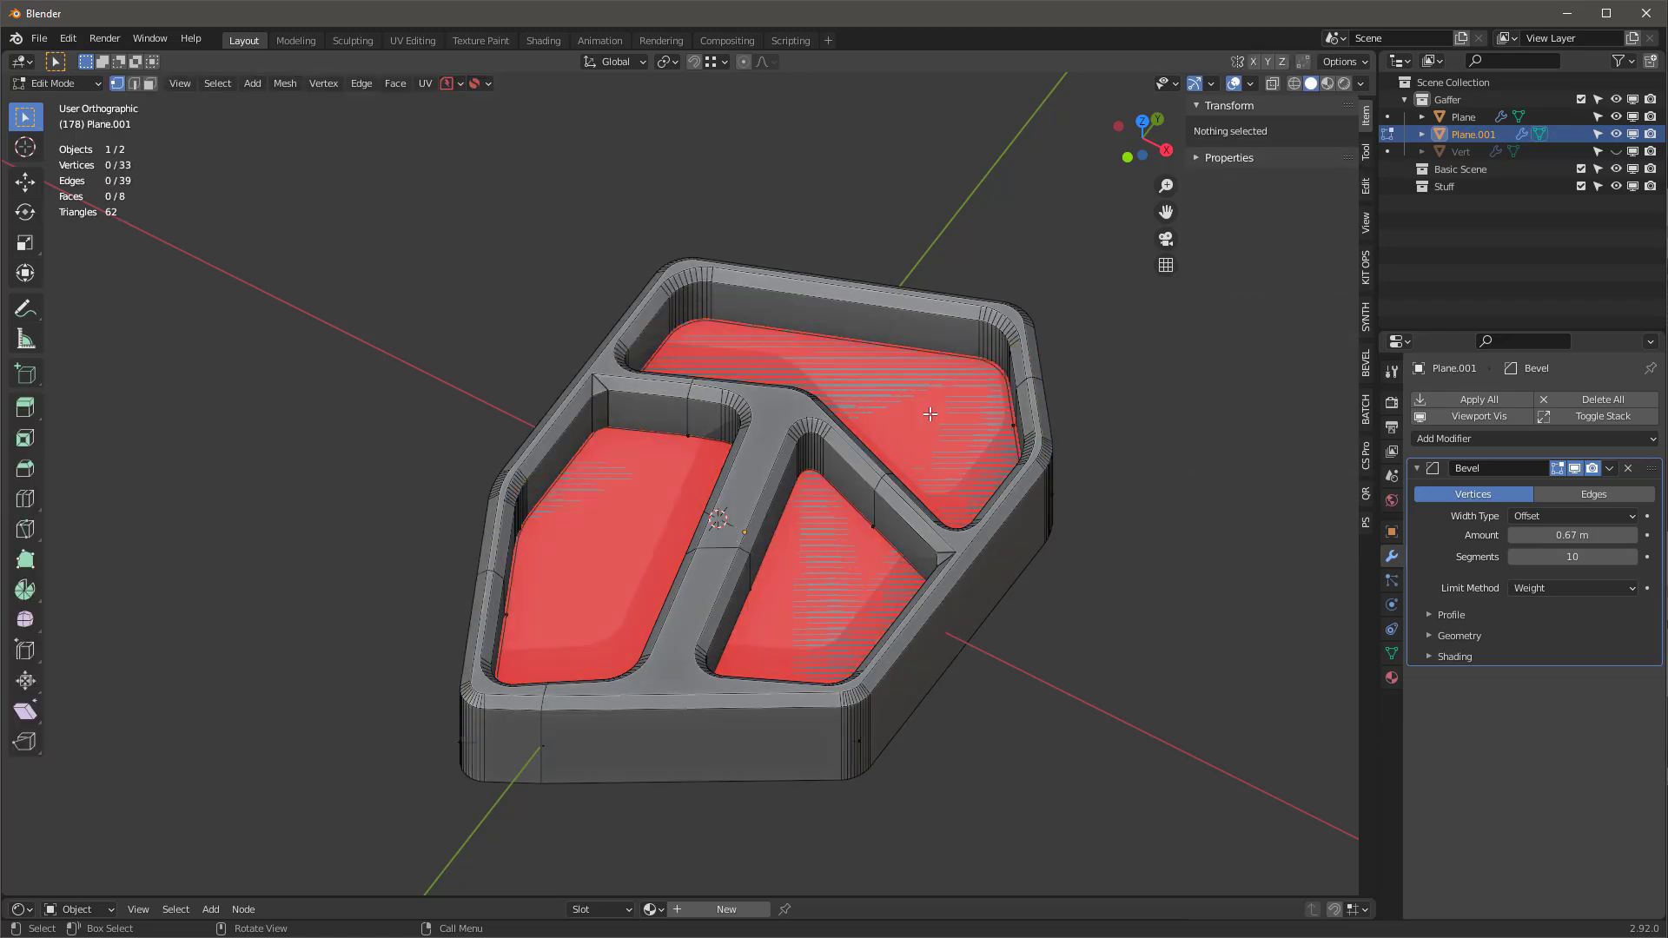
key("3")
left_click(930, 413)
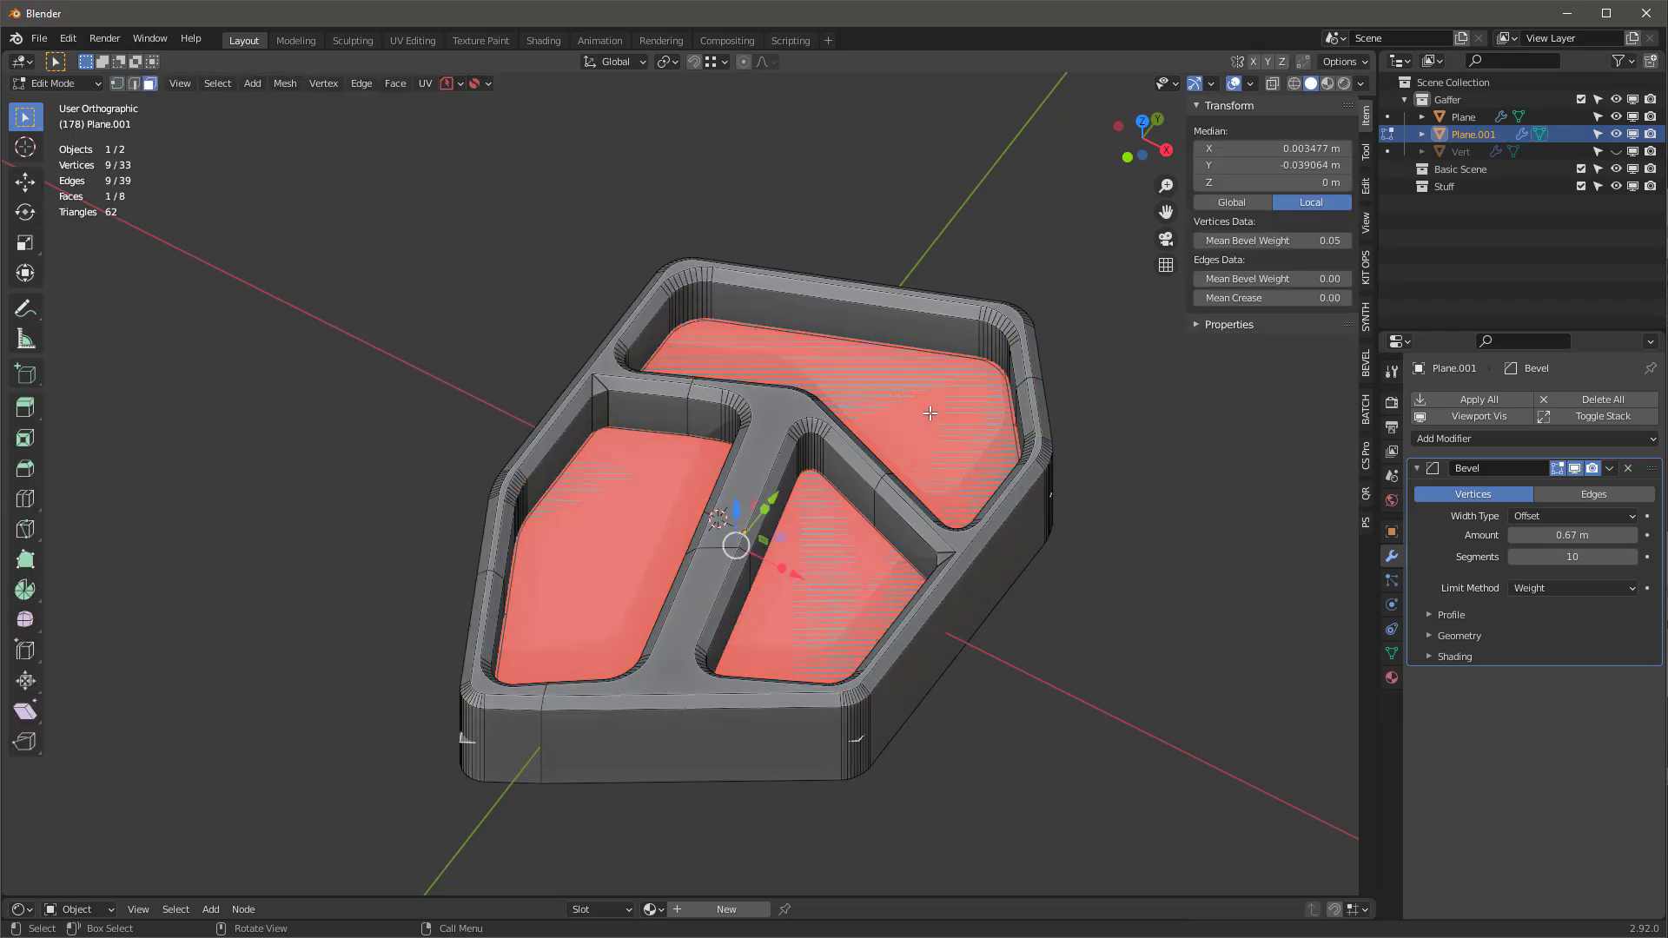
key("x")
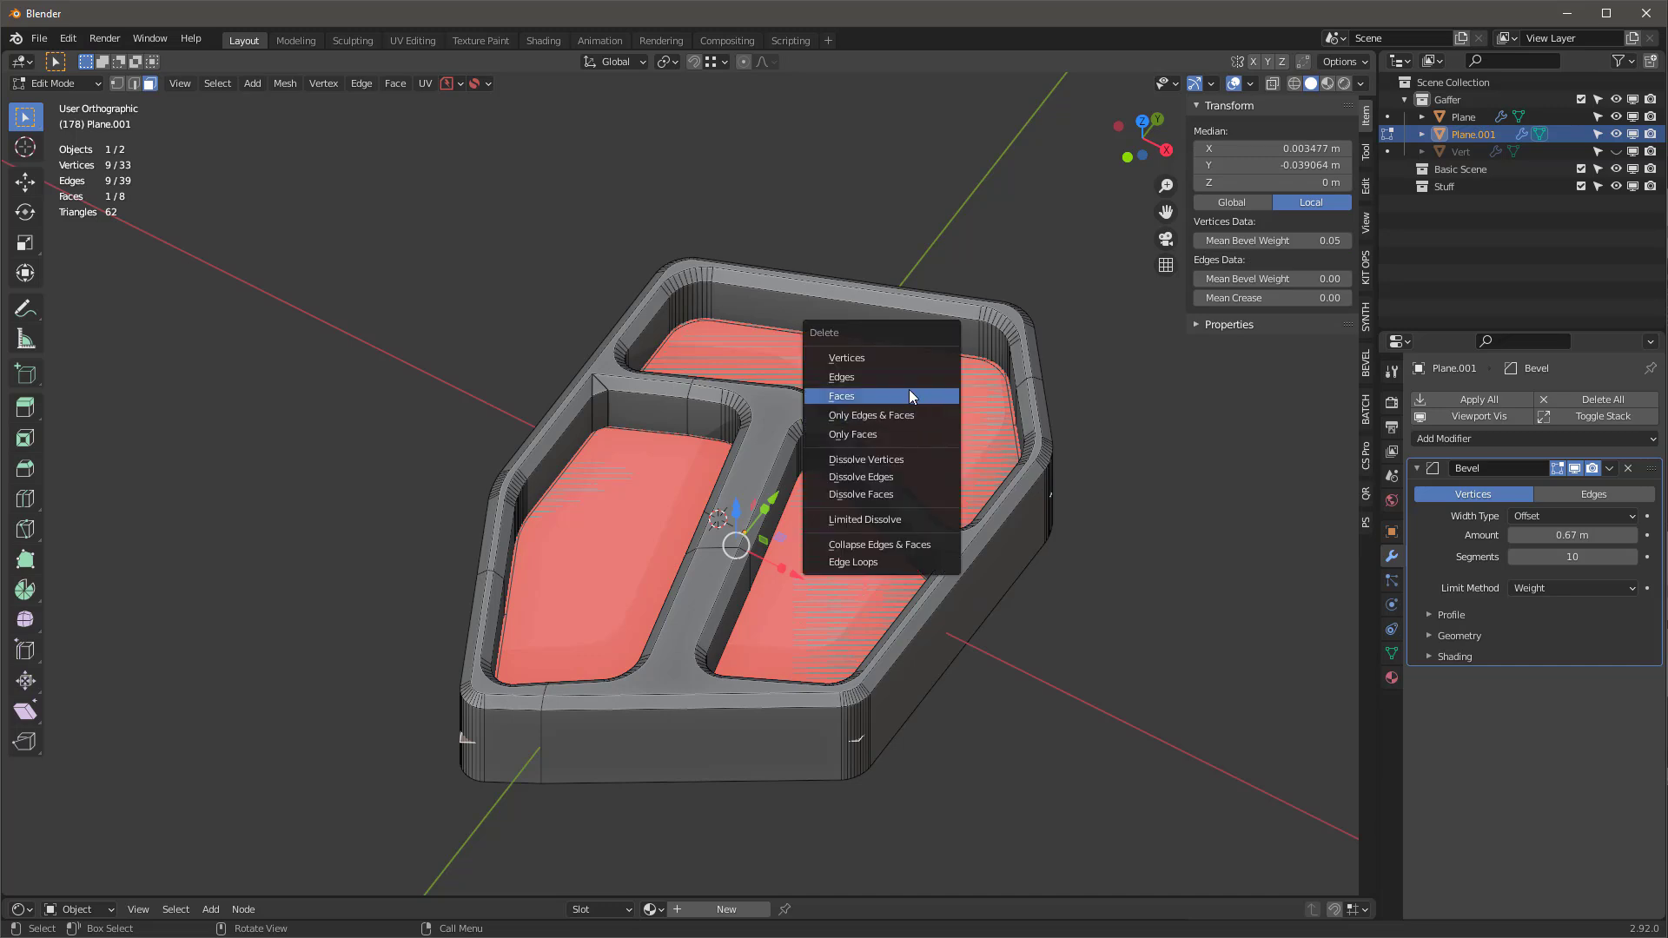
left_click(901, 401)
left_click(912, 407)
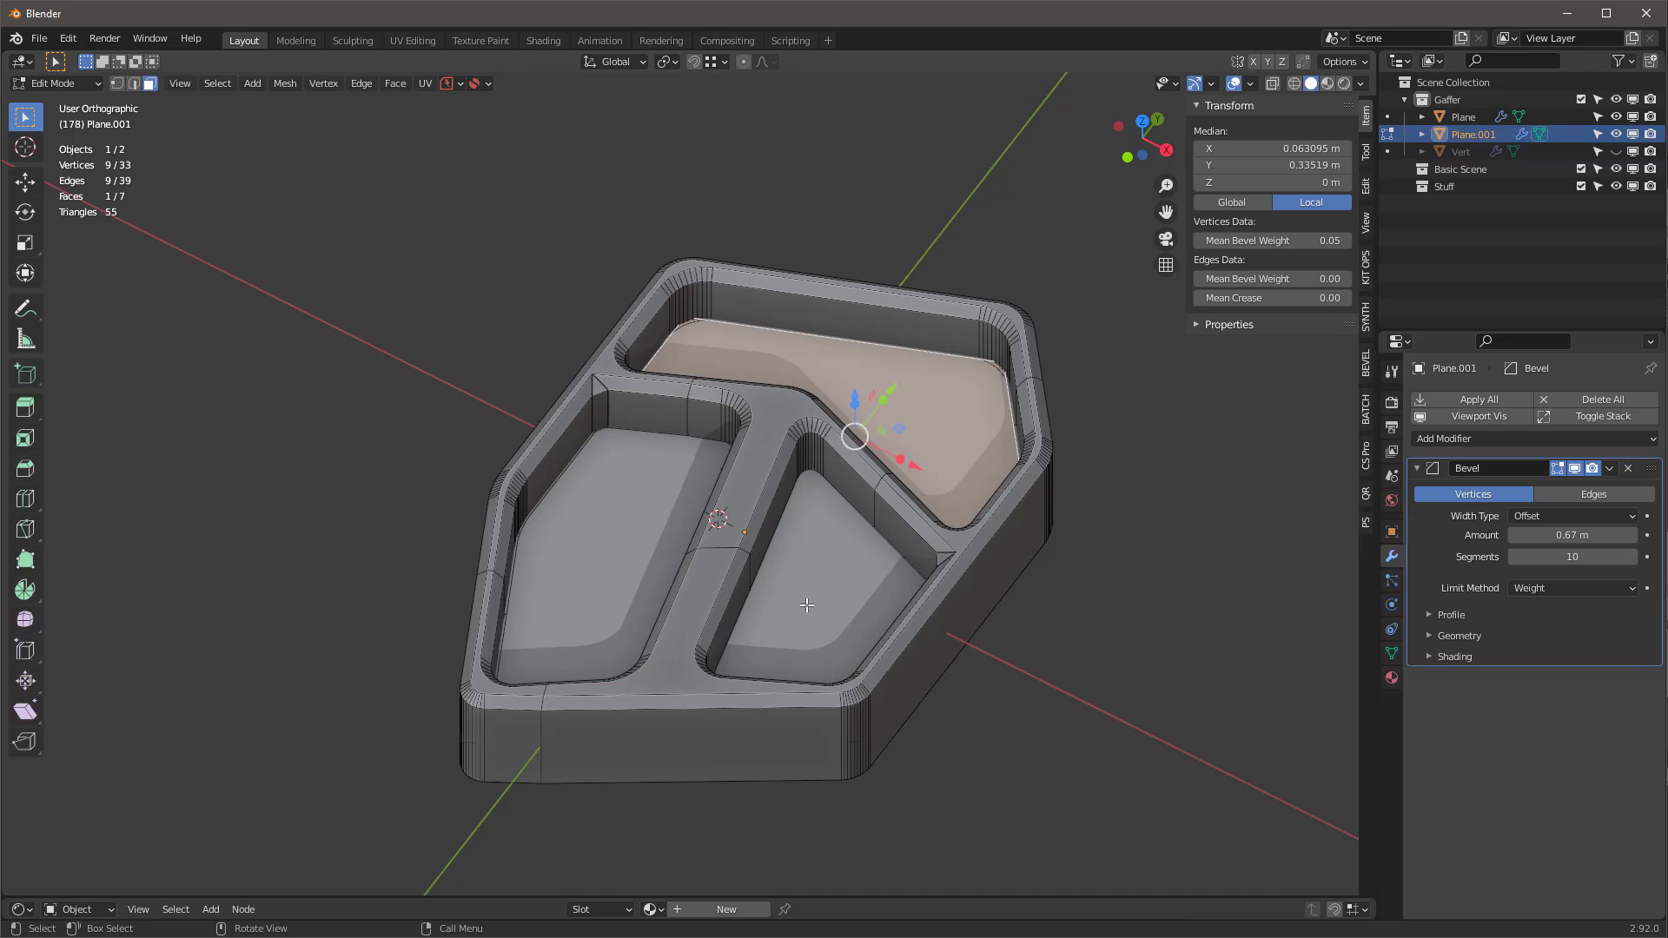
- Add a Solidify modifier to the filled copy with an offset of 0 and a thickness of 0.12 m
key("a")
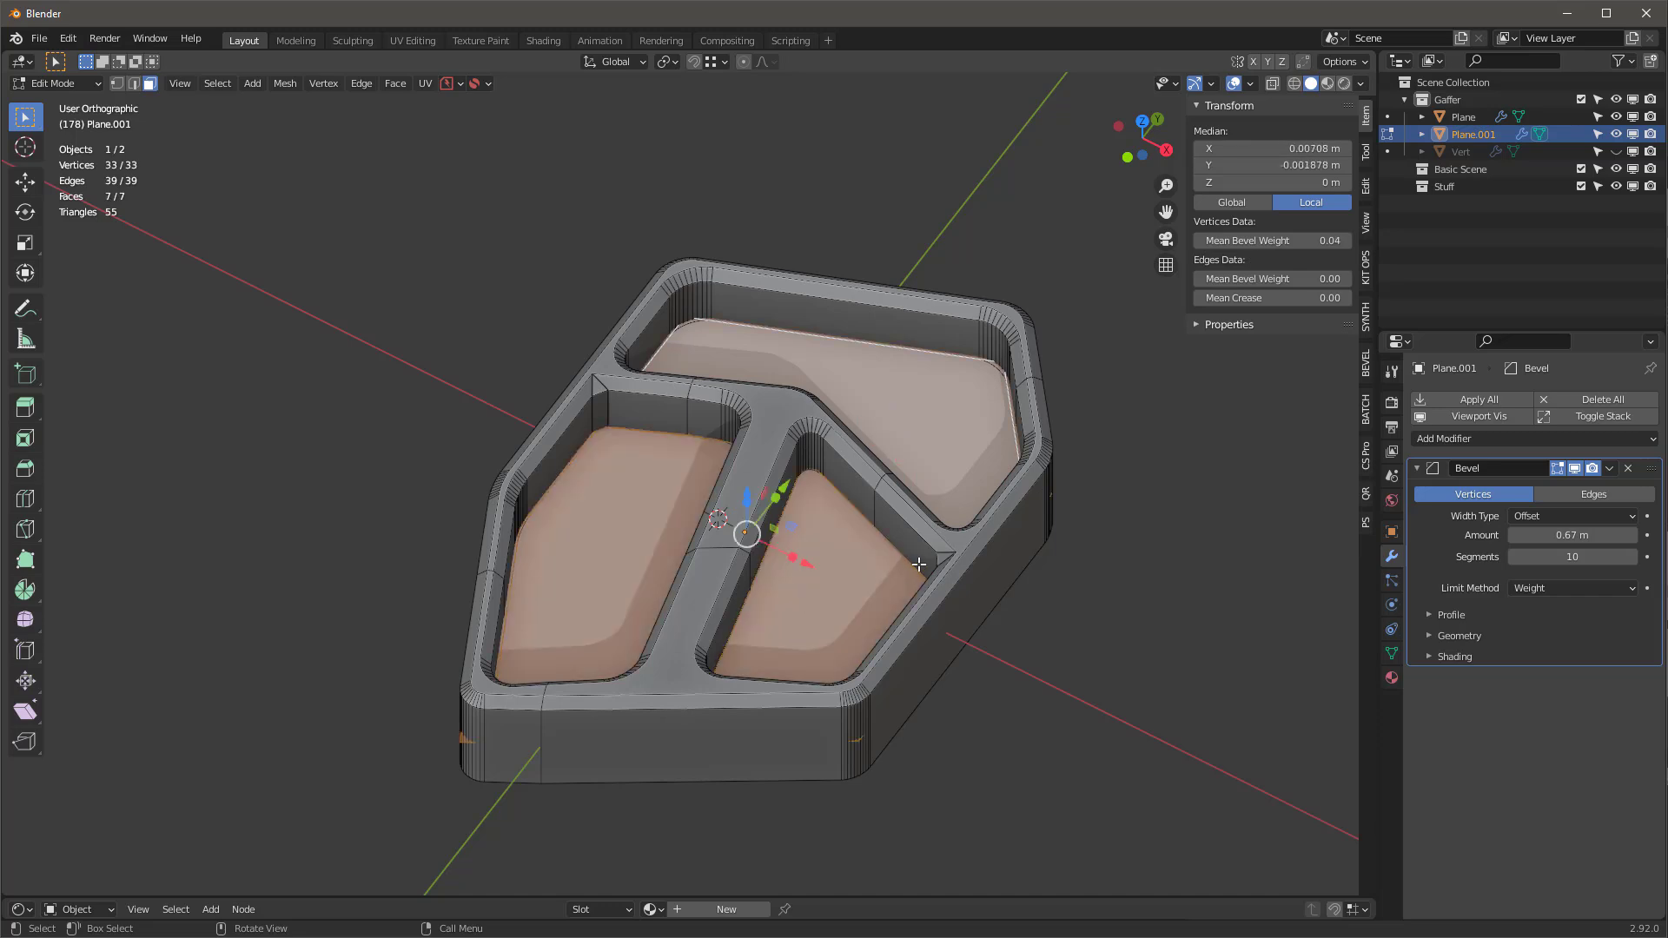
left_click(1502, 441)
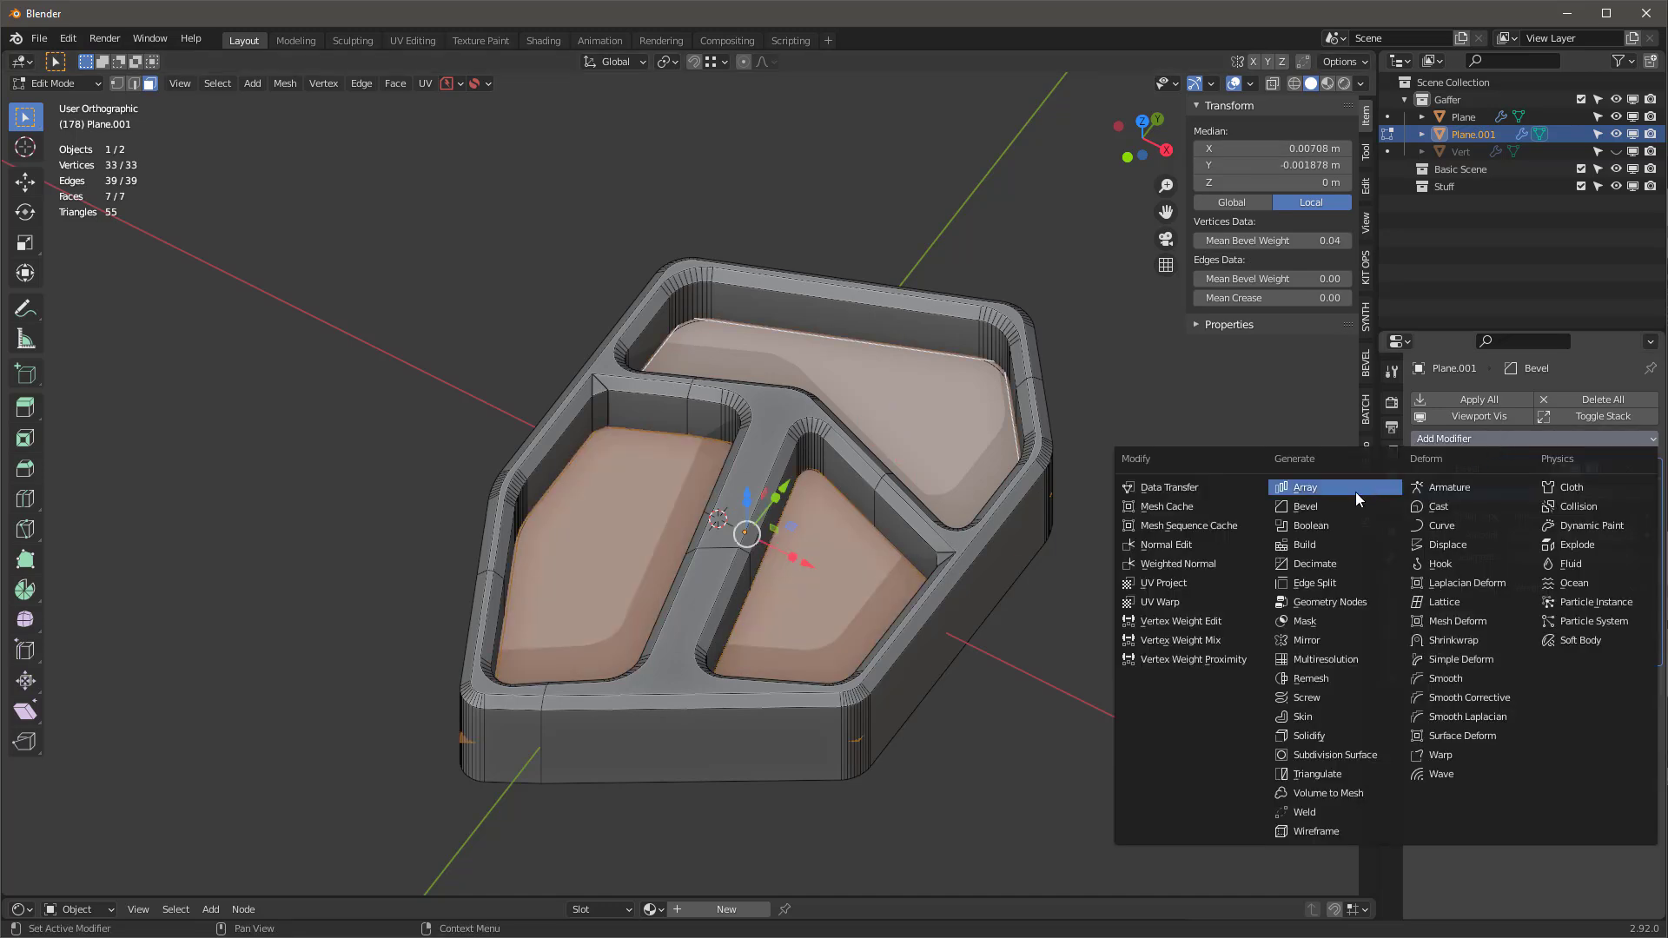
left_click(1330, 736)
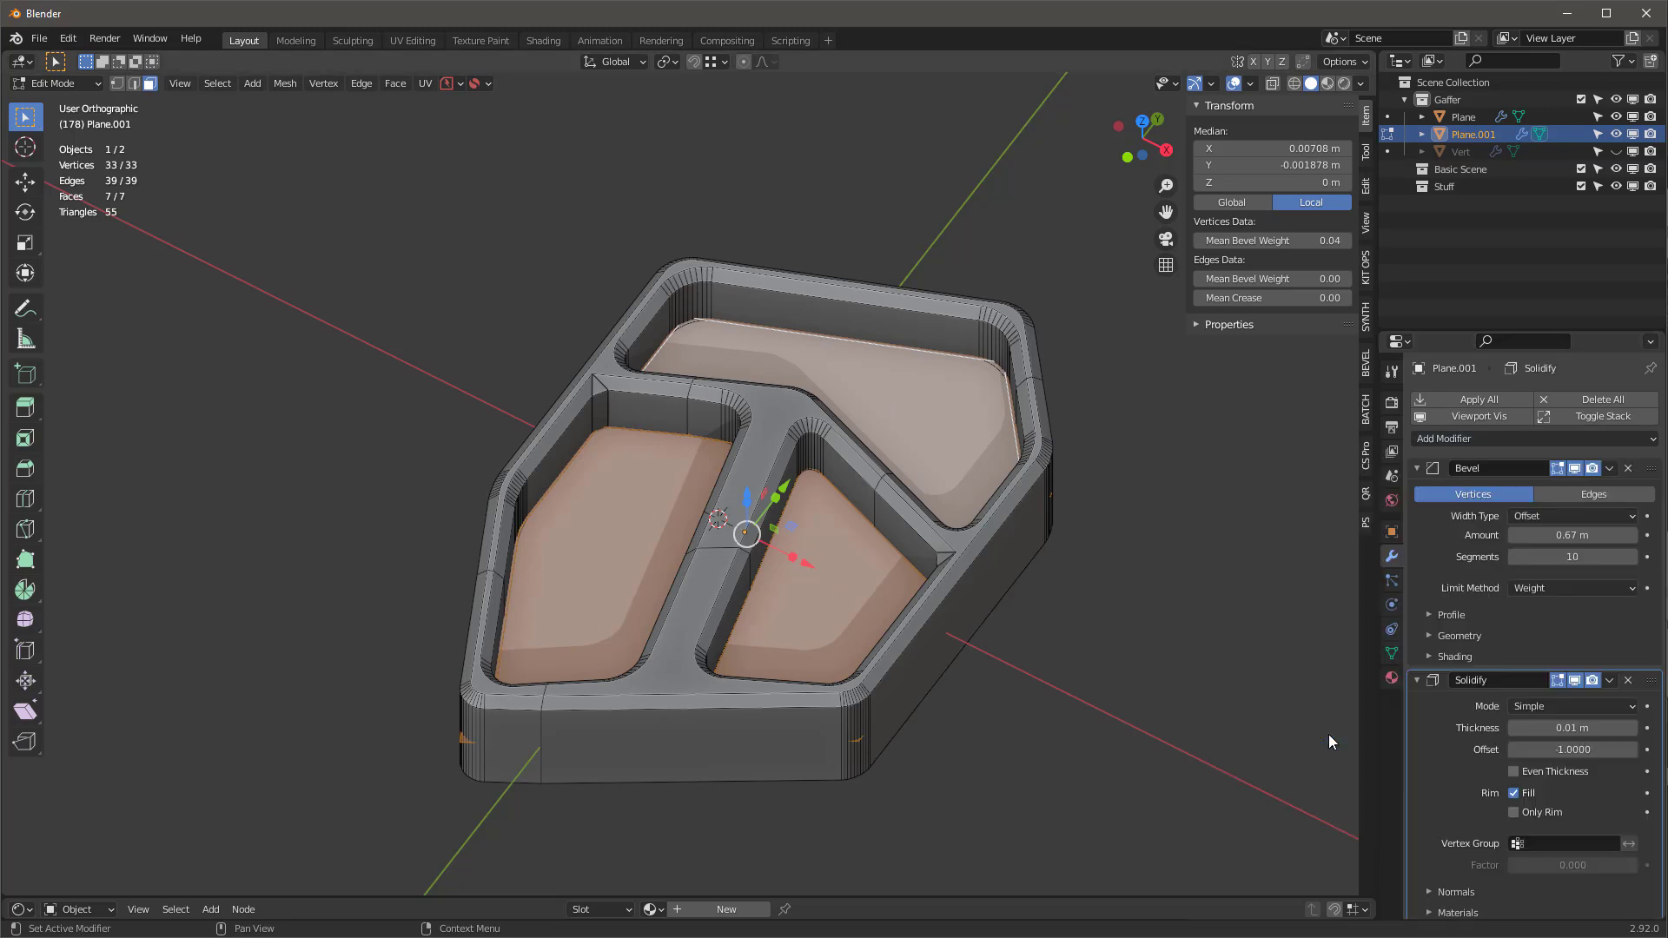
left_click(1578, 751)
type("0")
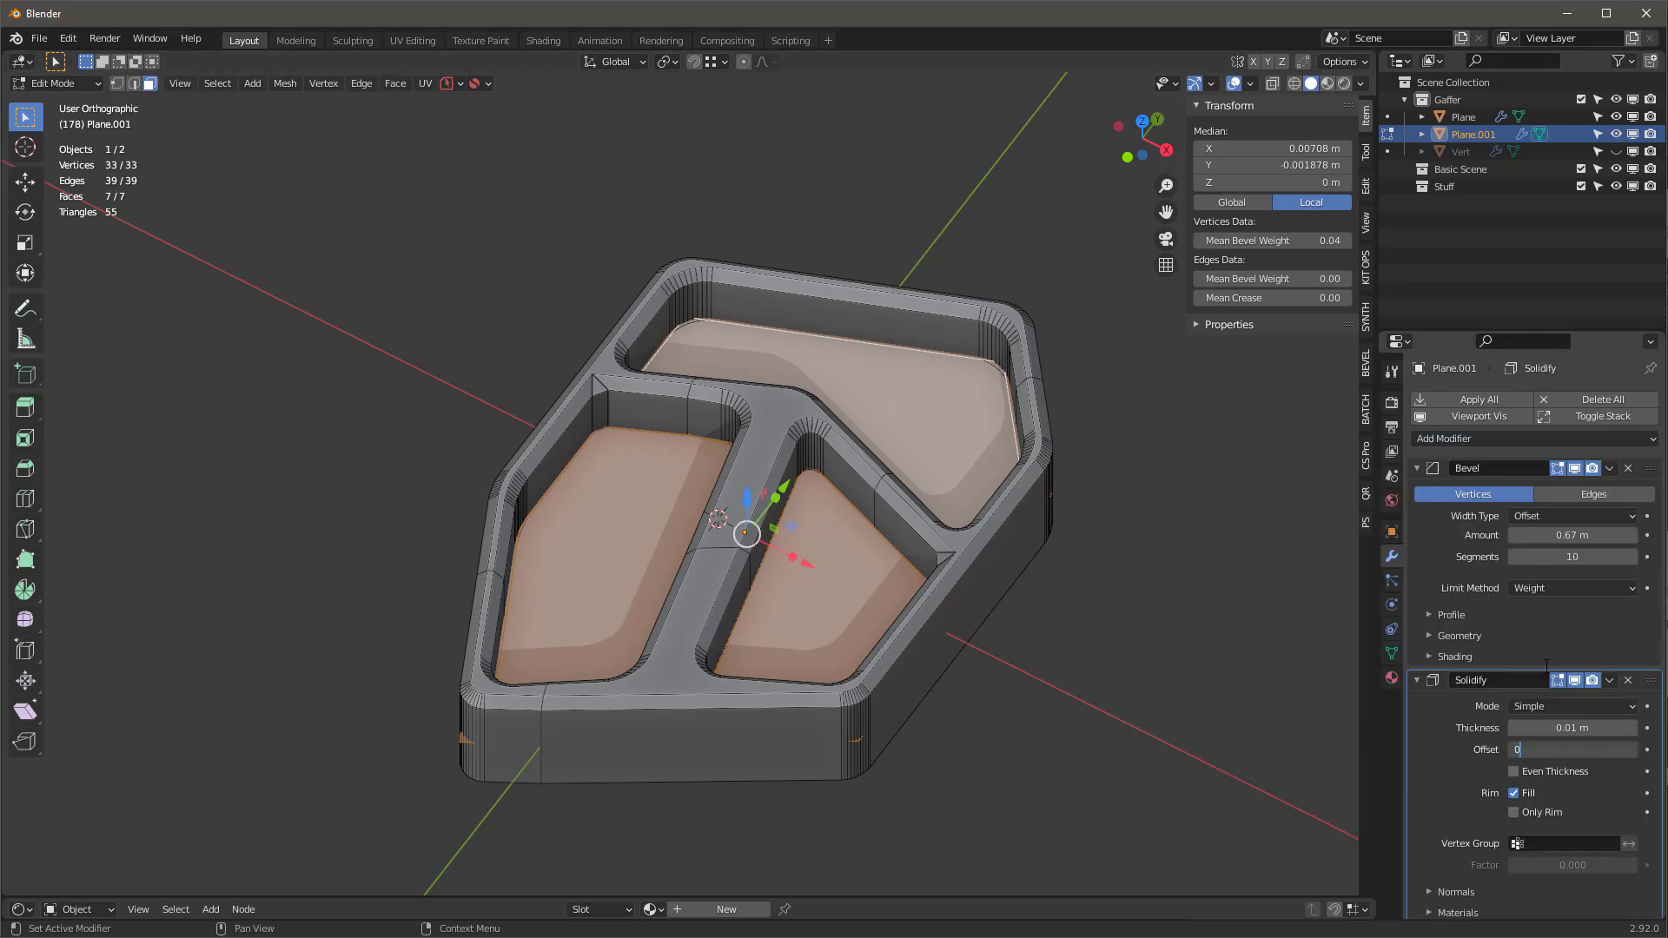
key("Return")
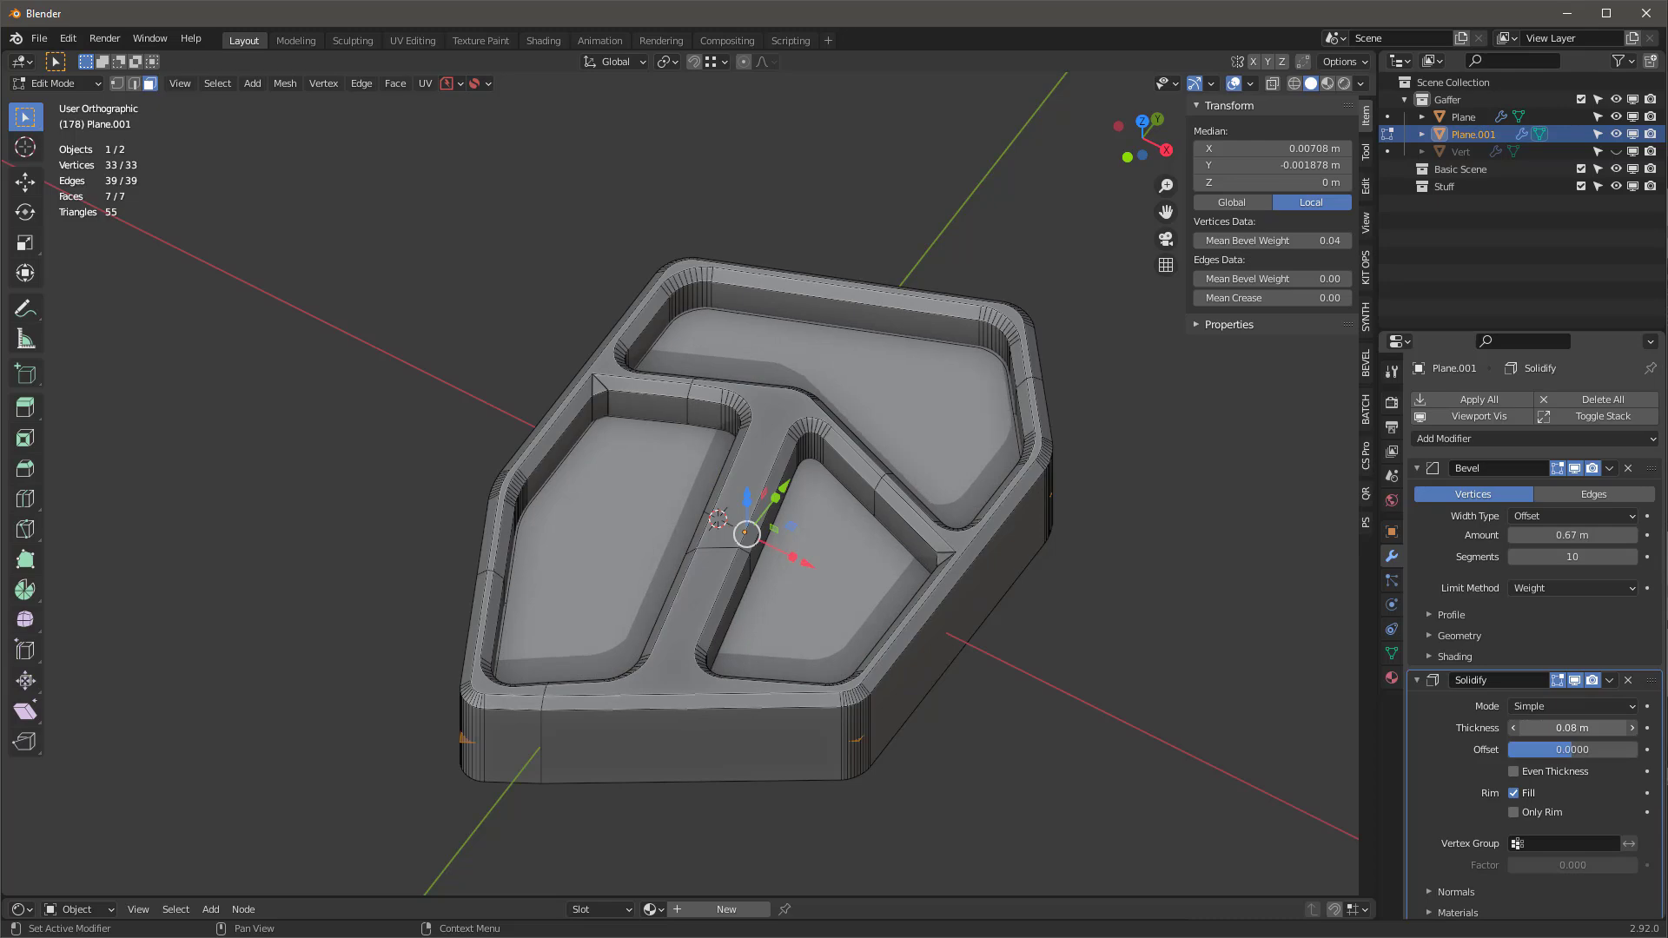
left_click_drag(1536, 728, 1589, 728)
middle_click_drag(877, 600, 946, 623)
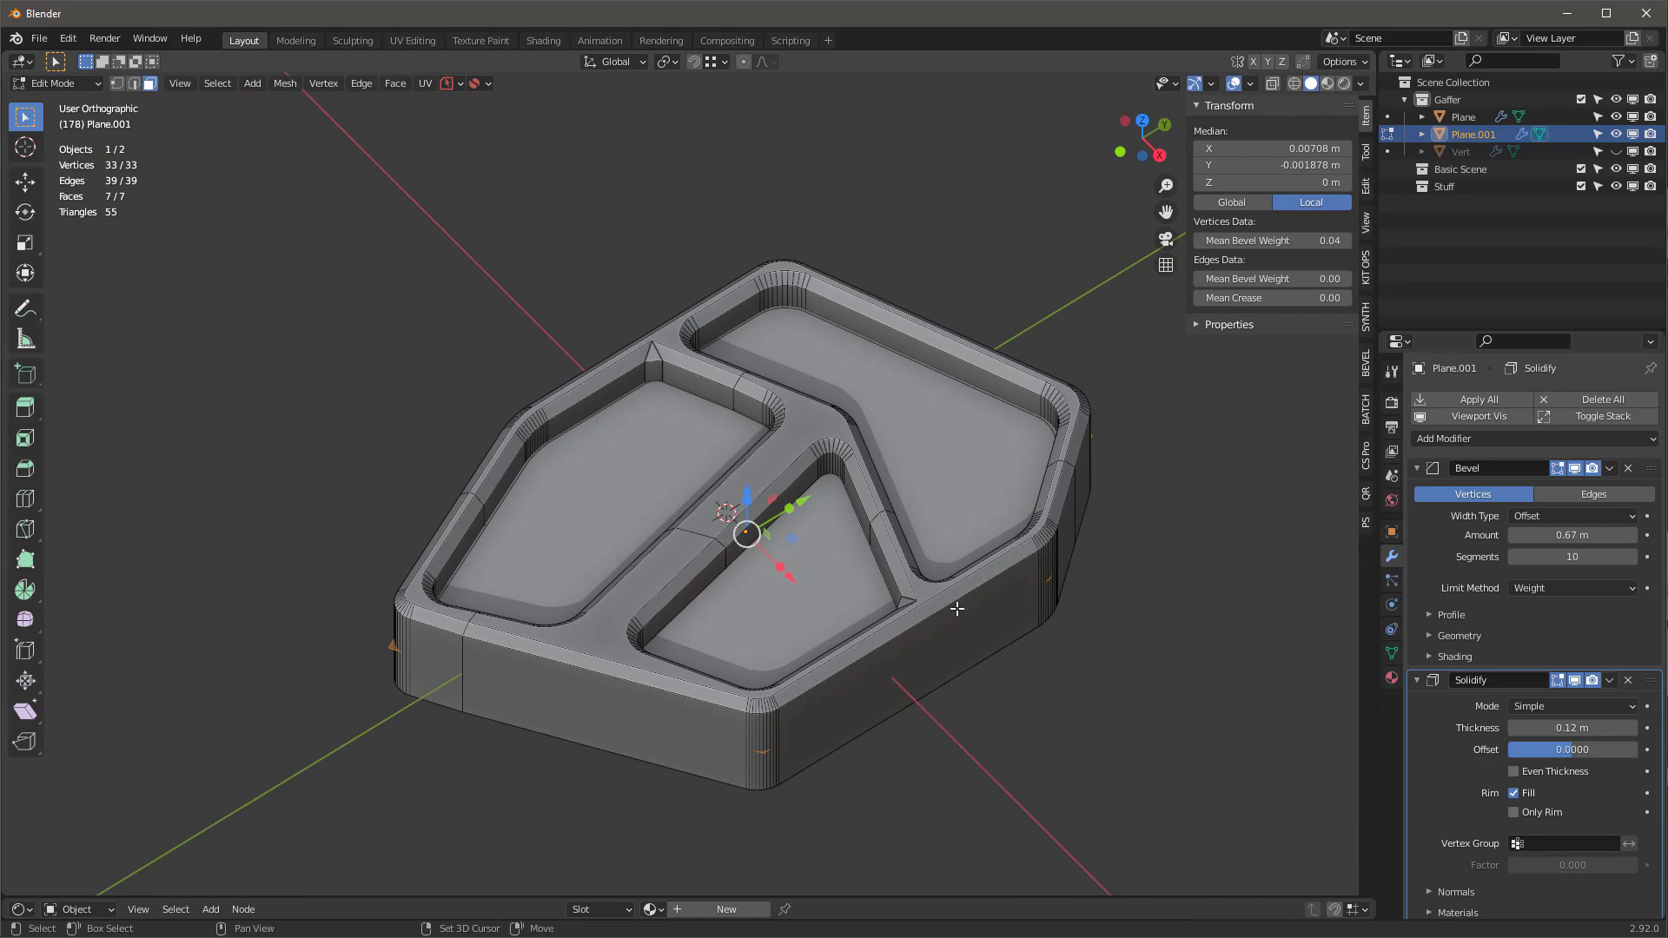
- Select the frame together with the filled panel in Object Mode and combine them with a Bool Tool union
key("Tab")
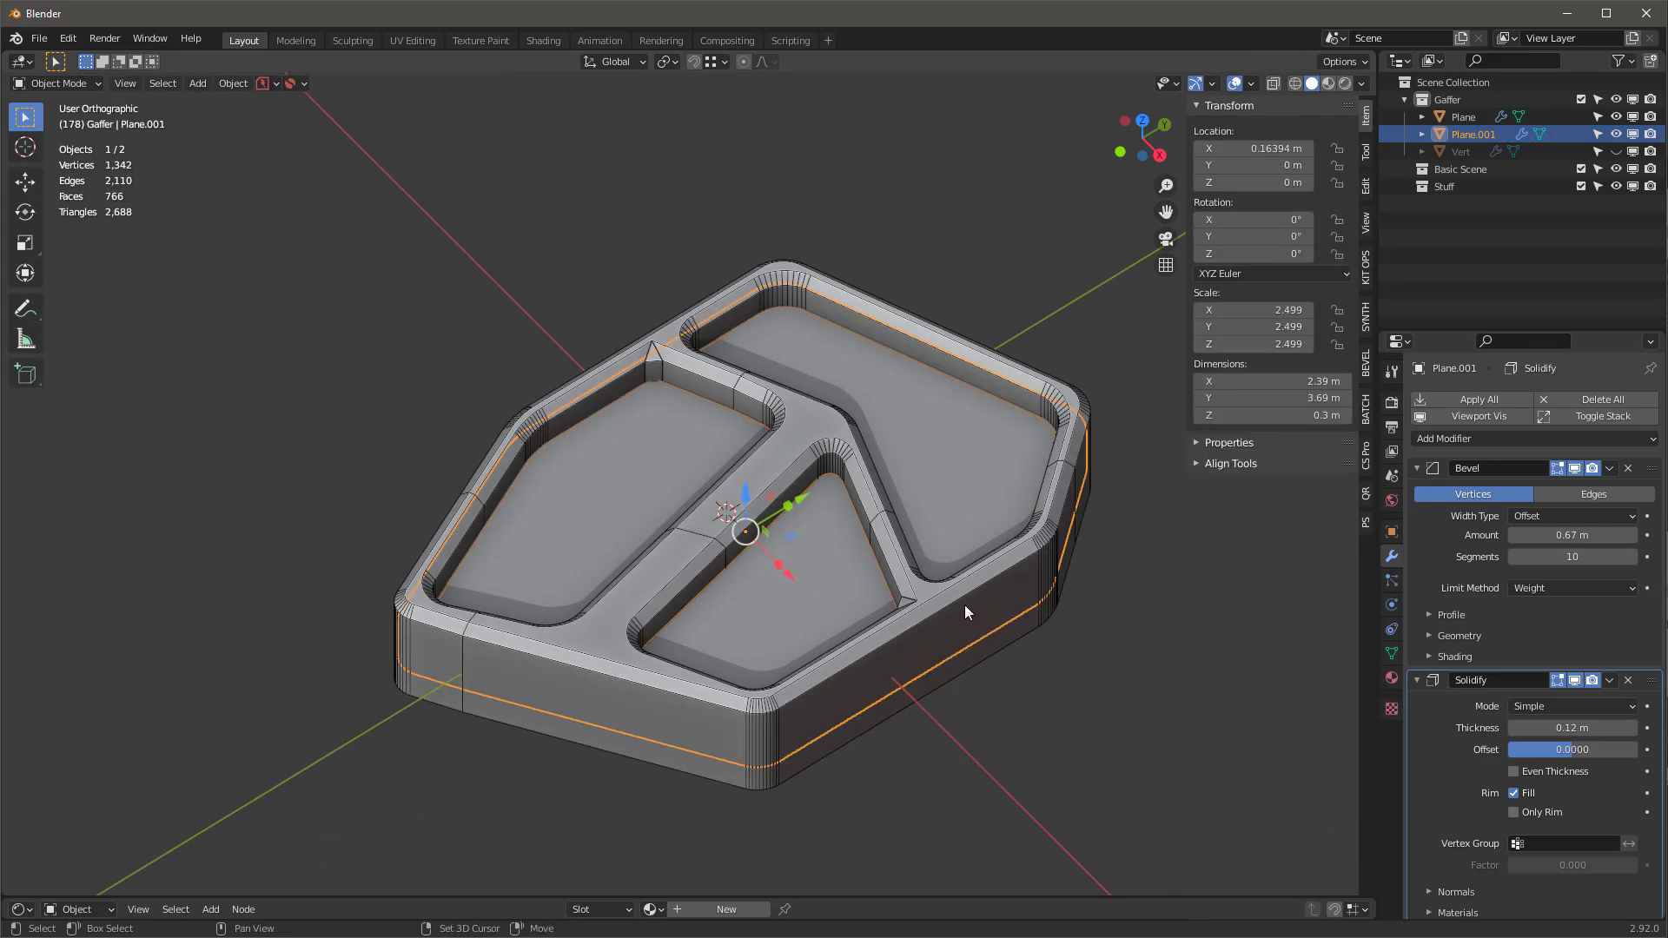
left_click(964, 605, "shift")
middle_click_drag(962, 660, 959, 645)
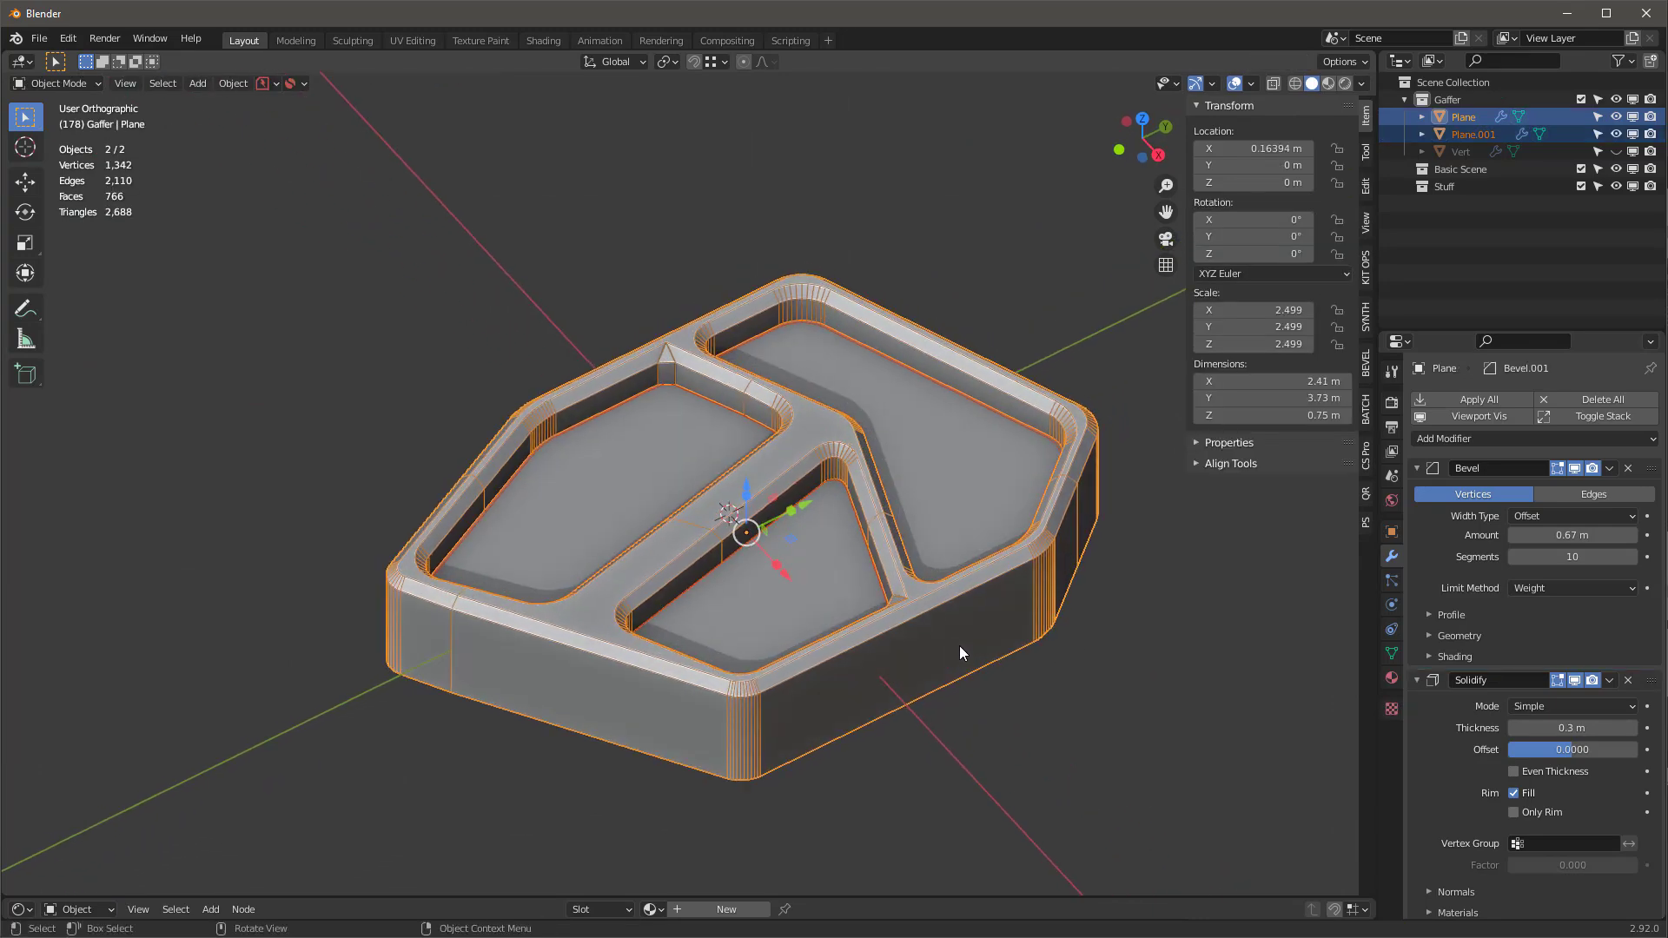
key("ctrl+KP_Add")
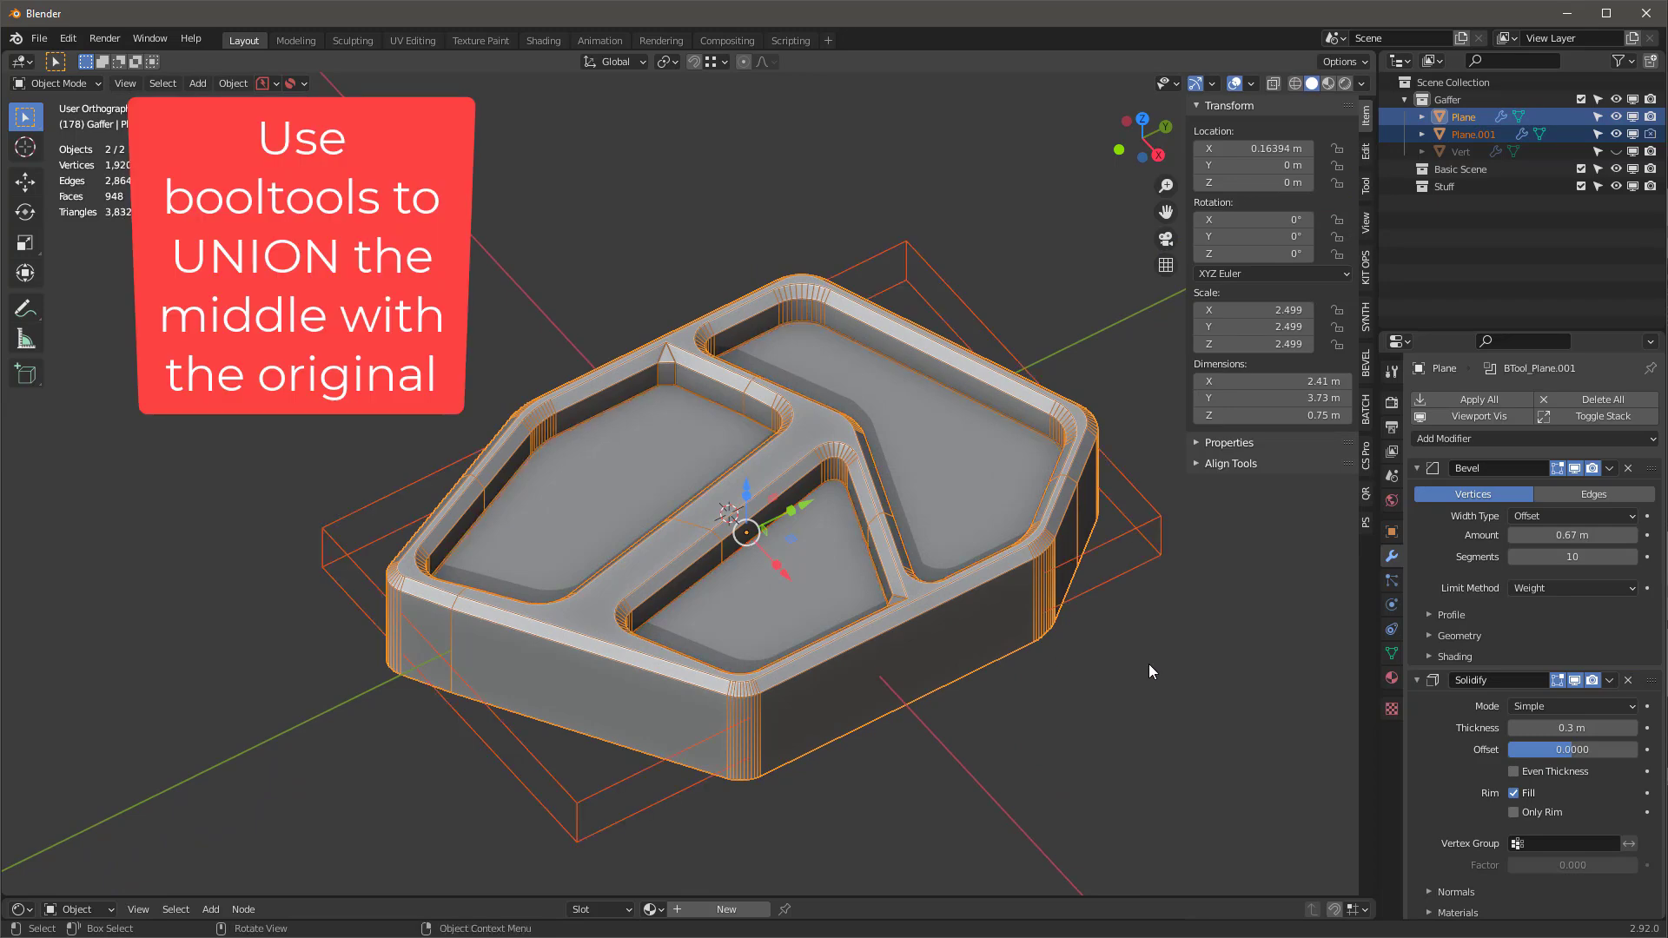
- Remove the extra Bevel.002 modifier from the frame and place its edge Bevel.001 below the Boolean union
middle_click_drag(909, 593, 1068, 600)
scroll(1514, 702, "down", 10)
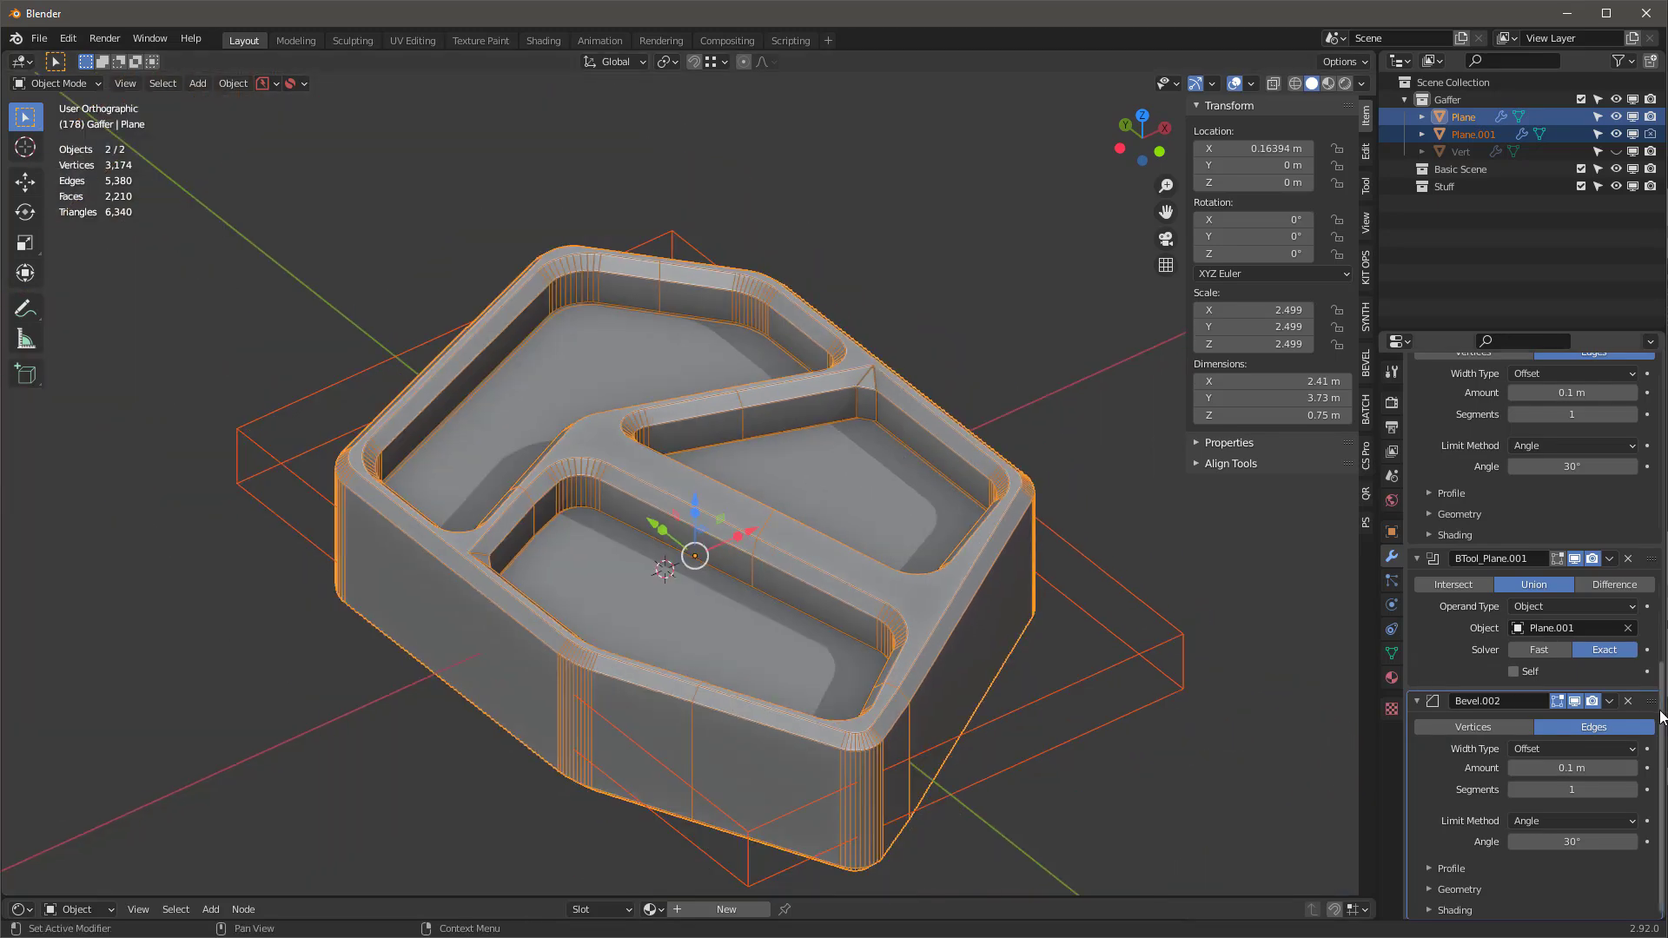
left_click(1630, 702)
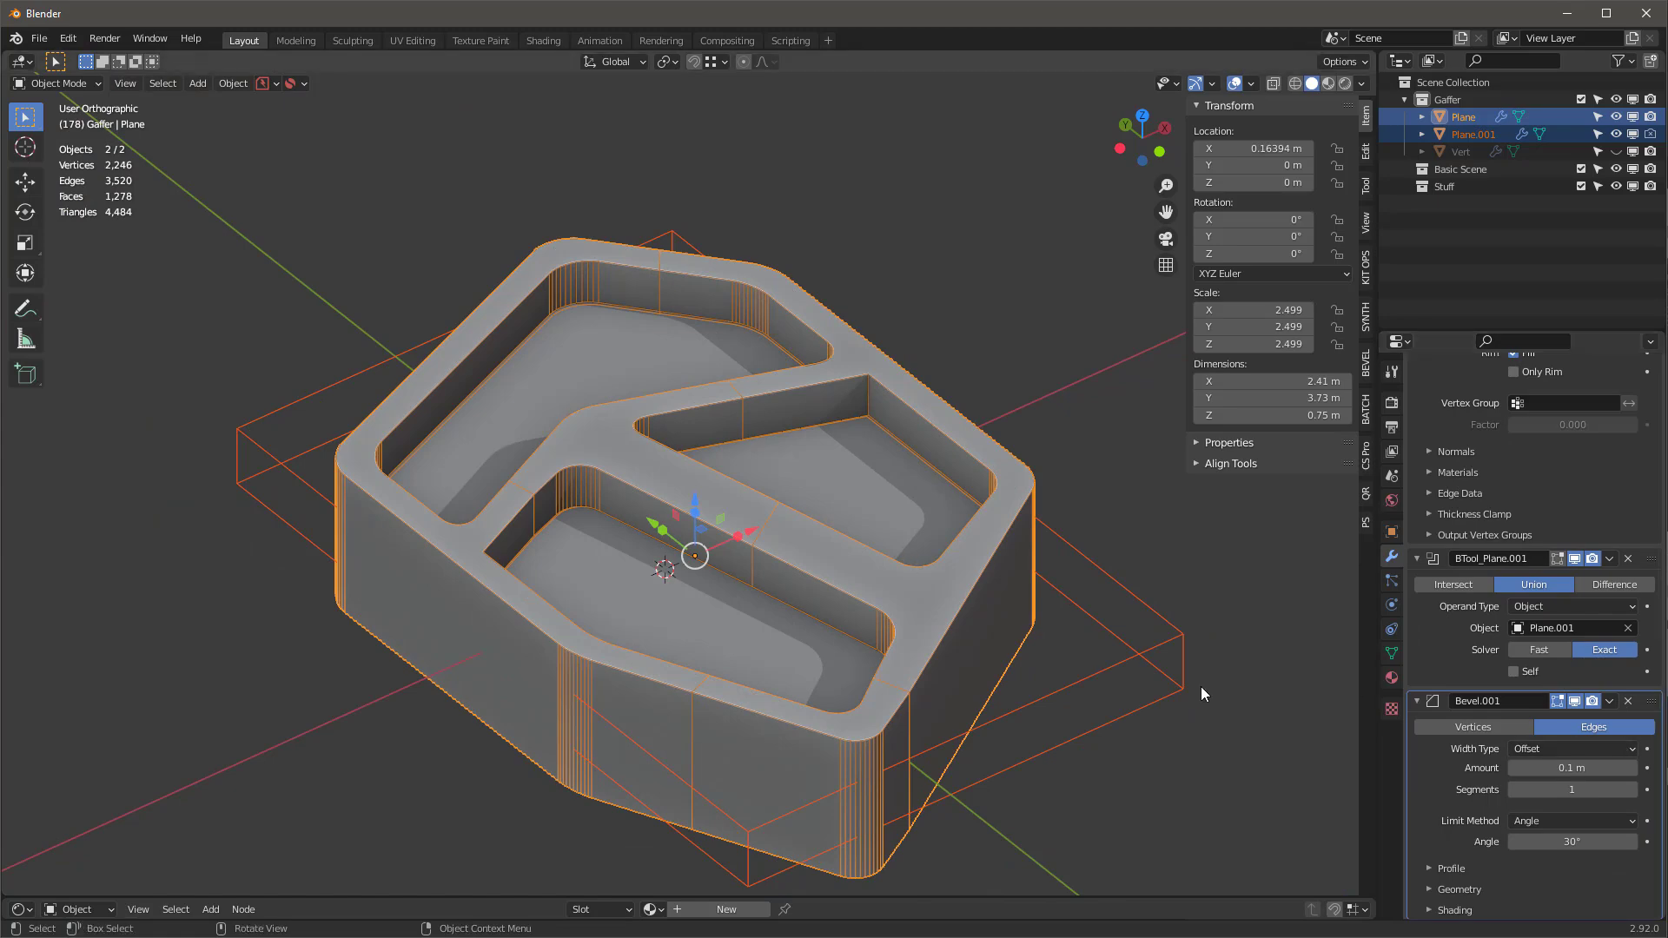
middle_click_drag(742, 508, 775, 617)
key("Tab")
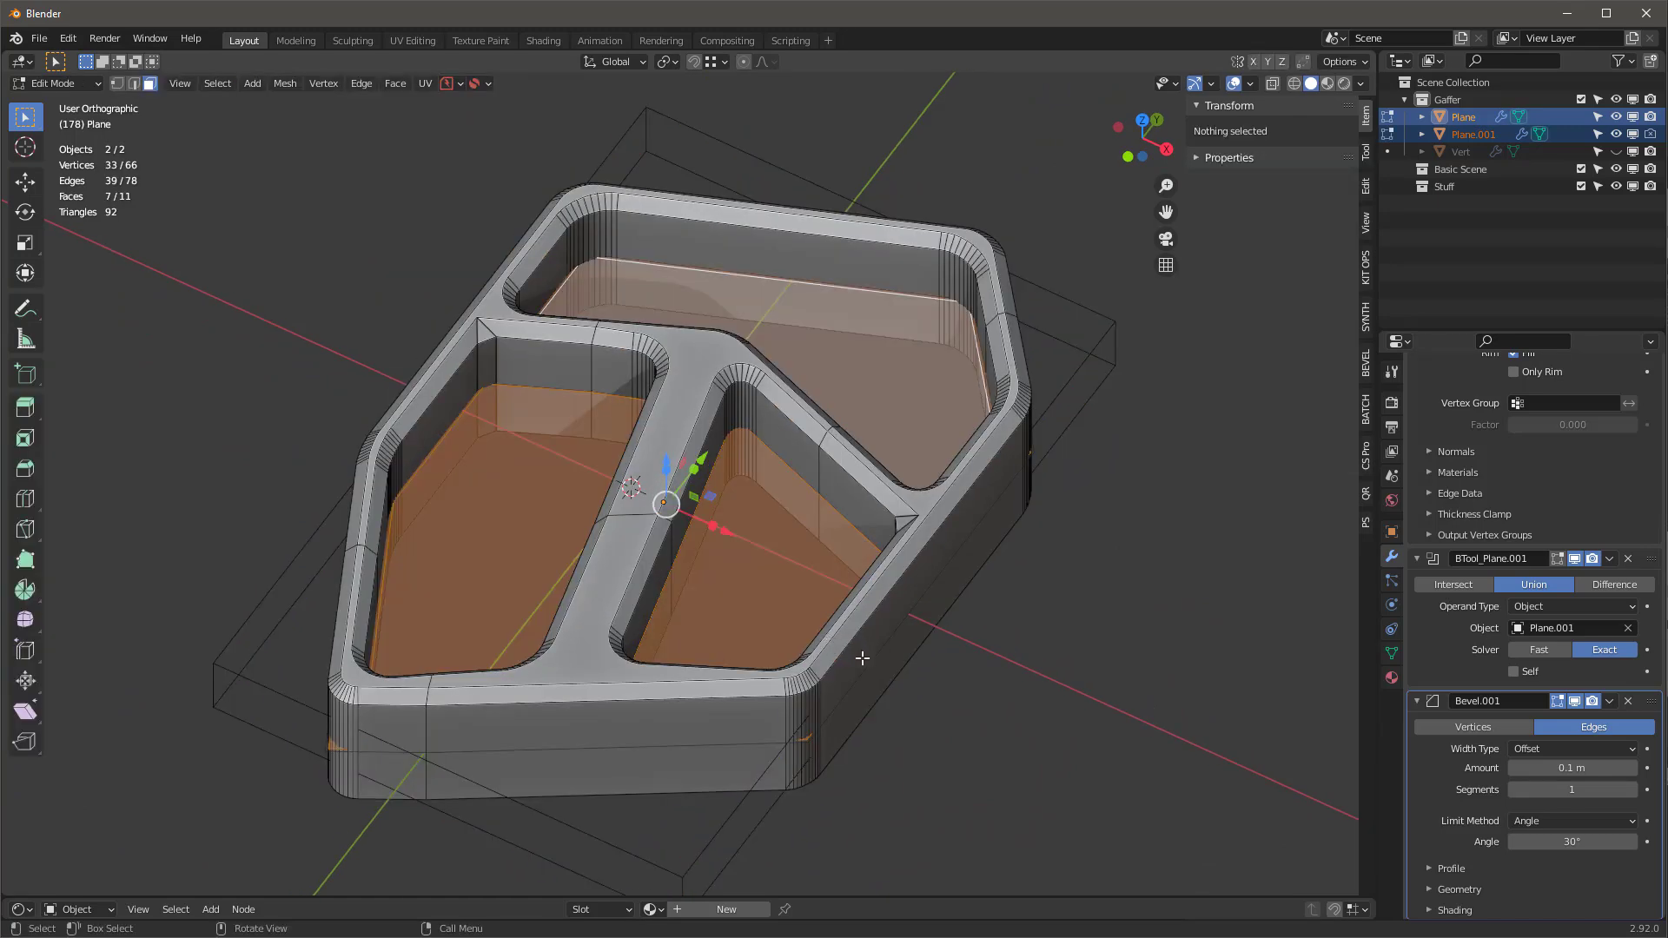
key("Tab")
left_click(789, 572)
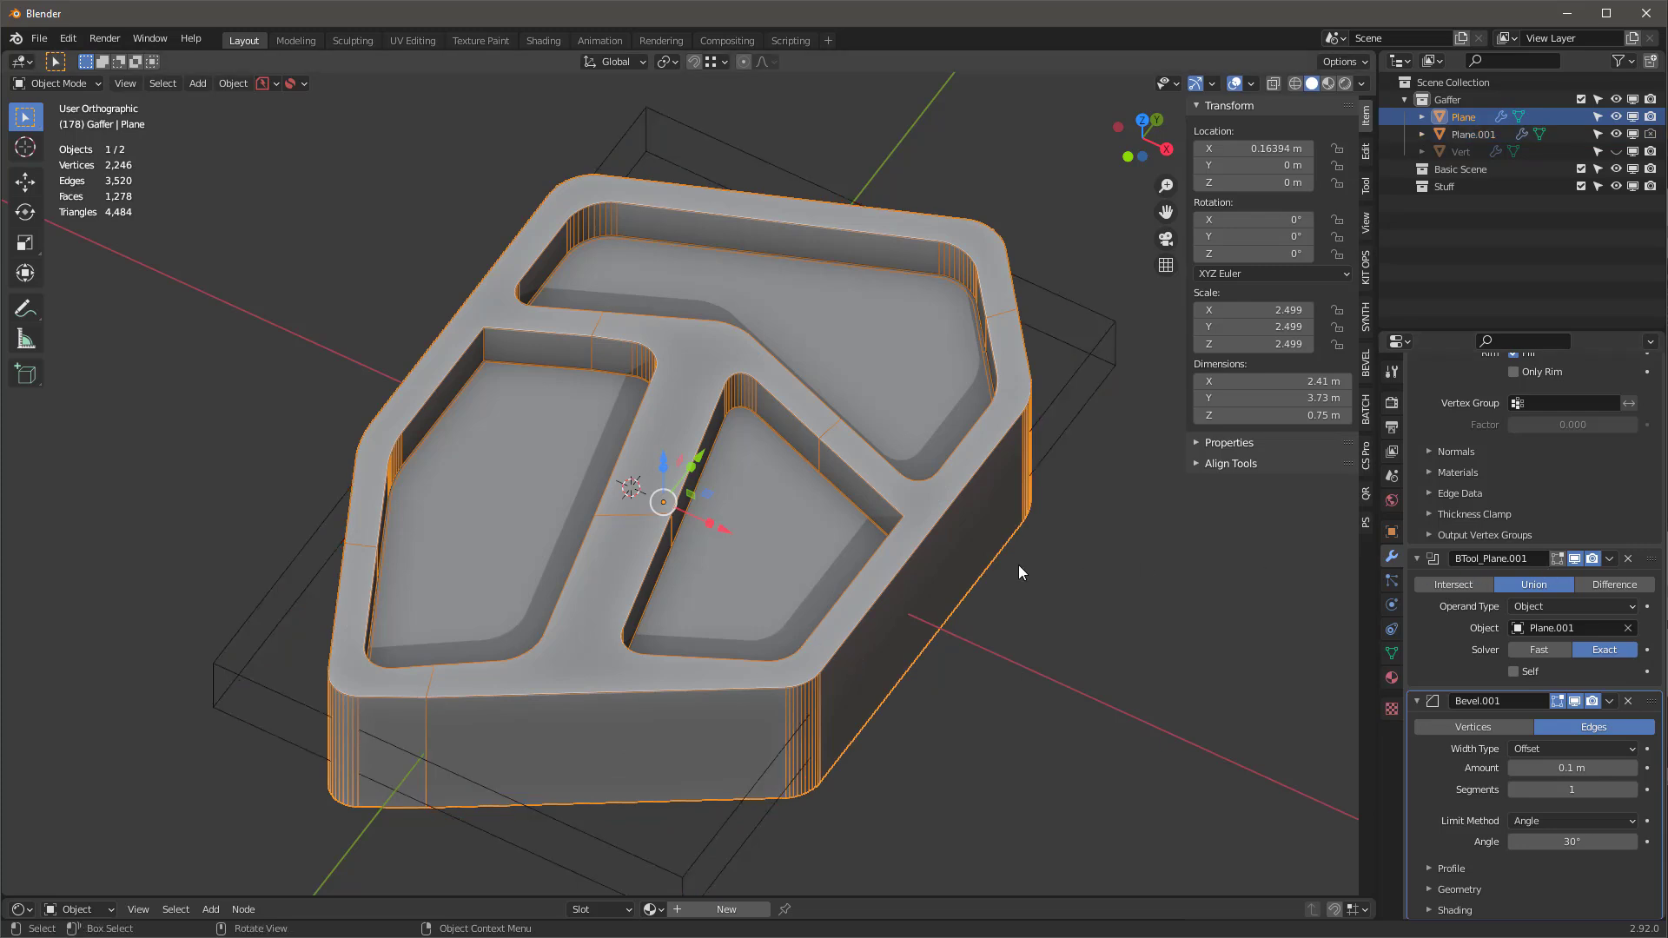
middle_click_drag(773, 571, 785, 608)
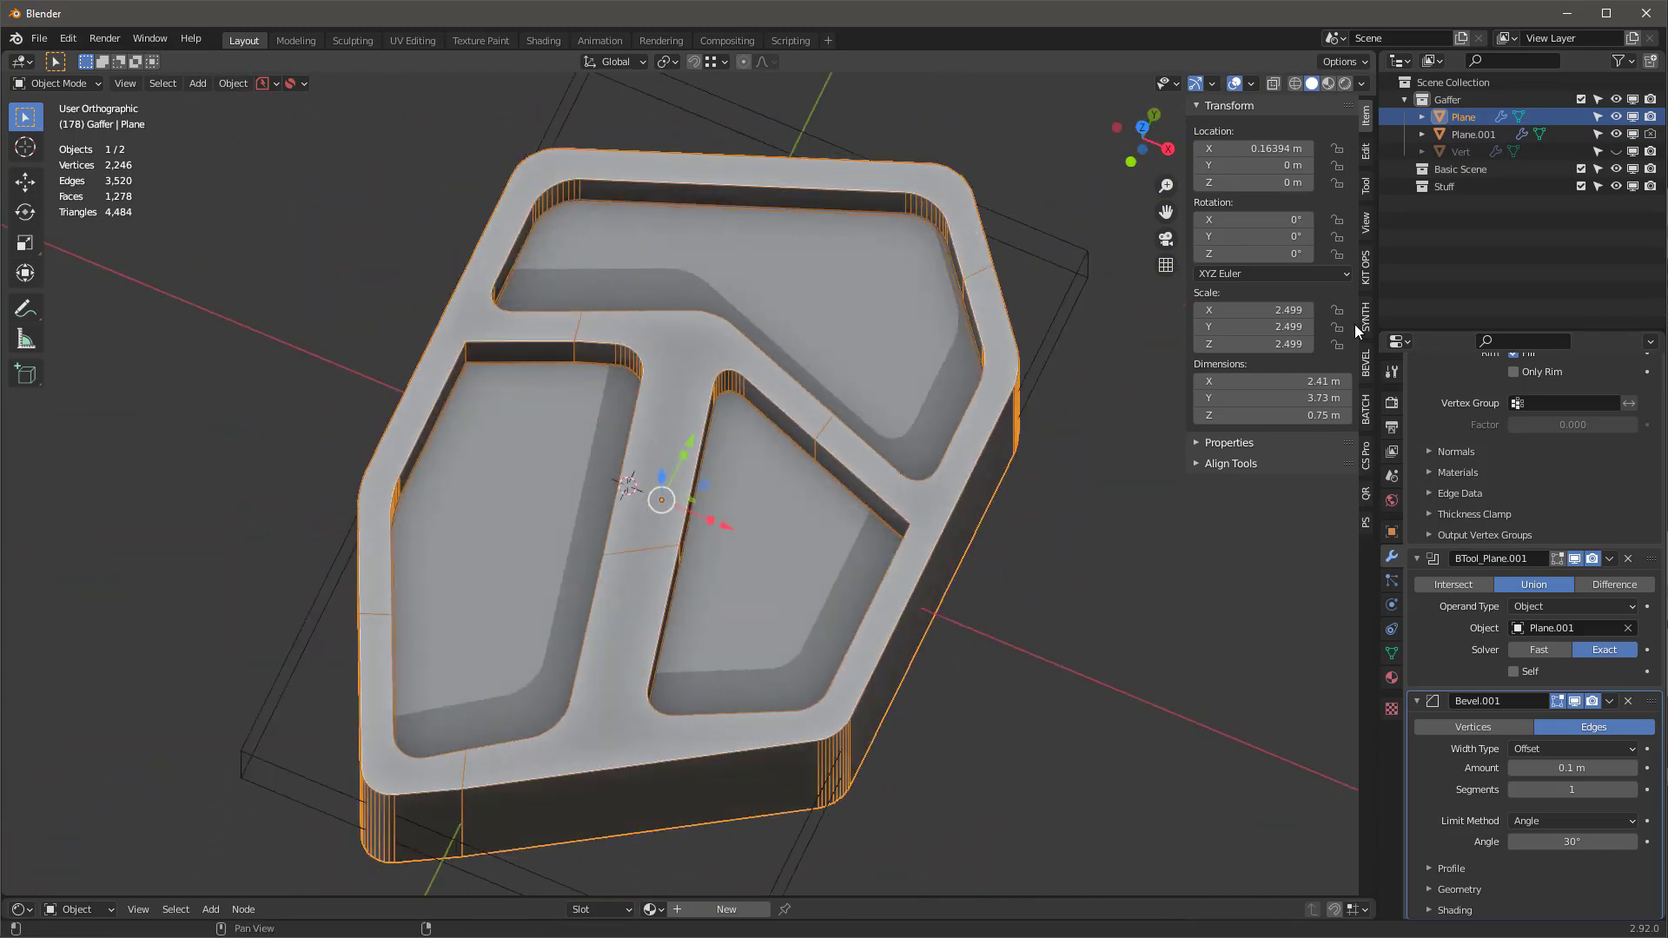
- Isolate the panel object Plane.001 in Local View with its mesh in Edit Mode
left_click(1458, 138)
key("Tab")
key("KP_Divide")
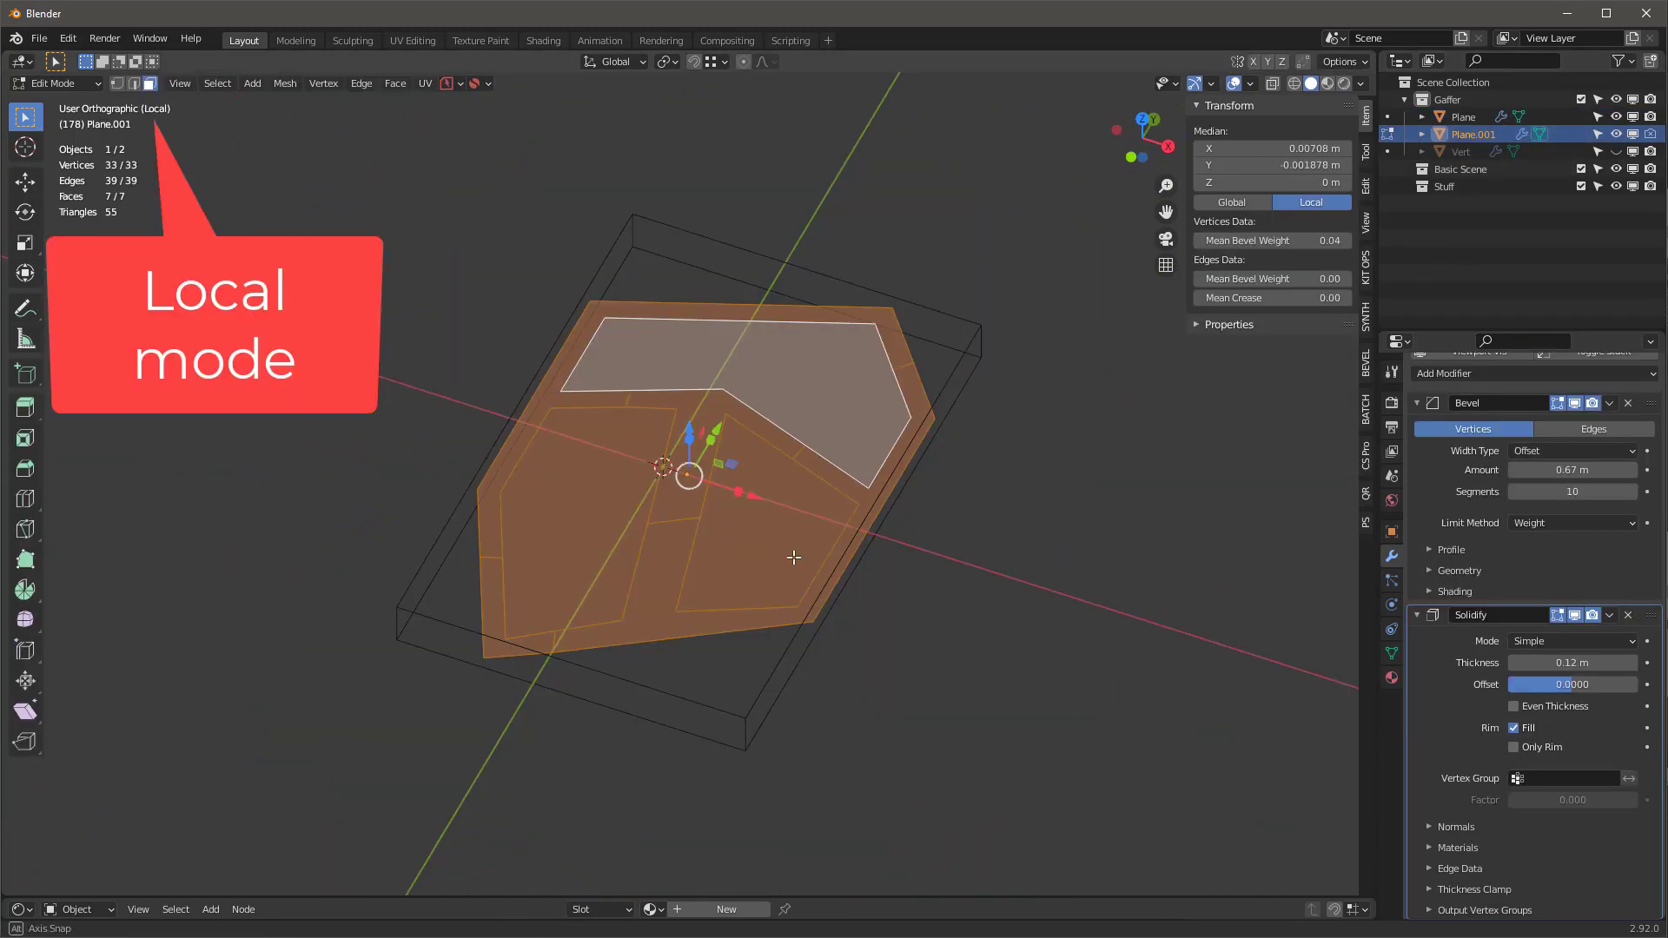
middle_click_drag(695, 599, 774, 618)
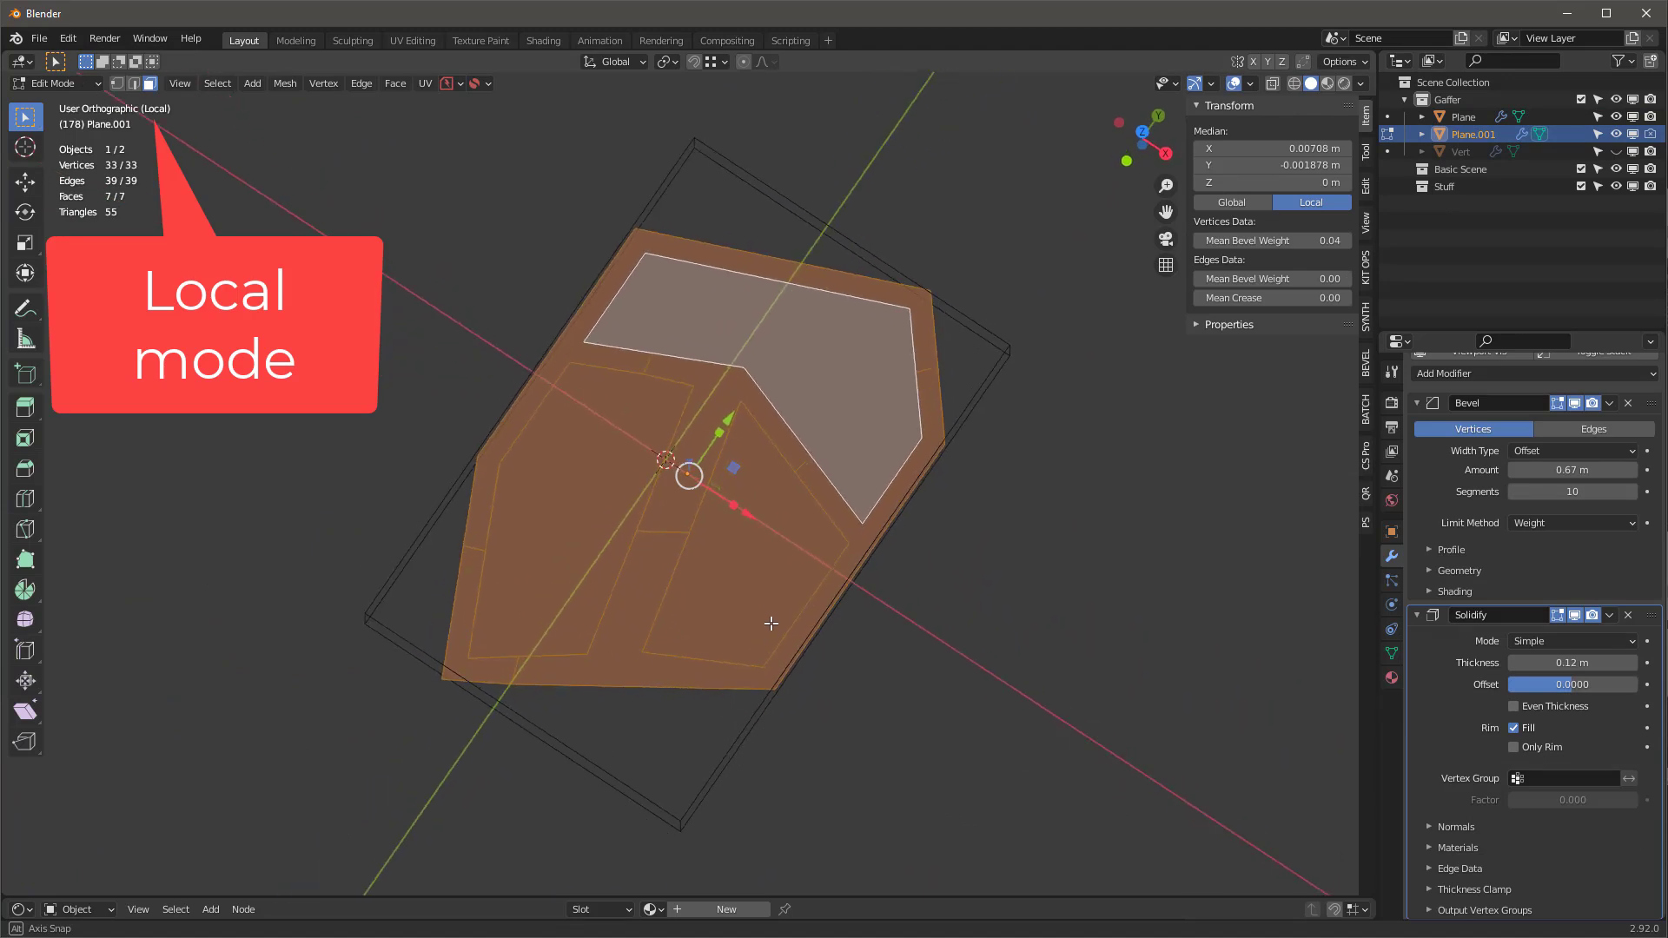
- Merge all of the panel's faces with Limited Dissolve, and return to the full scene in Object Mode
left_click(823, 423)
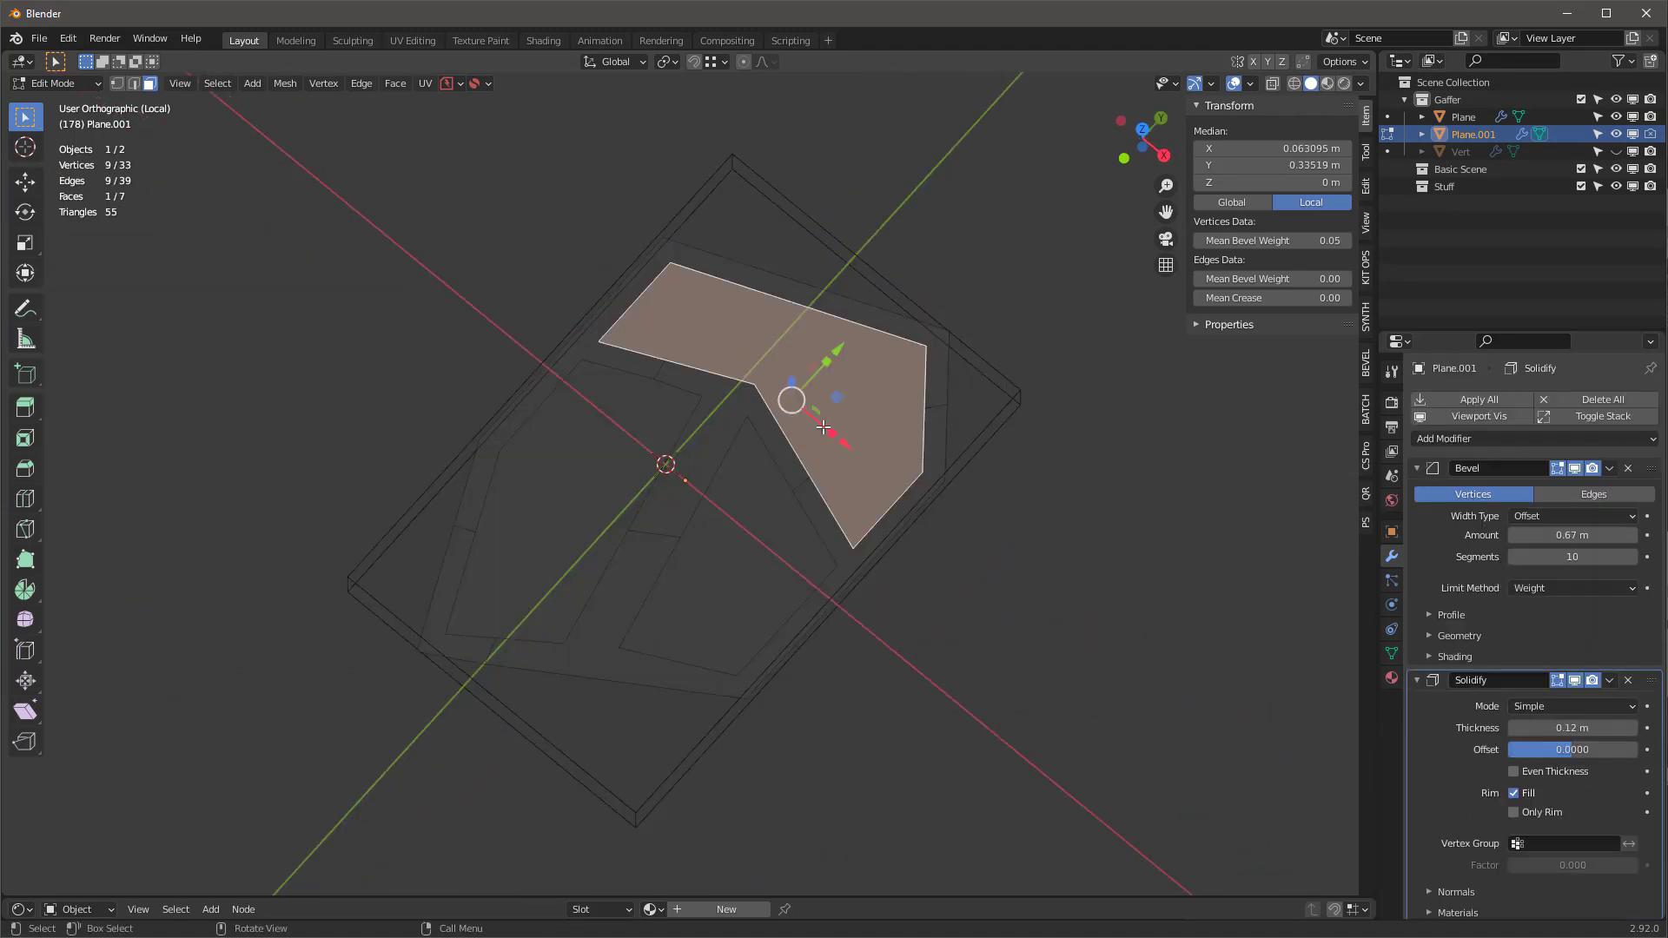
key("a")
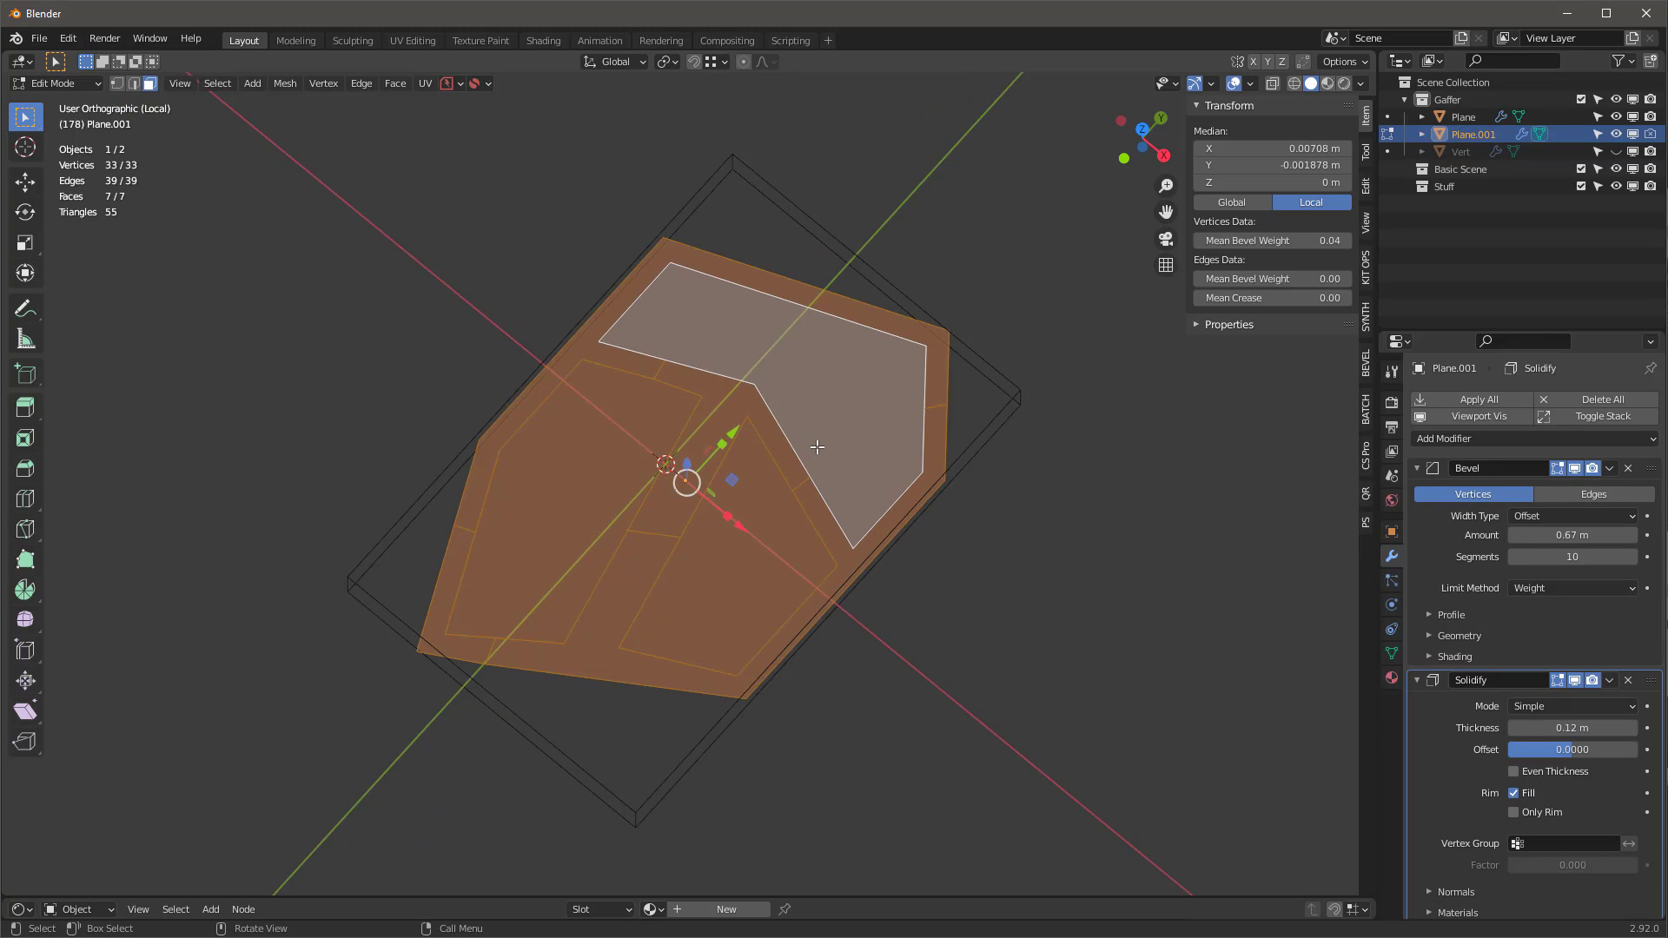
key("x")
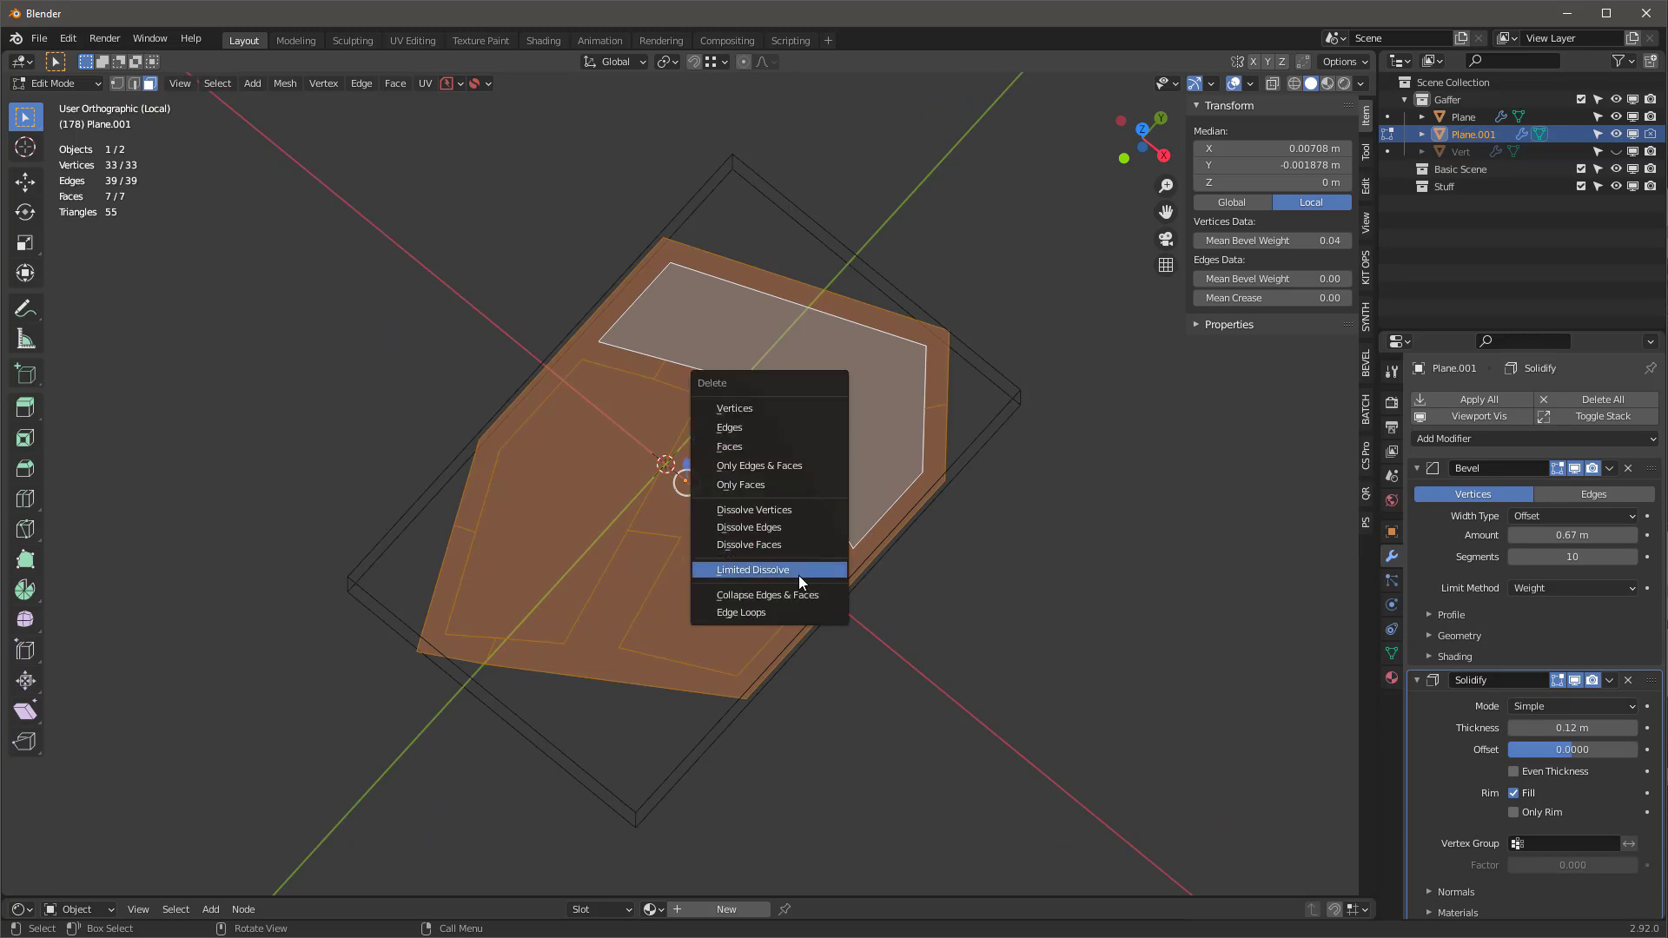
left_click(800, 575)
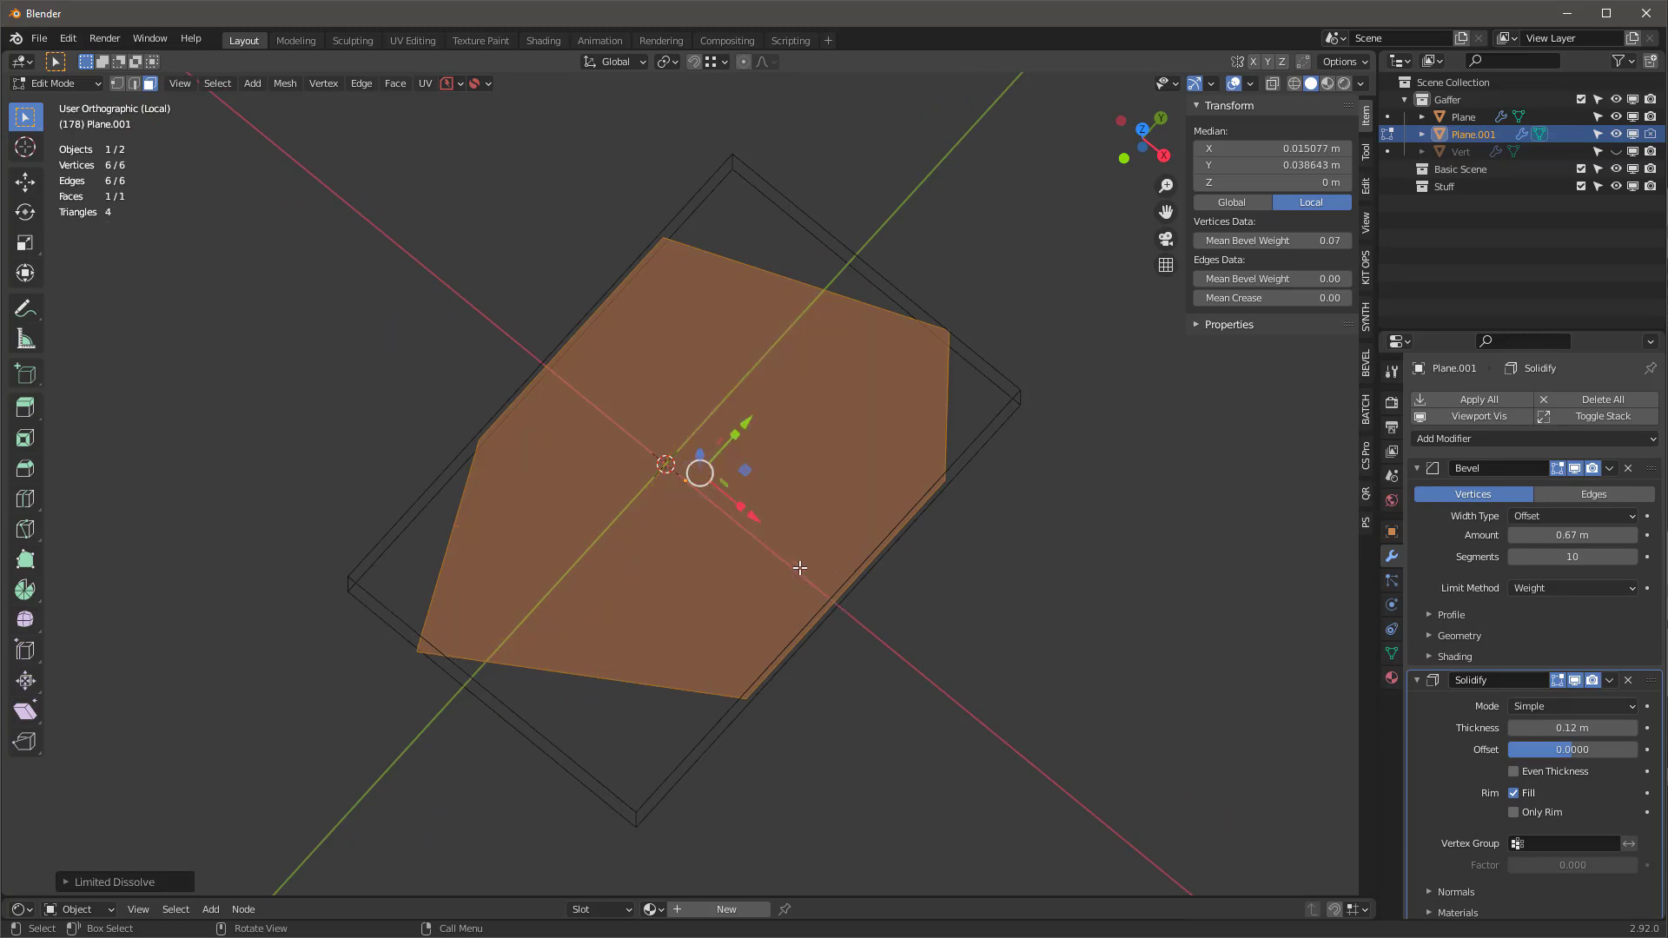
key("Tab")
key("KP_Divide")
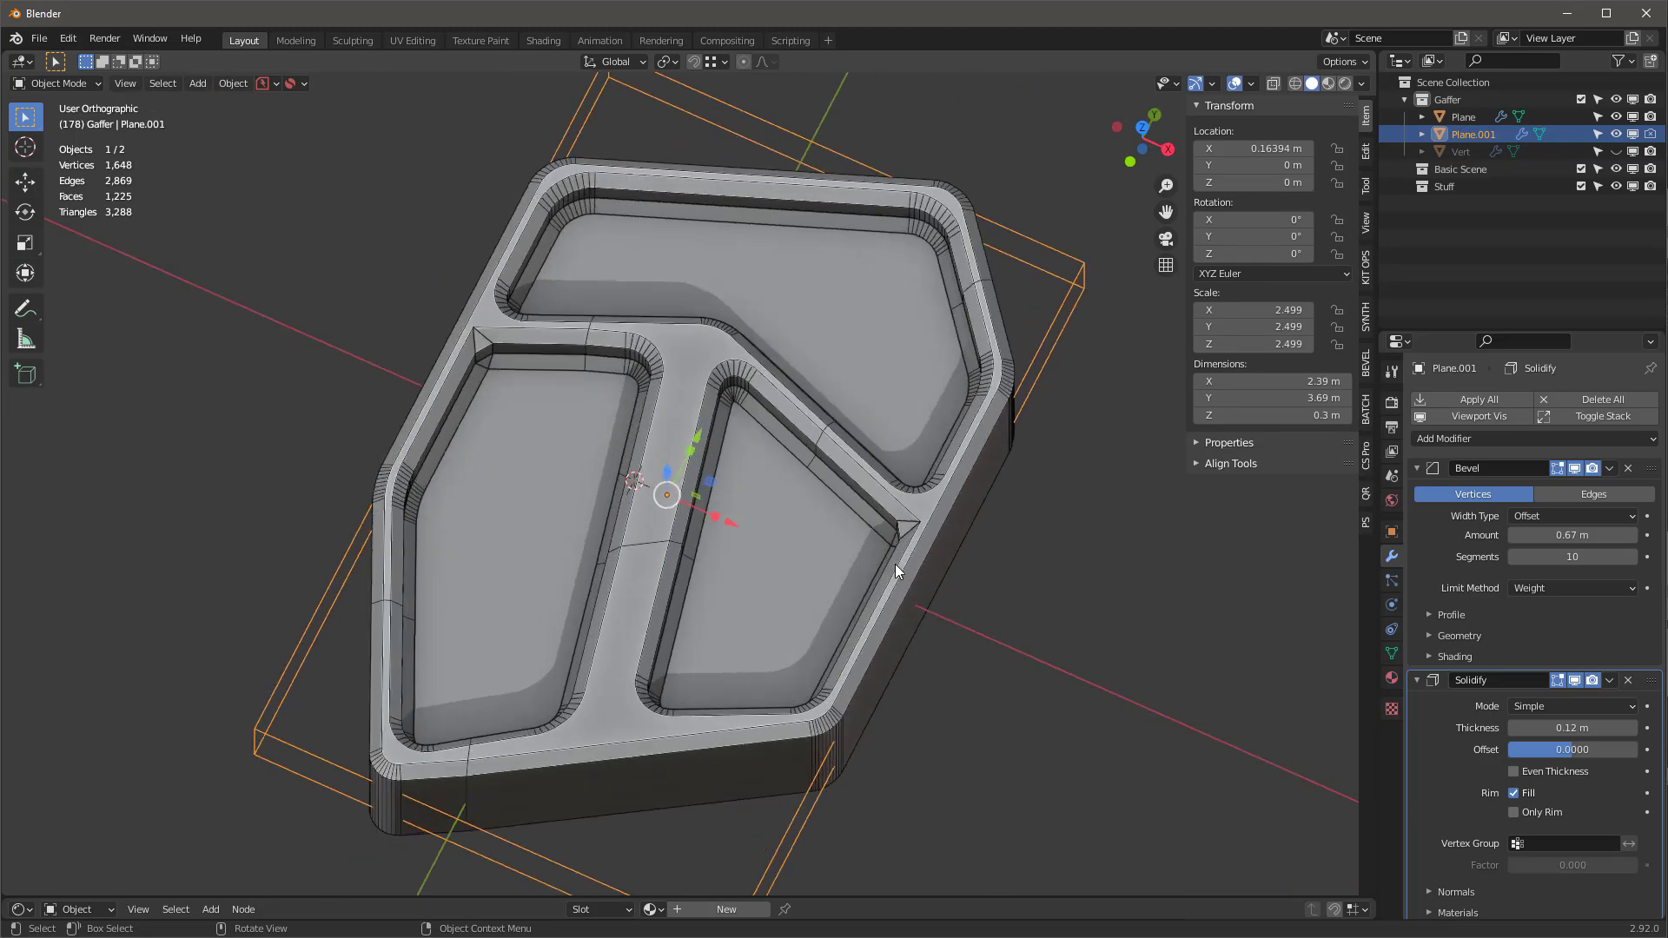
- Check the joined frame in a rendered preview and set the amount of its edge Bevel.001 to 0.012 m
mouse_move(806, 645)
middle_mouse_down()
mouse_move(804, 575)
mouse_move(733, 409)
middle_mouse_up()
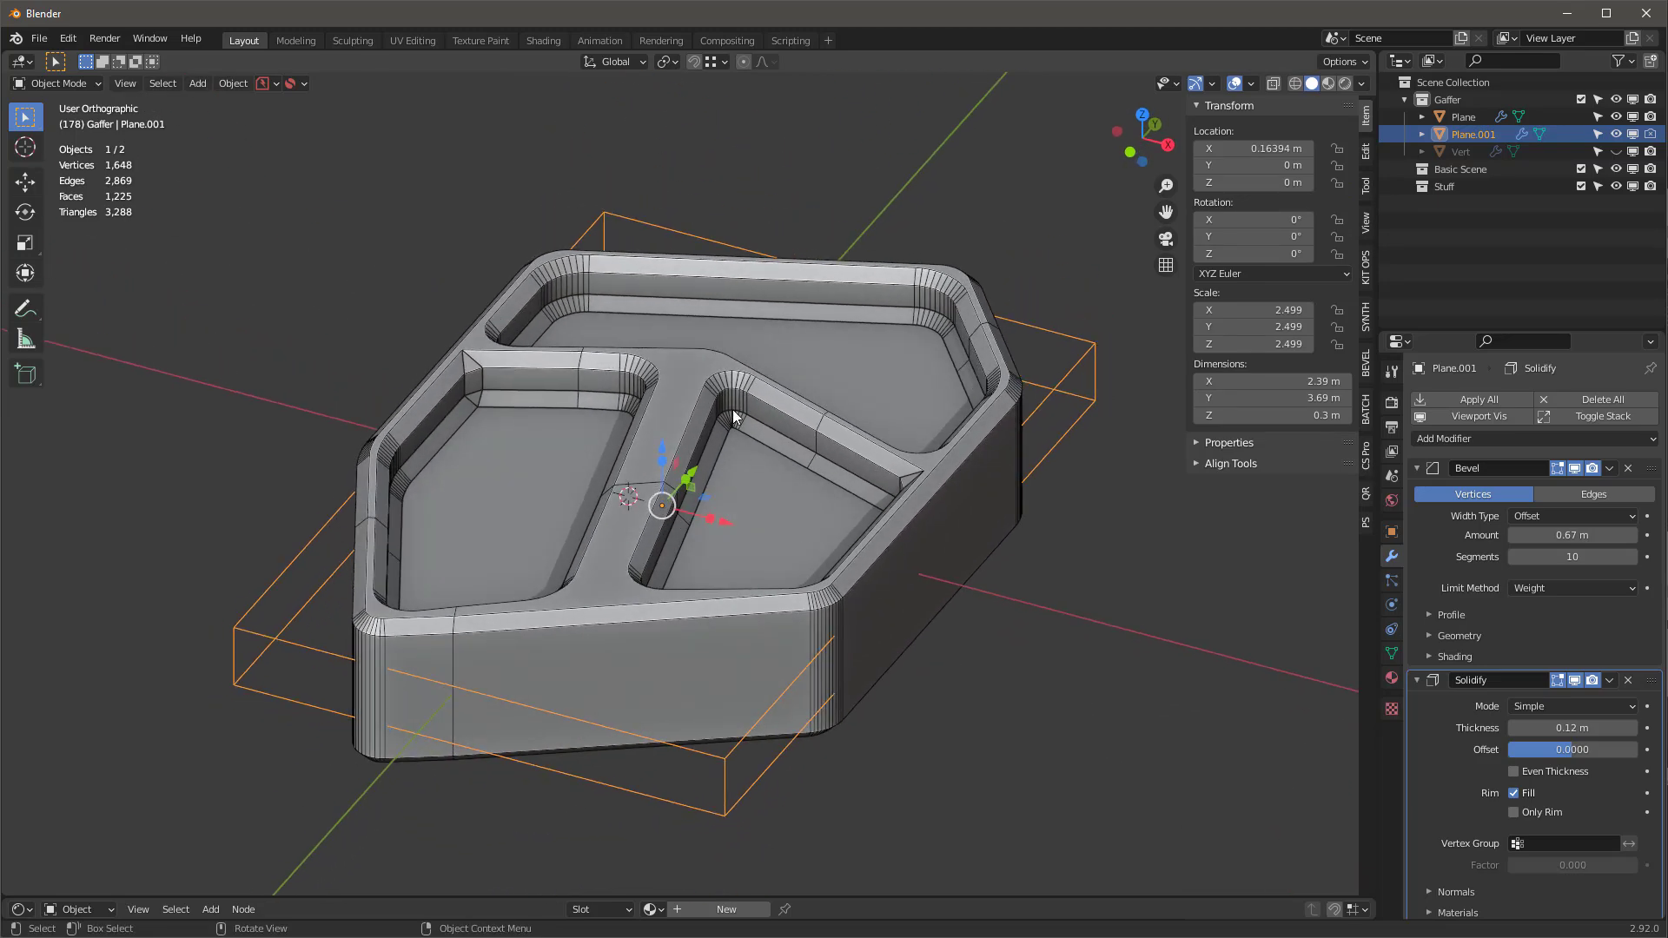
mouse_move(825, 604)
middle_mouse_down()
mouse_move(691, 615)
mouse_move(635, 700)
mouse_move(863, 656)
middle_mouse_up()
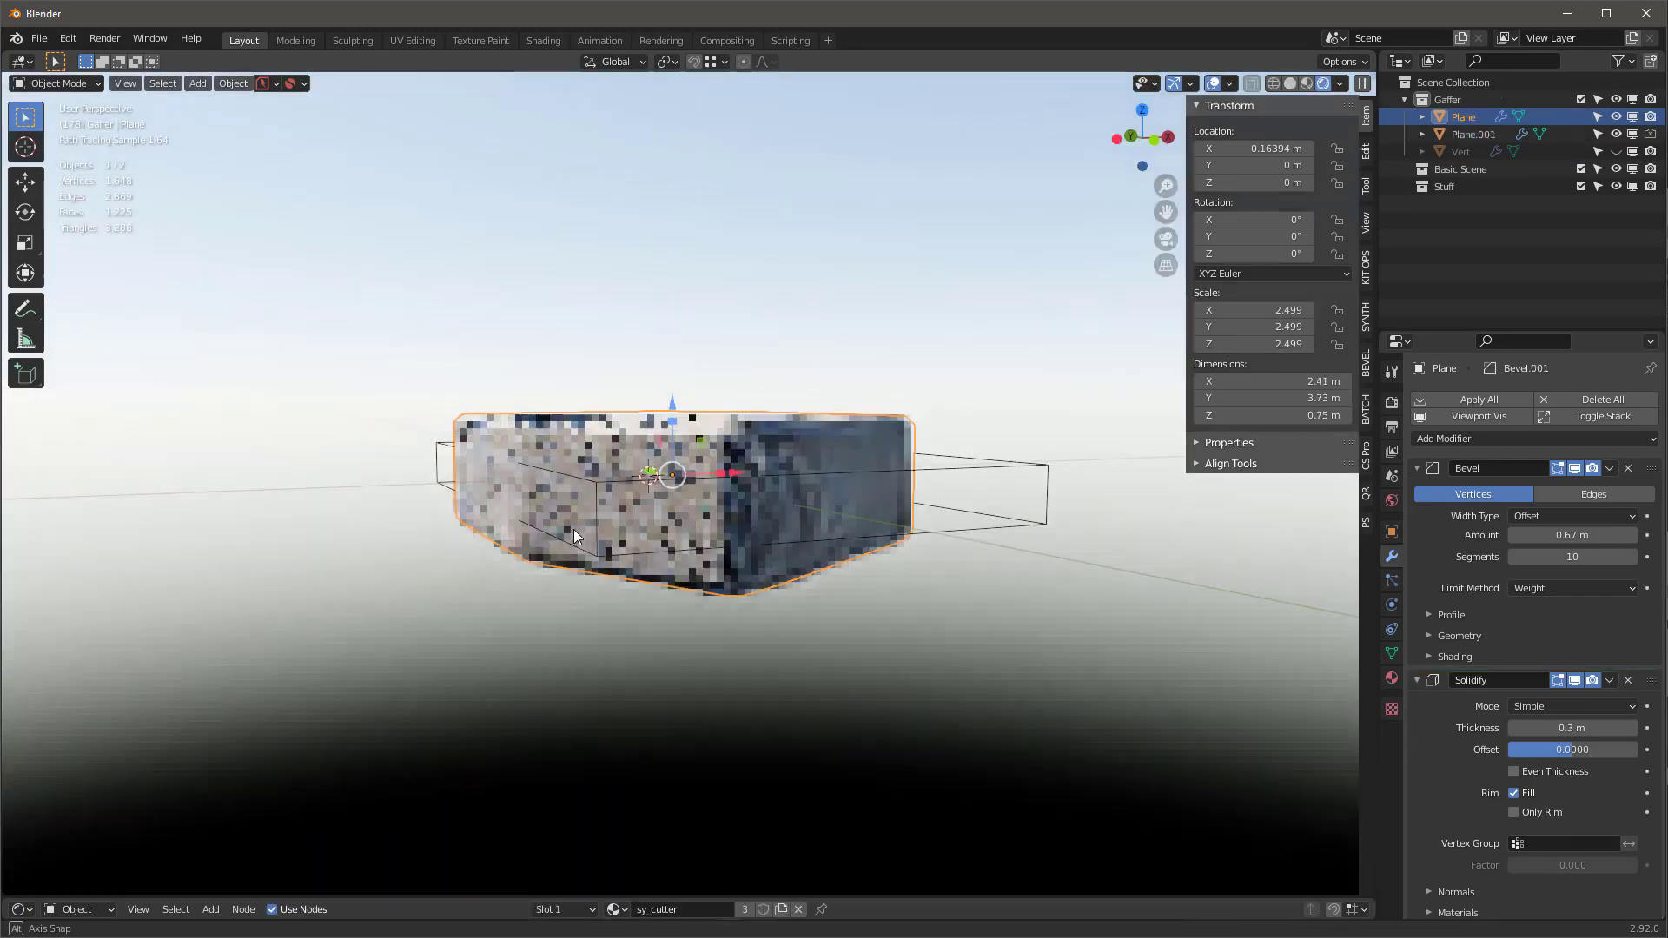
middle_click_drag(574, 536, 749, 648)
scroll(1478, 740, "down", 3)
scroll(1477, 734, "up", 2)
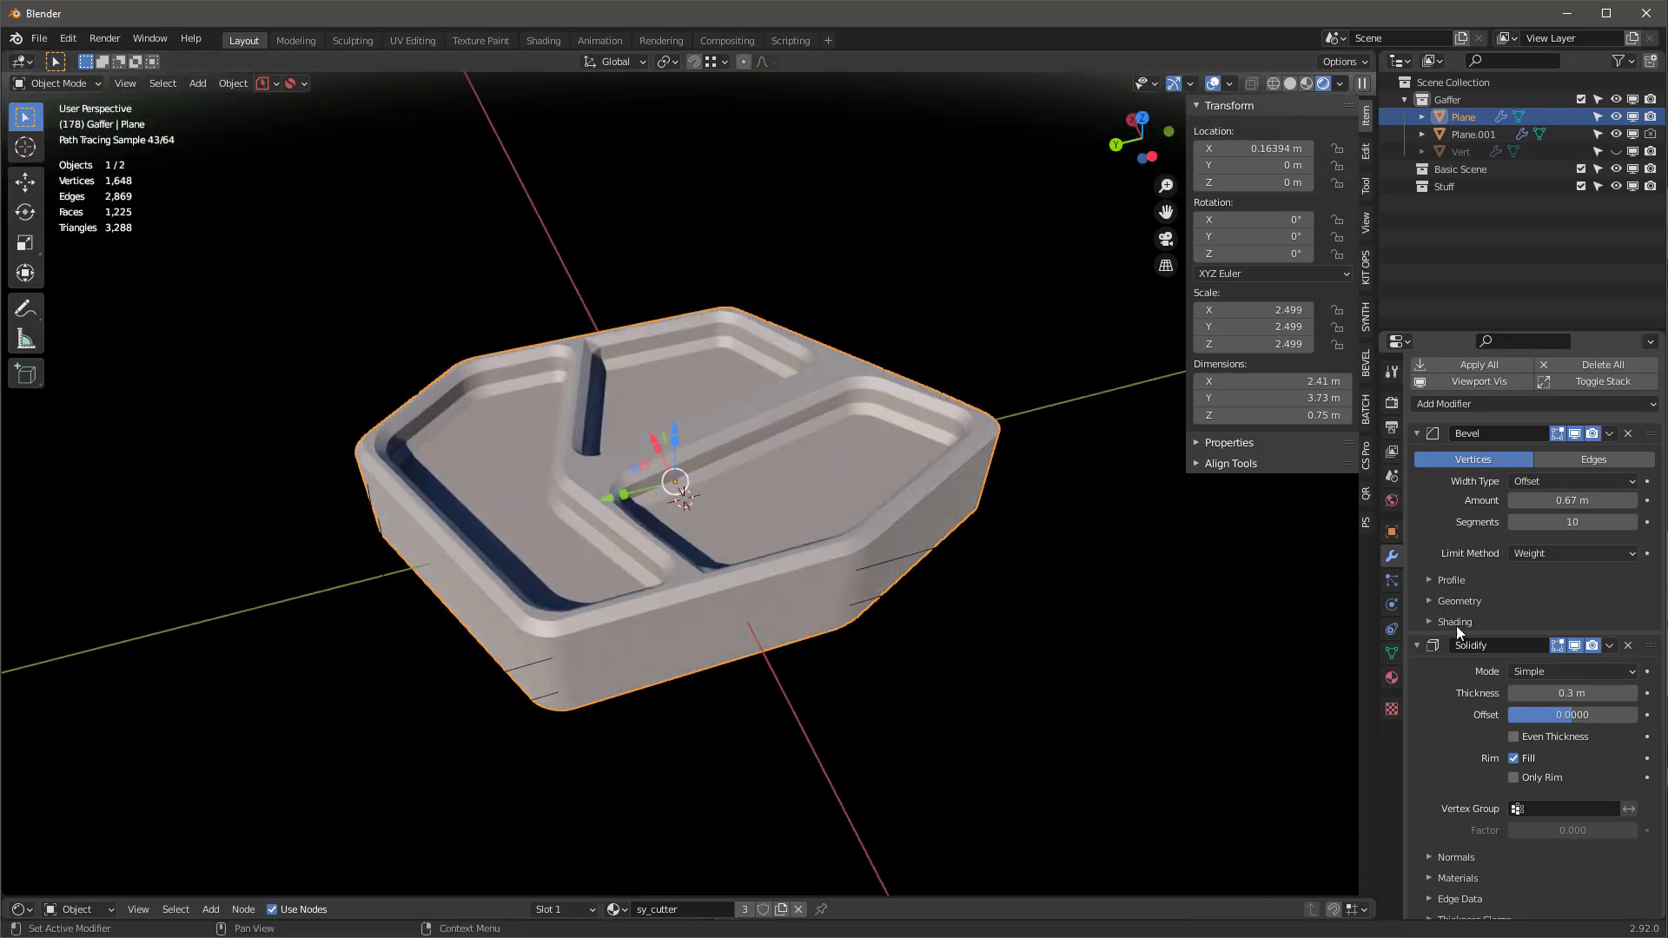
scroll(1469, 633, "down", 5)
scroll(1486, 660, "down", 6)
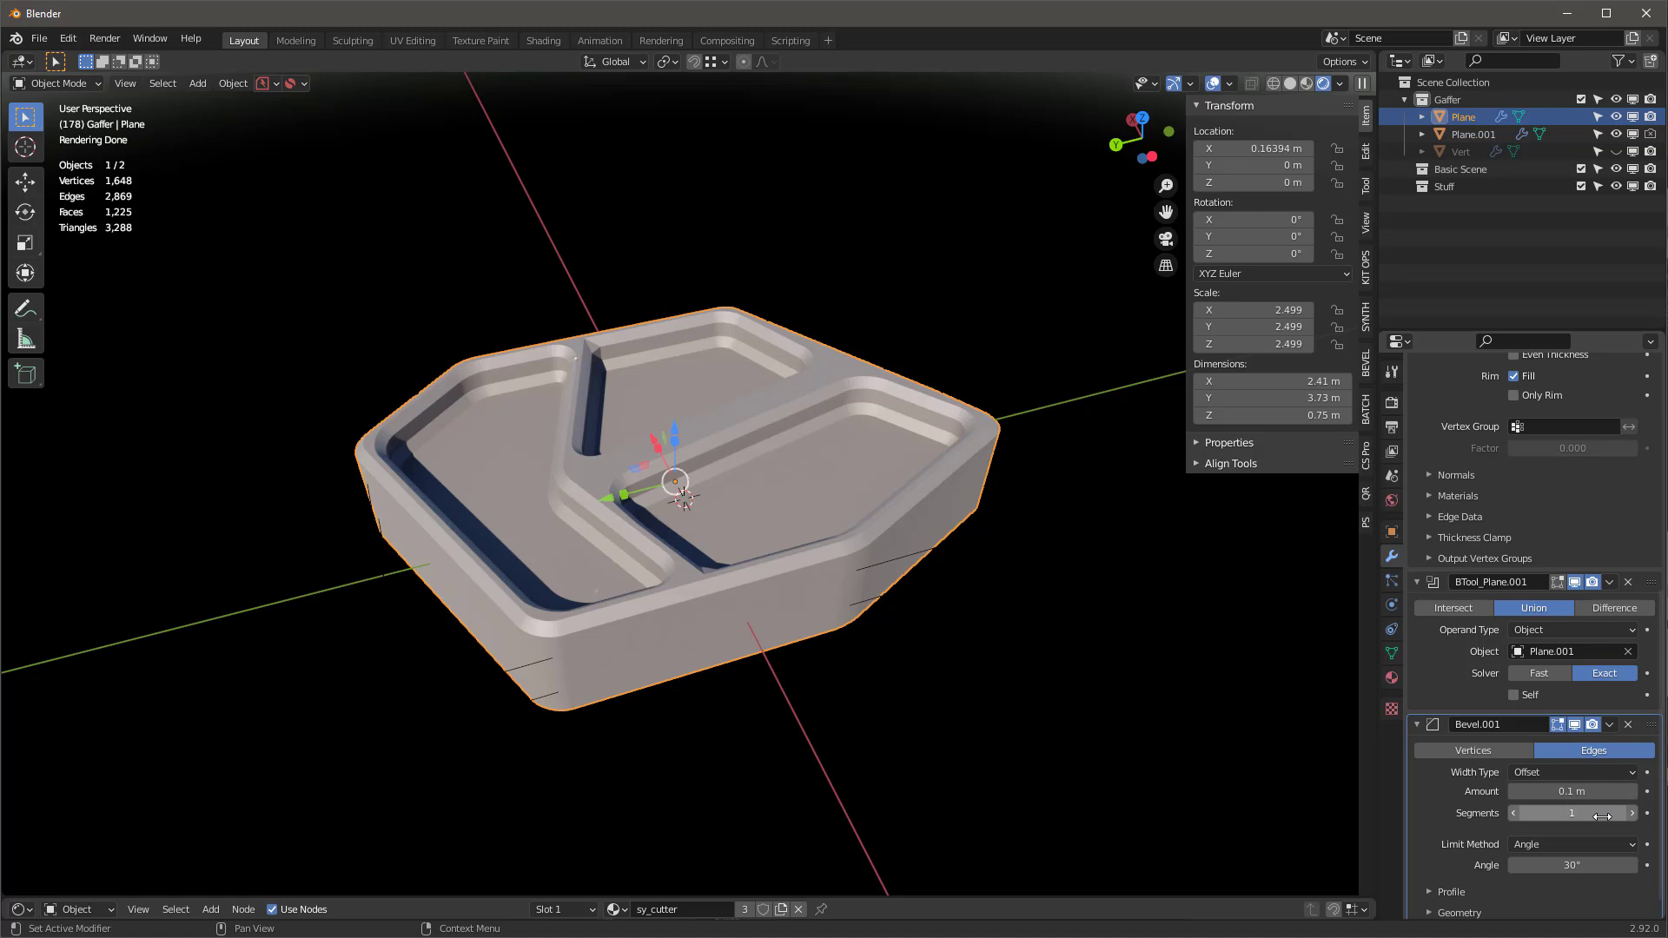
left_click(1572, 790)
type("0.012")
key("Return")
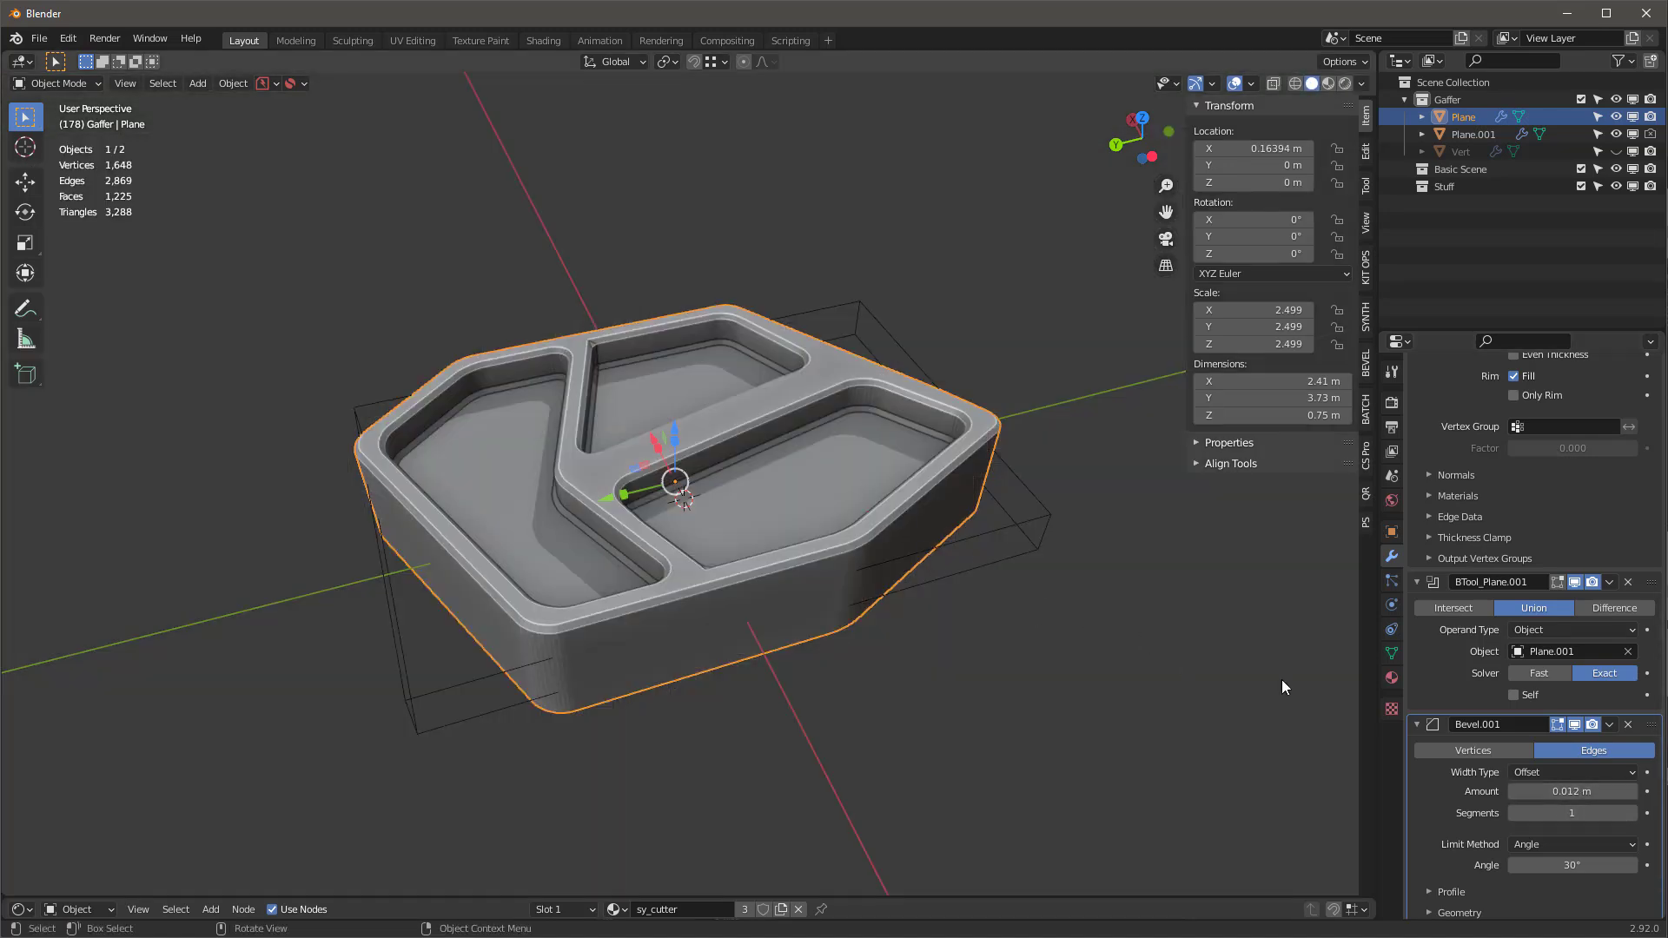
- Move the frame's Bevel.001 above the Boolean union and add another Bevel modifier at the end of the stack
left_click_drag(1652, 730, 1660, 576)
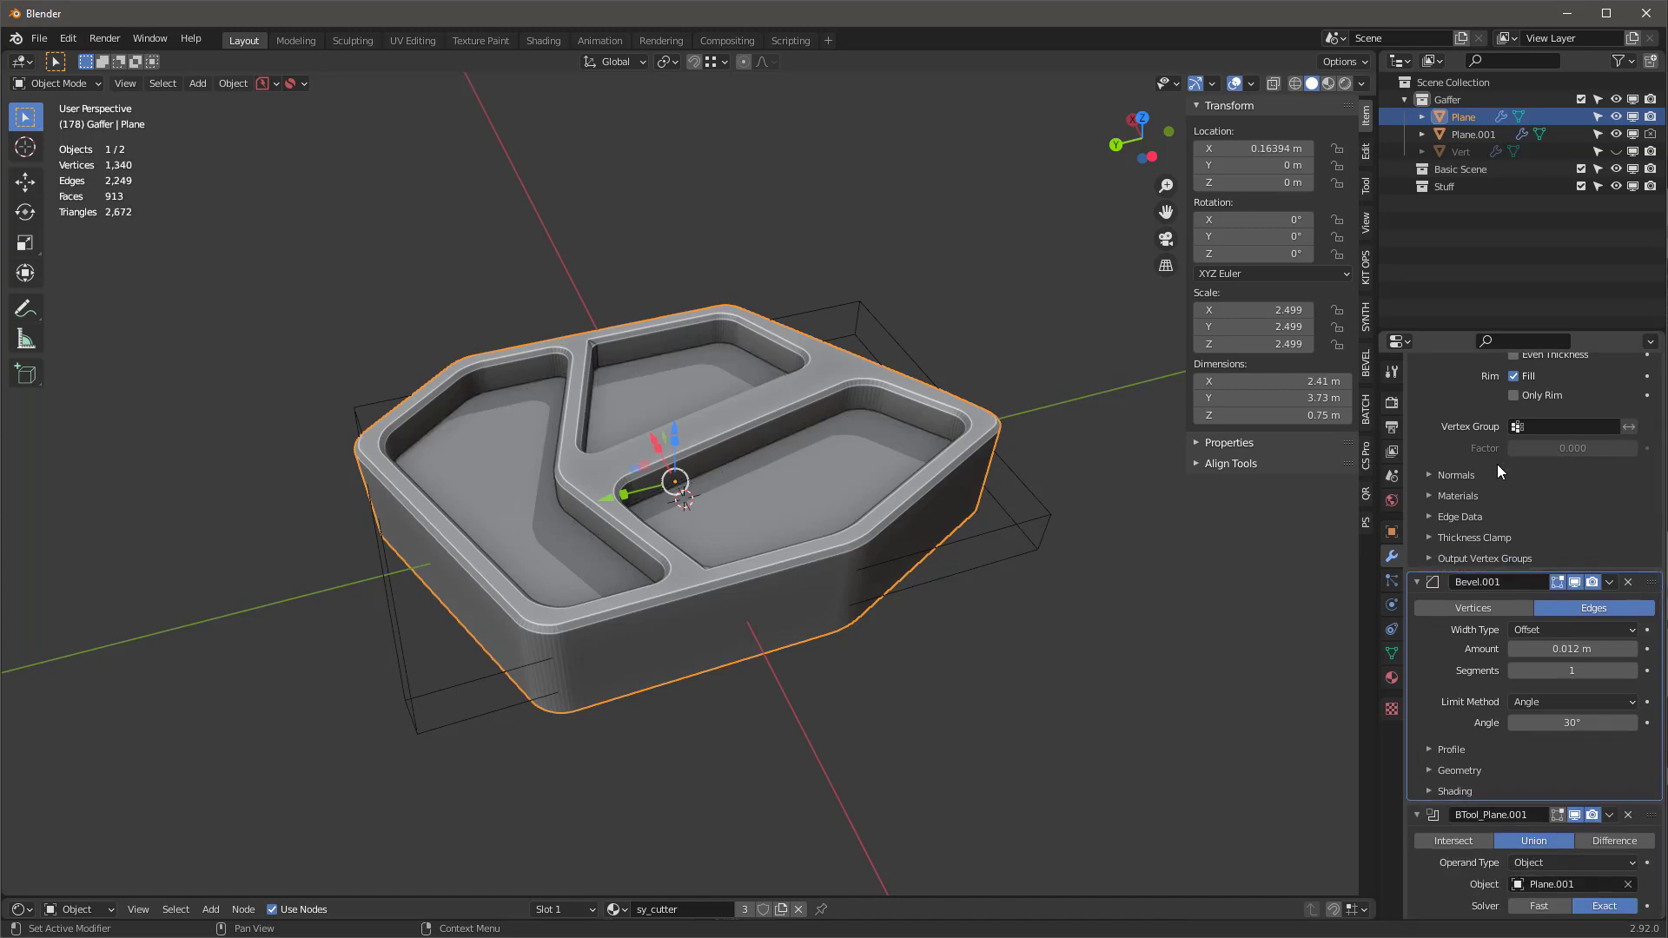
scroll(1494, 444, "up", 8)
left_click(1468, 403)
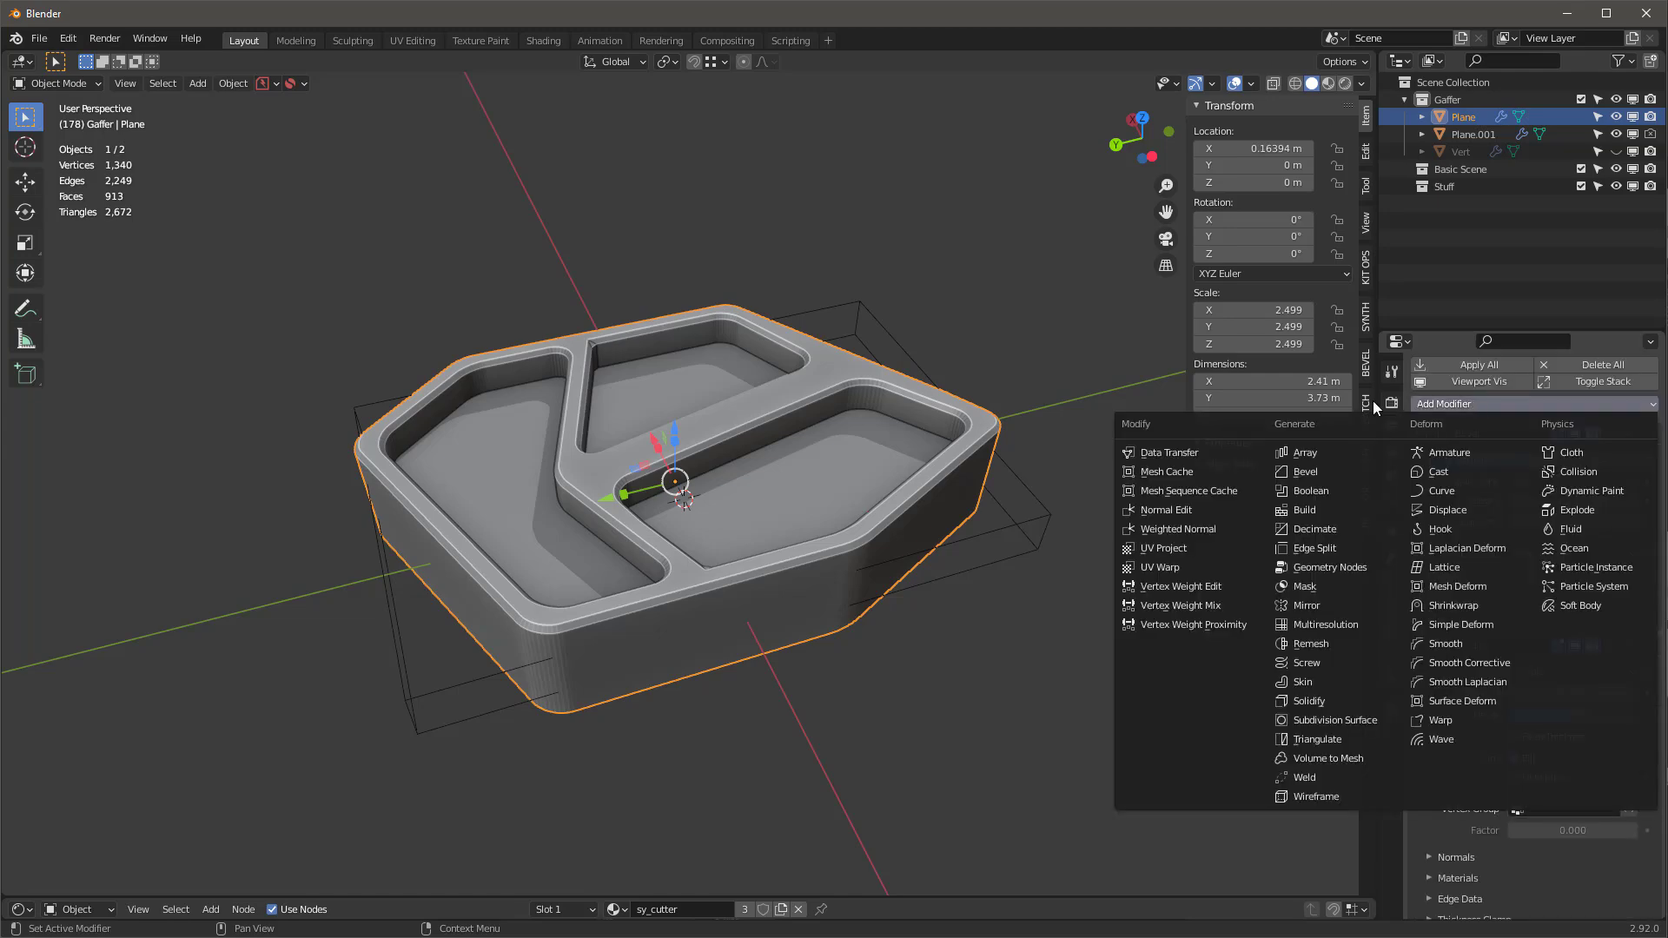
left_click(1312, 471)
scroll(951, 409, "up", 5)
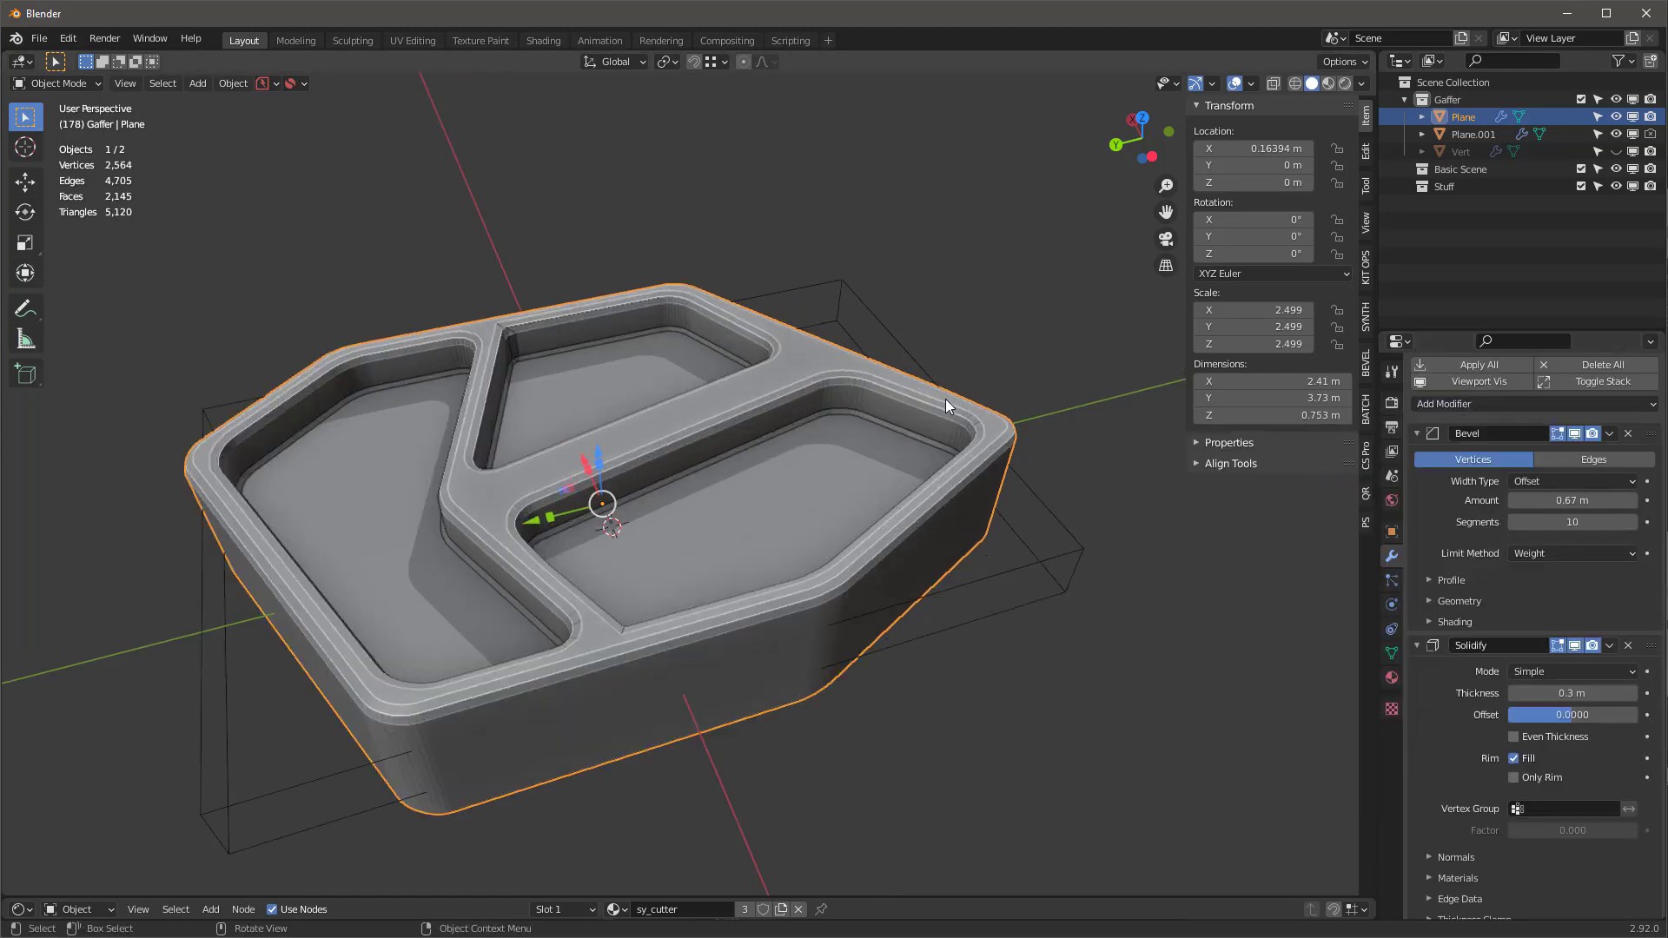
- Set the angle limit of the frame's last Bevel modifier, Bevel.002, to 46°
scroll(964, 435, "up", 2)
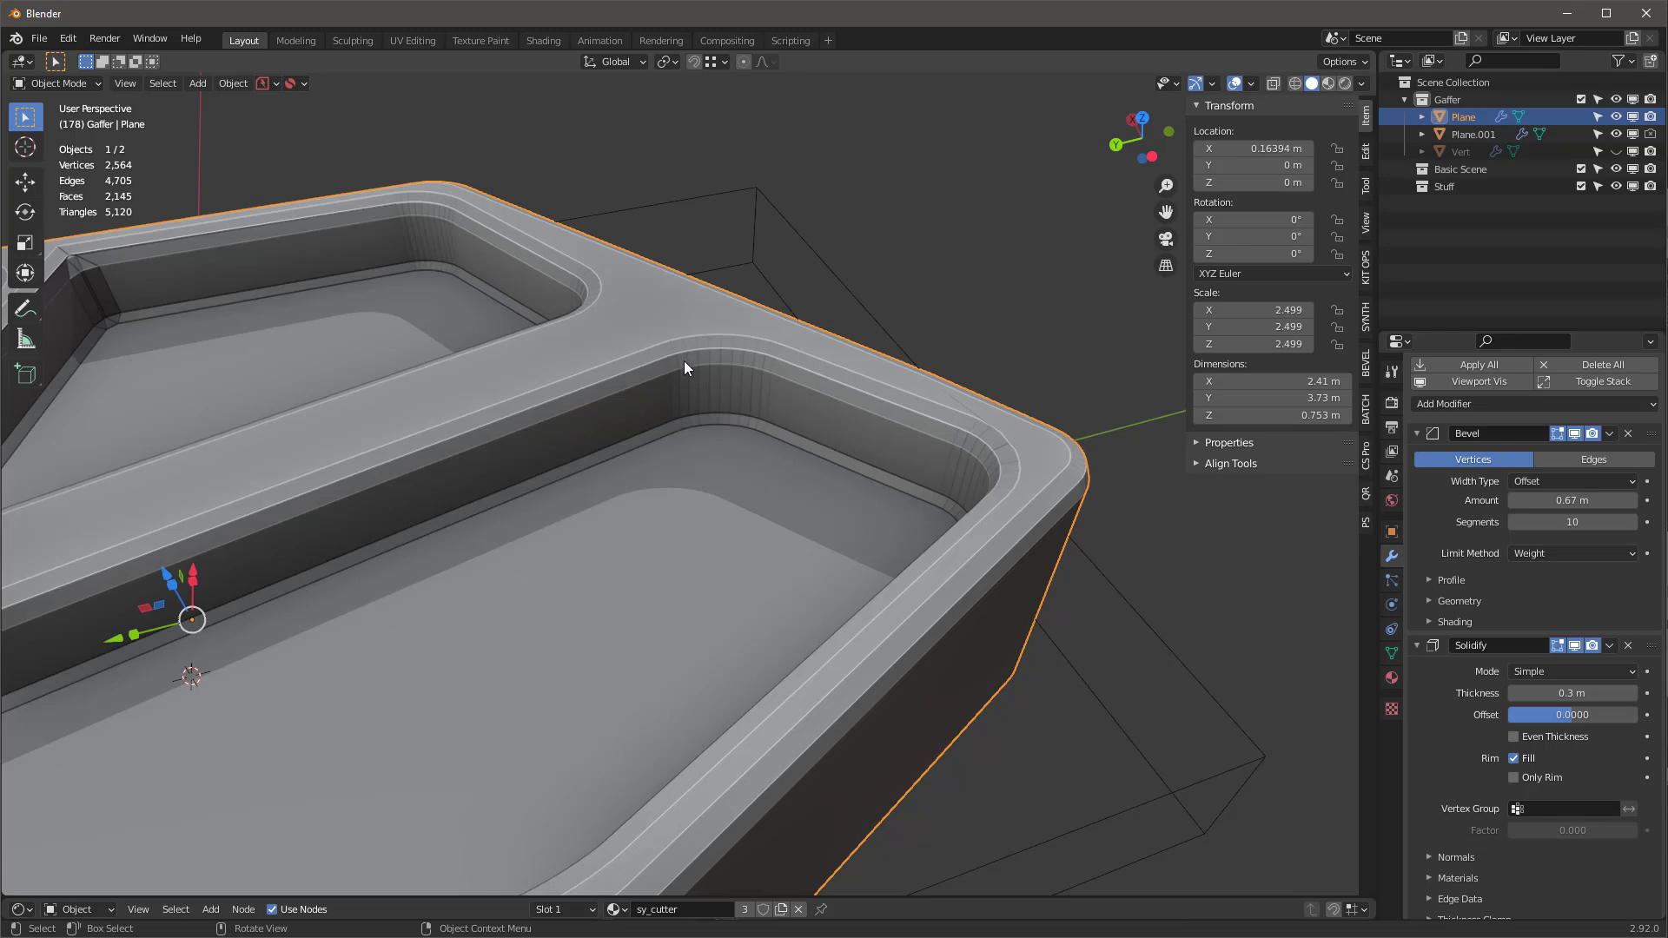
scroll(1530, 626, "down", 14)
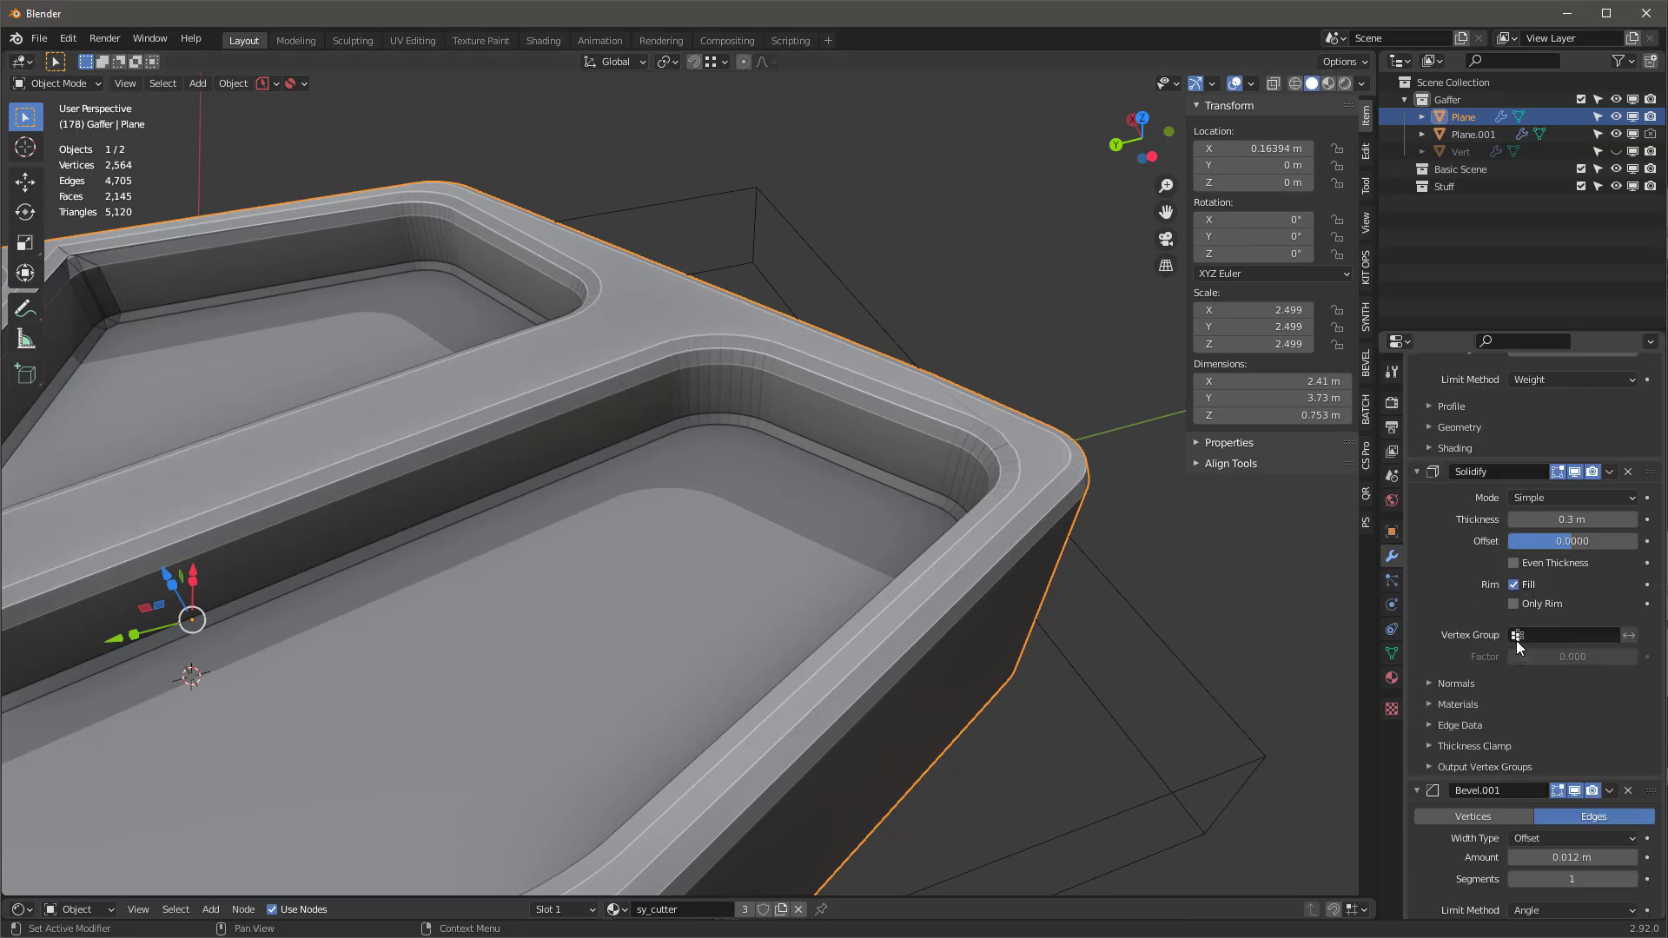
scroll(1534, 612, "down", 2)
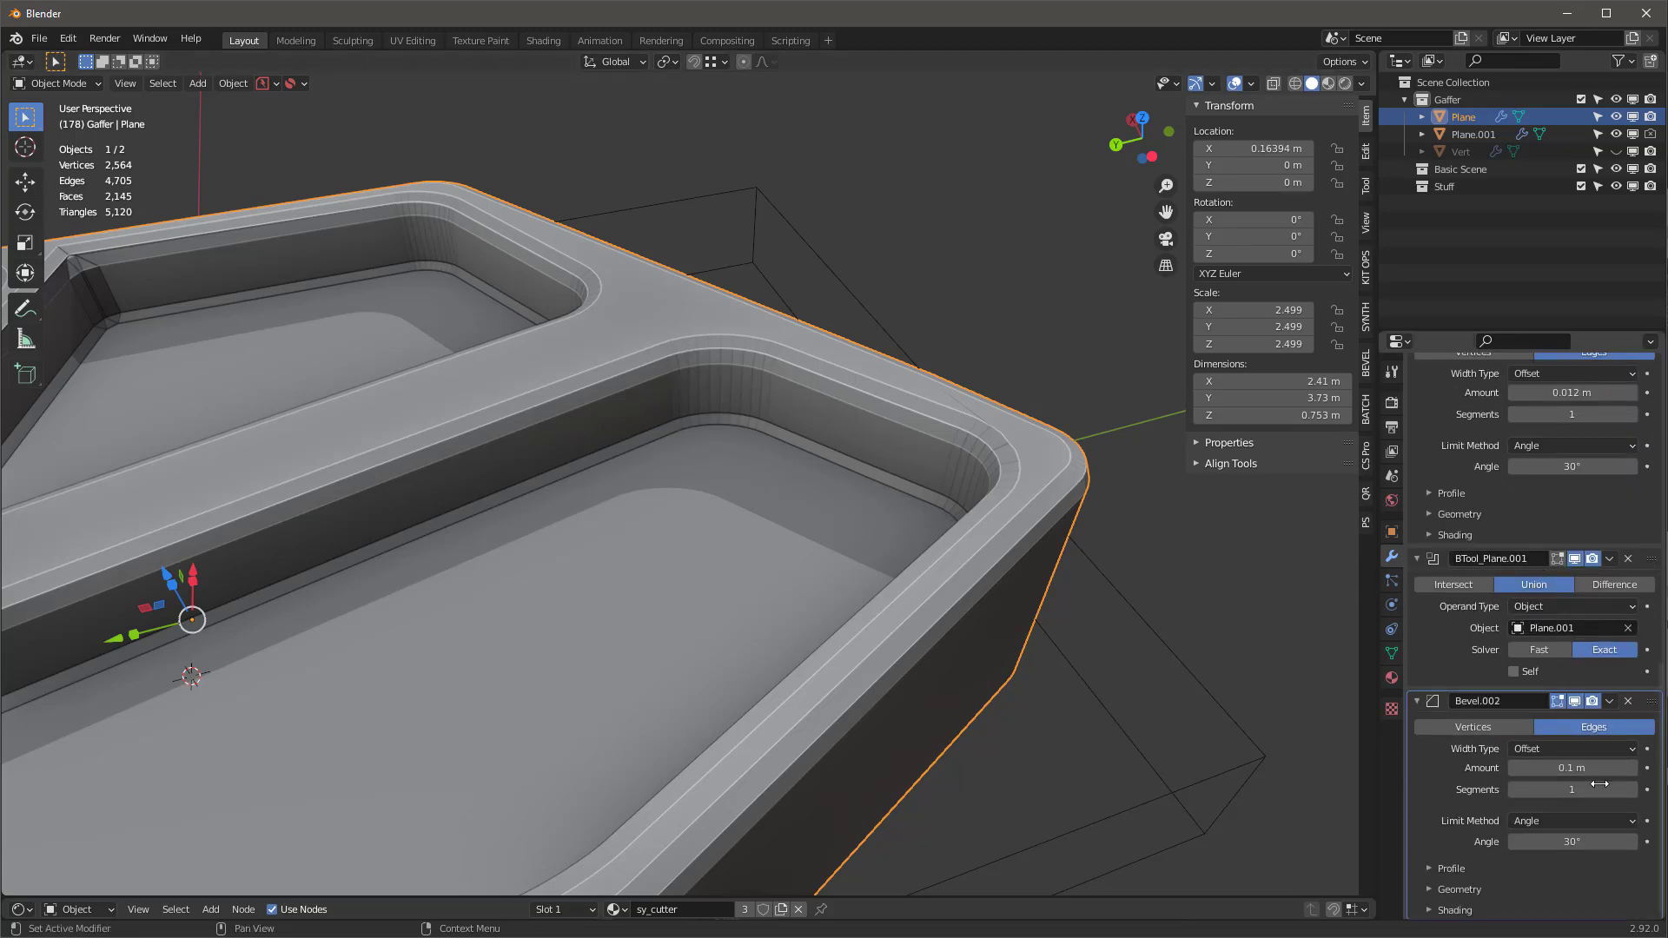
left_click(1570, 842)
type("30d")
key("BackSpace")
key("BackSpace")
key("BackSpace")
type("46")
key("Return")
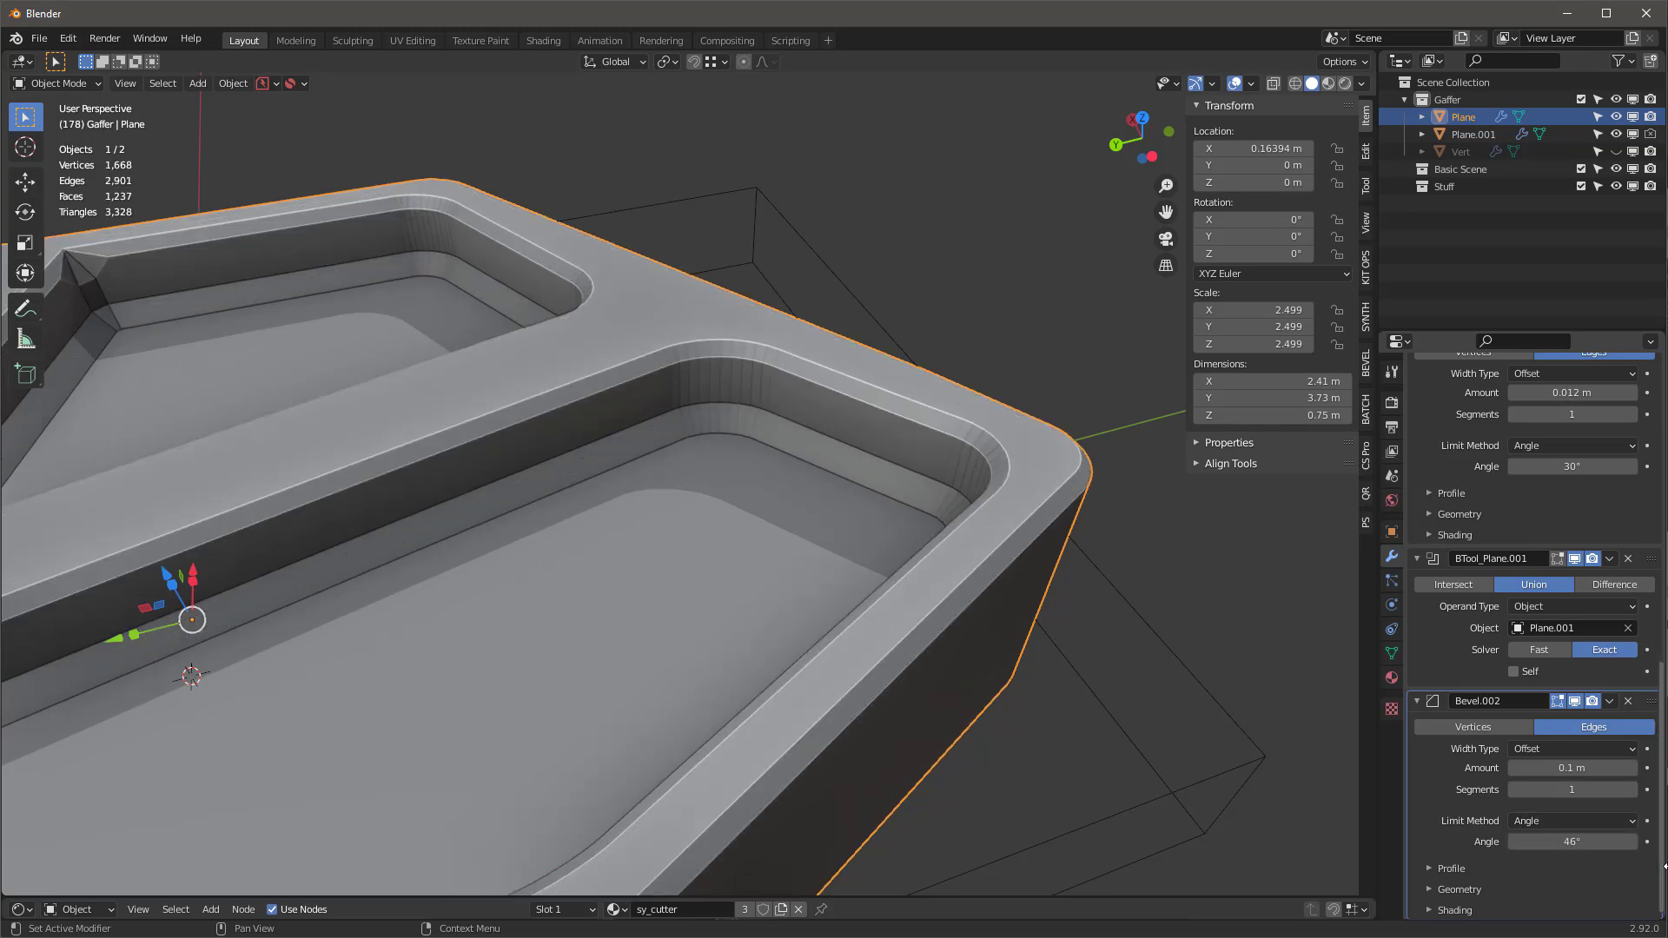
- Set the segments of the frame's Bevel.002 modifier to 10 and check the smoothed joints between frame and panel
middle_click_drag(758, 437, 809, 414)
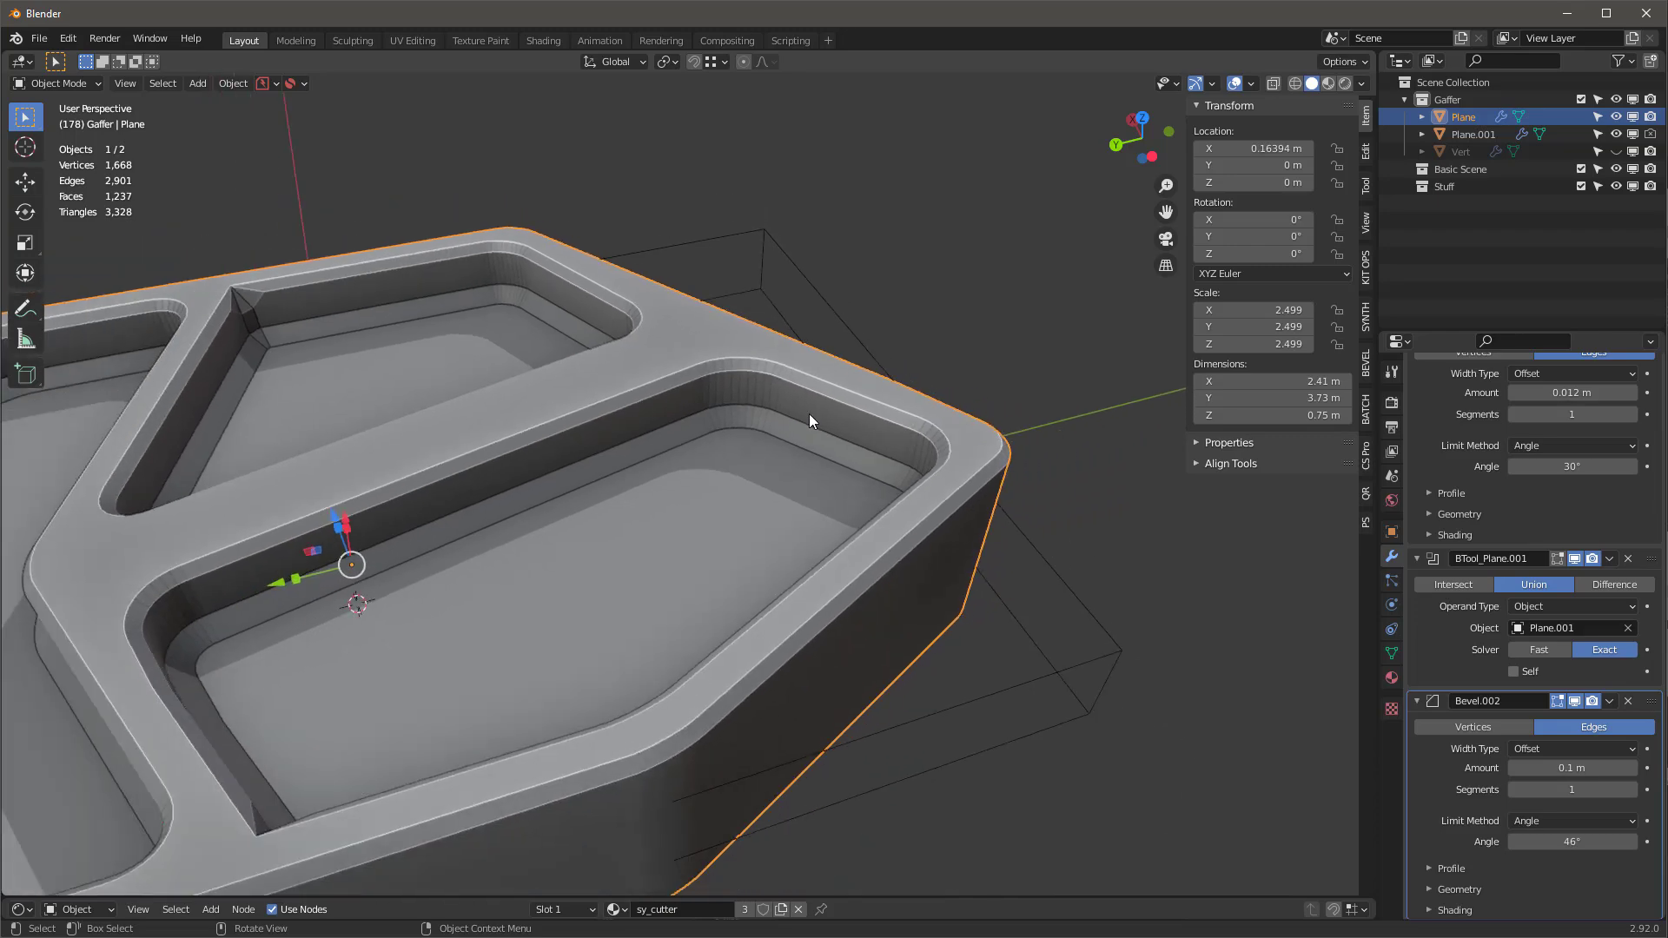
middle_click_drag(753, 466, 742, 295)
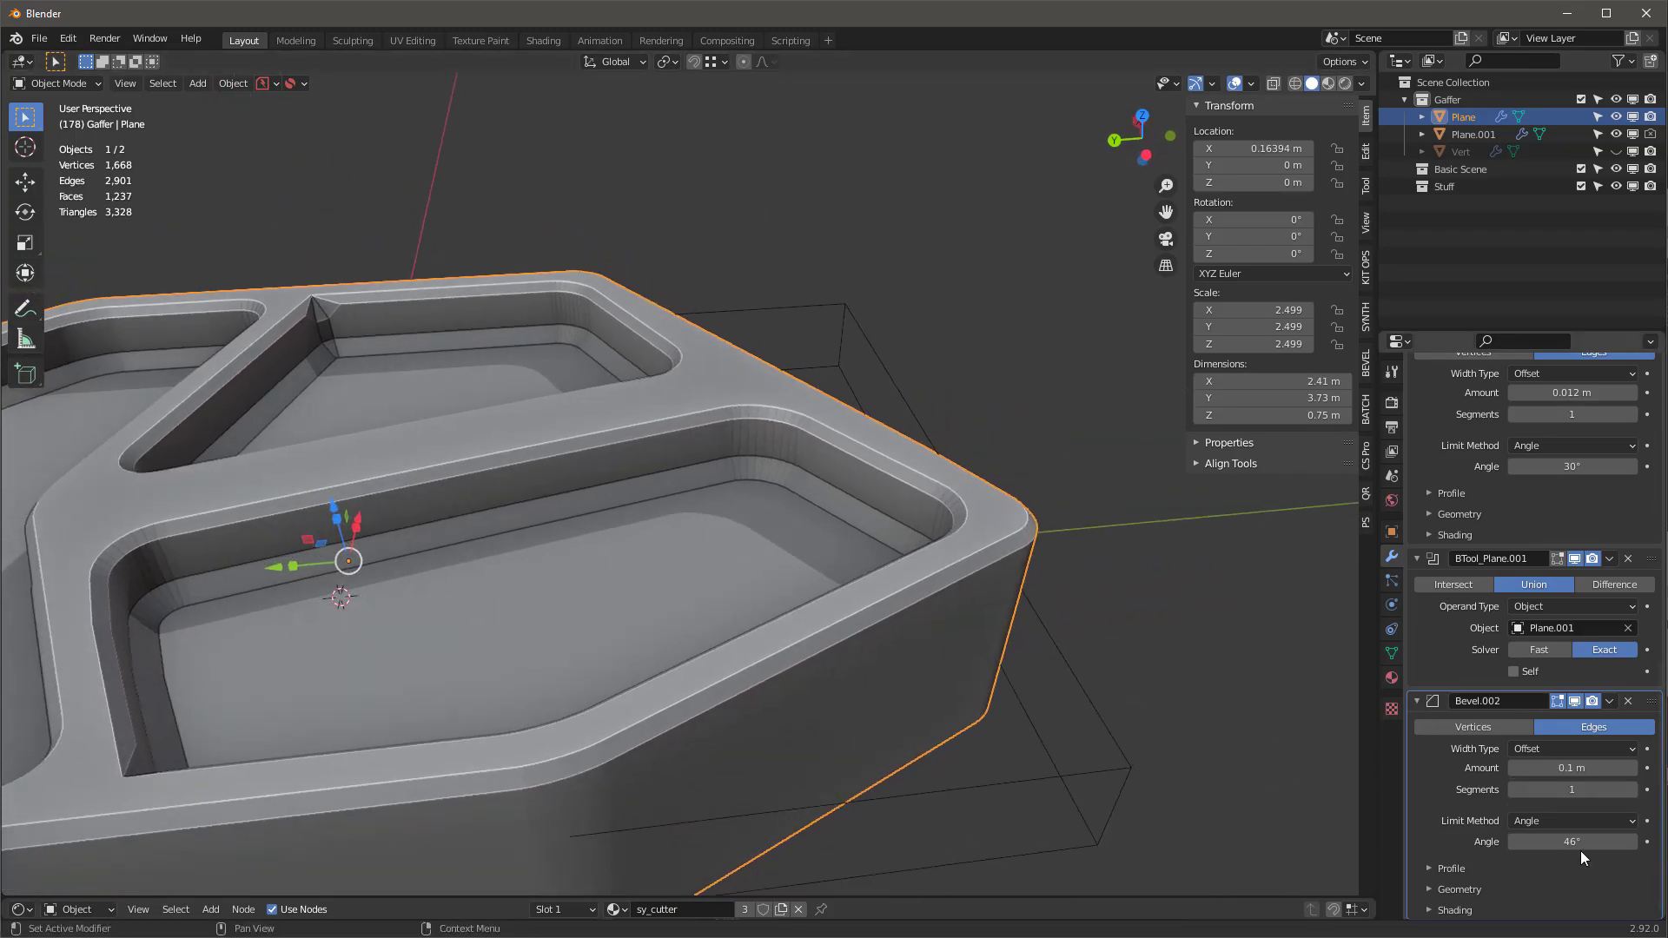
left_click(1563, 789)
type("0")
key("Return")
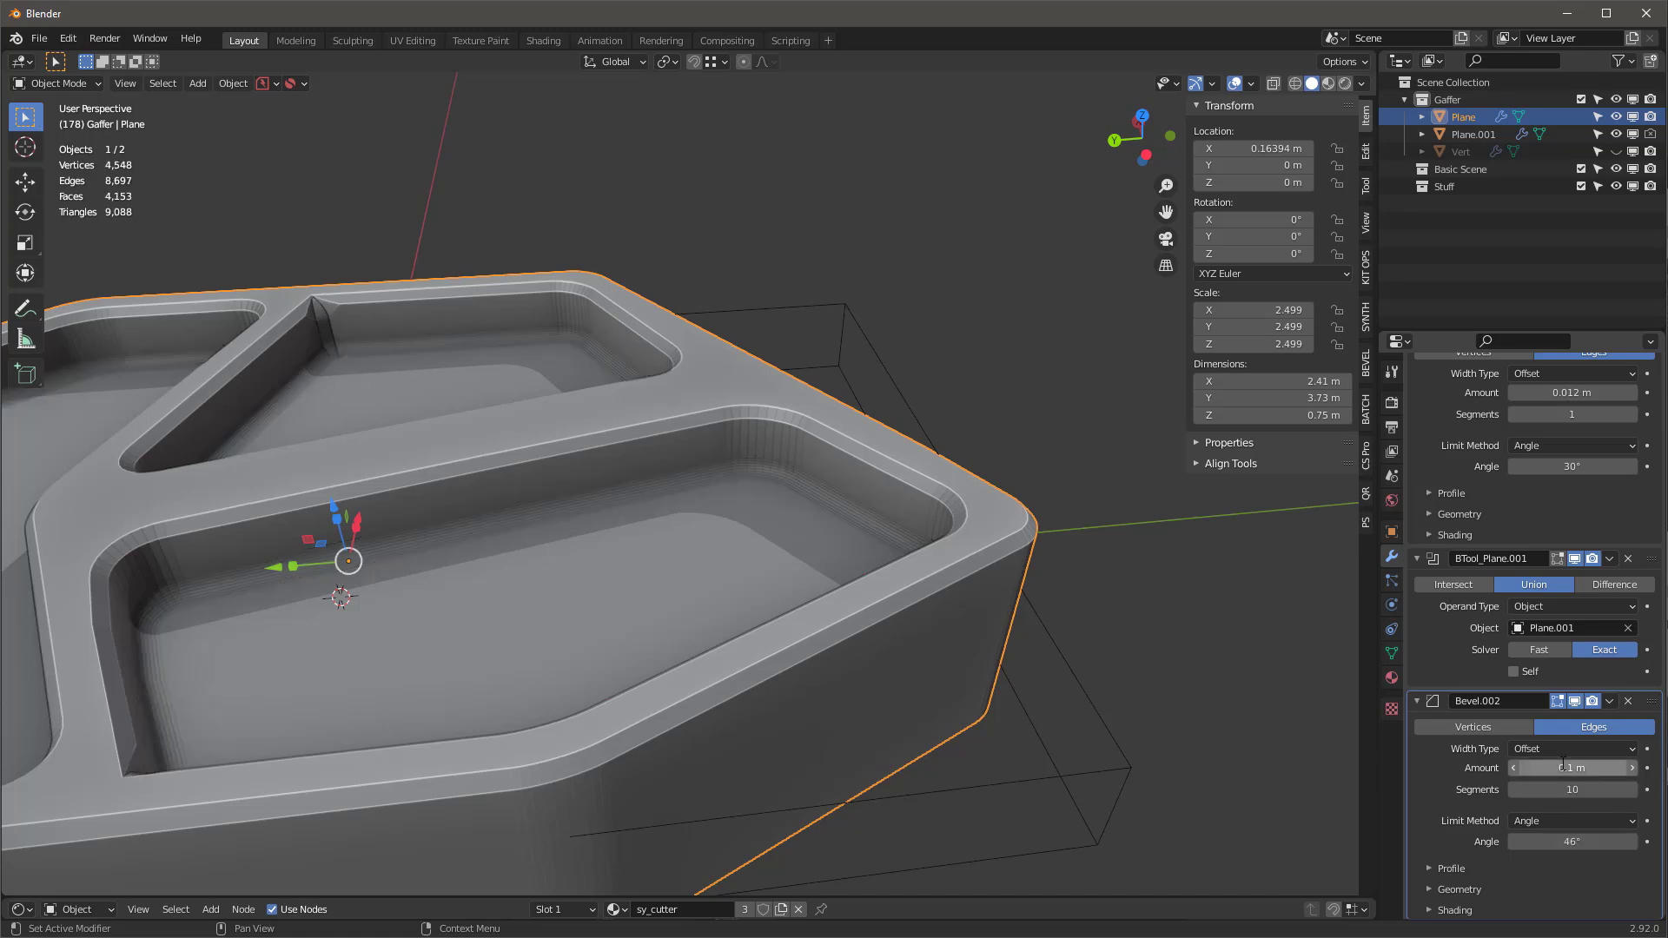
scroll(869, 625, "down", 3)
middle_click_drag(869, 625, 882, 409)
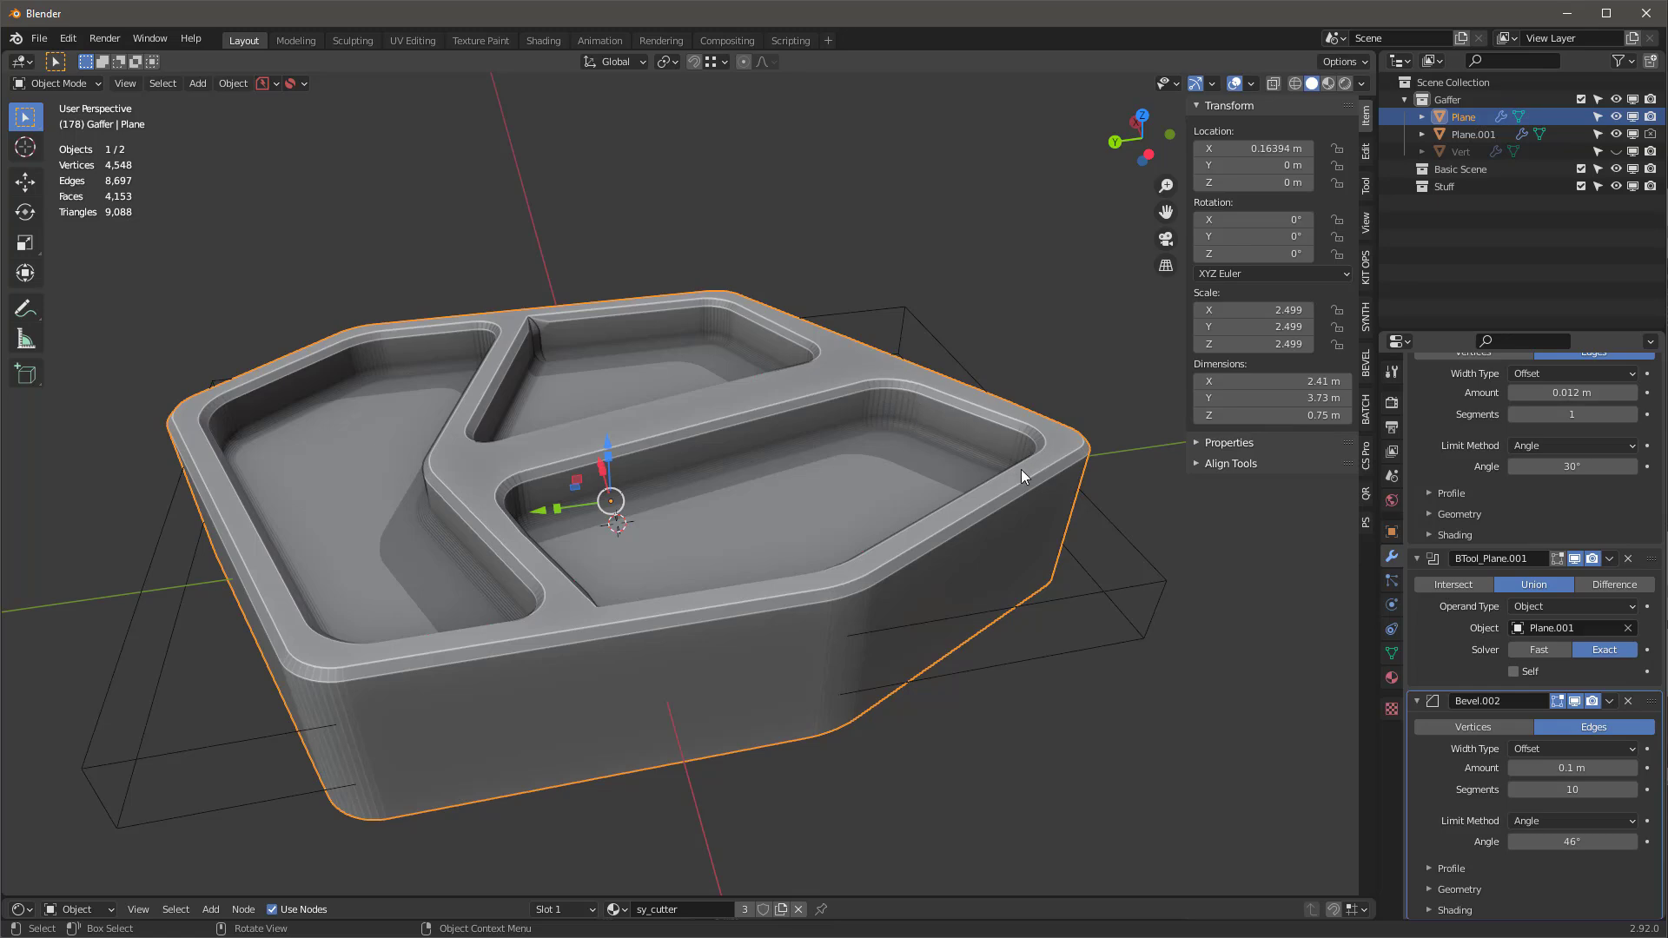
middle_click_drag(718, 580, 732, 613)
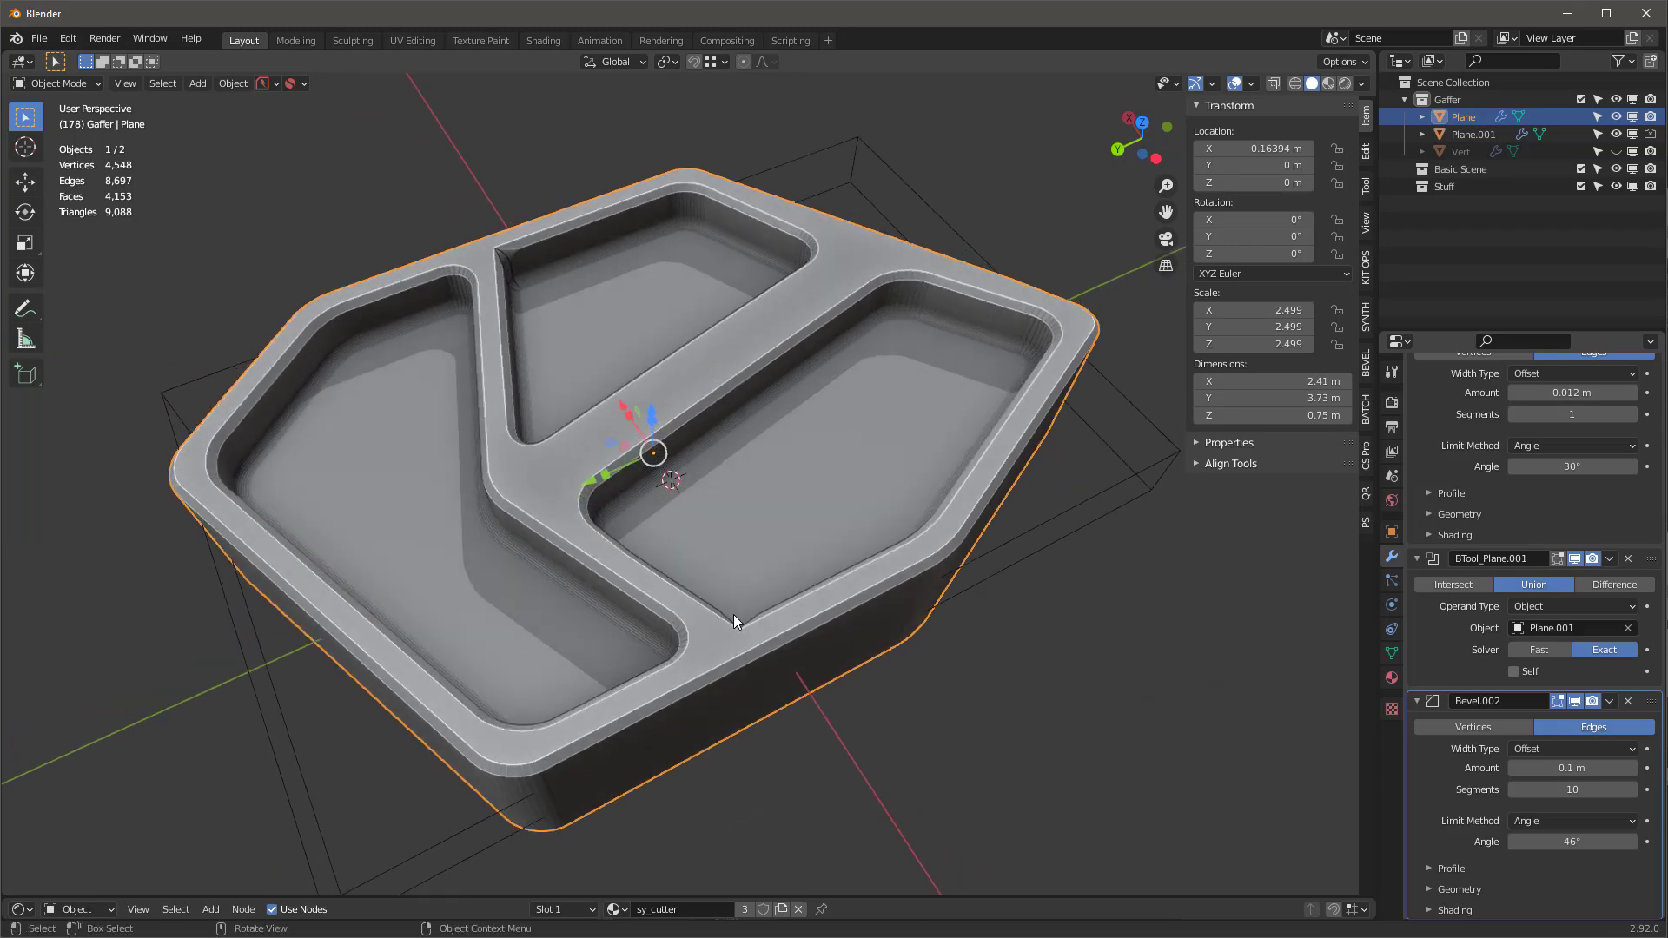
- In Edit Mode, give the two sharp inner corner vertices of the lower openings a mean bevel weight of 0.08, and return to Object Mode
key("Tab")
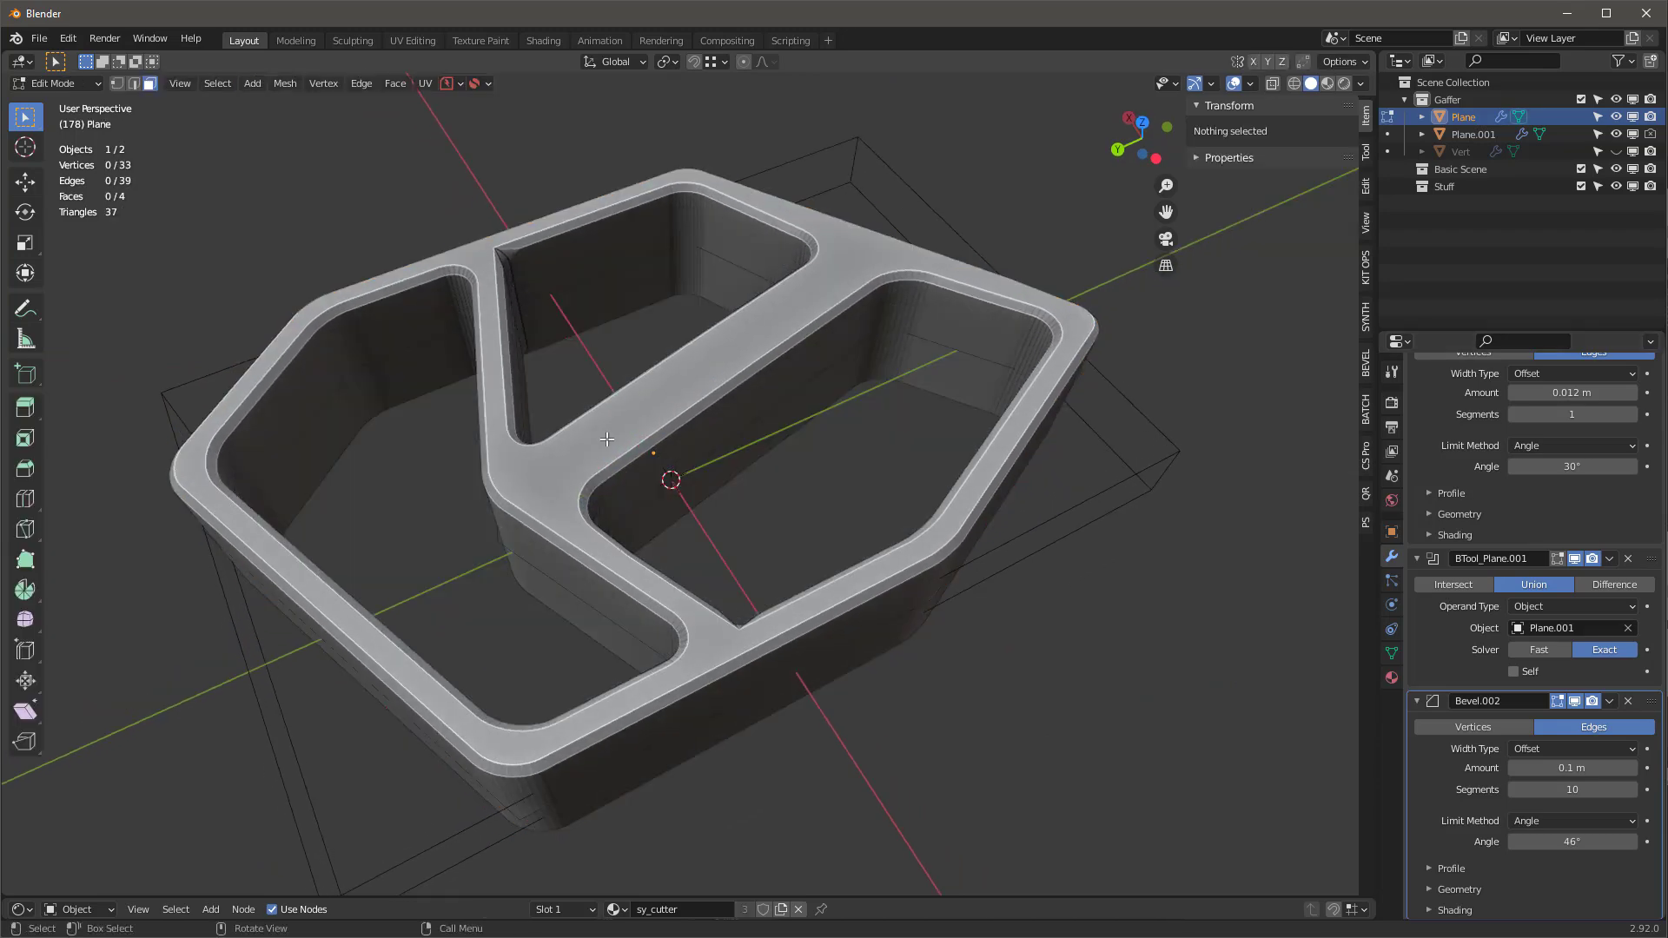
key("1")
key("KP_7")
key("Home")
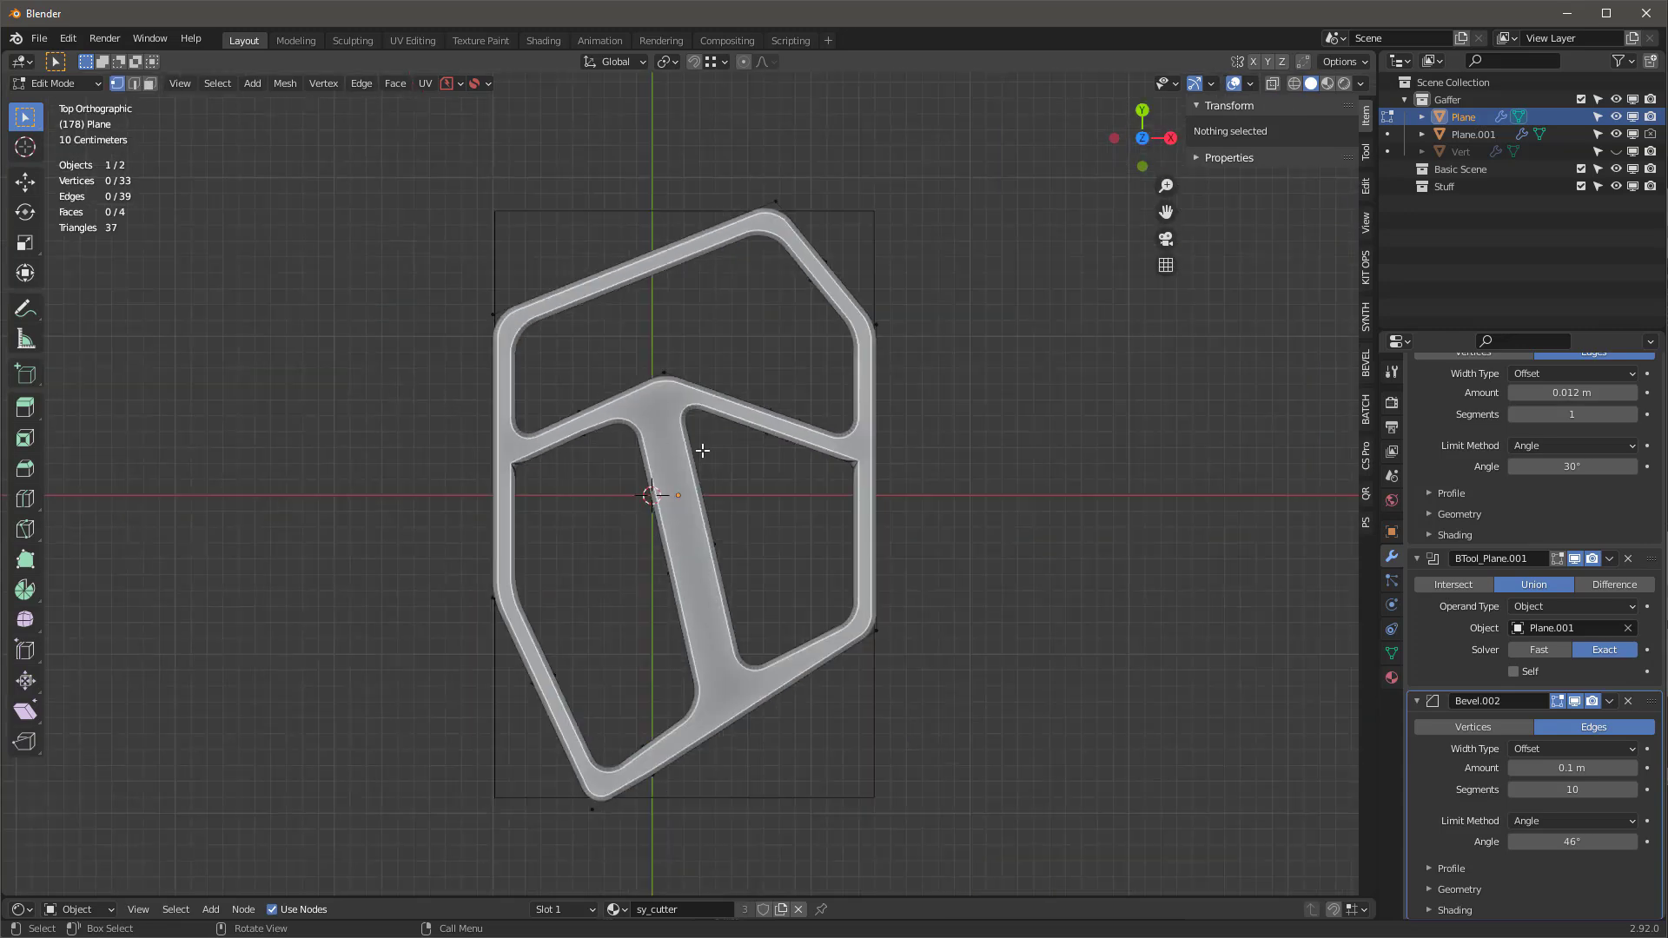
key("shift+z")
scroll(577, 388, "up", 1)
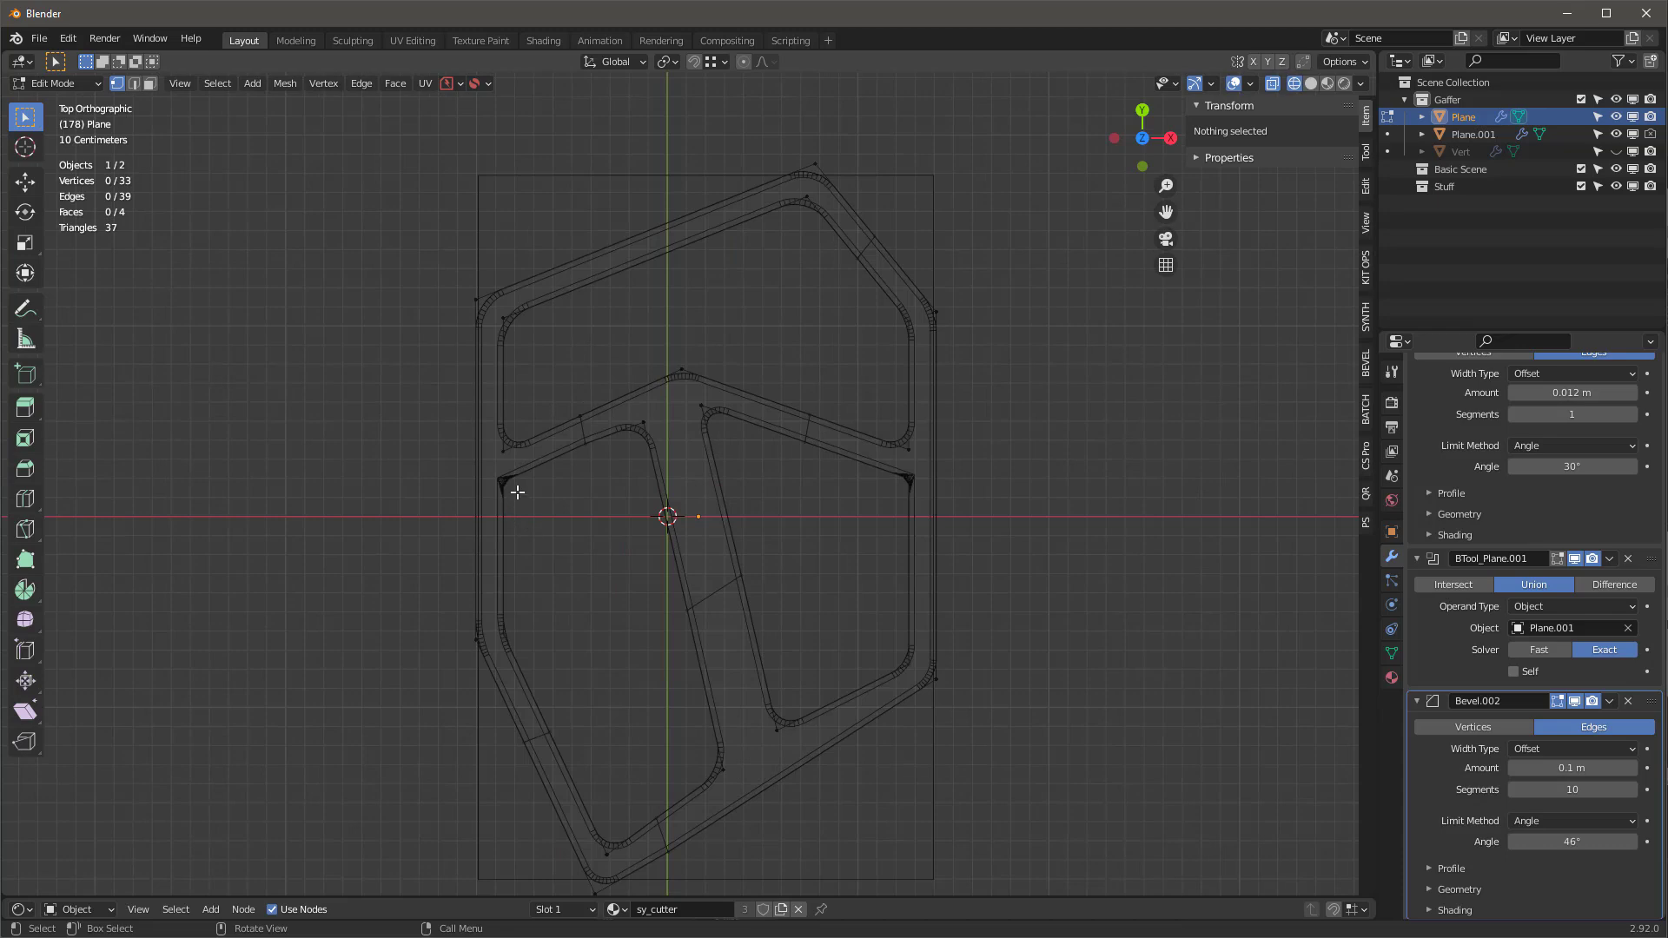
scroll(517, 493, "up", 5)
scroll(522, 484, "down", 5)
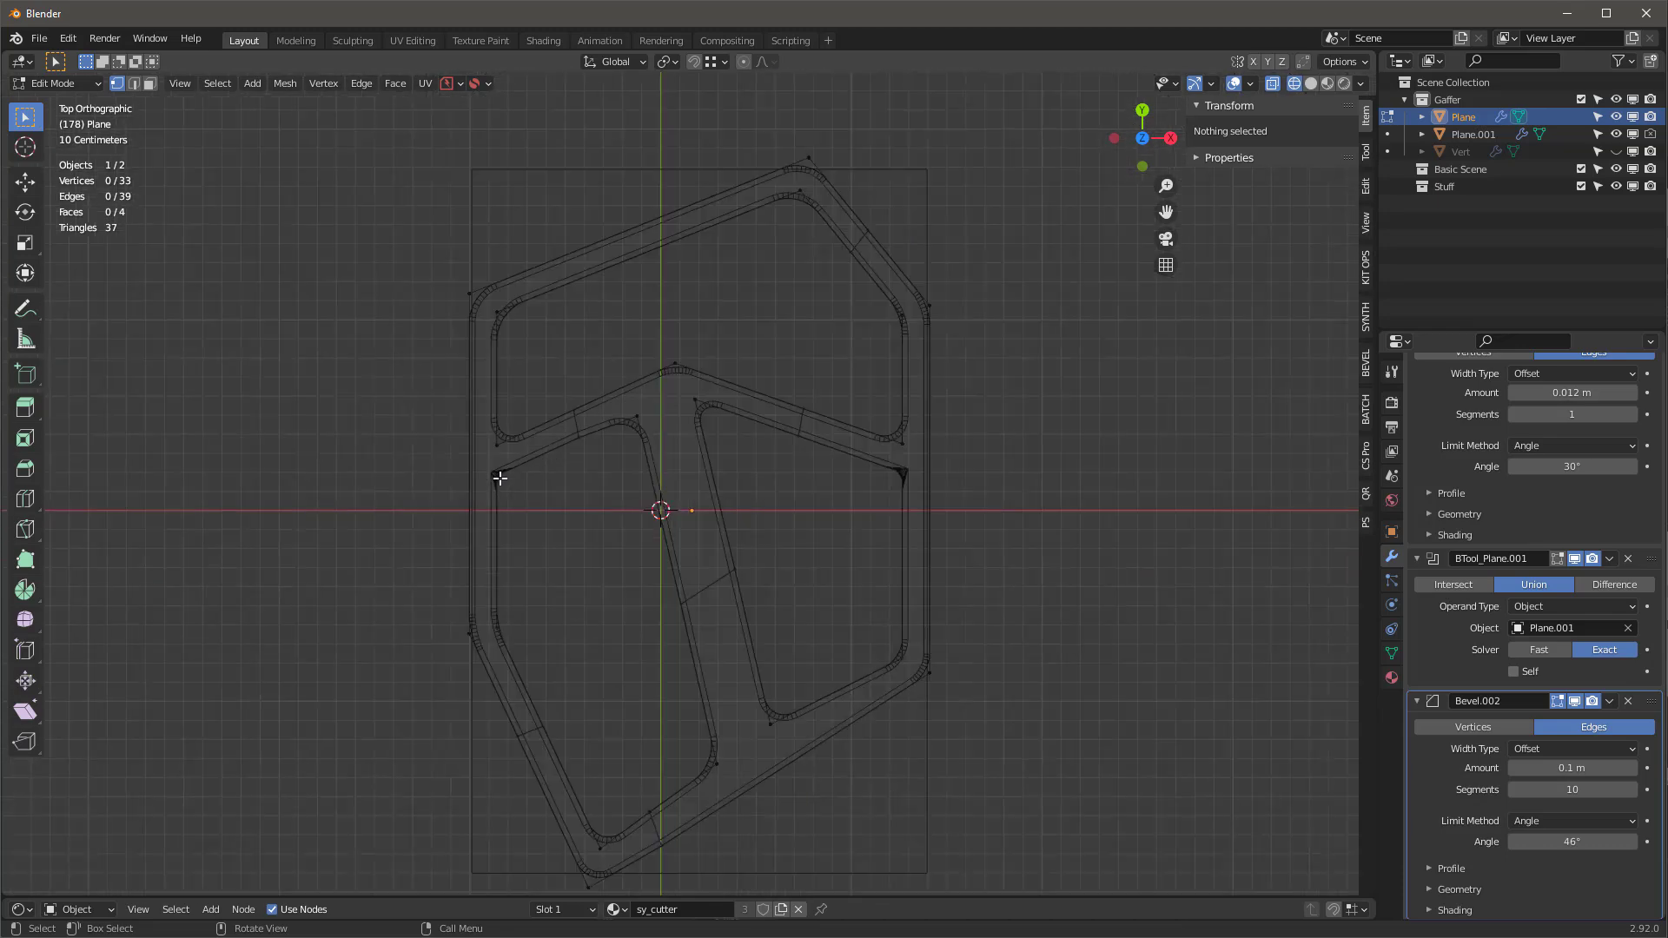
left_click(904, 472)
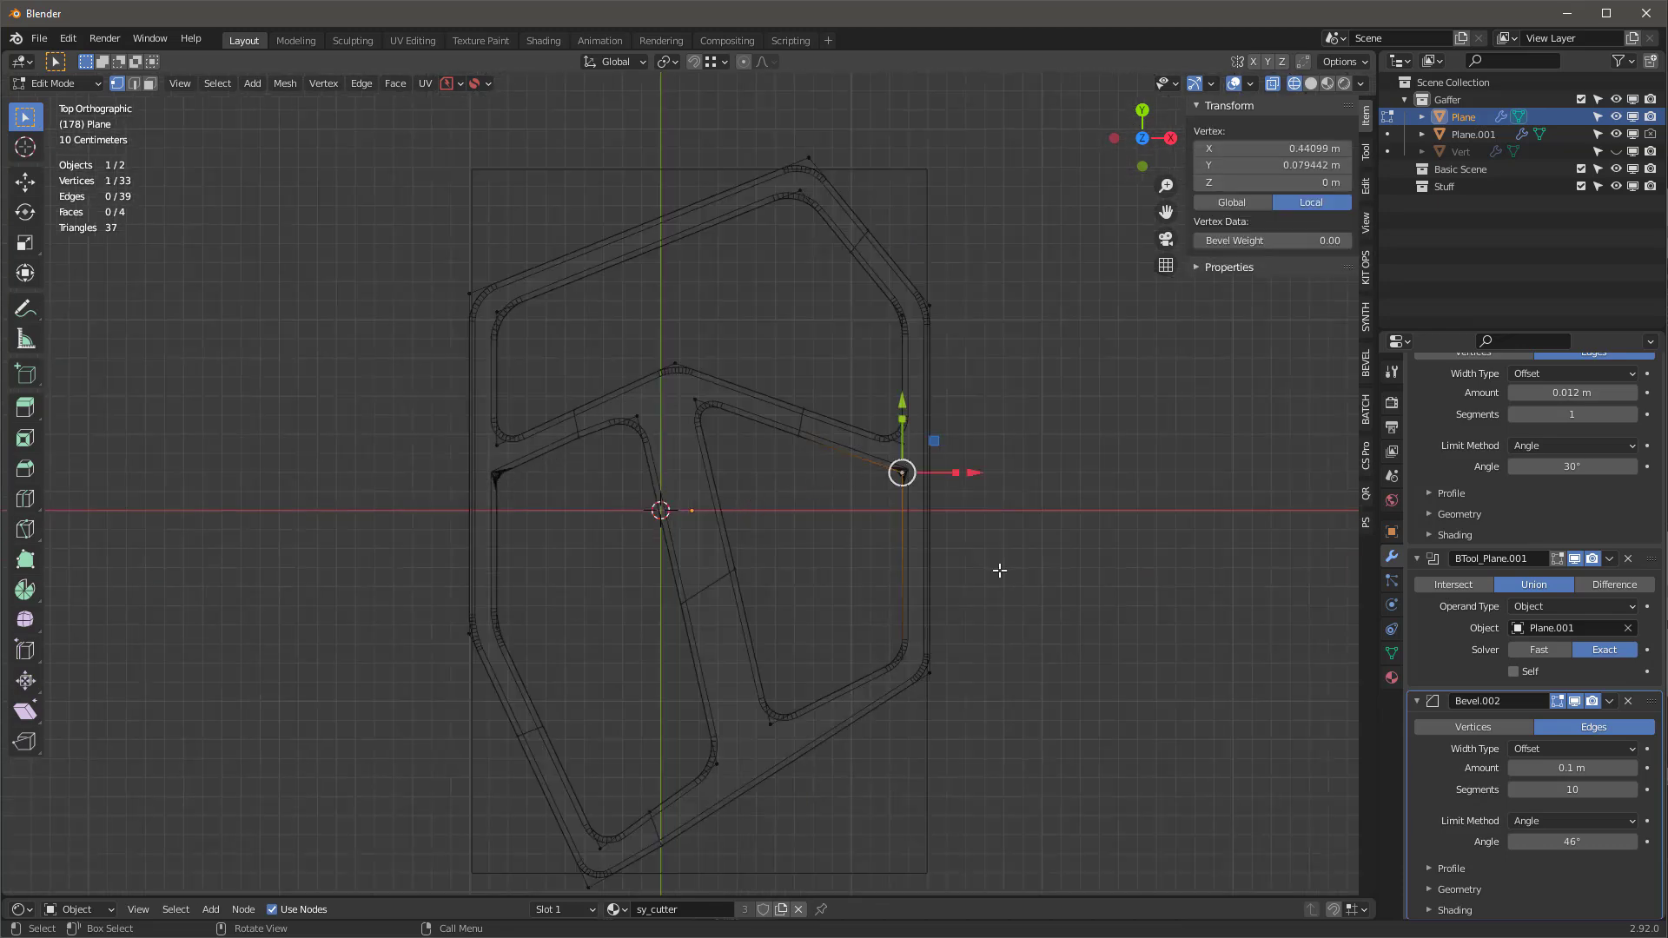
left_click(496, 475, "shift")
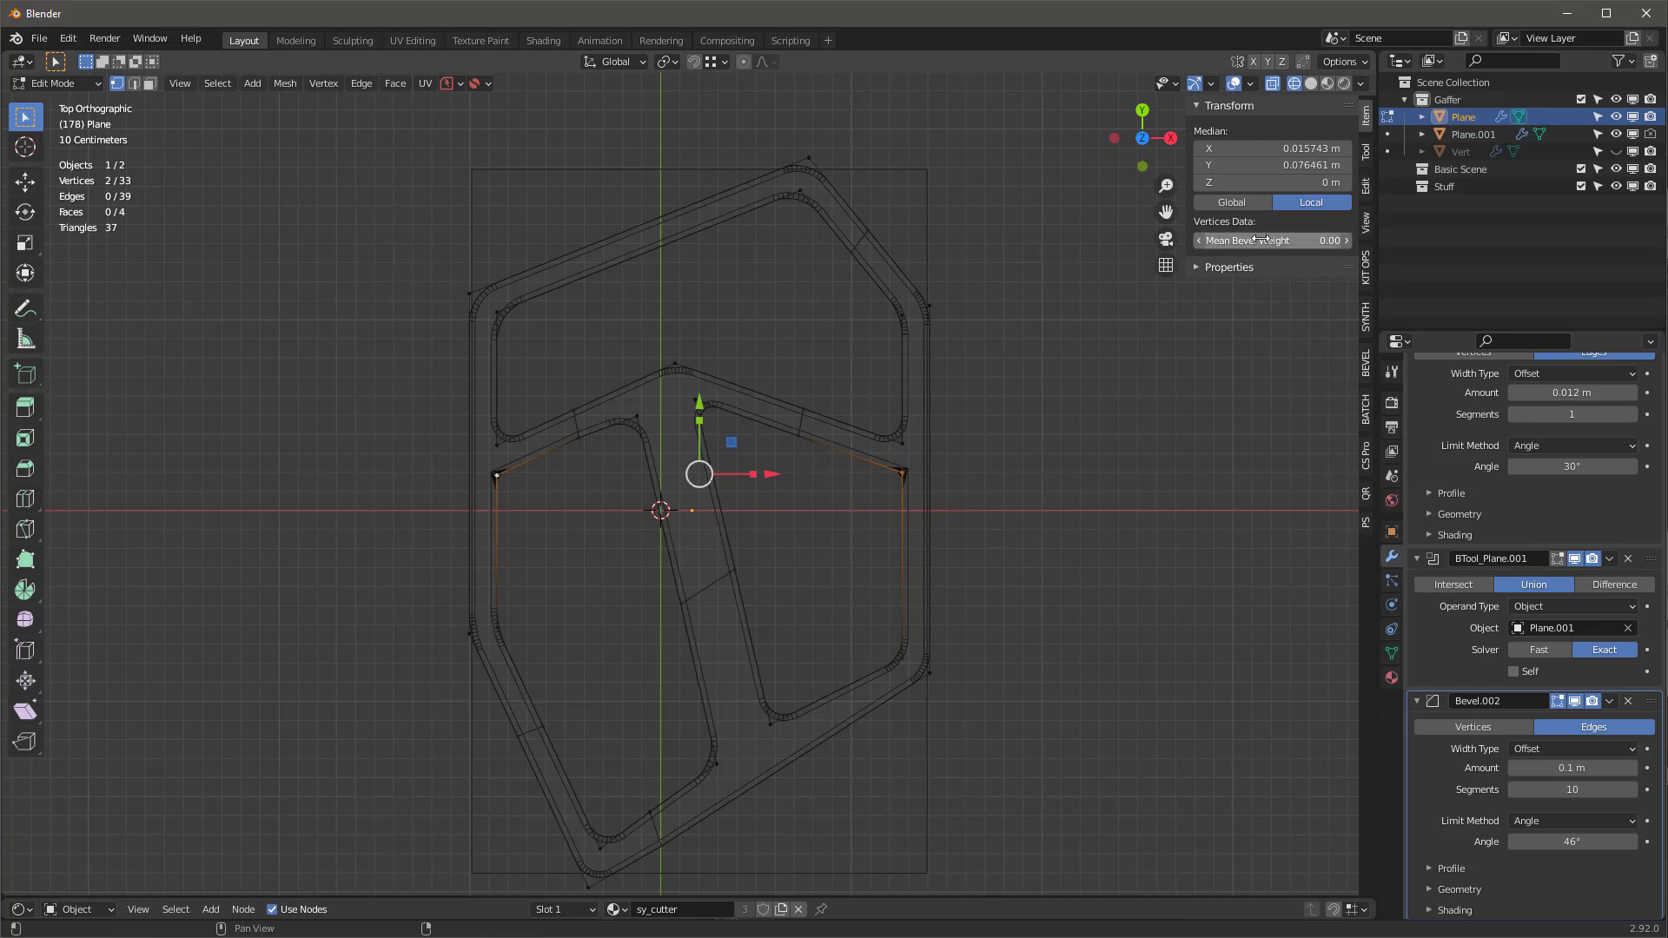
left_click_drag(1263, 243, 1284, 244)
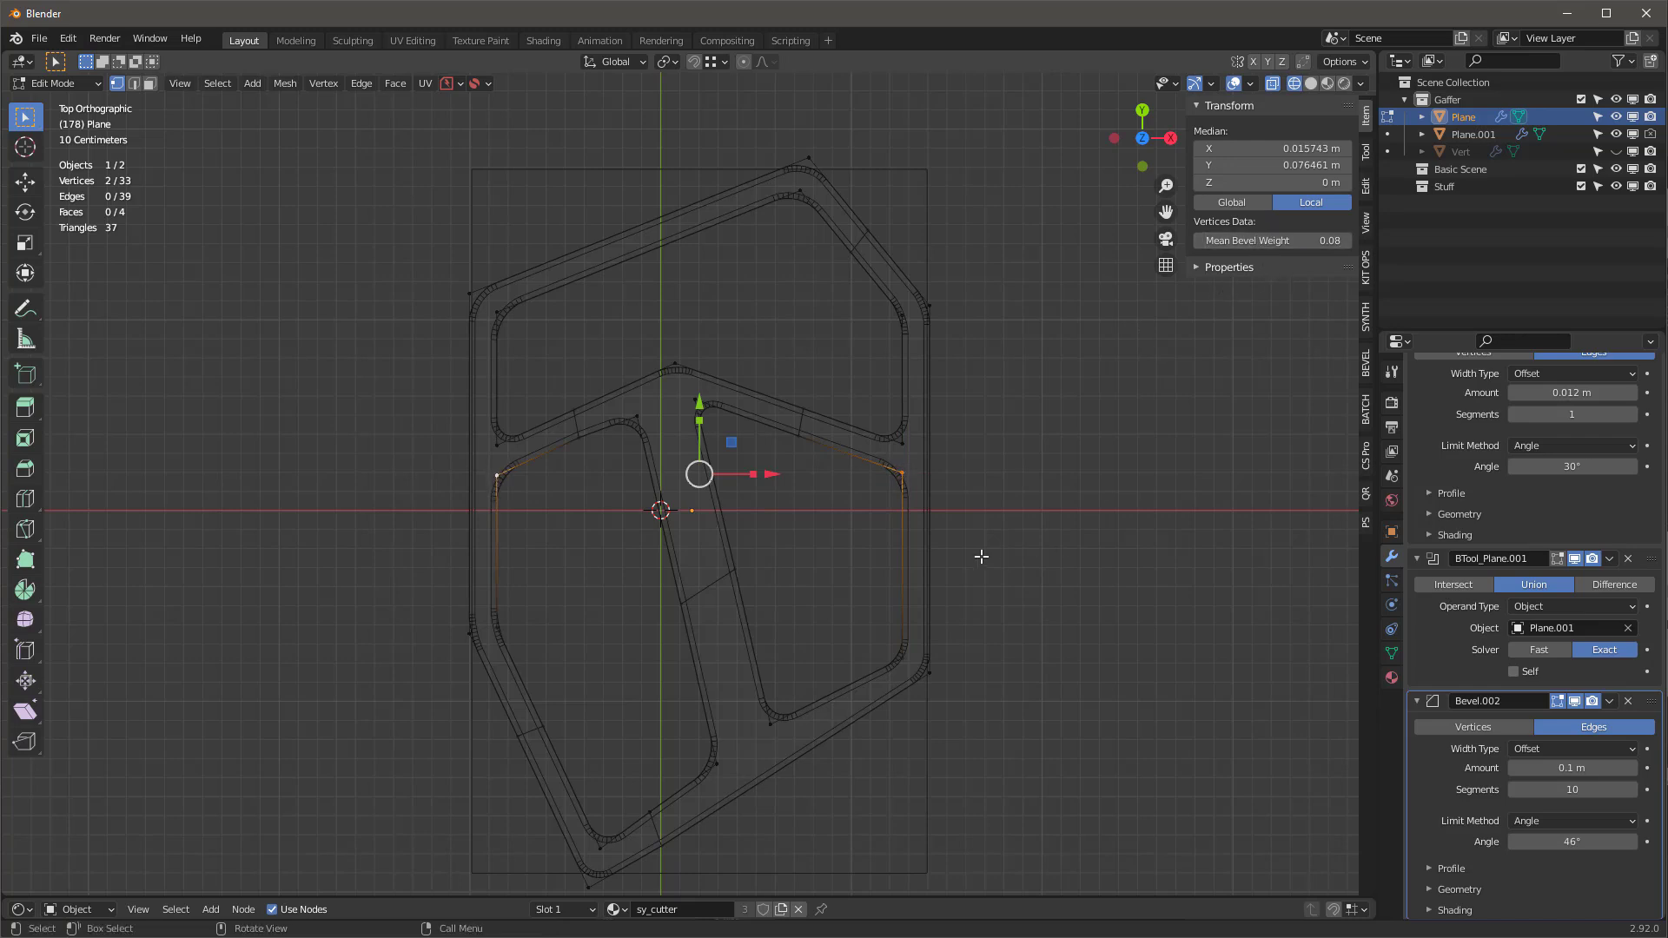
key("Tab")
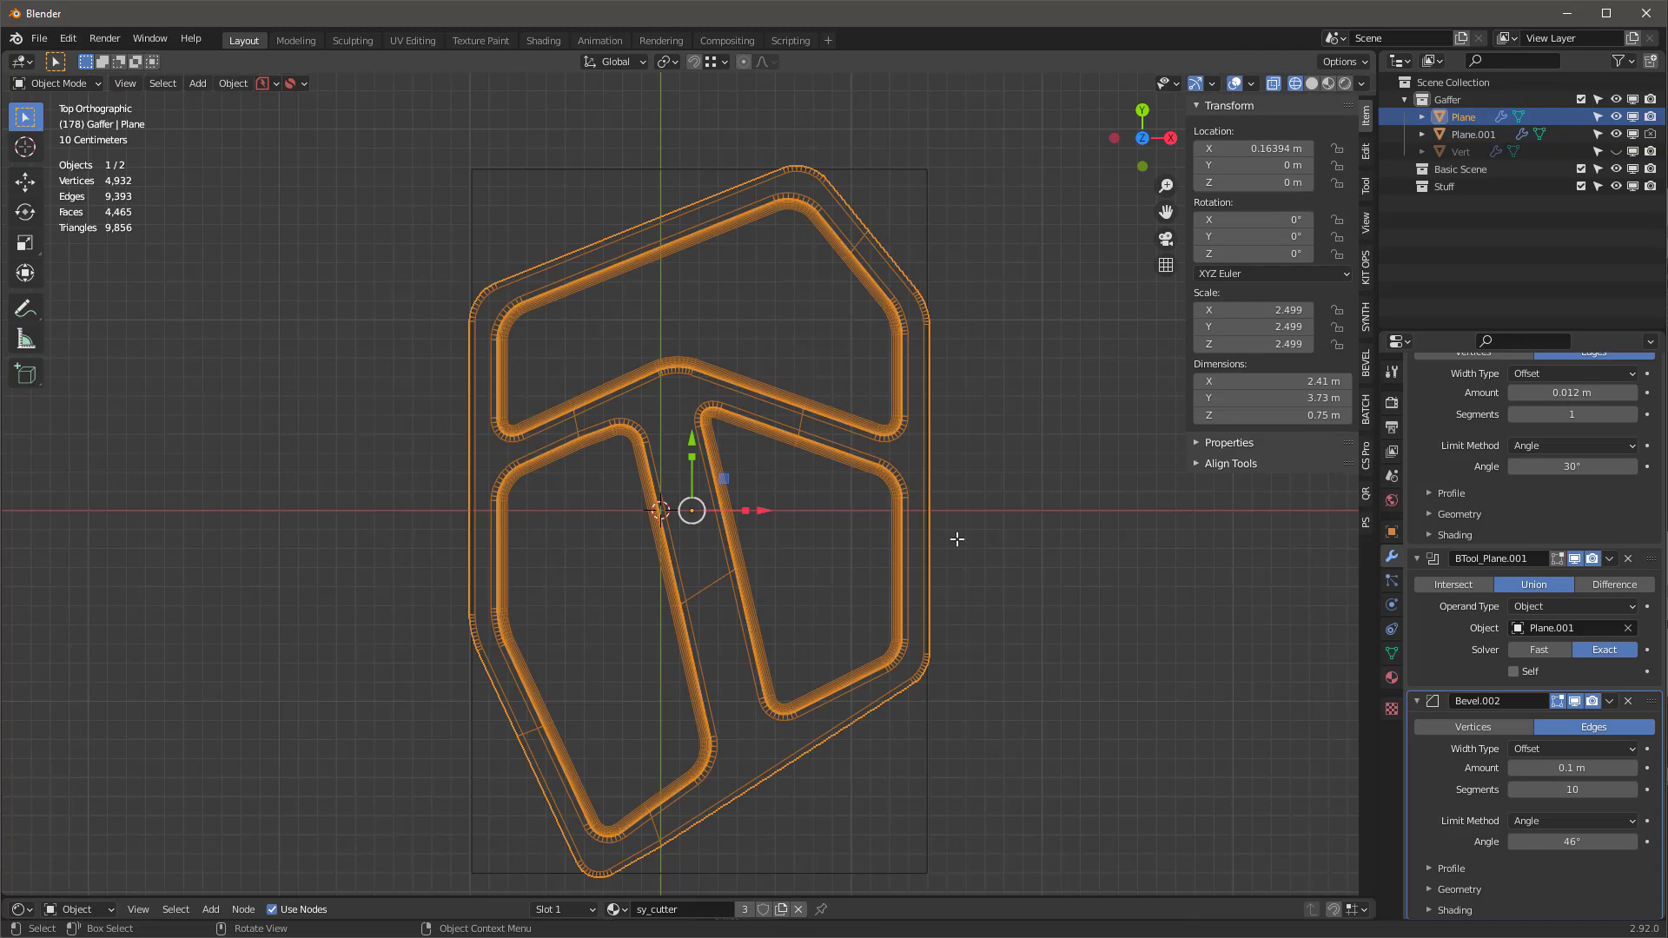
- Switch the viewport from wireframe to solid shading and inspect the frame's rounded opening corners from several angles
middle_click_drag(953, 543, 917, 424)
key("z")
left_click(982, 480)
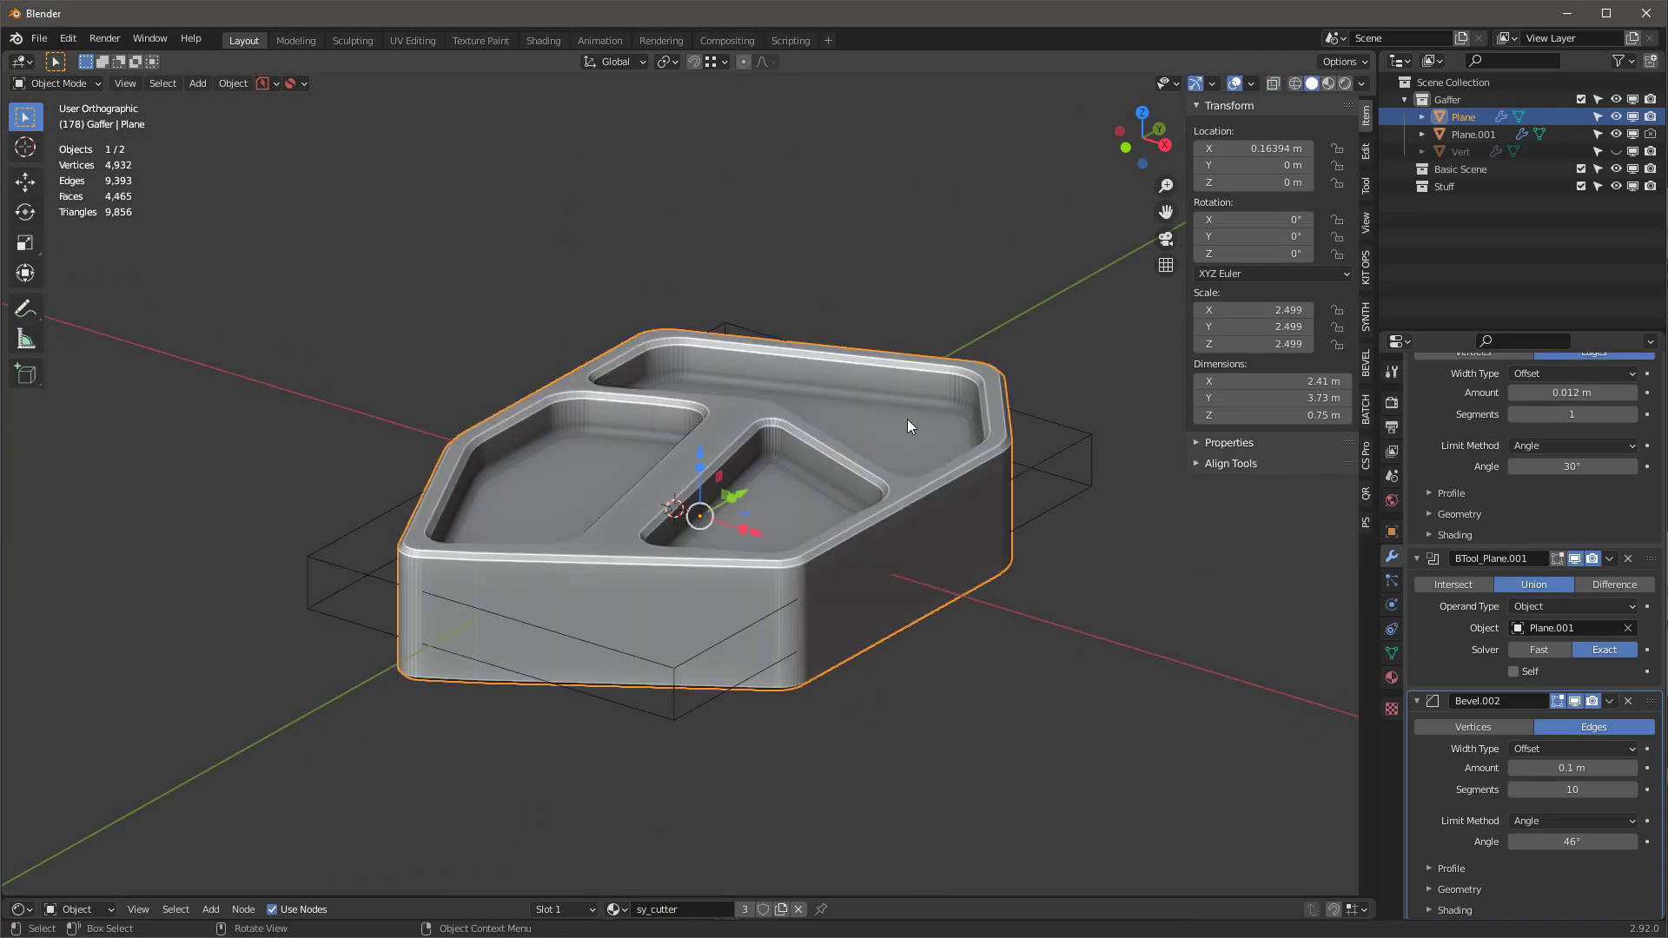
scroll(898, 363, "up", 6)
mouse_move(899, 363)
middle_mouse_down()
mouse_move(858, 424)
mouse_move(778, 450)
mouse_move(711, 393)
mouse_move(618, 383)
mouse_move(584, 421)
mouse_move(834, 432)
mouse_move(832, 487)
middle_mouse_up()
middle_click_drag(683, 737, 926, 525)
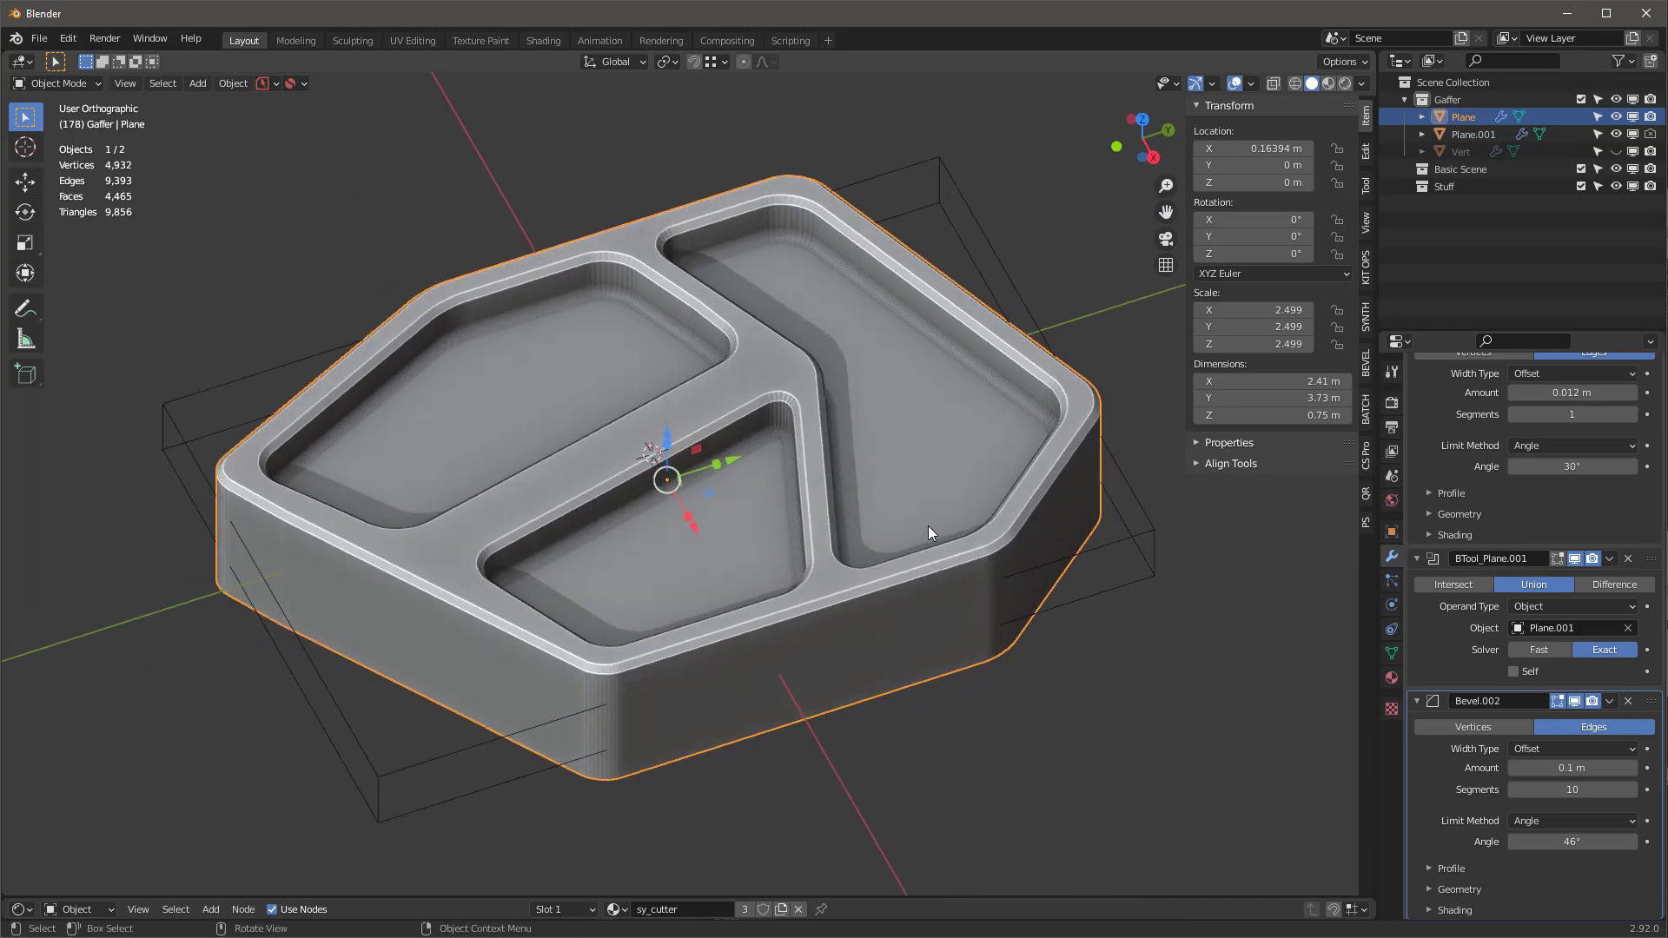